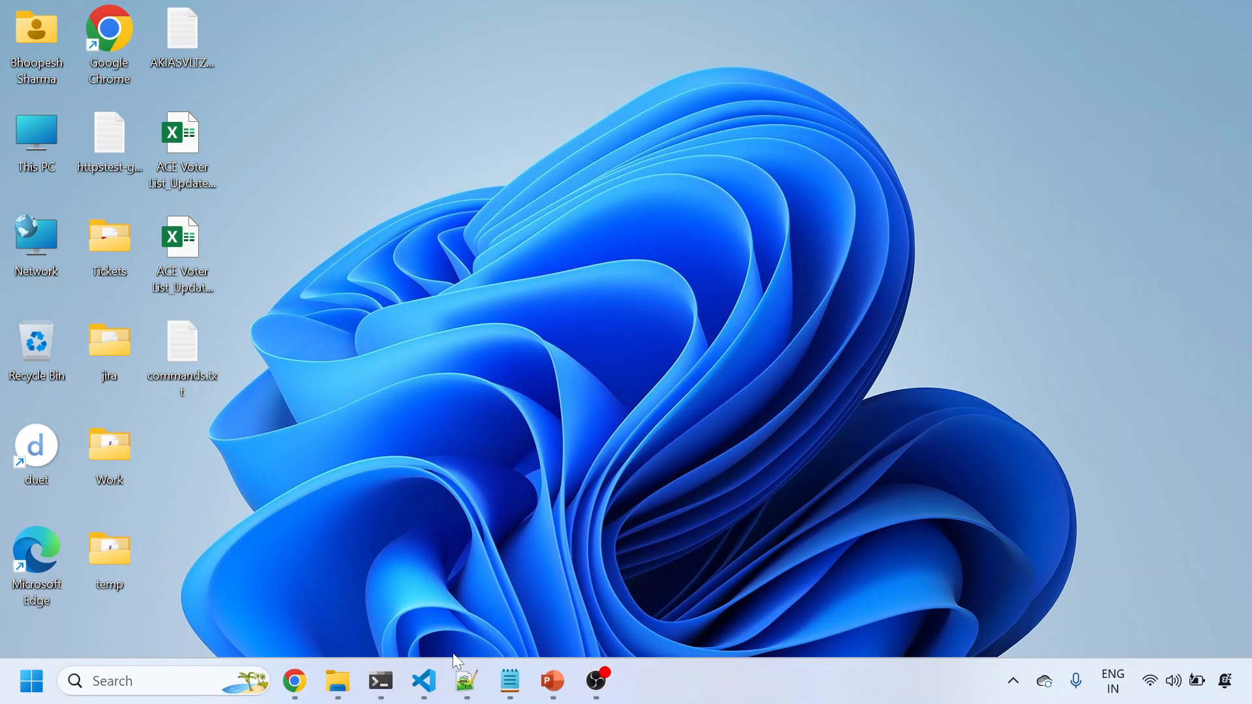
# - Bring up the ELK README in Chrome, dismiss the OneDrive popup, and switch to VS Code
pyautogui.click(294, 682)
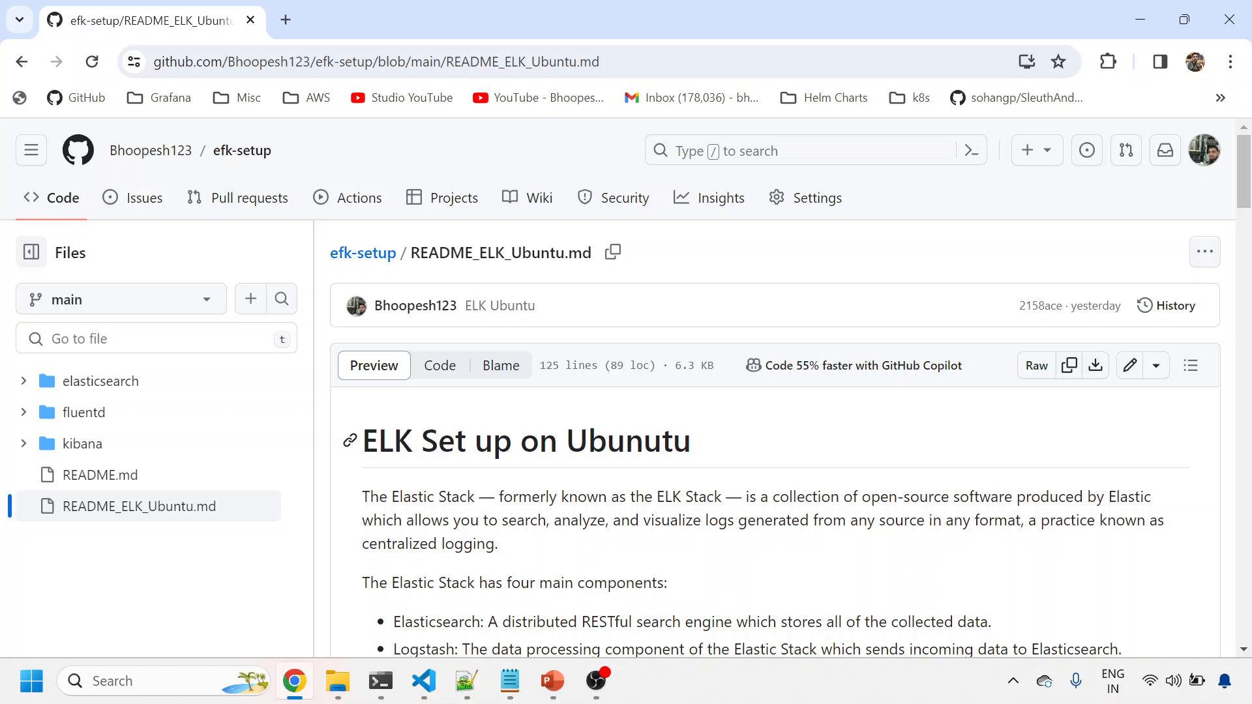
pyautogui.scroll(-2, 505, 480)
pyautogui.scroll(-2, 505, 480)
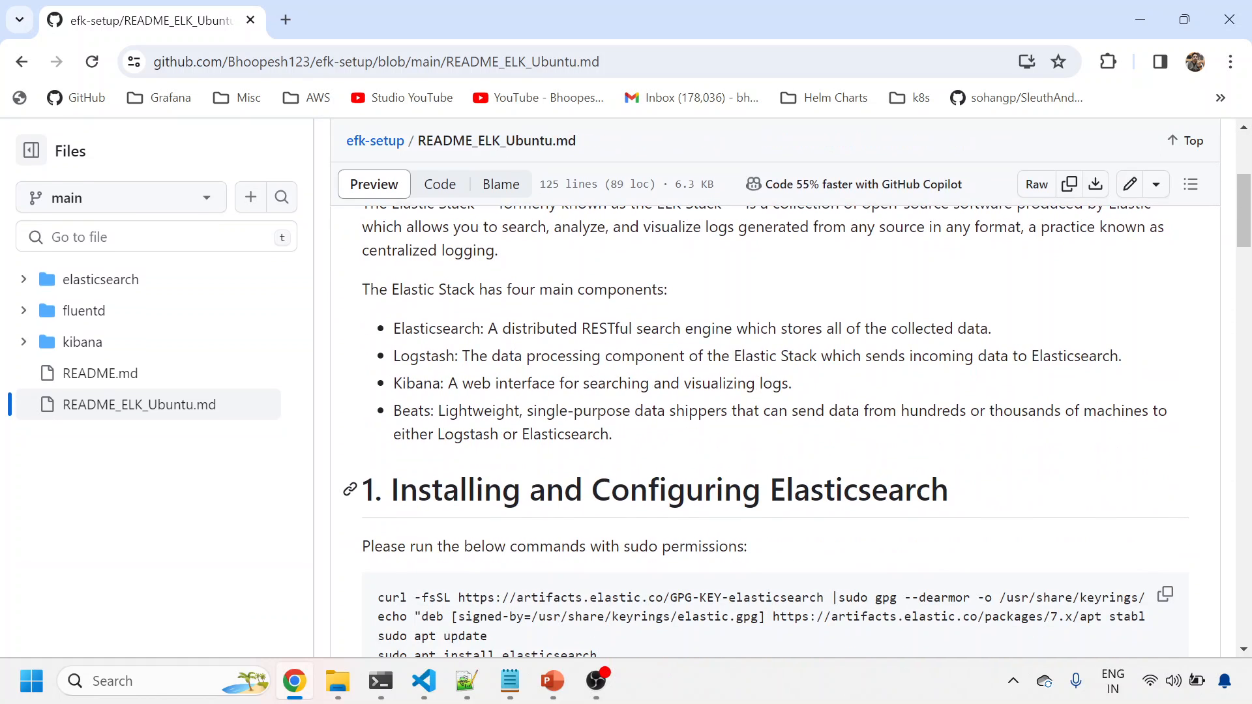
pyautogui.scroll(-4, 505, 479)
pyautogui.scroll(-3, 505, 479)
pyautogui.scroll(-3, 506, 480)
pyautogui.scroll(-3, 505, 479)
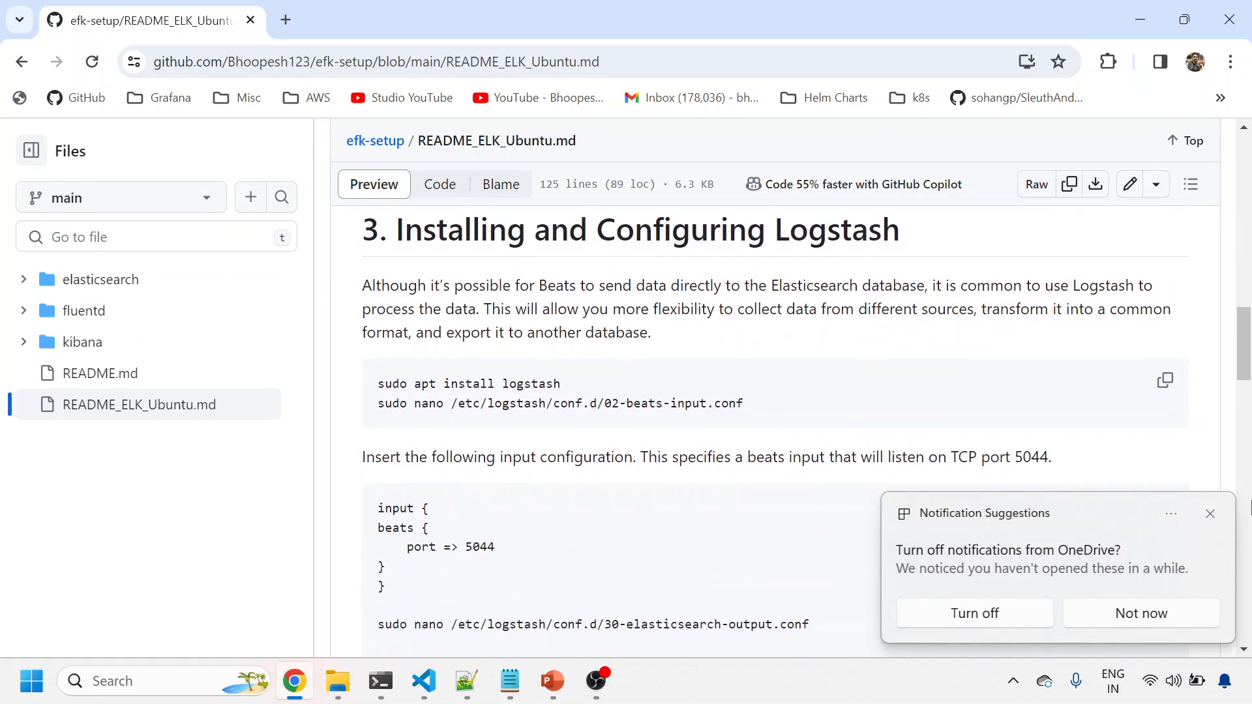
pyautogui.click(1210, 514)
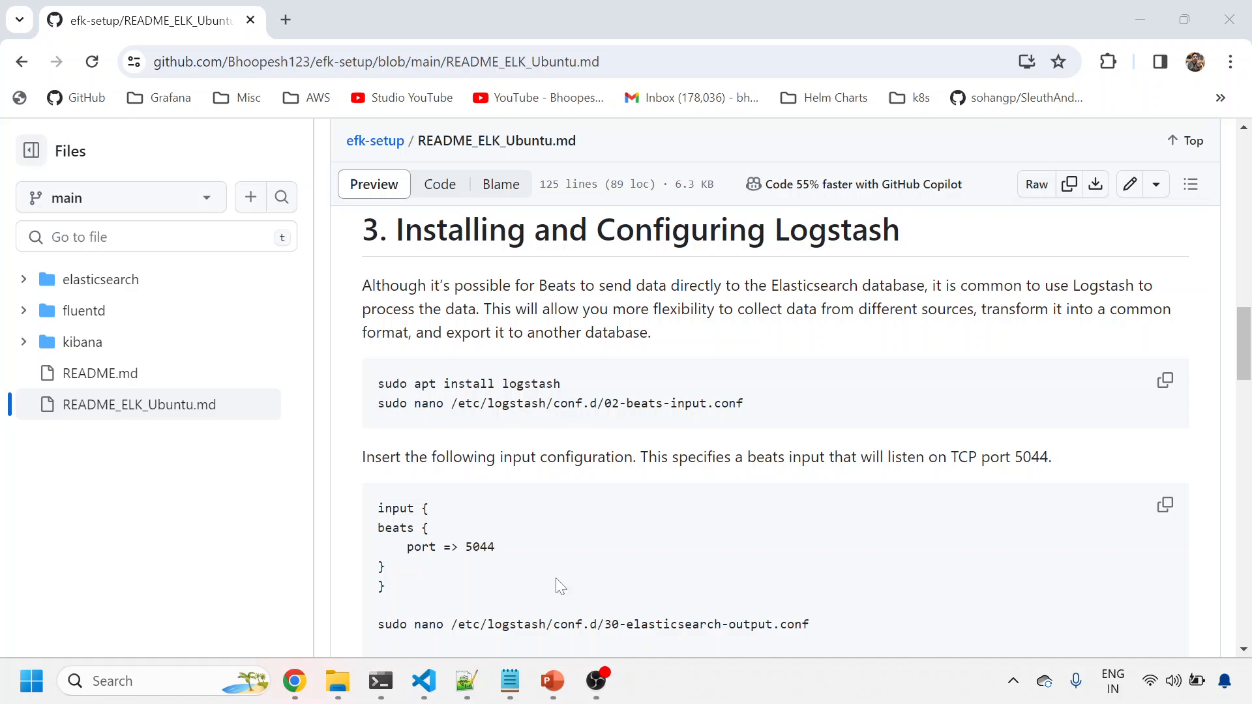
pyautogui.click(423, 682)
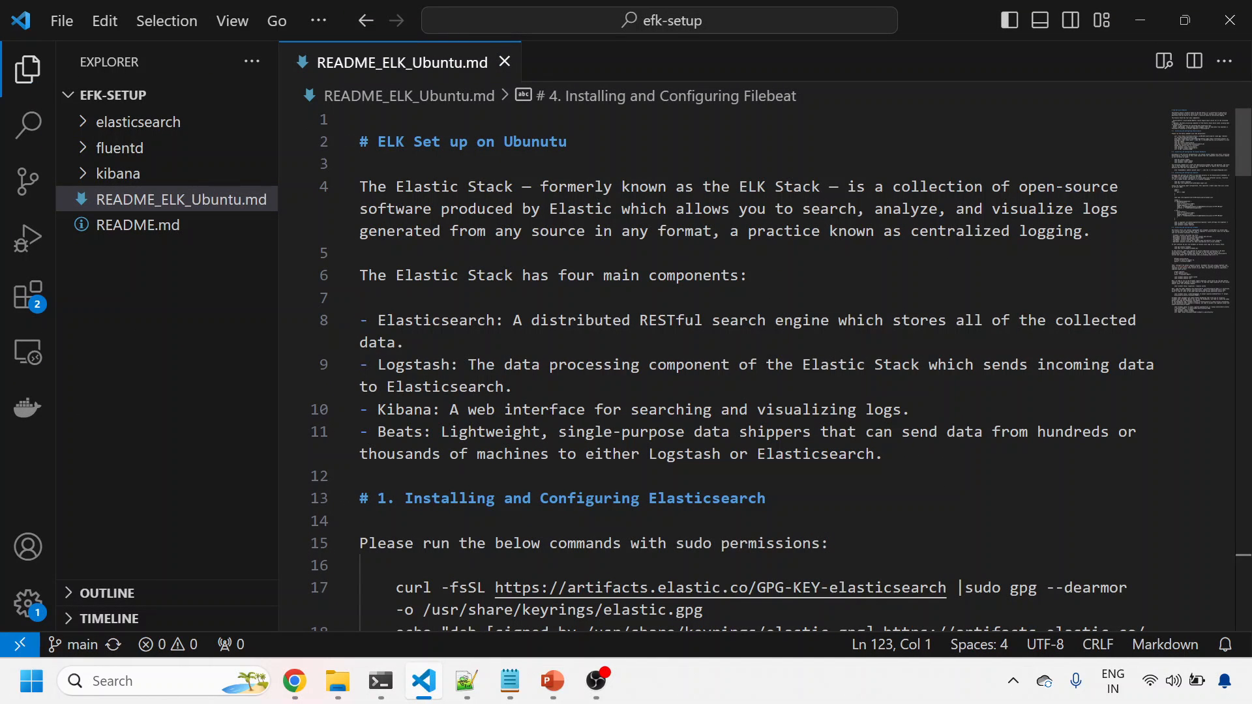
# - Highlight the Elastic Stack components (Elasticsearch, Logstash, Kibana, Beats) while reading the README
pyautogui.tripleClick(429, 141)
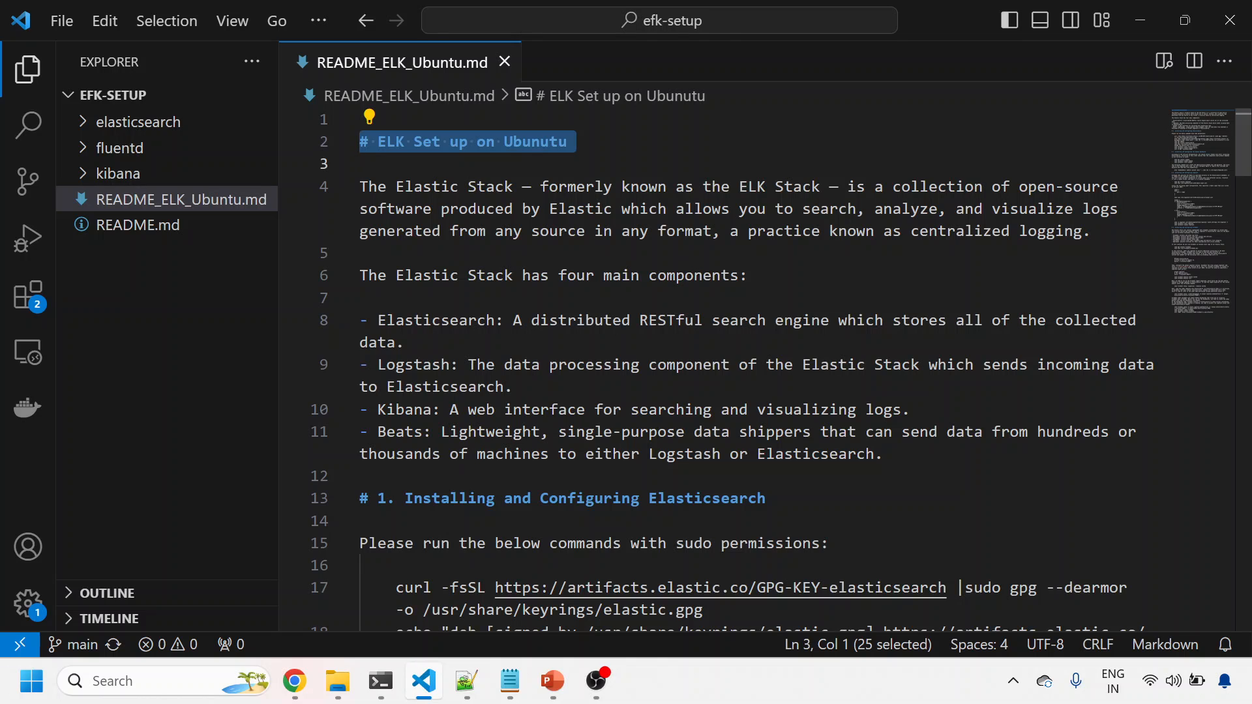
pyautogui.click(450, 320)
pyautogui.doubleClick(450, 320)
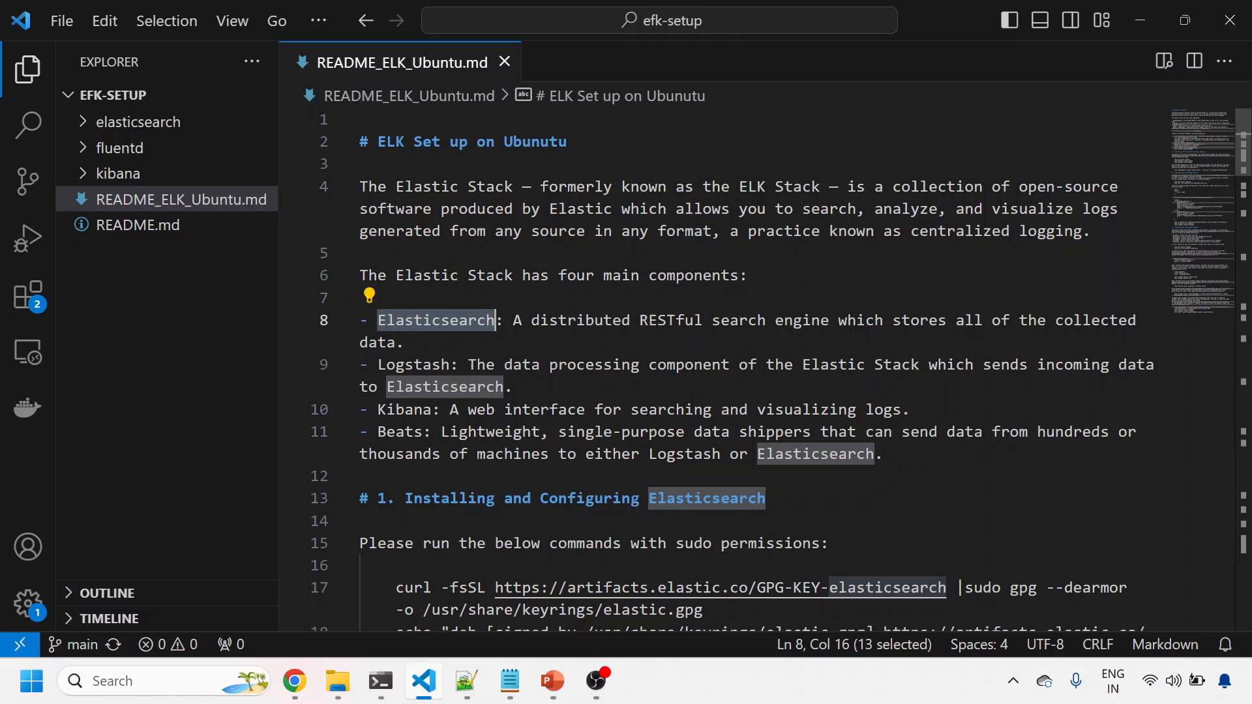
pyautogui.doubleClick(415, 364)
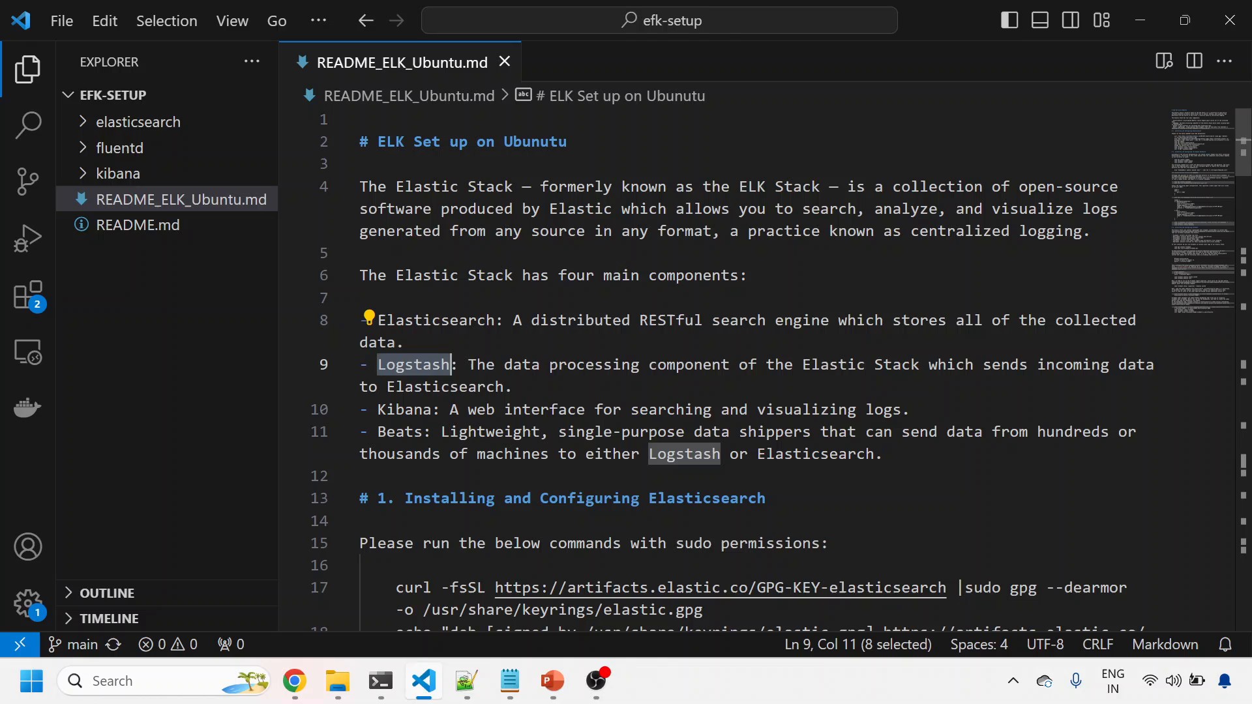
pyautogui.doubleClick(406, 409)
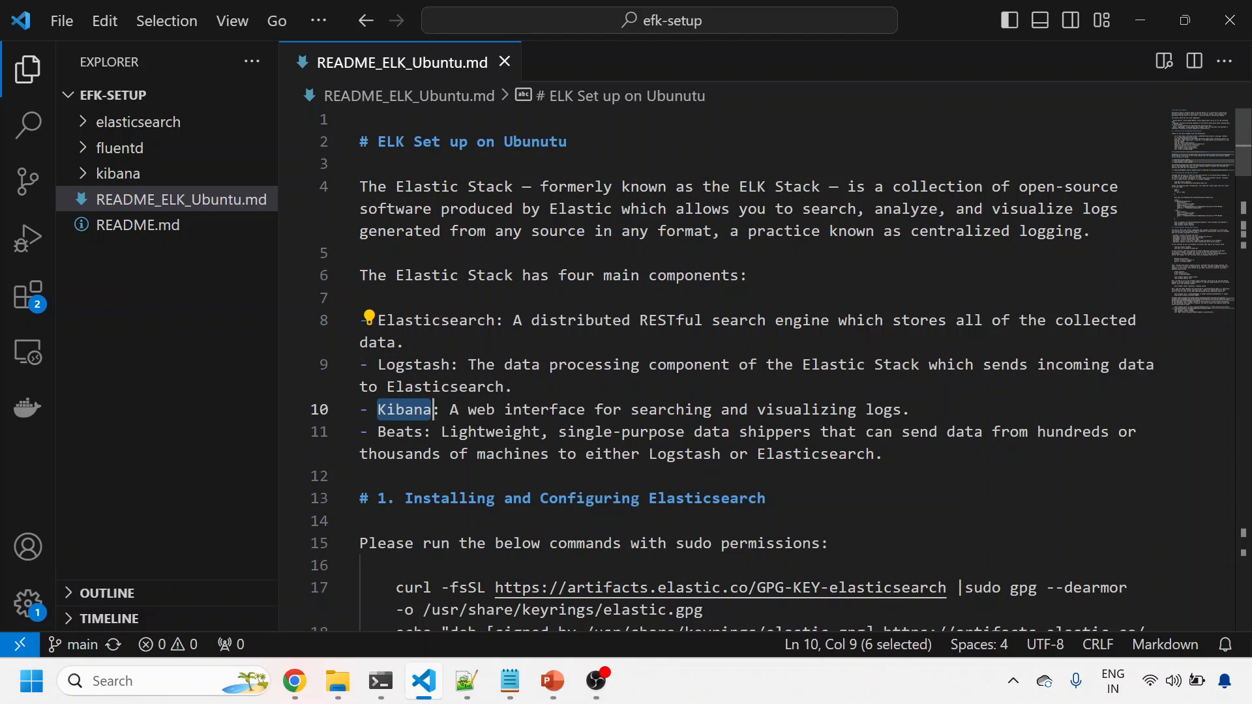
pyautogui.moveTo(540, 409); pyautogui.dragTo(868, 409)
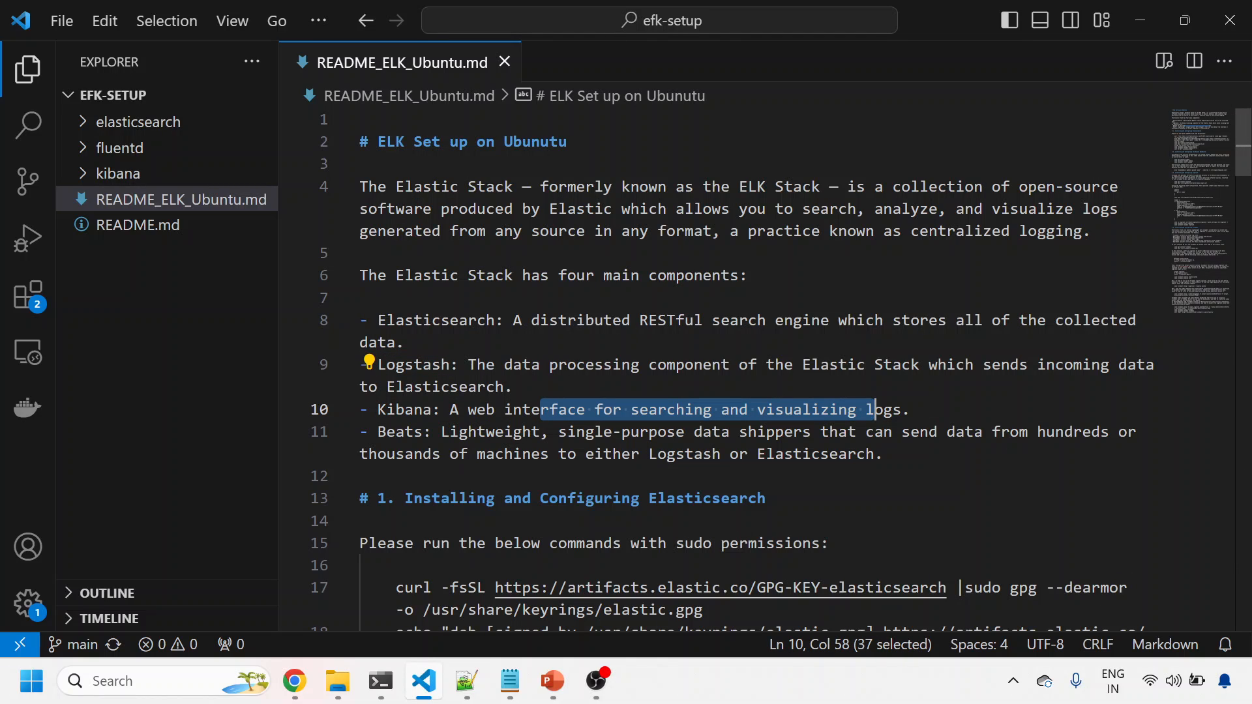
pyautogui.doubleClick(399, 432)
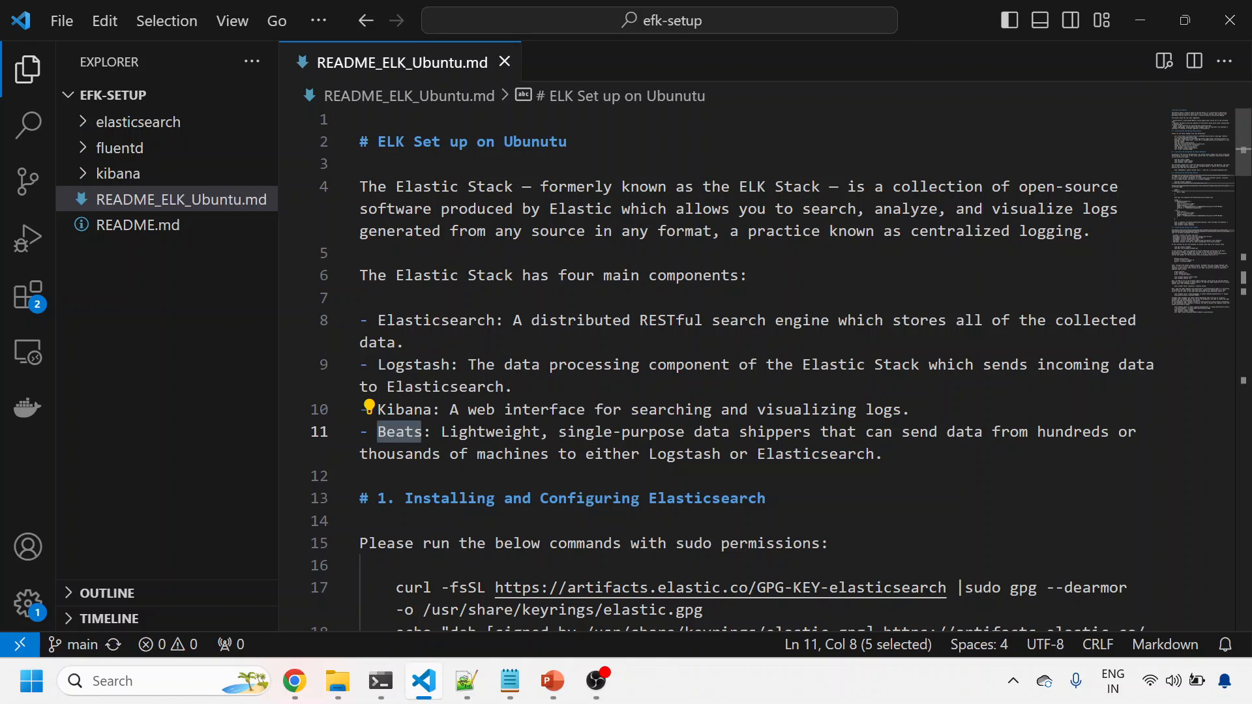
pyautogui.moveTo(702, 431); pyautogui.dragTo(865, 431)
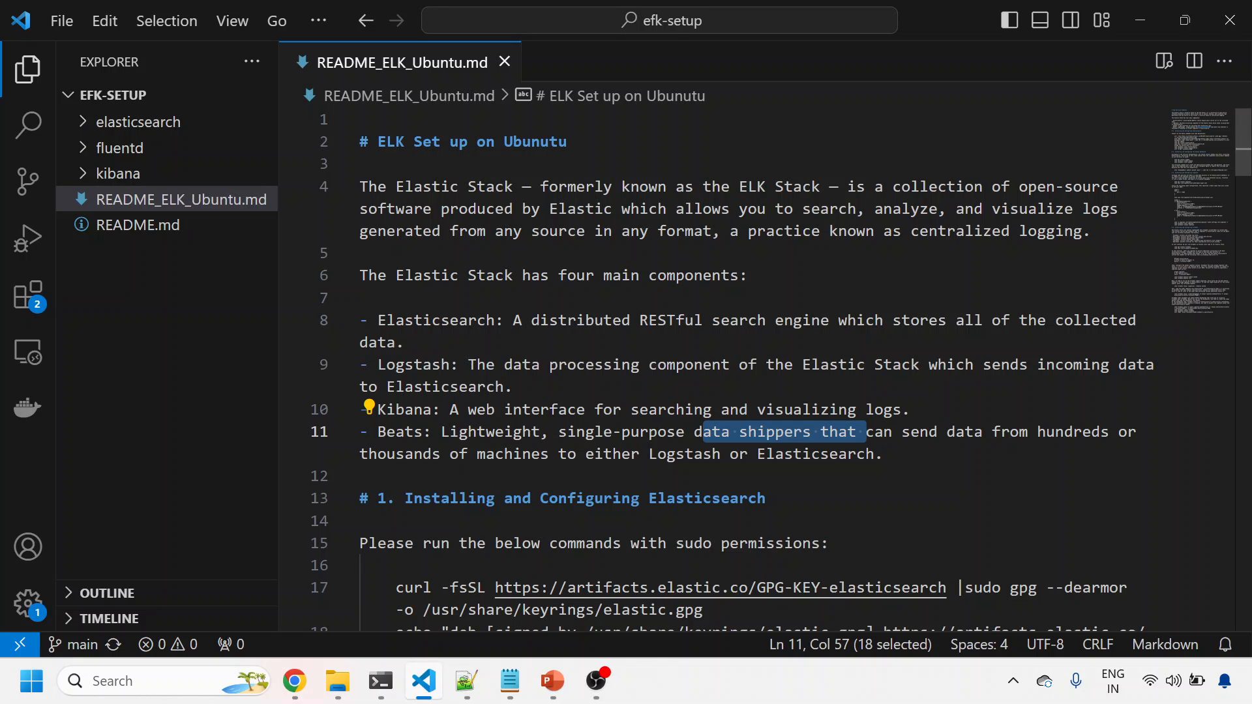
pyautogui.scroll(-3, 715, 391)
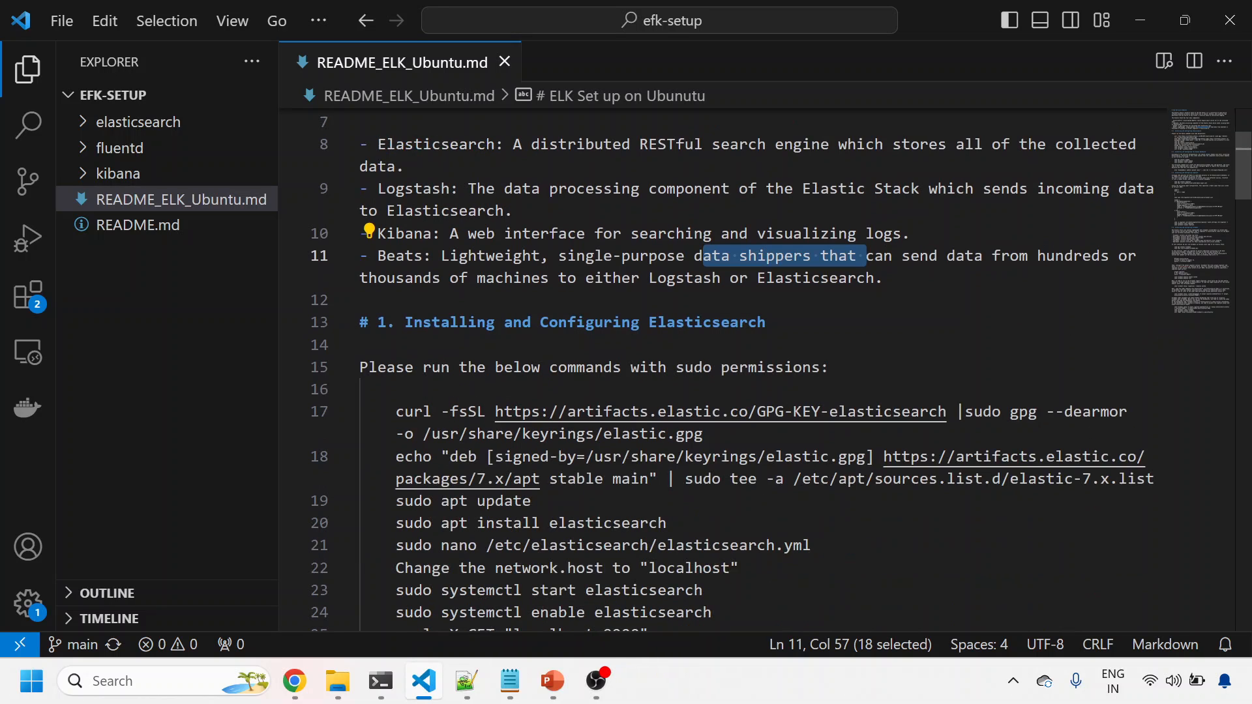
# - Select the section 1 Elasticsearch install commands in the README and return to the terminal
pyautogui.doubleClick(706, 322)
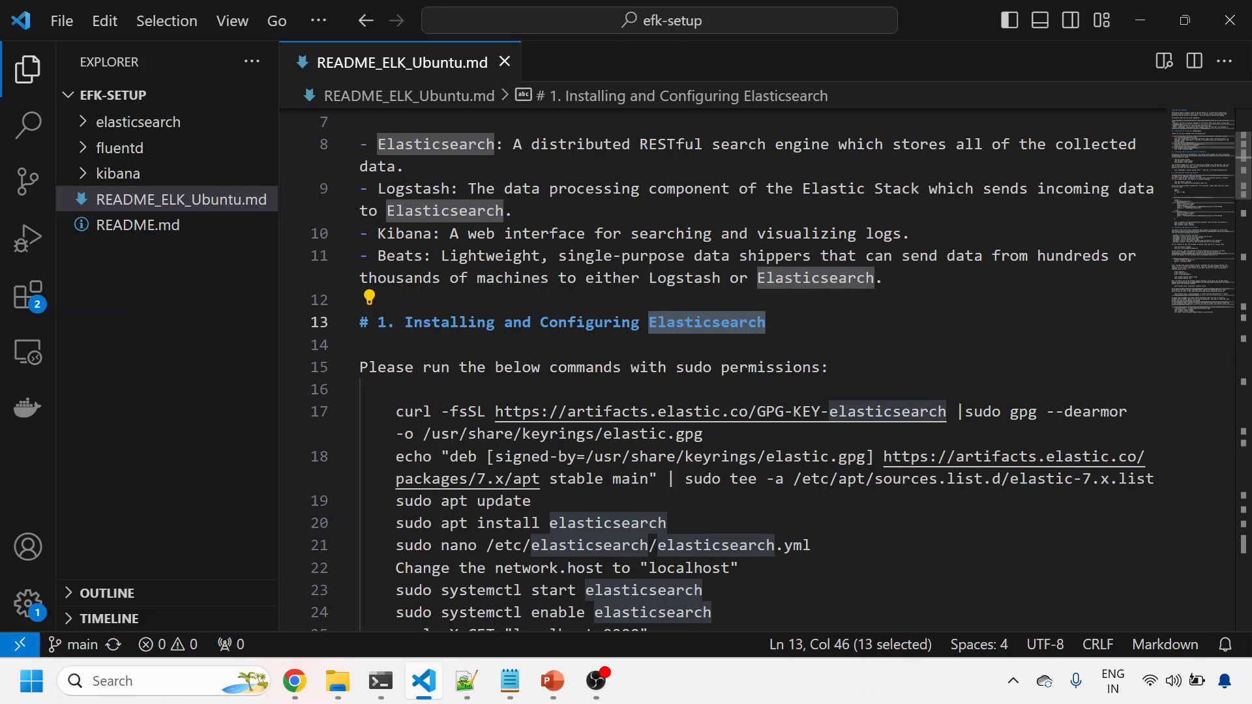
pyautogui.scroll(-1, 685, 391)
pyautogui.moveTo(359, 390); pyautogui.dragTo(569, 545)
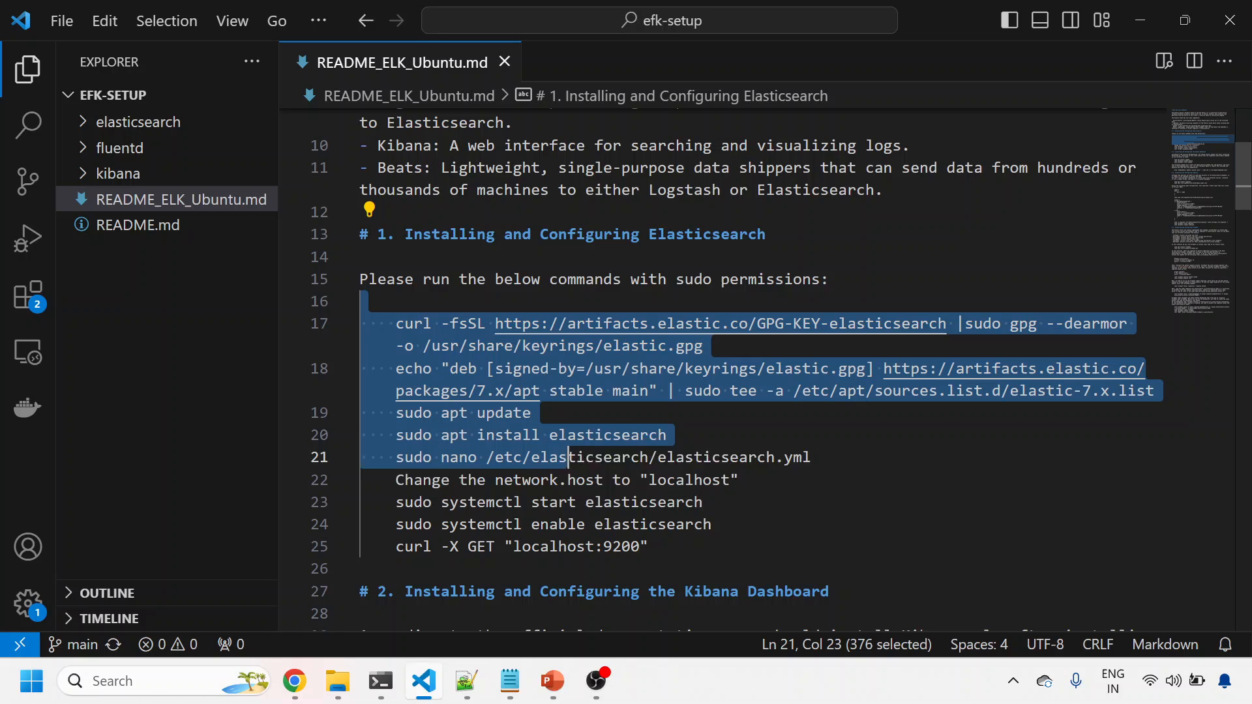
pyautogui.moveTo(568, 457); pyautogui.dragTo(649, 546)
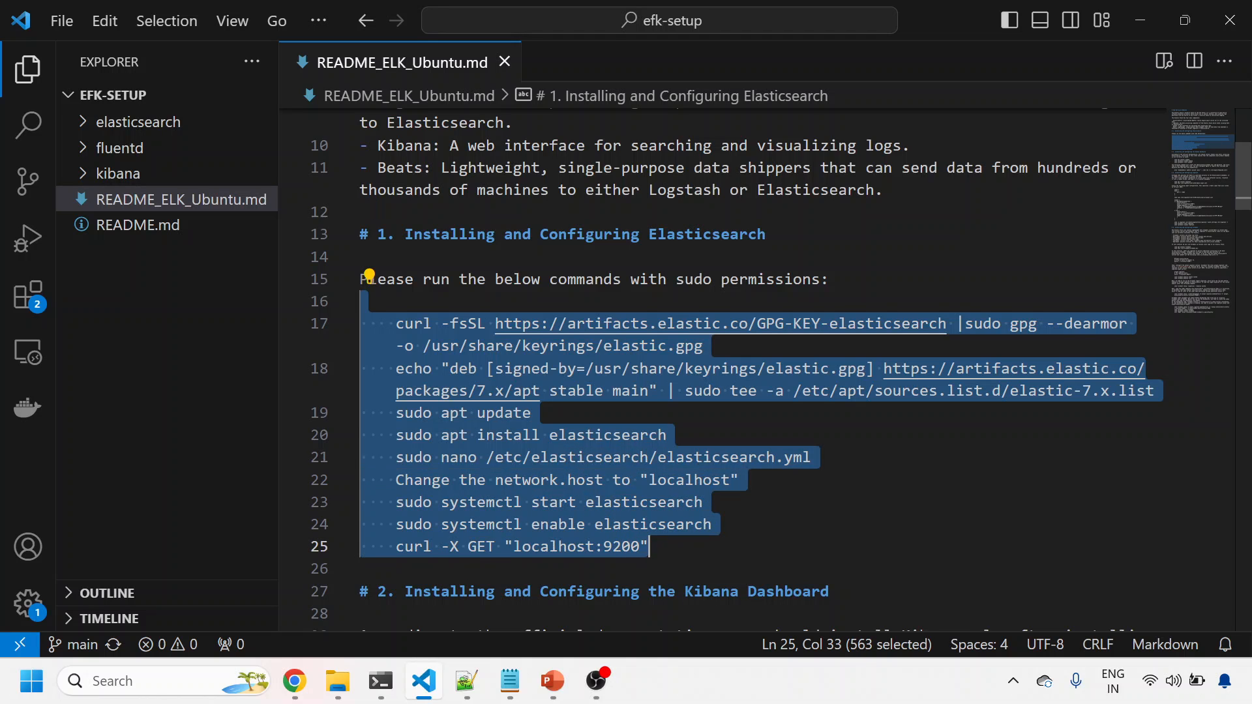
pyautogui.hotkey('ctrl', 'c')
pyautogui.click(362, 301)
pyautogui.click(381, 682)
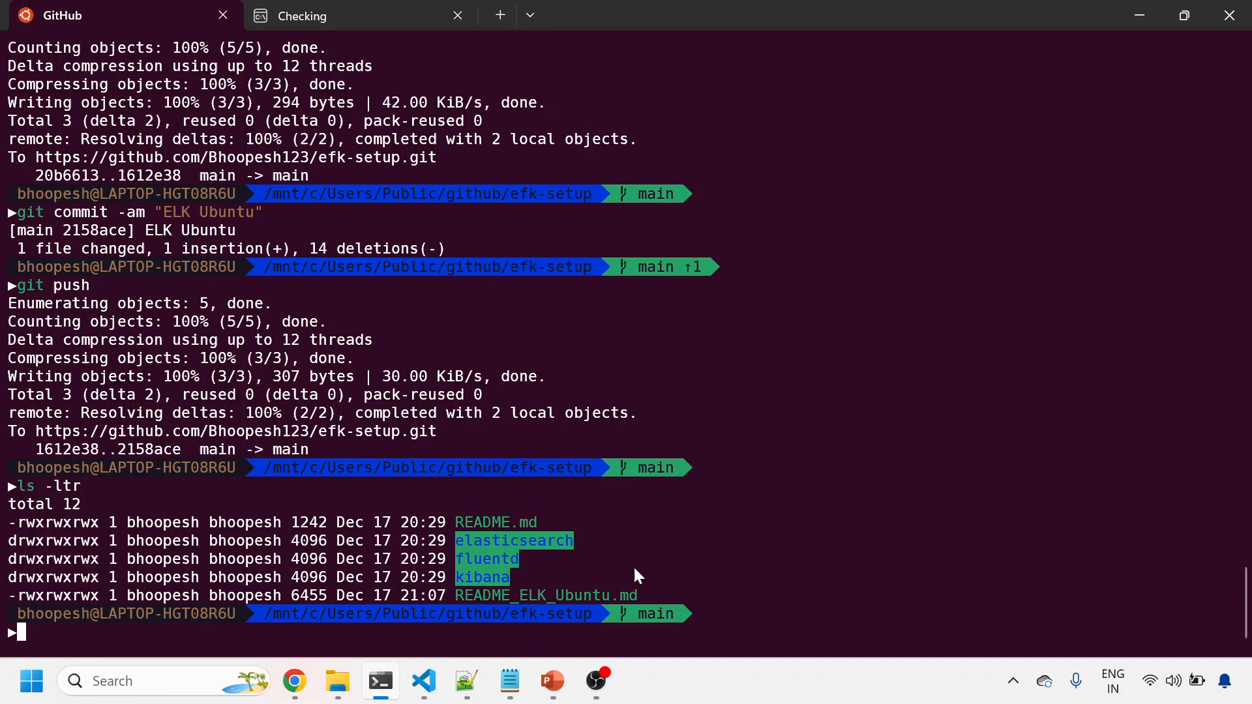
pyautogui.write('ls -ltr')
# - List the home directory, move into the elk_docker folder and list its contents
pyautogui.press('Return')
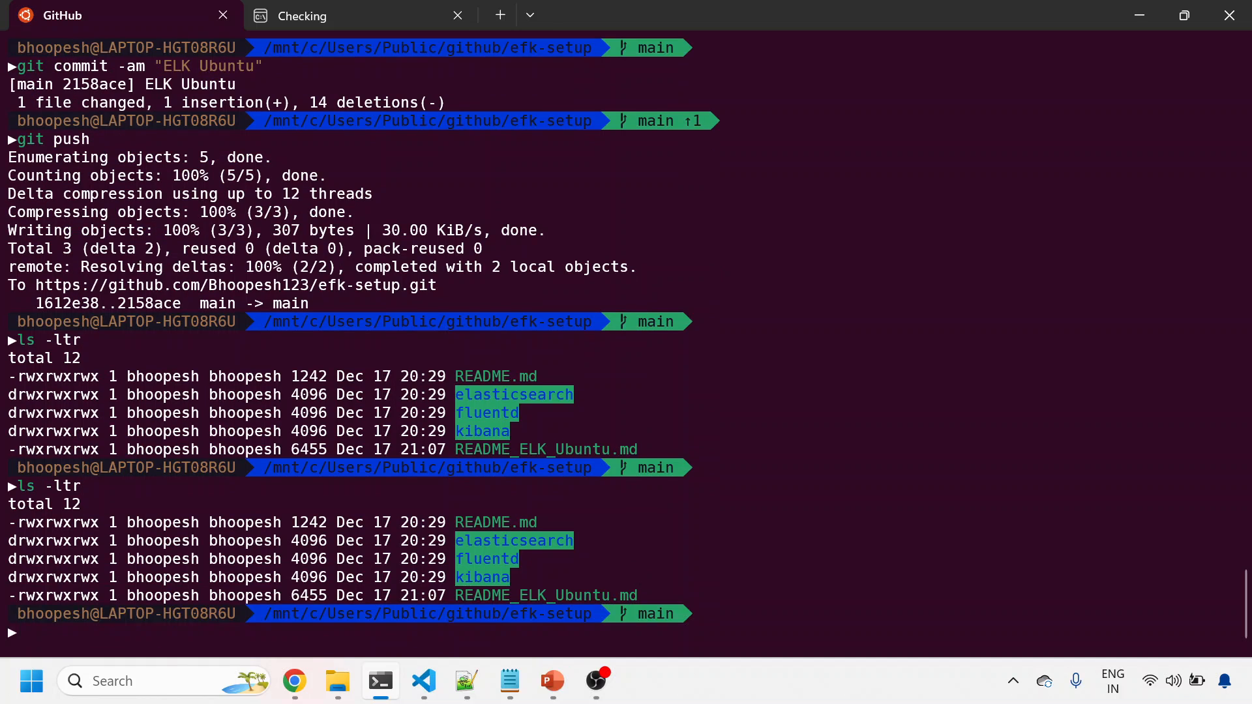
pyautogui.hotkey('alt', 'Tab')
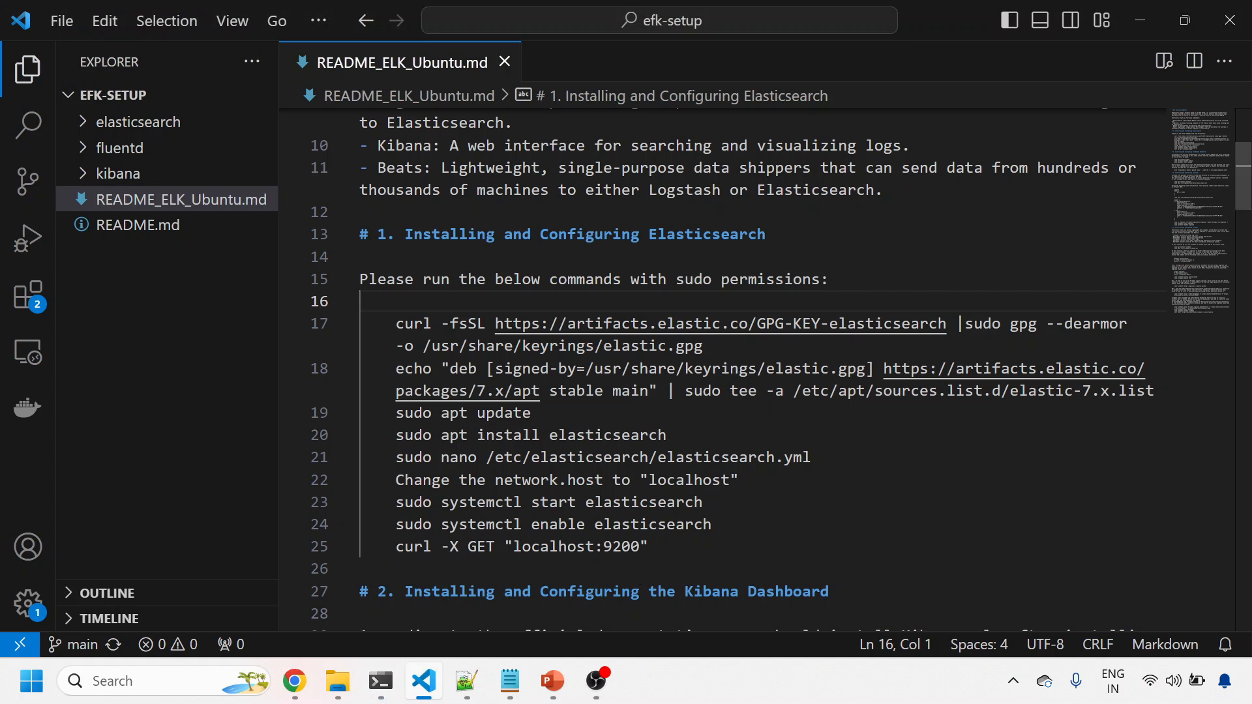
pyautogui.hotkey('alt', 'Tab')
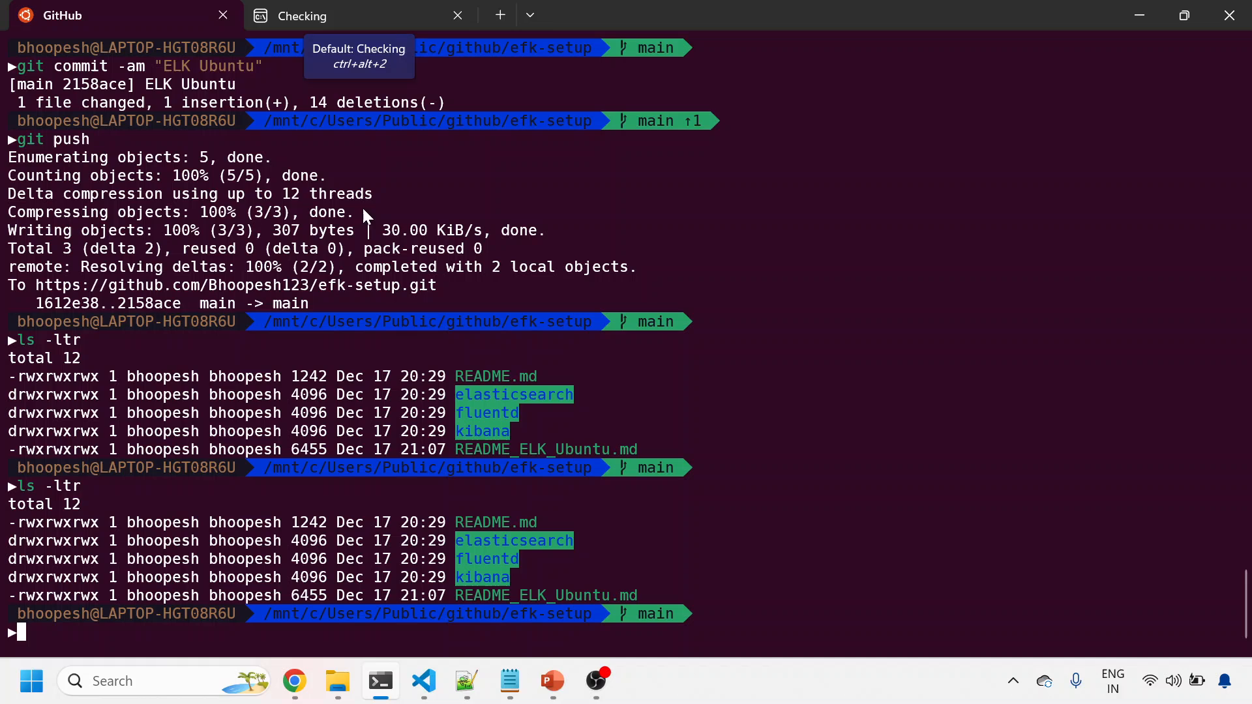
pyautogui.write('cd ~')
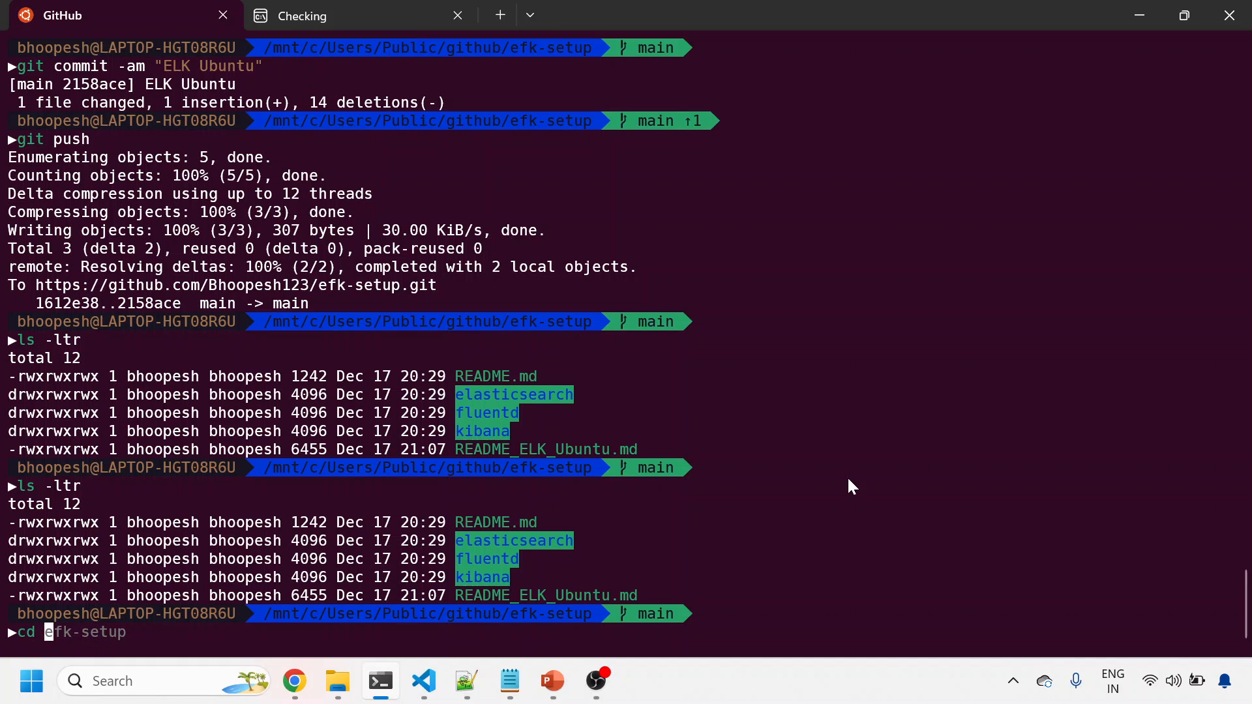
pyautogui.press('Return')
pyautogui.hotkey('alt', 'Tab')
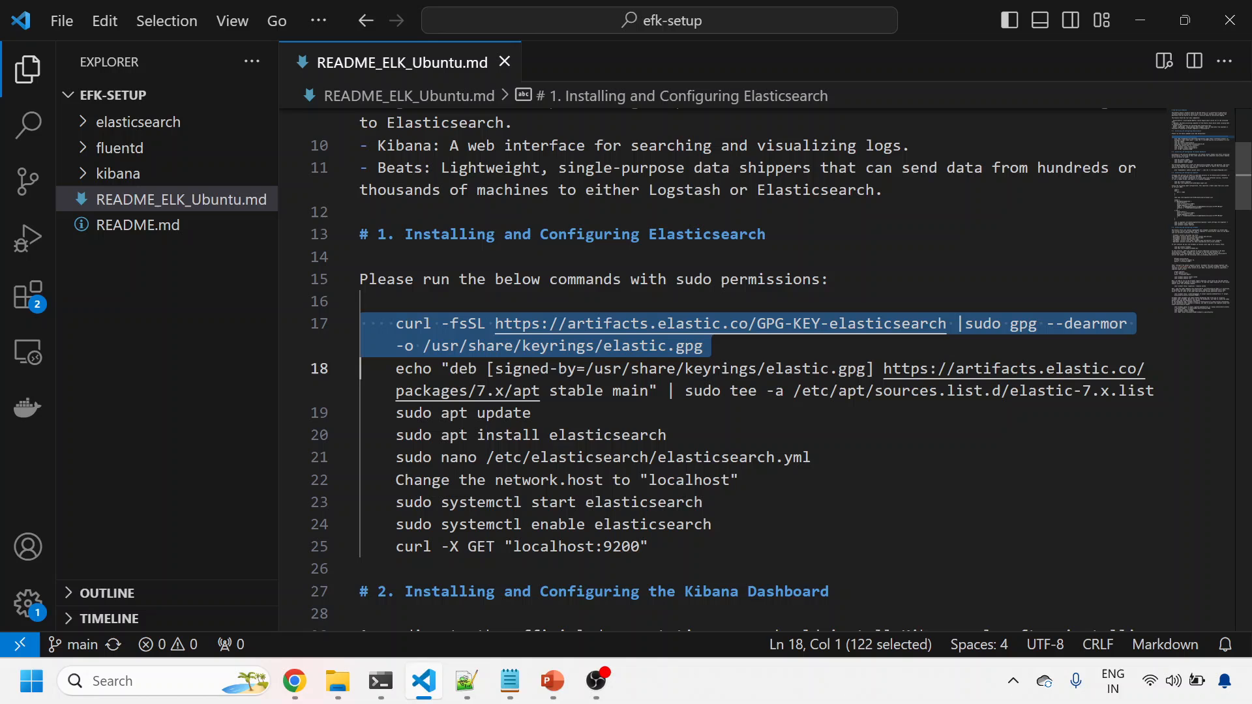
pyautogui.hotkey('shift', 'Down')
pyautogui.hotkey('ctrl', 'c')
pyautogui.hotkey('alt', 'Tab')
pyautogui.write('ls -ltr')
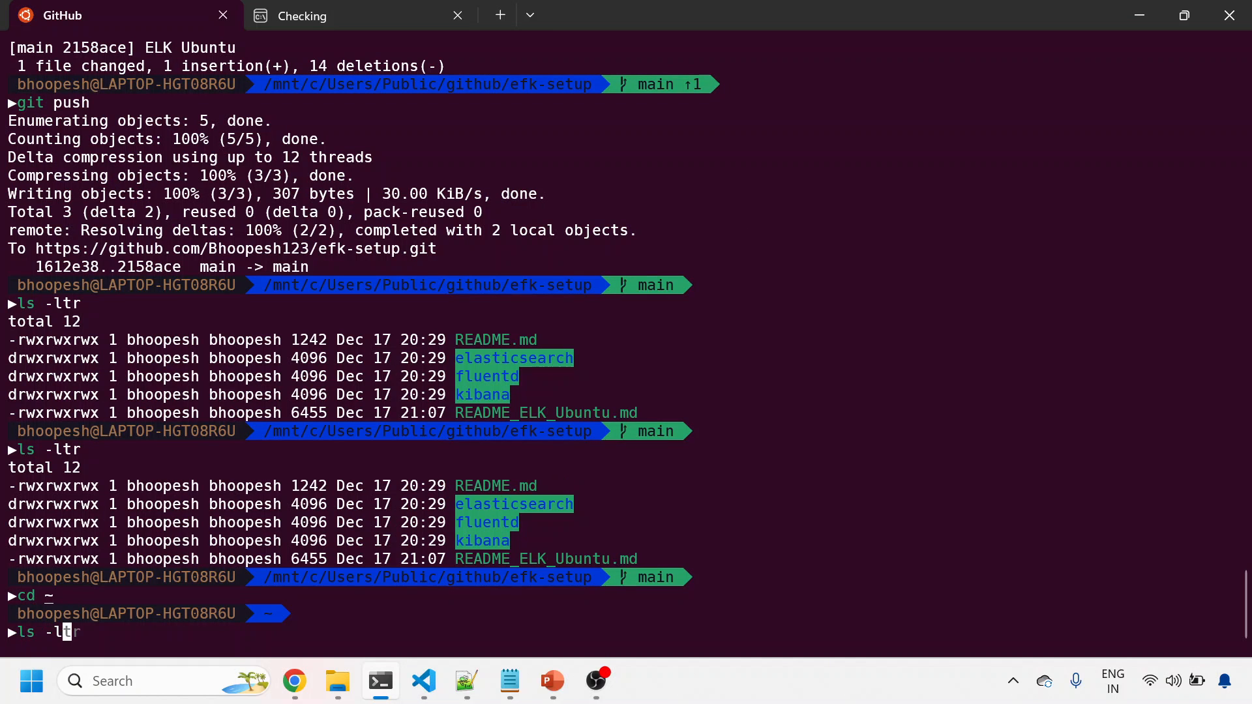
pyautogui.press('Return')
pyautogui.write('cd el')
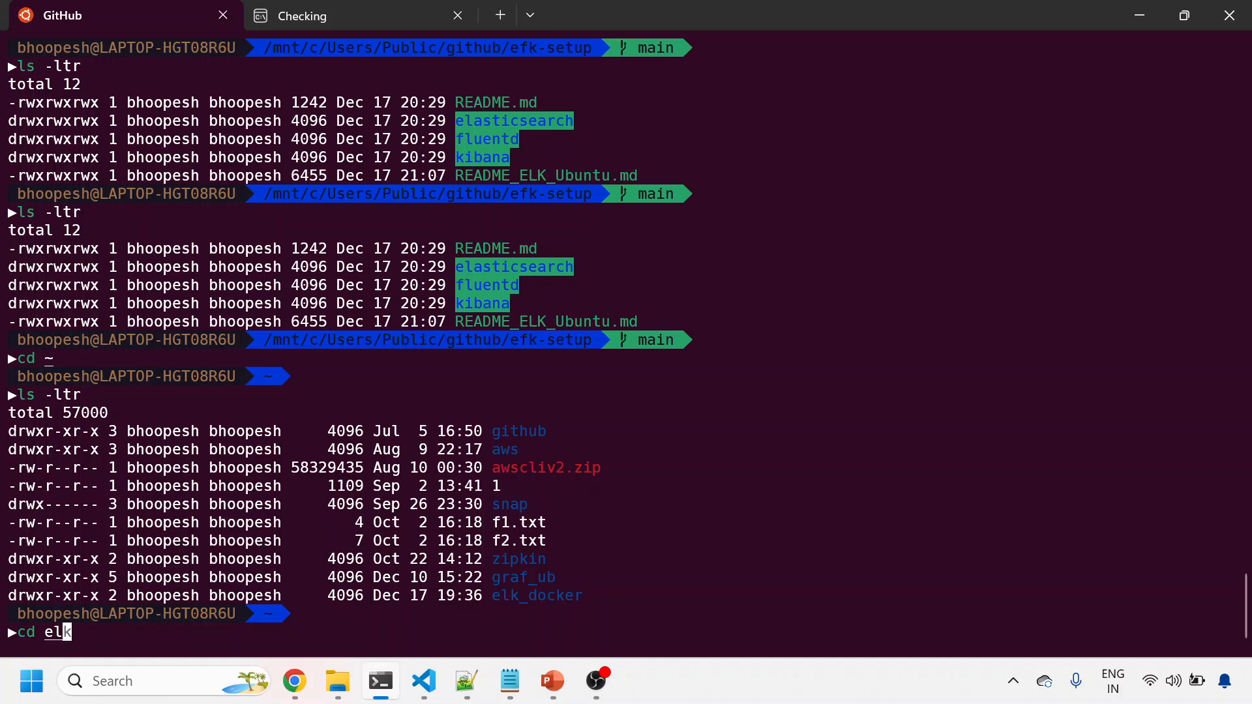
pyautogui.press('Tab')
pyautogui.press('Return')
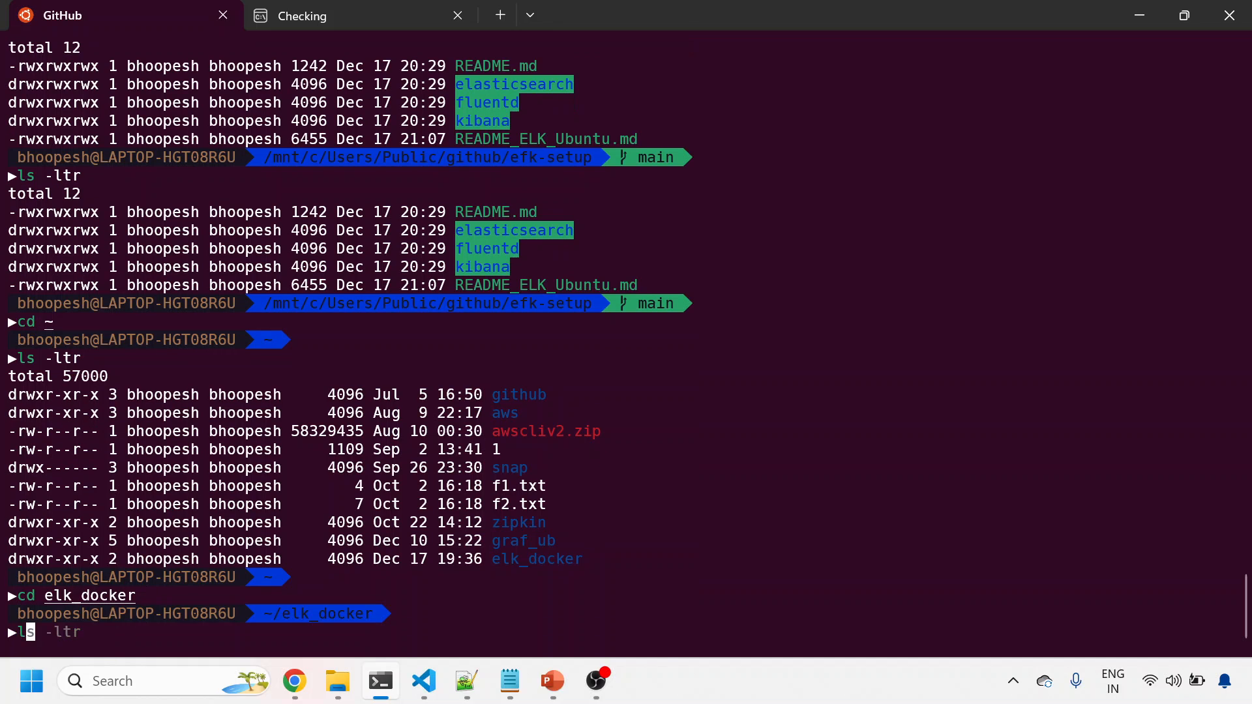
pyautogui.write('ls -ltr')
pyautogui.press('Return')
pyautogui.write('ls -ltr')
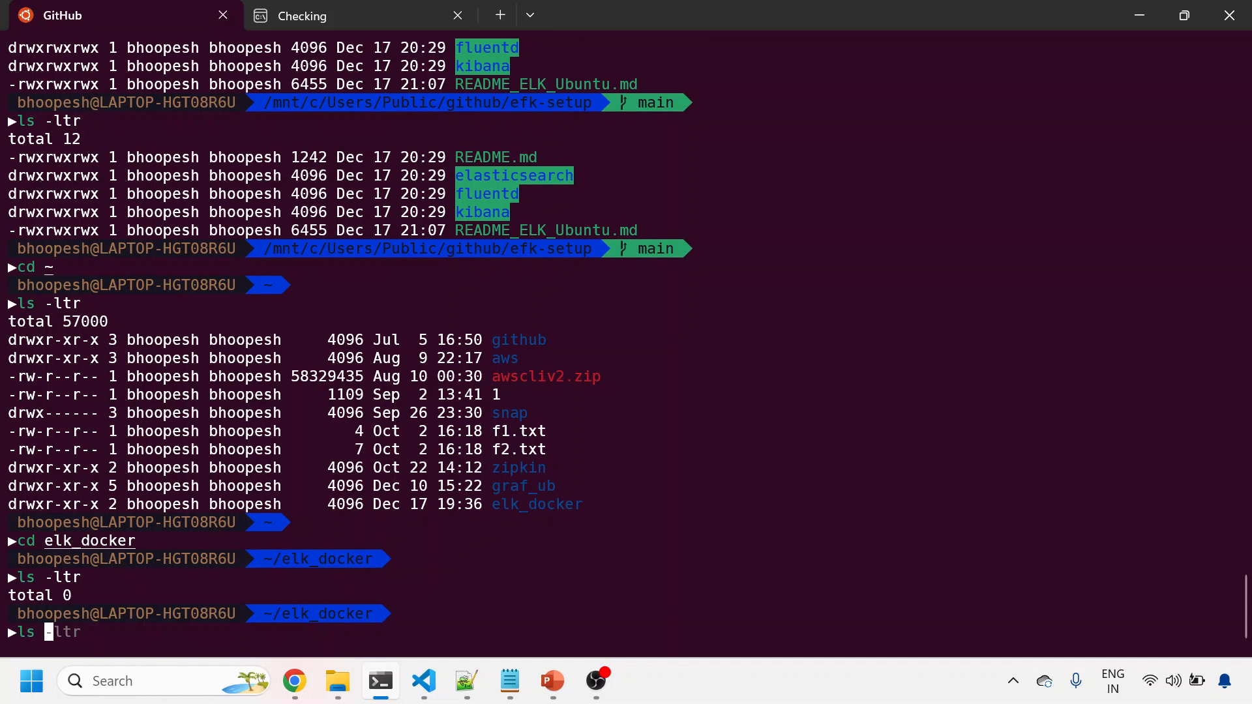
pyautogui.press('Return')
# - Run the curl | sudo gpg --dearmor key import, entering the sudo password and overwriting elastic.gpg
pyautogui.hotkey('alt', 'Tab')
pyautogui.hotkey('alt', 'Tab')
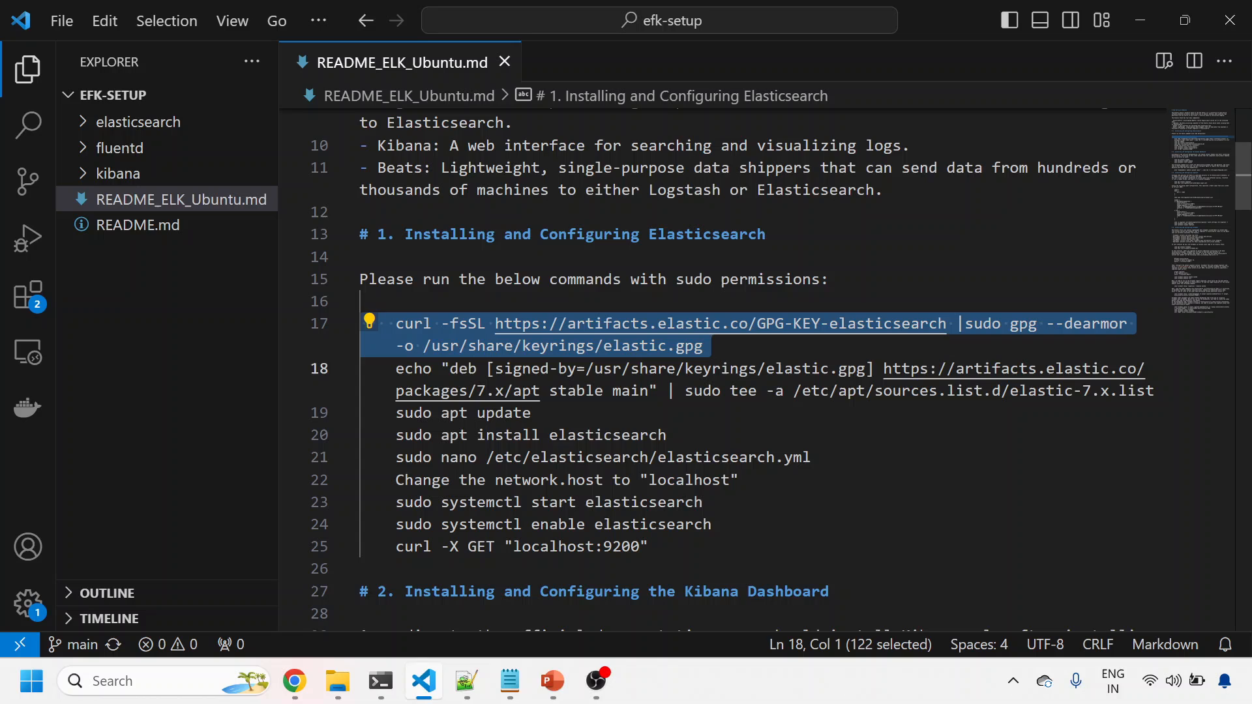
pyautogui.moveTo(703, 345)
pyautogui.mouseDown()
pyautogui.moveTo(503, 346)
pyautogui.moveTo(395, 323)
pyautogui.mouseUp()
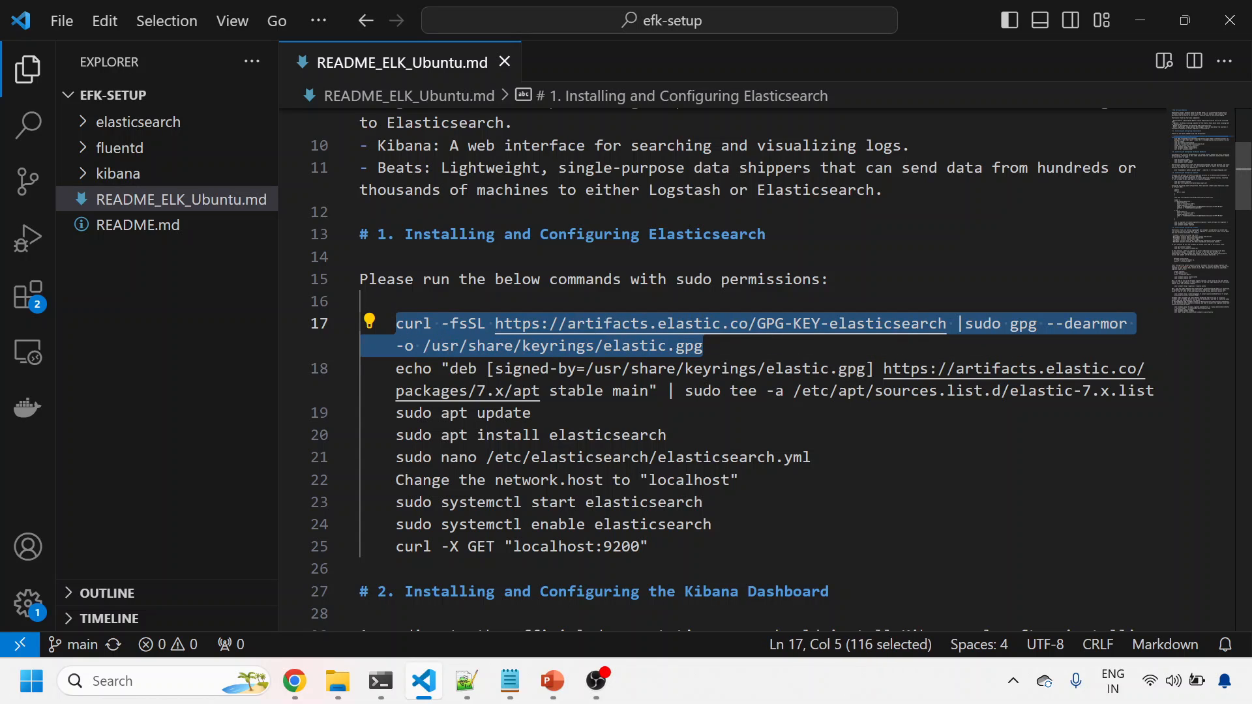
pyautogui.hotkey('ctrl', 'c')
pyautogui.hotkey('alt', 'Tab')
pyautogui.hotkey('ctrl', 'shift', 'v')
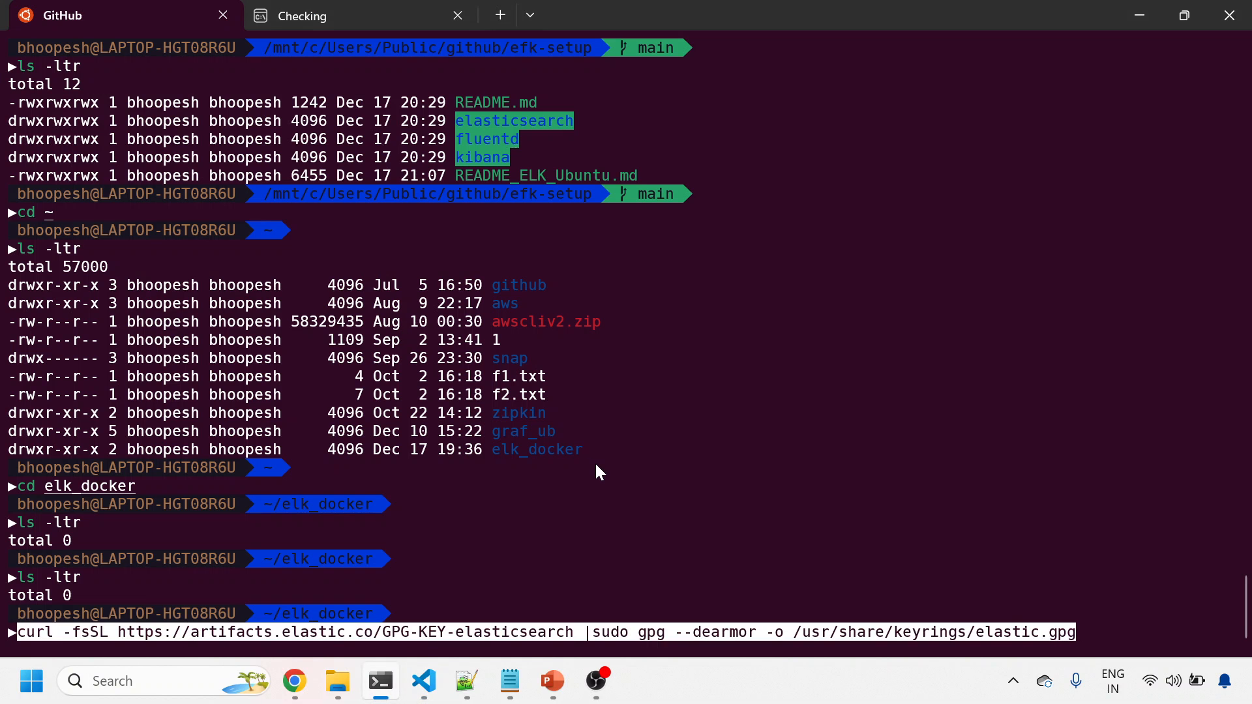
pyautogui.press('Return')
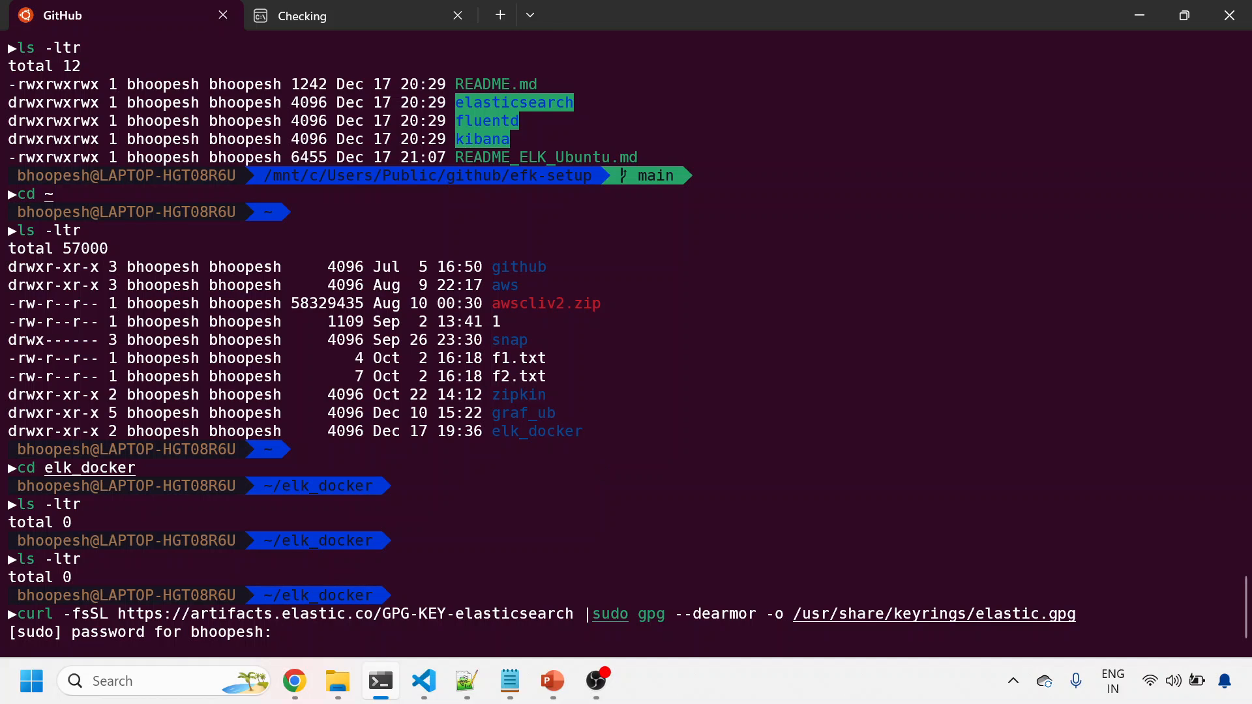
pyautogui.press('Return')
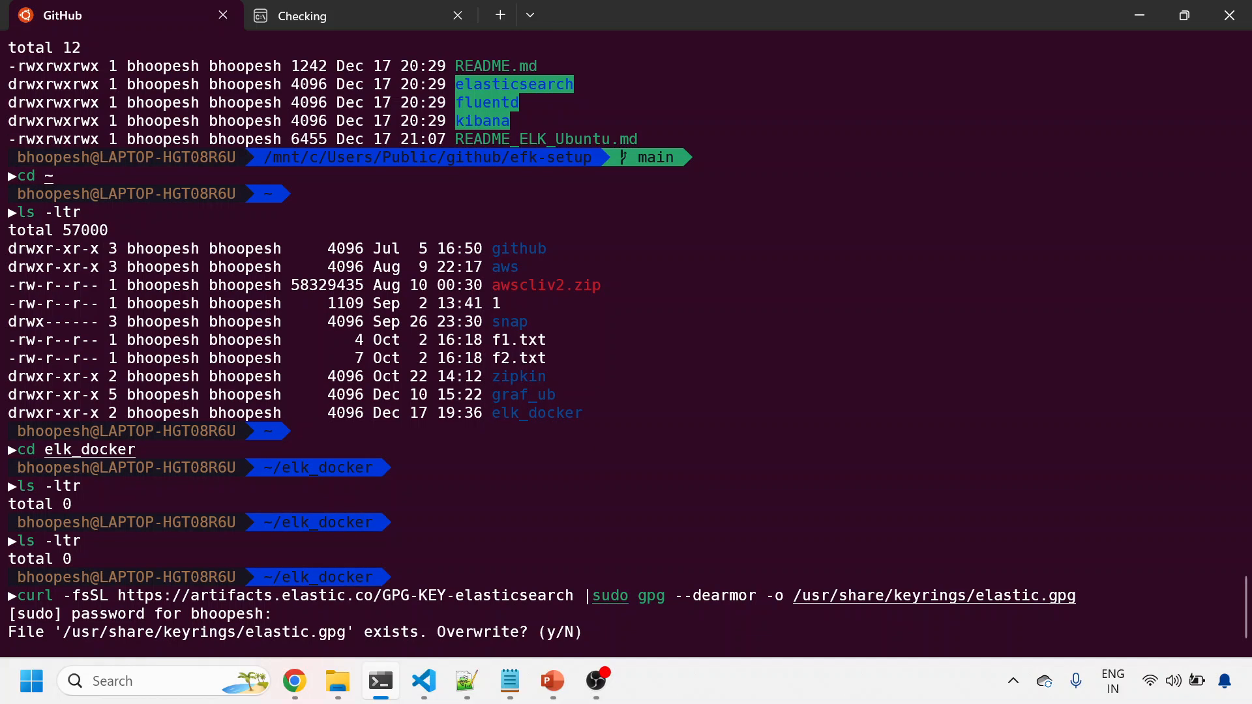
pyautogui.write('y')
pyautogui.press('Return')
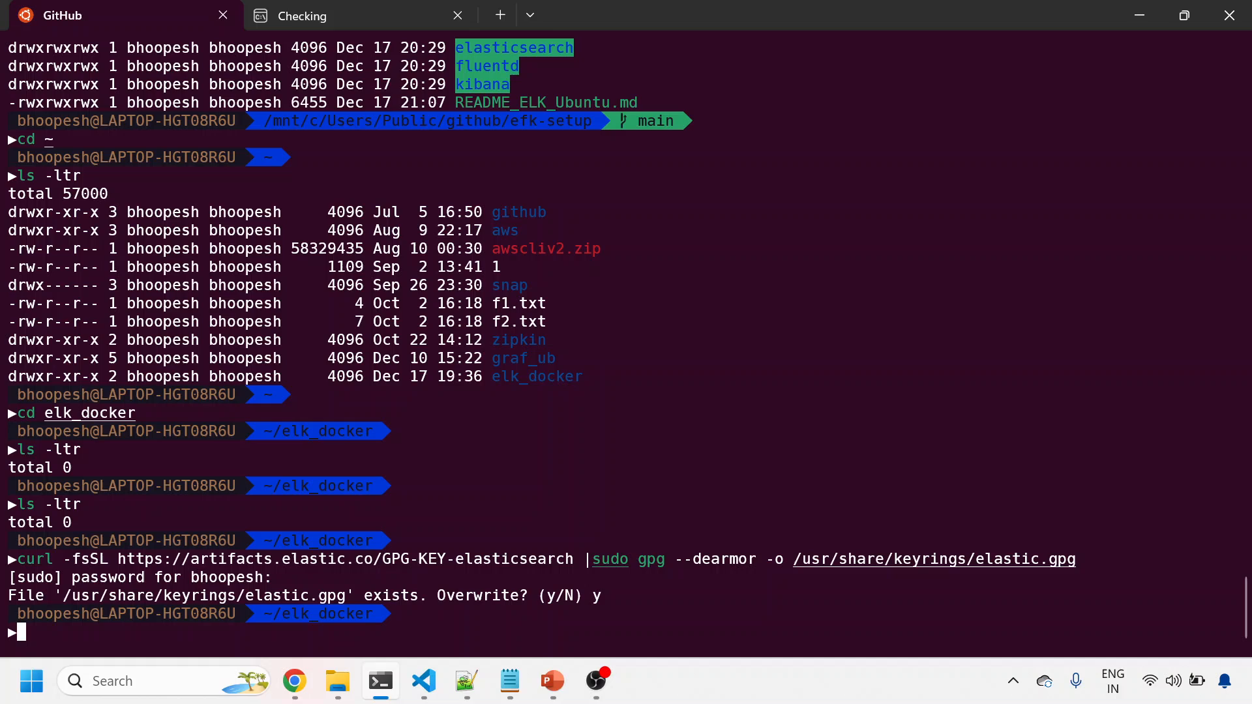
pyautogui.hotkey('alt', 'Tab')
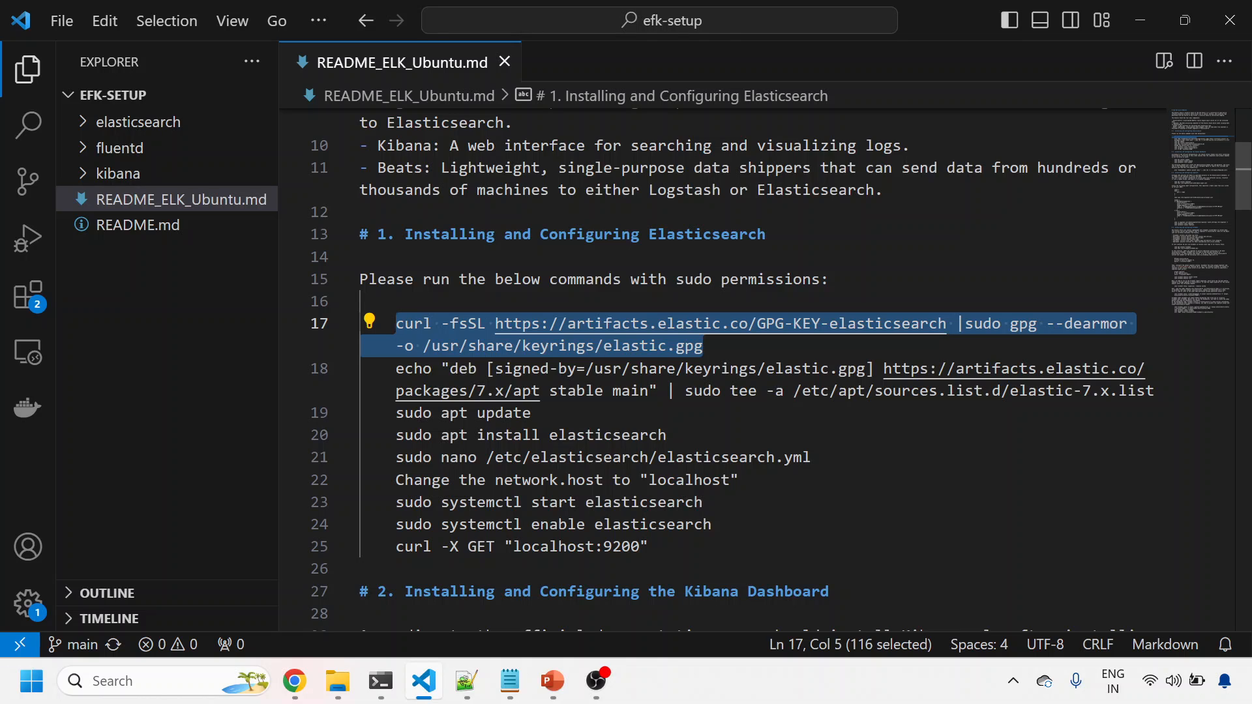
# - Add the Elastic 7.x package source from the README and run sudo apt update
pyautogui.doubleClick(414, 368)
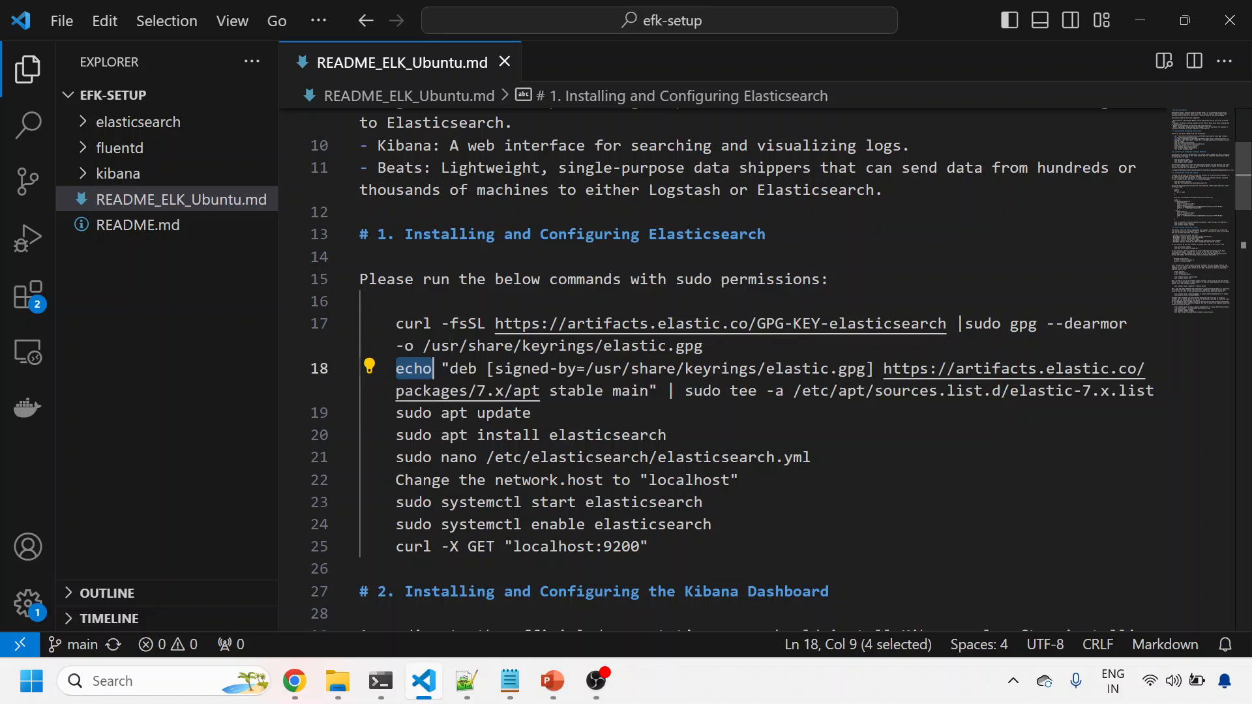
pyautogui.click(414, 368)
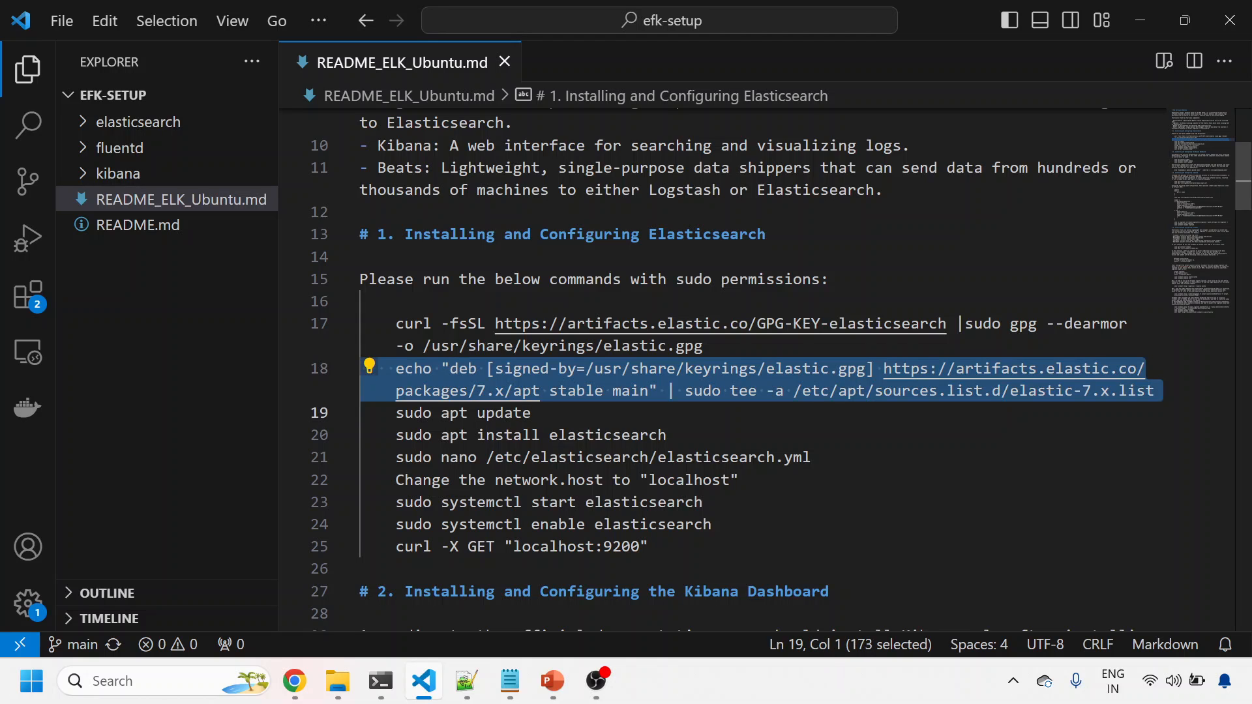
pyautogui.hotkey('ctrl', 'c')
pyautogui.hotkey('alt', 'Tab')
pyautogui.hotkey('ctrl', 'shift', 'v')
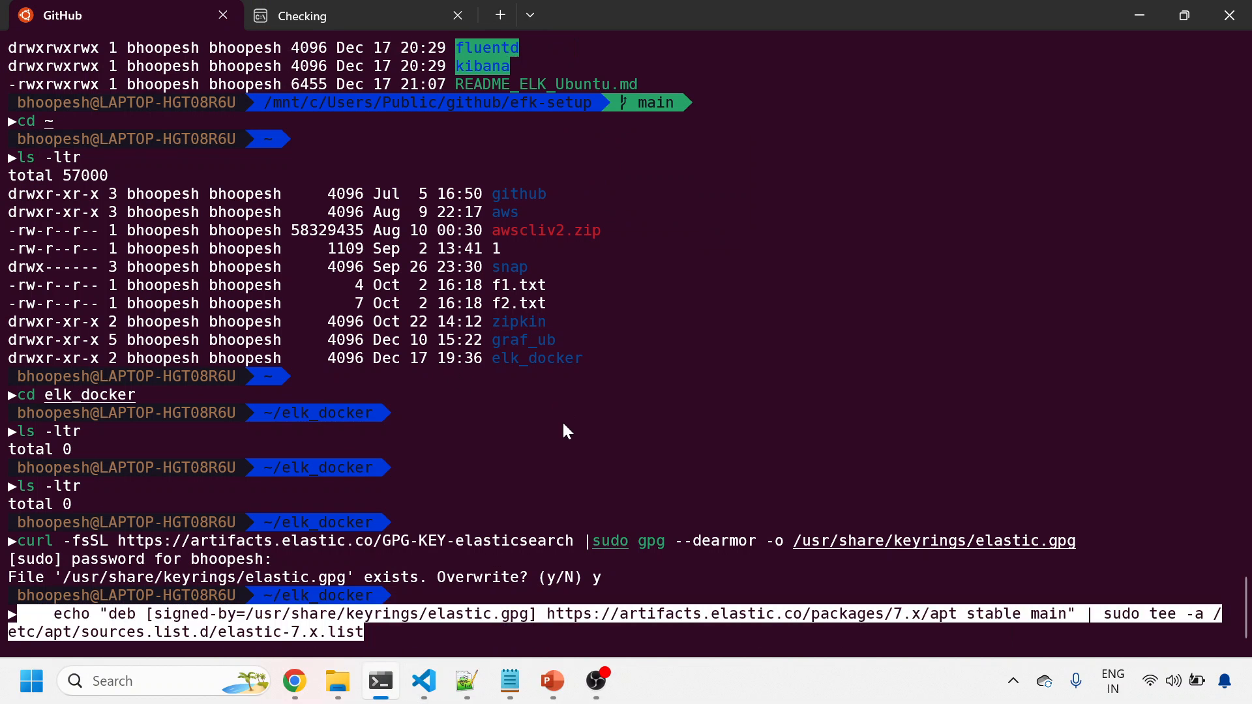
pyautogui.press('Return')
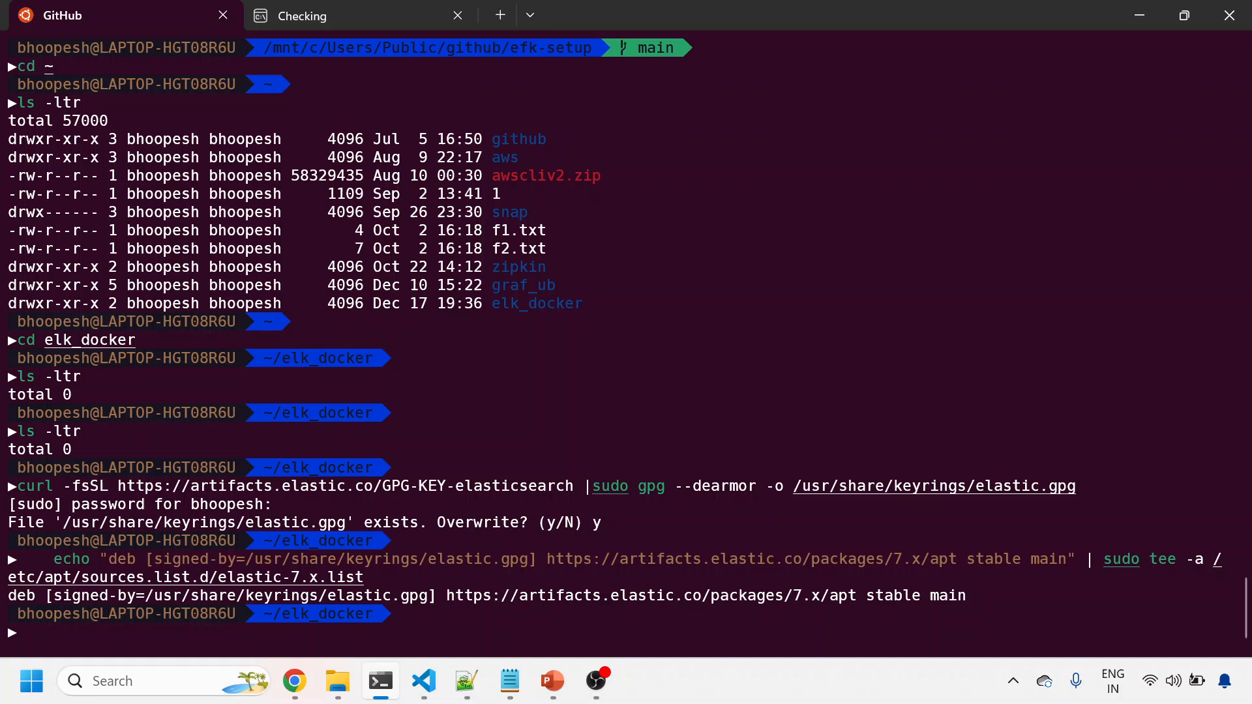
pyautogui.hotkey('alt', 'Tab')
pyautogui.press('Down')
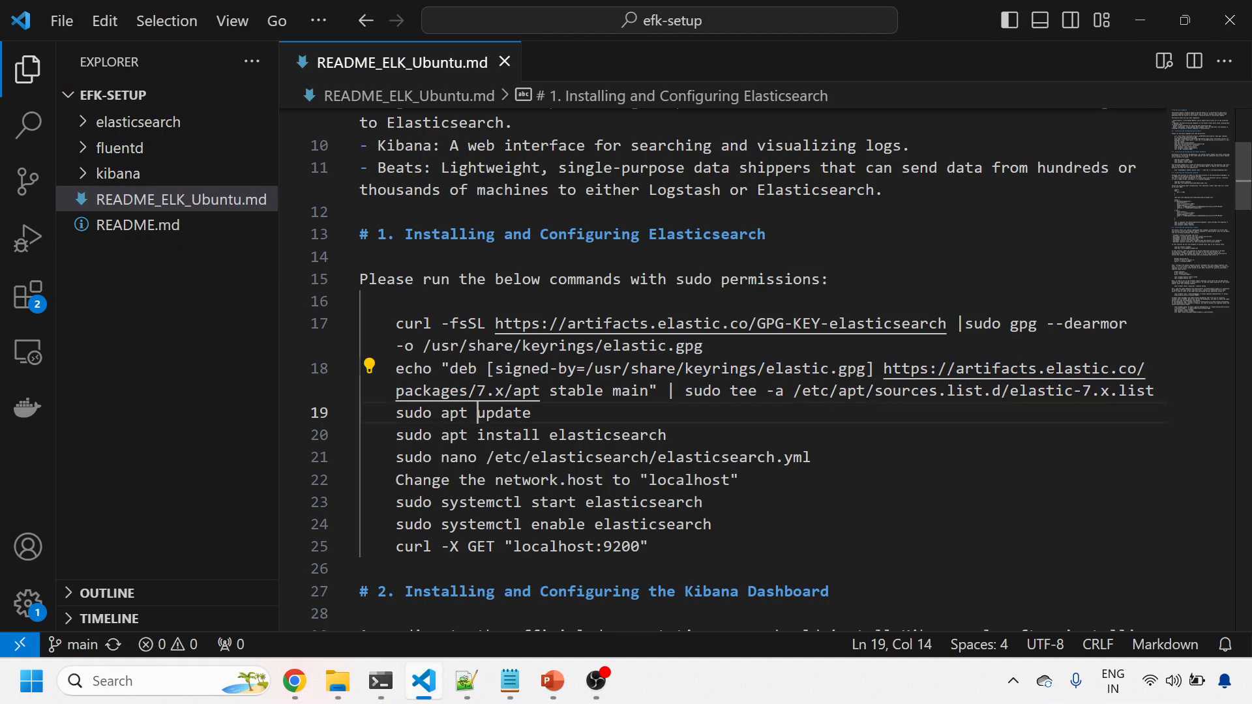
pyautogui.press('Home')
pyautogui.hotkey('shift', 'Down')
pyautogui.hotkey('ctrl', 'c')
pyautogui.hotkey('alt', 'Tab')
pyautogui.hotkey('ctrl', 'shift', 'v')
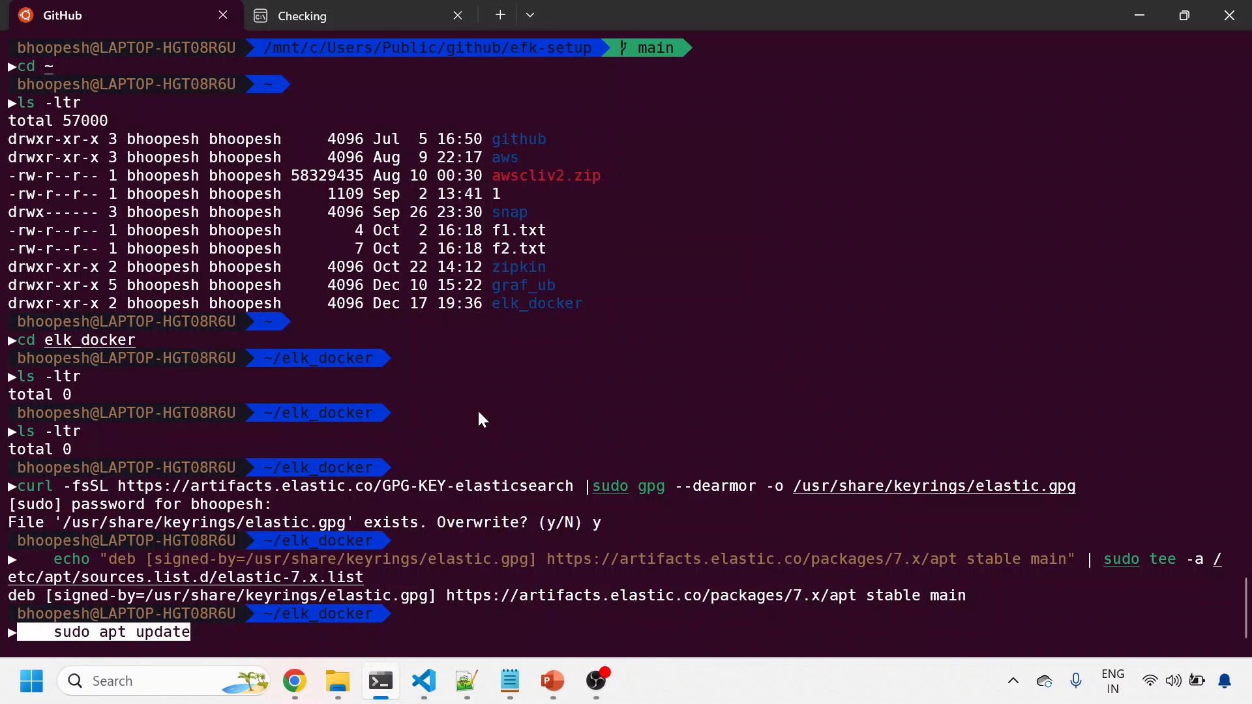
pyautogui.press('Return')
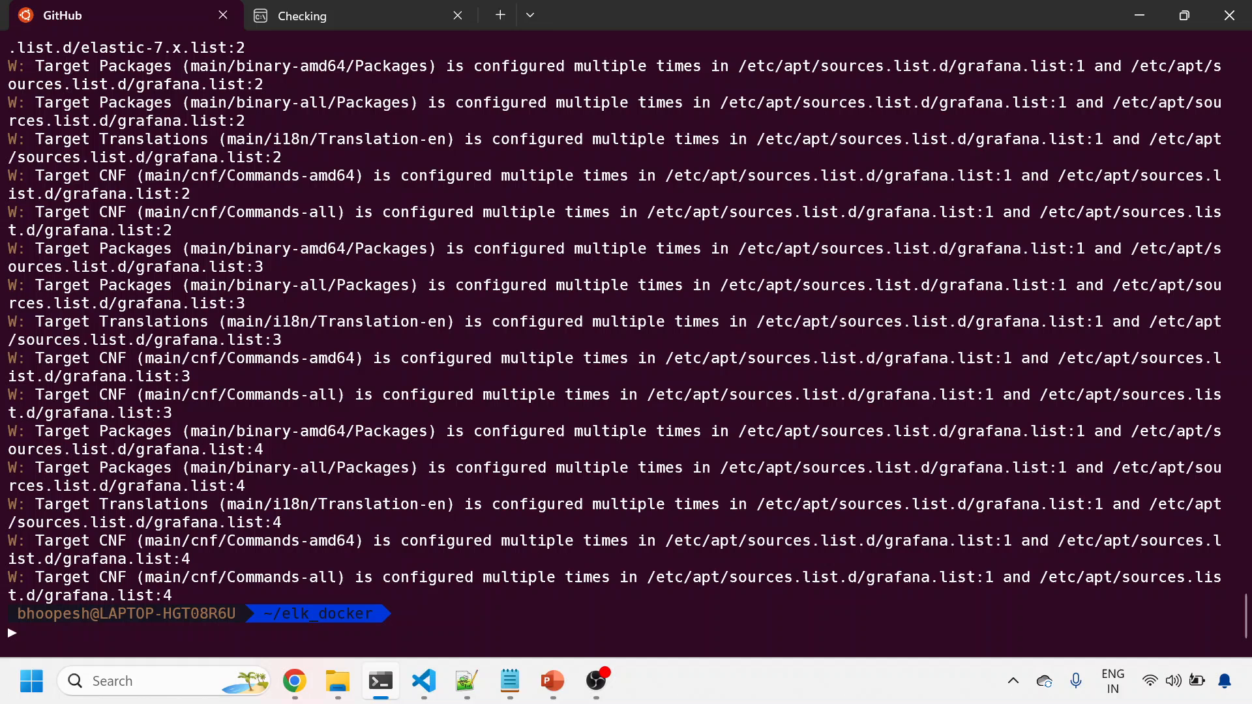
# - Run sudo apt install elasticsearch, which reports 7.17.15 already installed
pyautogui.hotkey('alt', 'Tab')
pyautogui.press('Down')
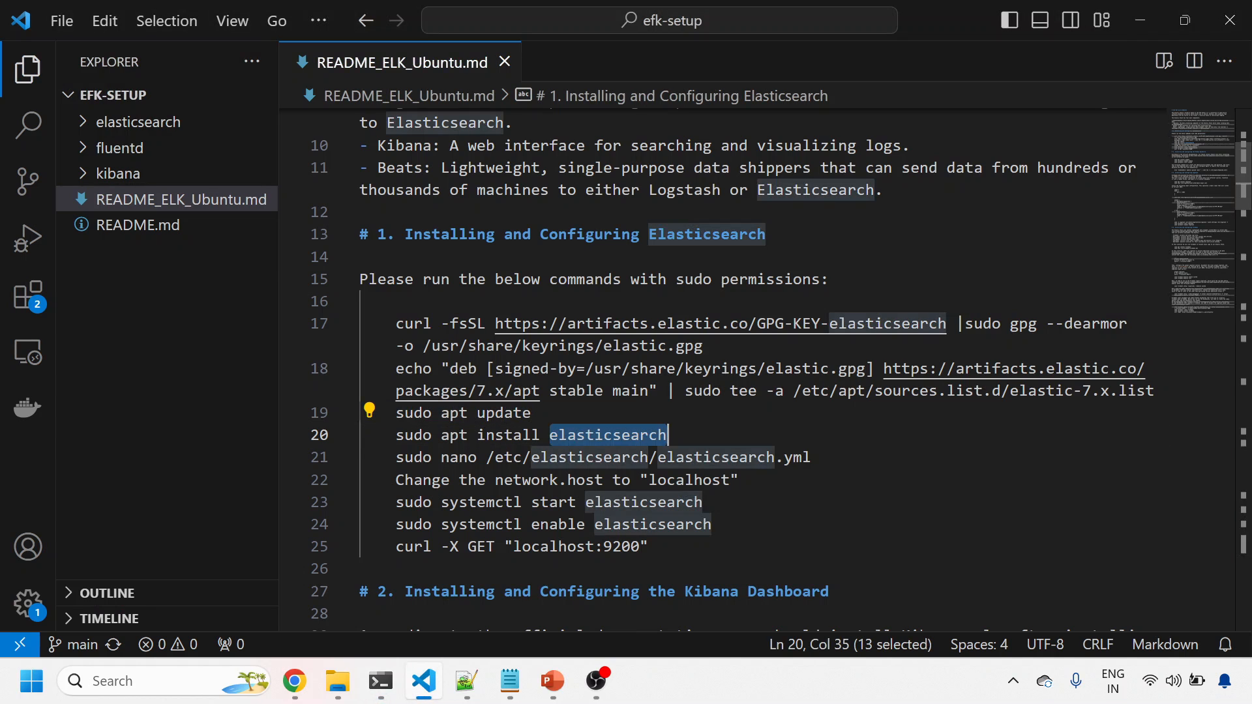
pyautogui.press('Home')
pyautogui.hotkey('shift', 'Down')
pyautogui.hotkey('ctrl', 'c')
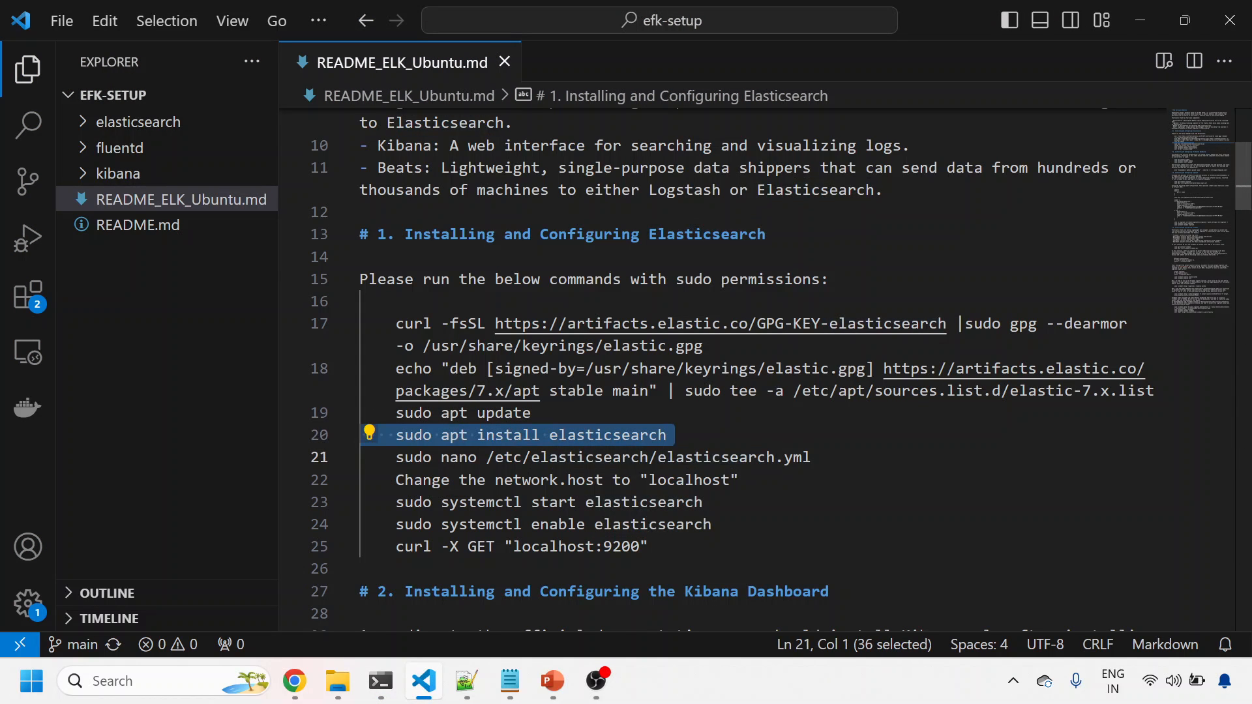
pyautogui.hotkey('alt', 'Tab')
pyautogui.hotkey('ctrl', 'shift', 'v')
pyautogui.press('Return')
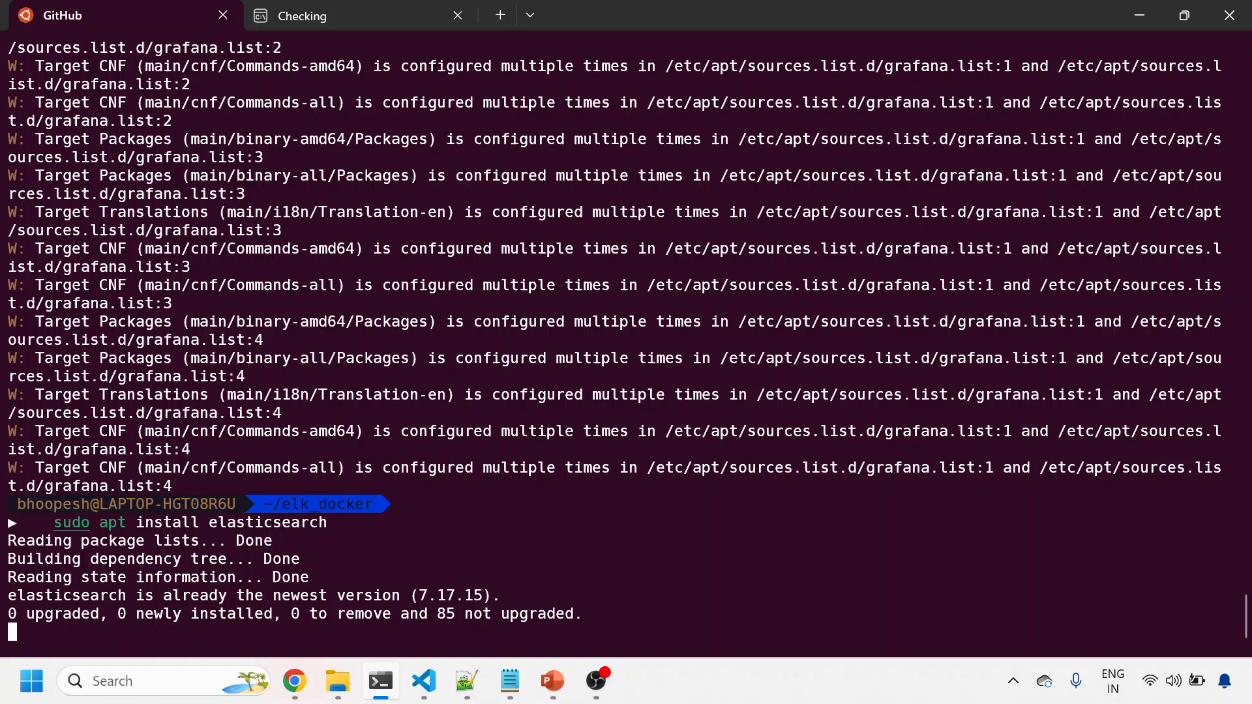
# - Open elasticsearch.yml in nano using the README's config-editing command
pyautogui.hotkey('alt', 'Tab')
pyautogui.press('Down')
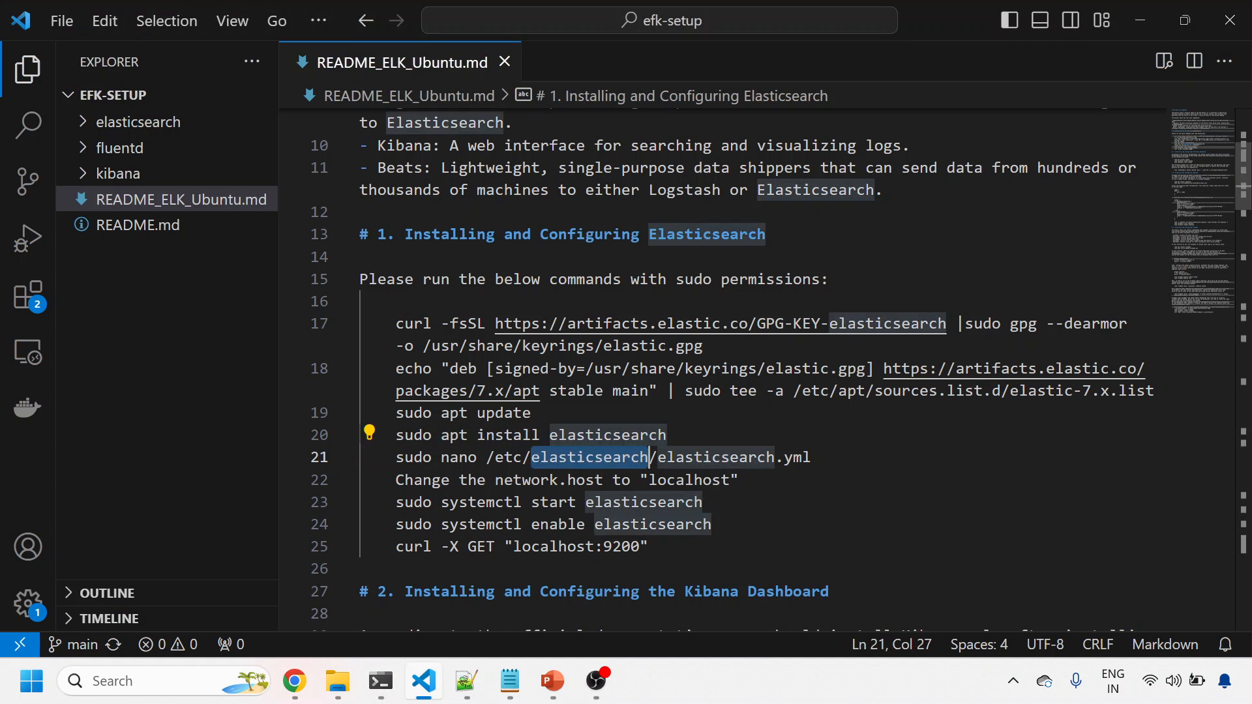
pyautogui.press('Home')
pyautogui.hotkey('shift', 'Down')
pyautogui.hotkey('ctrl', 'c')
pyautogui.hotkey('alt', 'Tab')
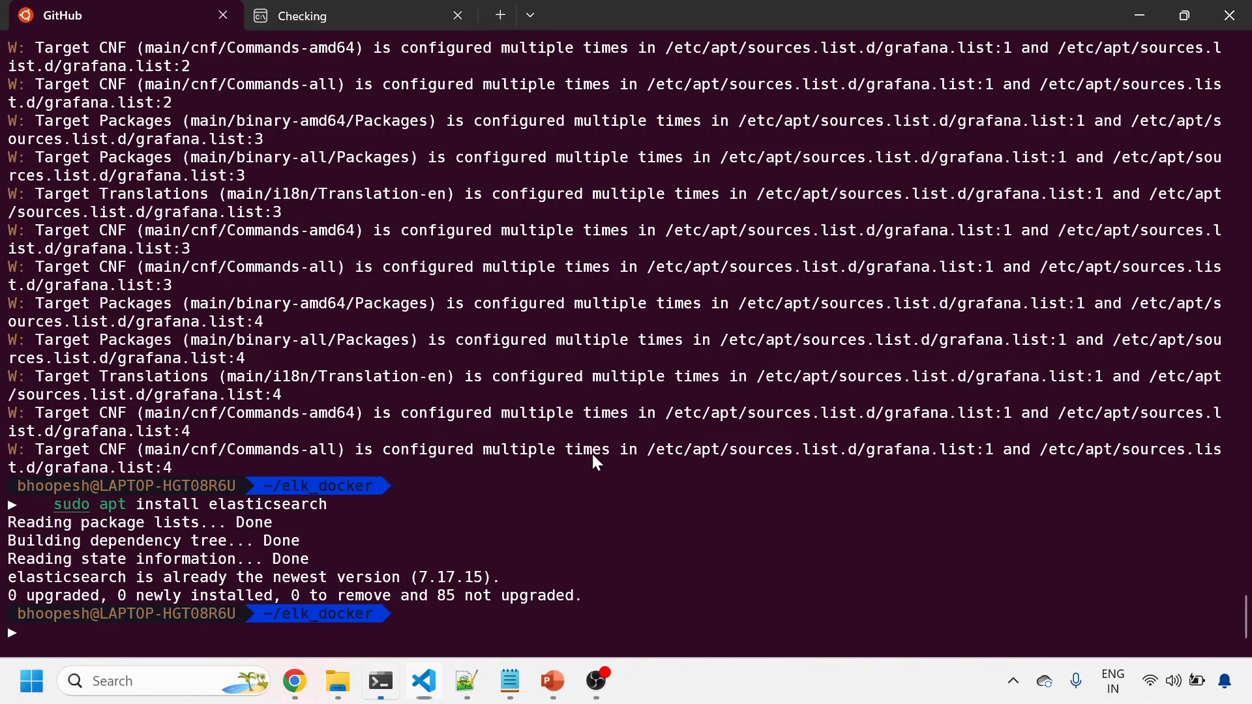
pyautogui.hotkey('ctrl', 'shift', 'v')
pyautogui.press('Return')
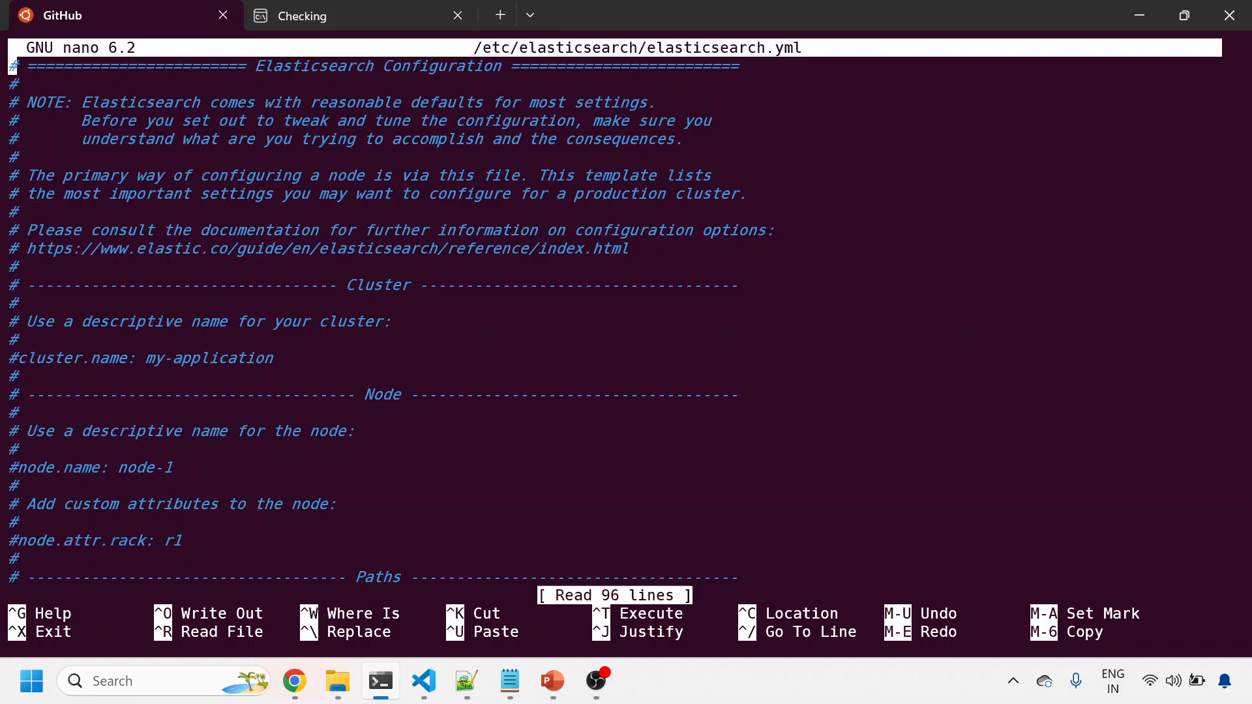
pyautogui.press('Down')
pyautogui.press('Down')
pyautogui.press('Down')
pyautogui.press('Down')
# - Scroll to the Network section, confirm network.host: localhost, and exit nano
pyautogui.hotkey('alt', 'Tab')
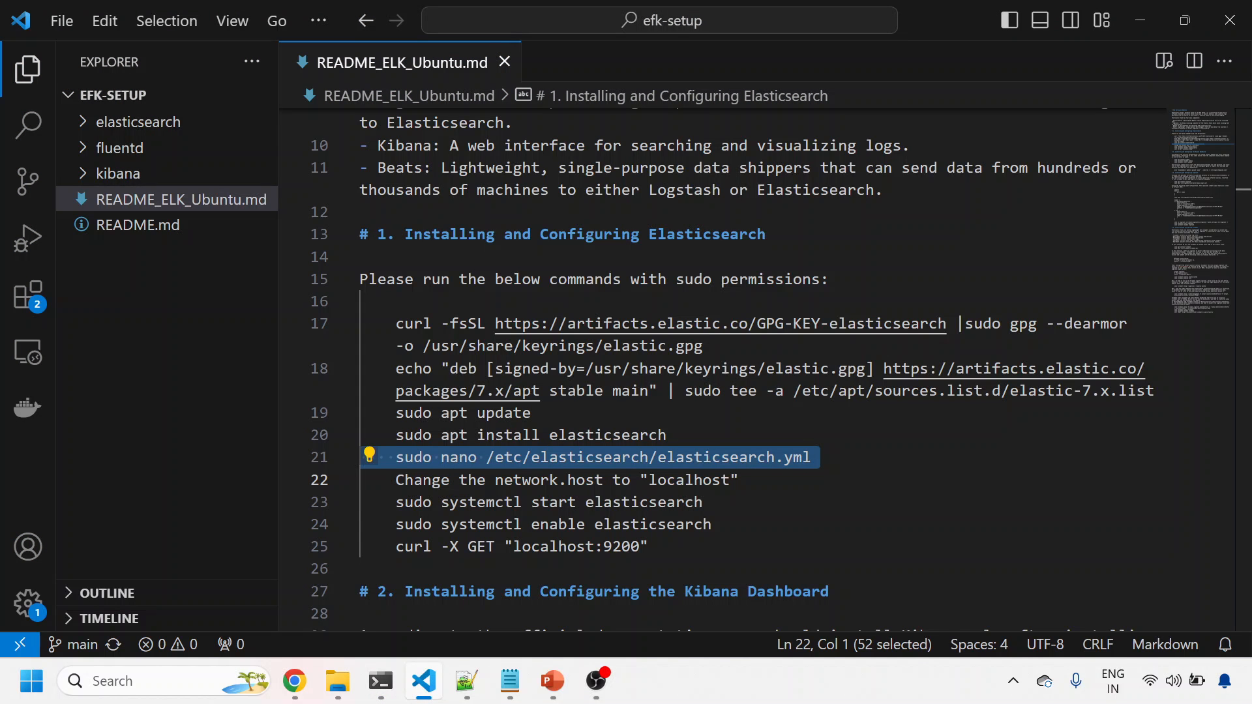
pyautogui.hotkey('alt', 'Tab')
pyautogui.press('Down')
pyautogui.press('Down')
pyautogui.press('Down')
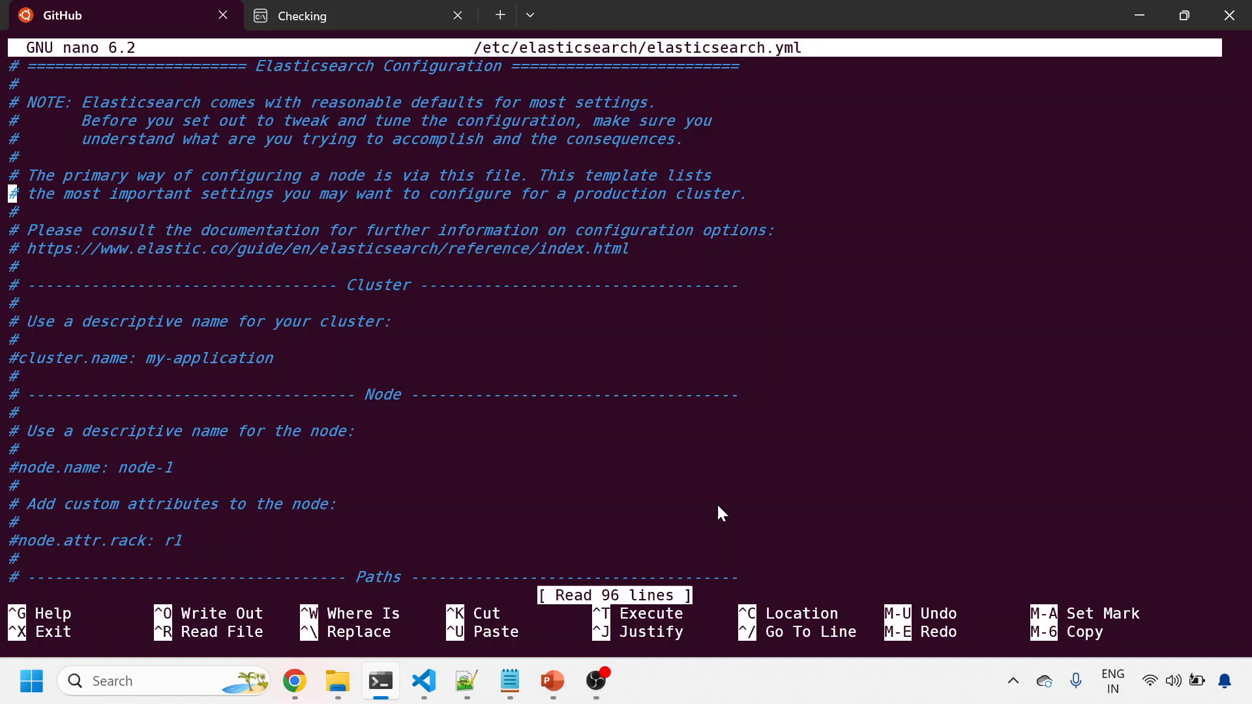
pyautogui.press('Down')
pyautogui.press('Down')
pyautogui.press('Down')
pyautogui.press('Down')
pyautogui.press('Down')
pyautogui.press('Down')
pyautogui.press('Down')
pyautogui.press('Down')
pyautogui.press('Down')
pyautogui.press('Down')
pyautogui.press('Down')
pyautogui.press('Down')
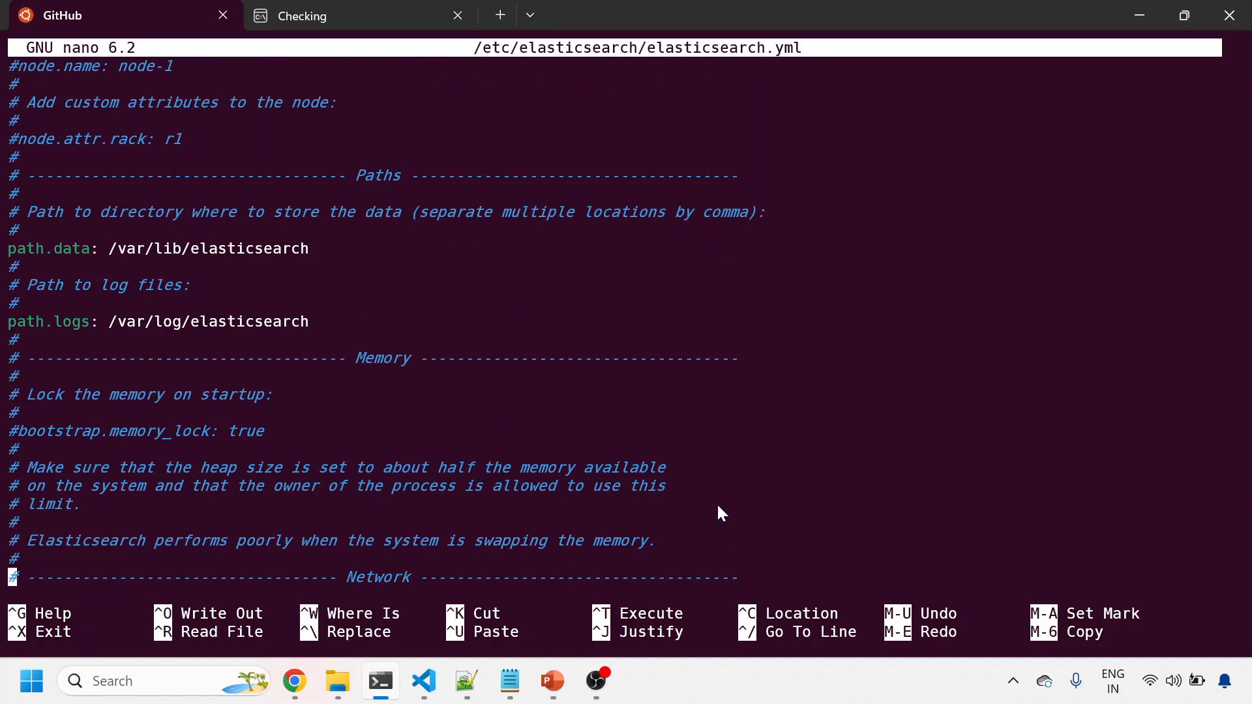
pyautogui.press('Down')
pyautogui.press('Down')
pyautogui.press('Down')
pyautogui.press('Down')
pyautogui.press('Down')
pyautogui.press('Down')
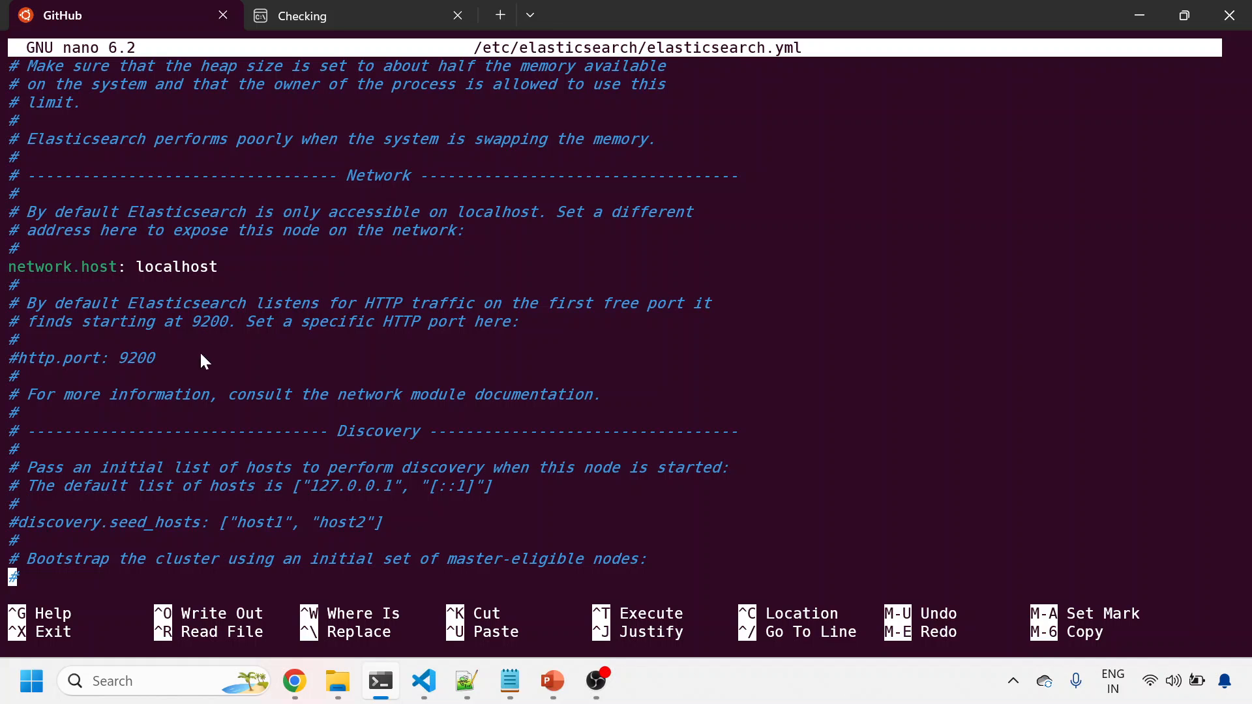
pyautogui.hotkey('ctrl', 'x')
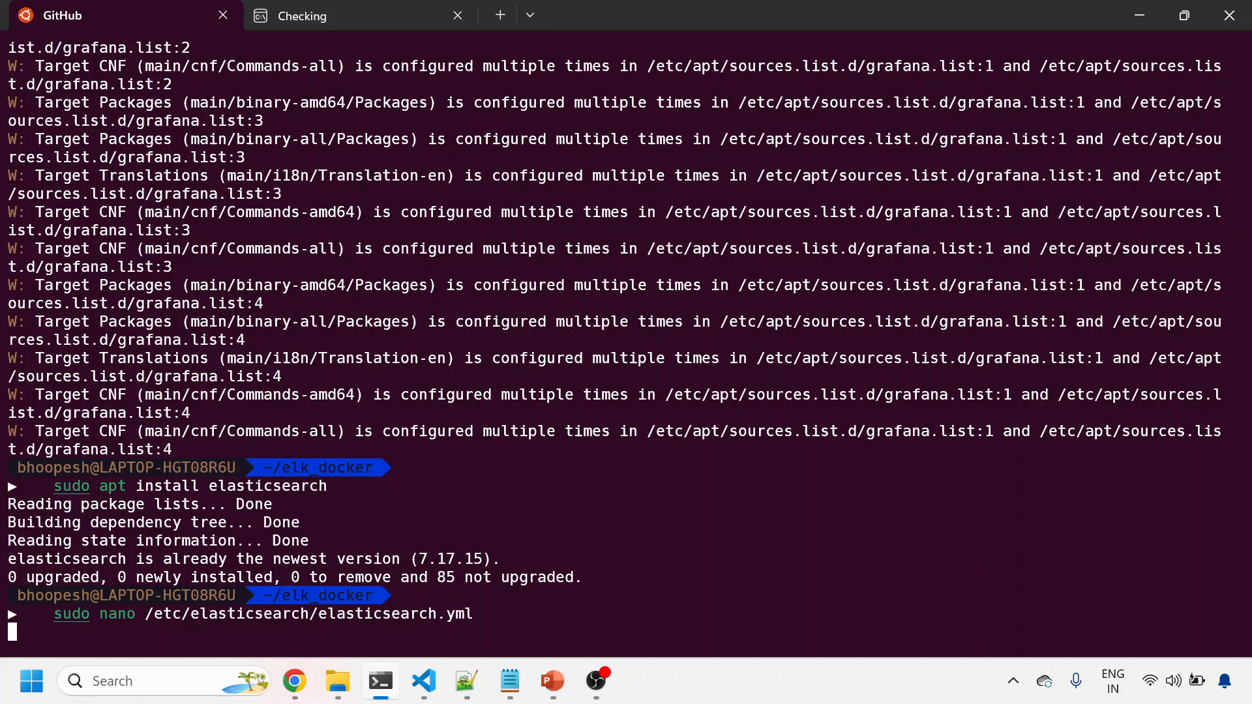
# - Start the Elasticsearch service and check its status shows active (running)
pyautogui.hotkey('alt', 'Tab')
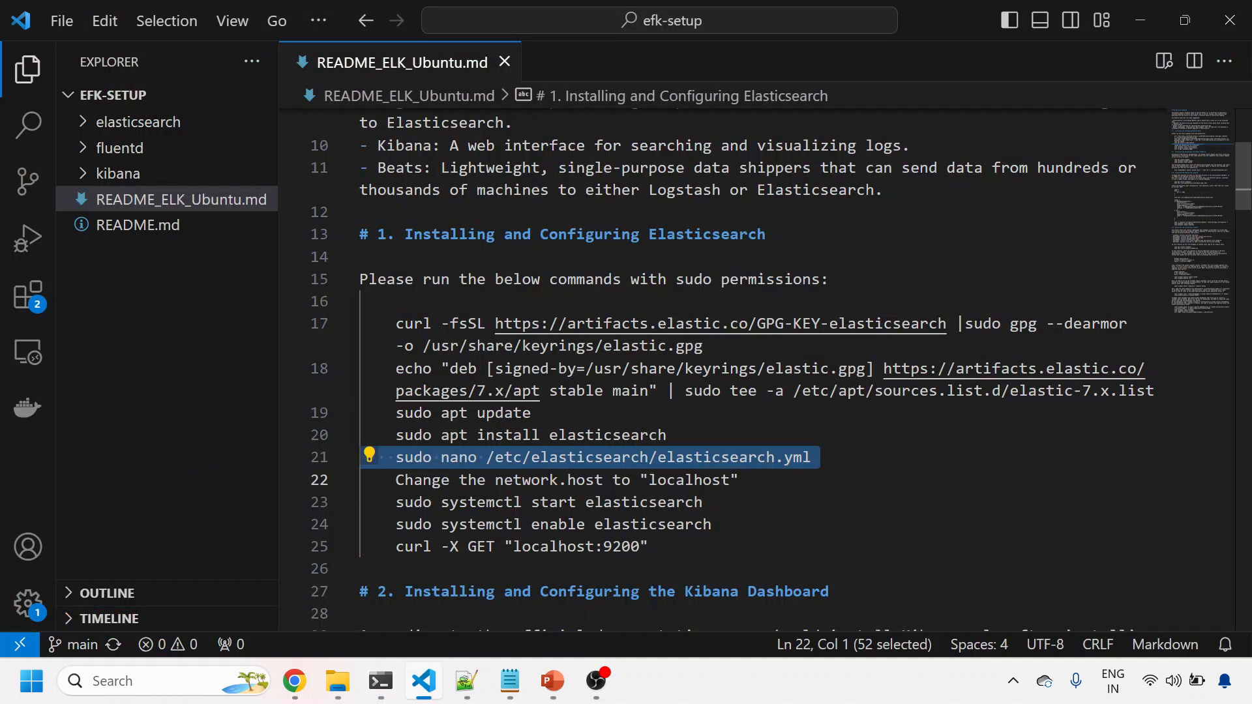
pyautogui.tripleClick(476, 502)
pyautogui.hotkey('ctrl', 'c')
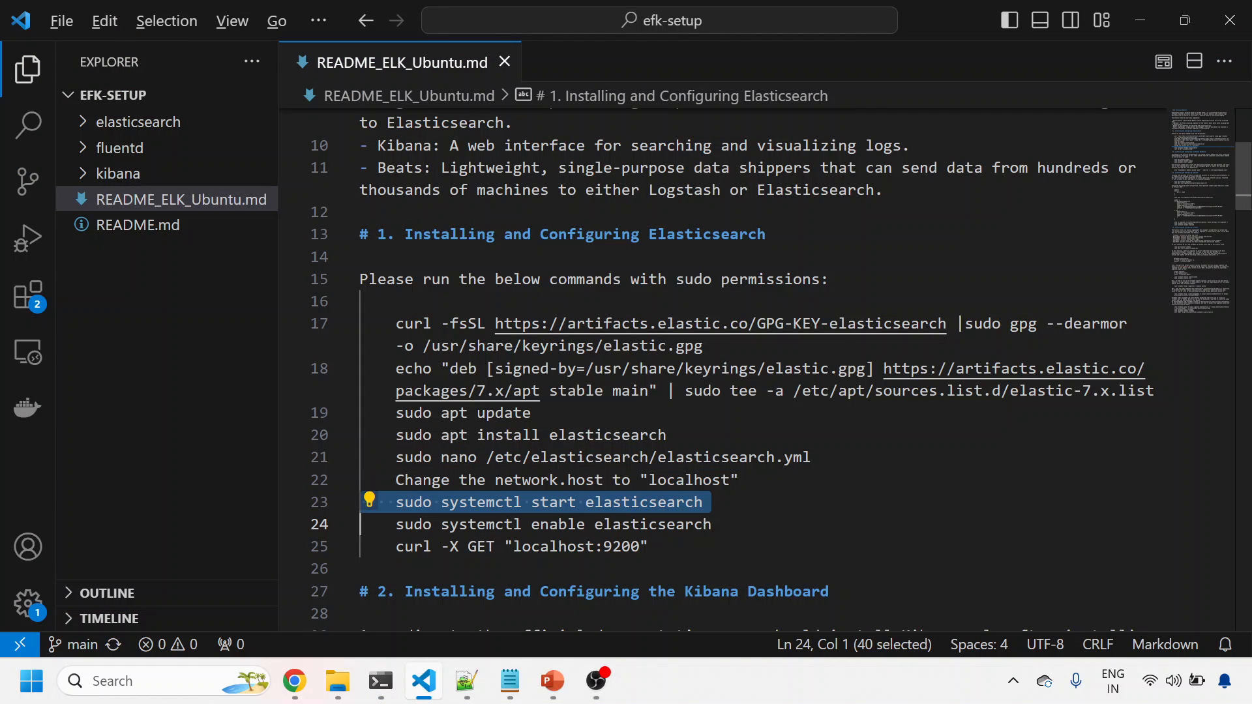
pyautogui.hotkey('alt', 'Tab')
pyautogui.hotkey('ctrl', 'shift', 'v')
pyautogui.press('Return')
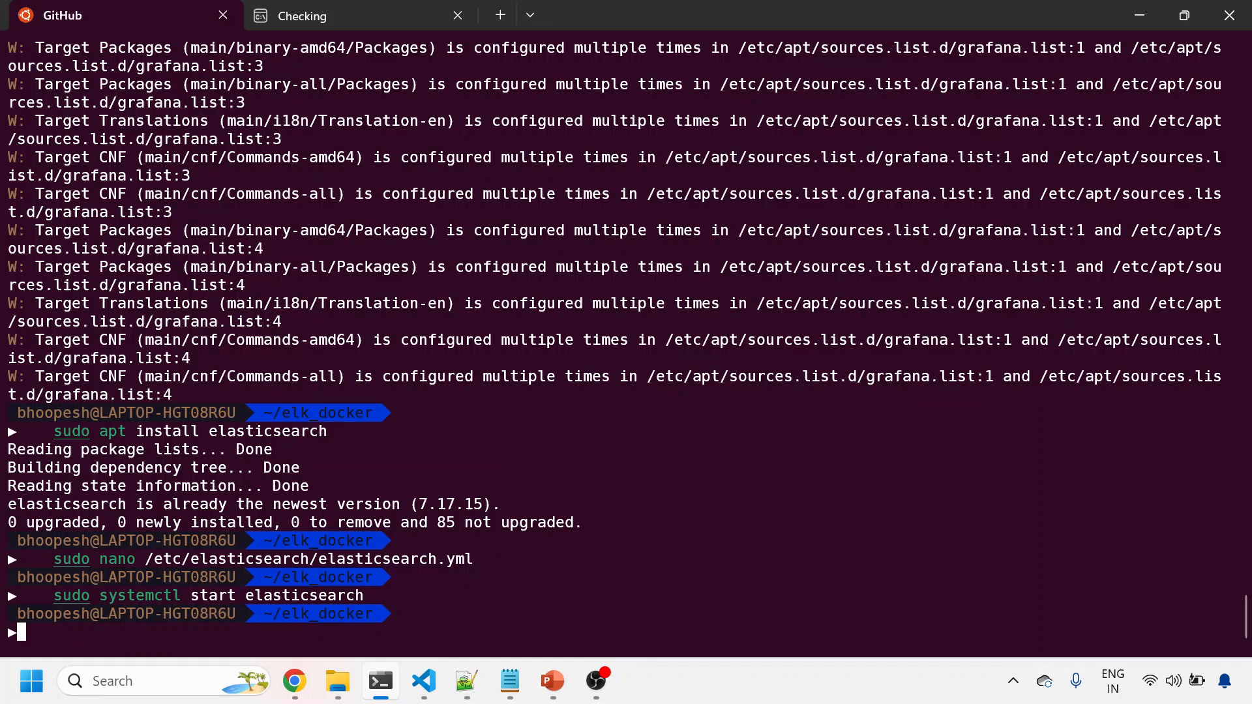
pyautogui.press('Up')
pyautogui.press('Left')
pyautogui.press('Left')
pyautogui.press('Left')
pyautogui.press('Left')
pyautogui.press('Left')
pyautogui.press('Left')
pyautogui.press('Left')
pyautogui.press('Left')
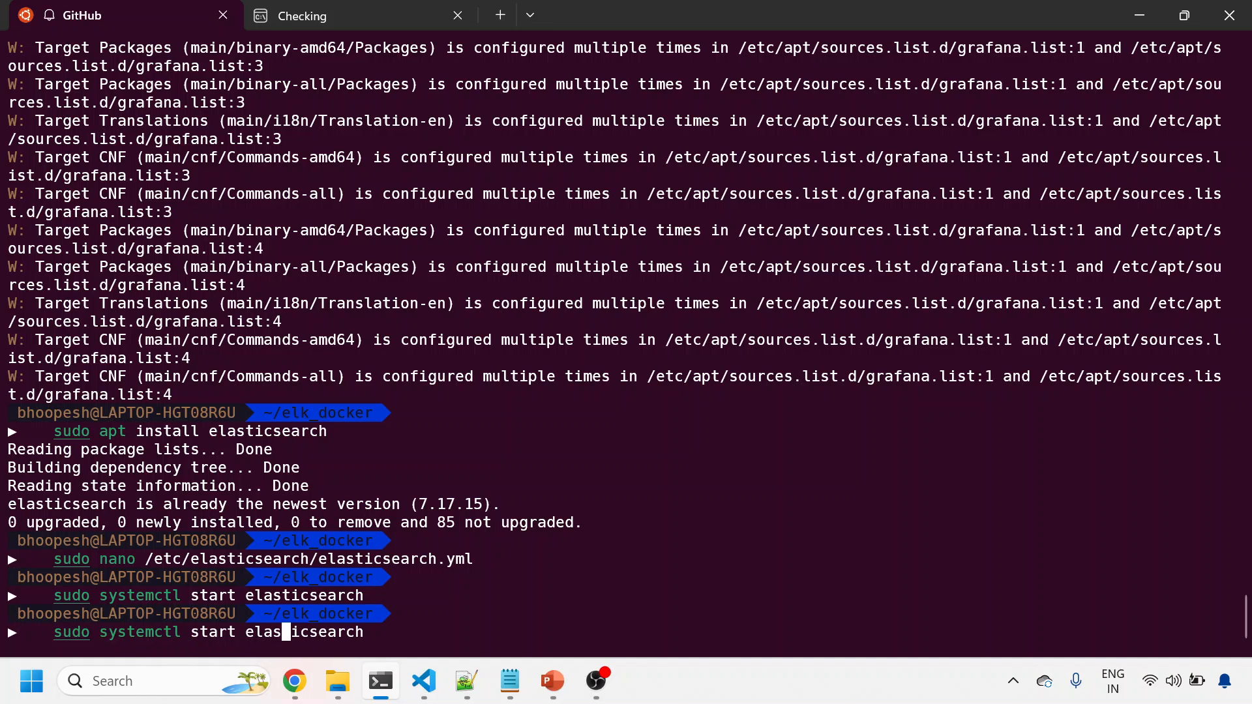
pyautogui.press('Left')
pyautogui.press('Left')
pyautogui.press('Left')
pyautogui.press('BackSpace')
pyautogui.press('BackSpace')
pyautogui.write('tu')
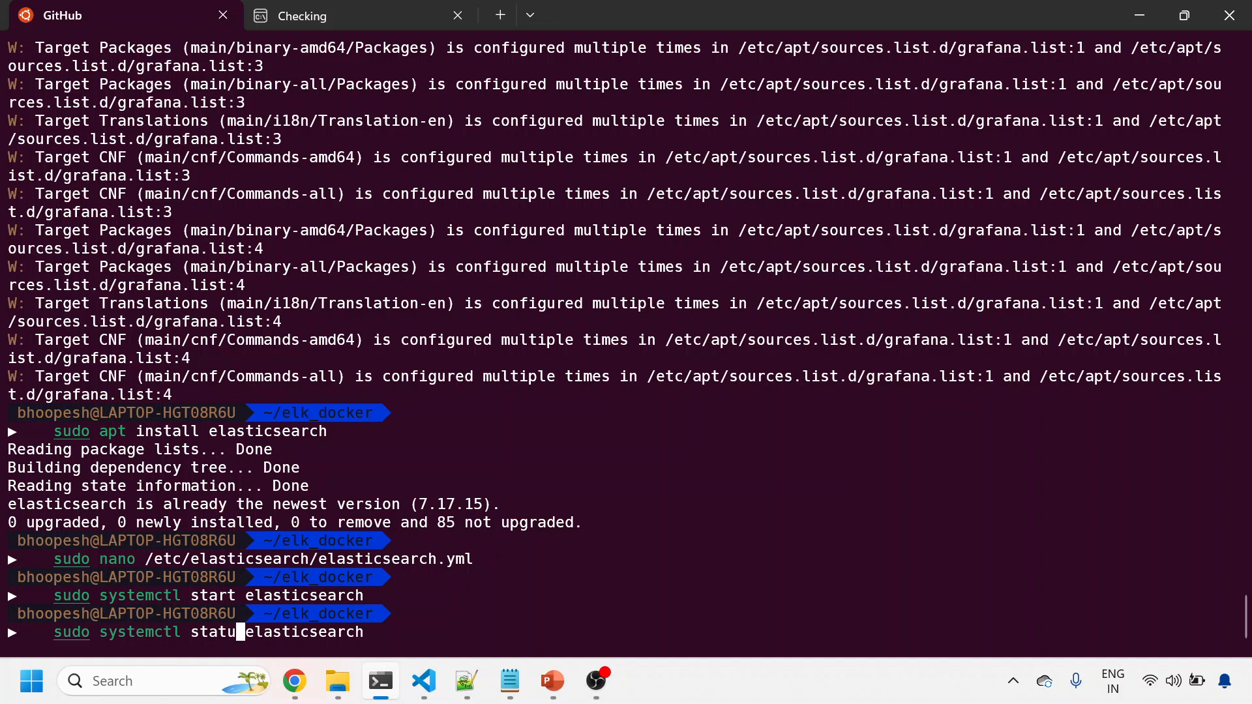
pyautogui.write('s')
pyautogui.press('Return')
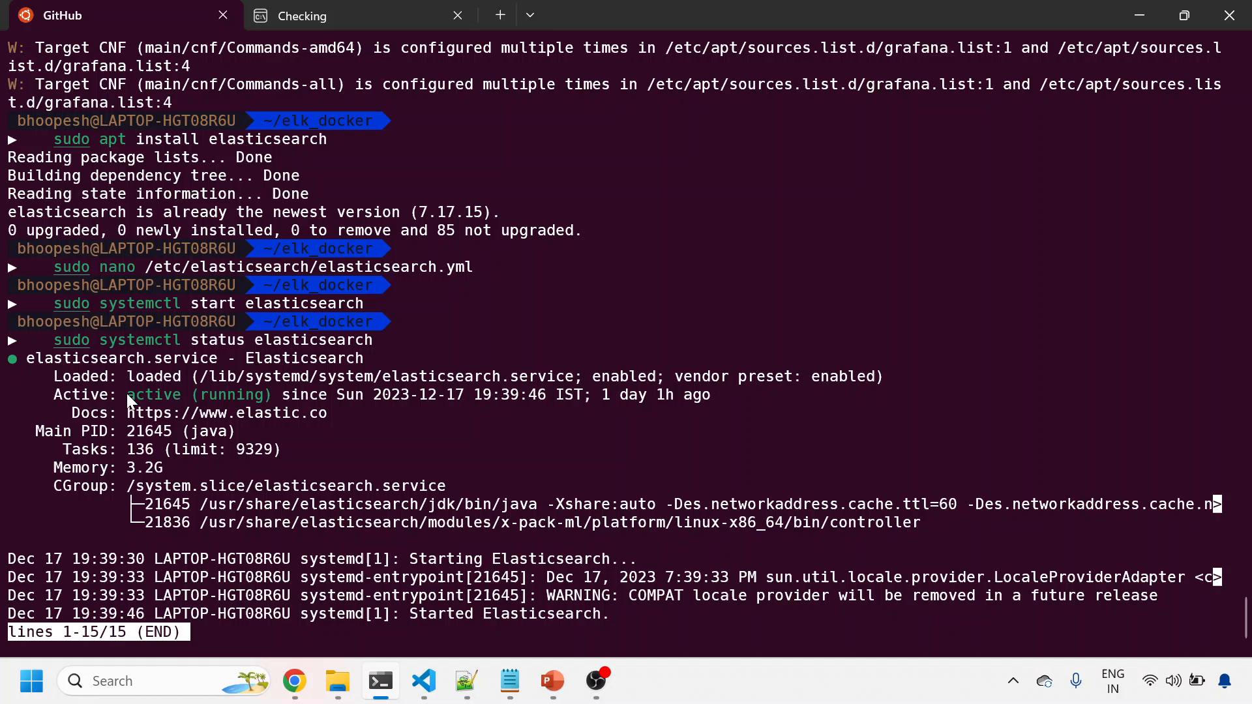
pyautogui.moveTo(126, 394); pyautogui.dragTo(264, 395)
pyautogui.click(264, 397)
pyautogui.press('q')
# - Query localhost:9200 with curl and review the 7.17.15 cluster details returned
pyautogui.hotkey('alt', 'Tab')
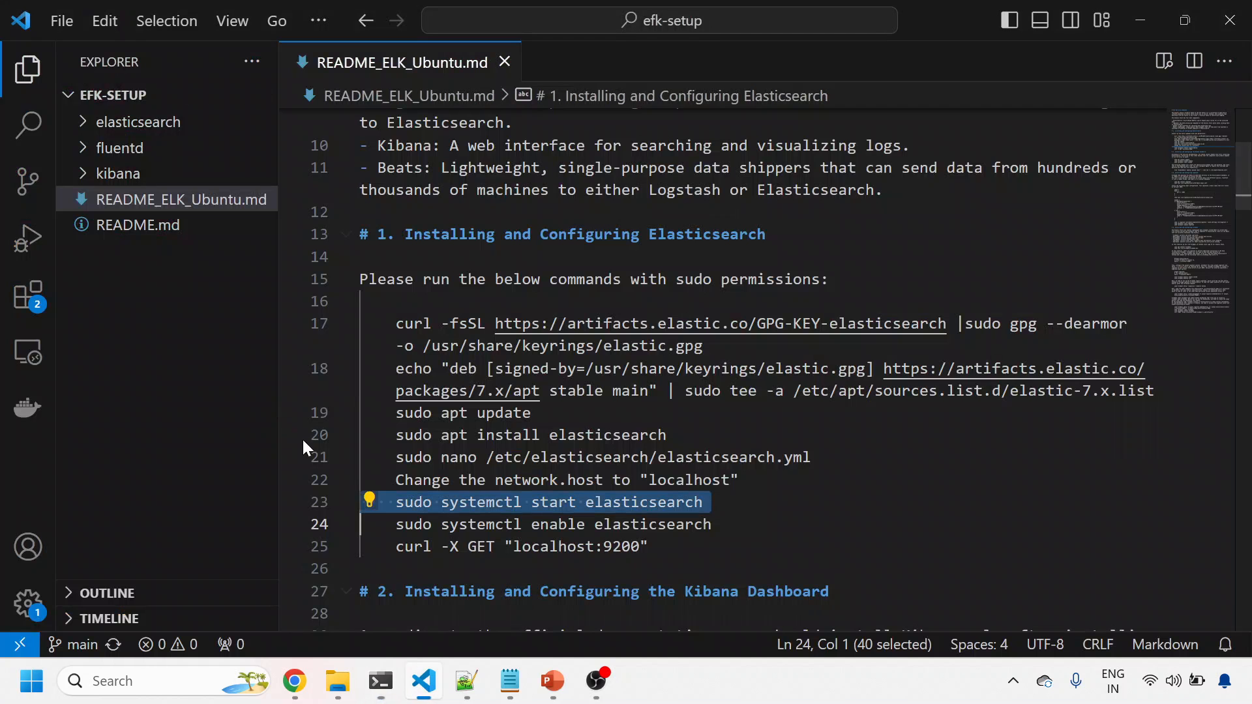
pyautogui.scroll(-3, 302, 446)
pyautogui.moveTo(651, 371); pyautogui.dragTo(362, 392)
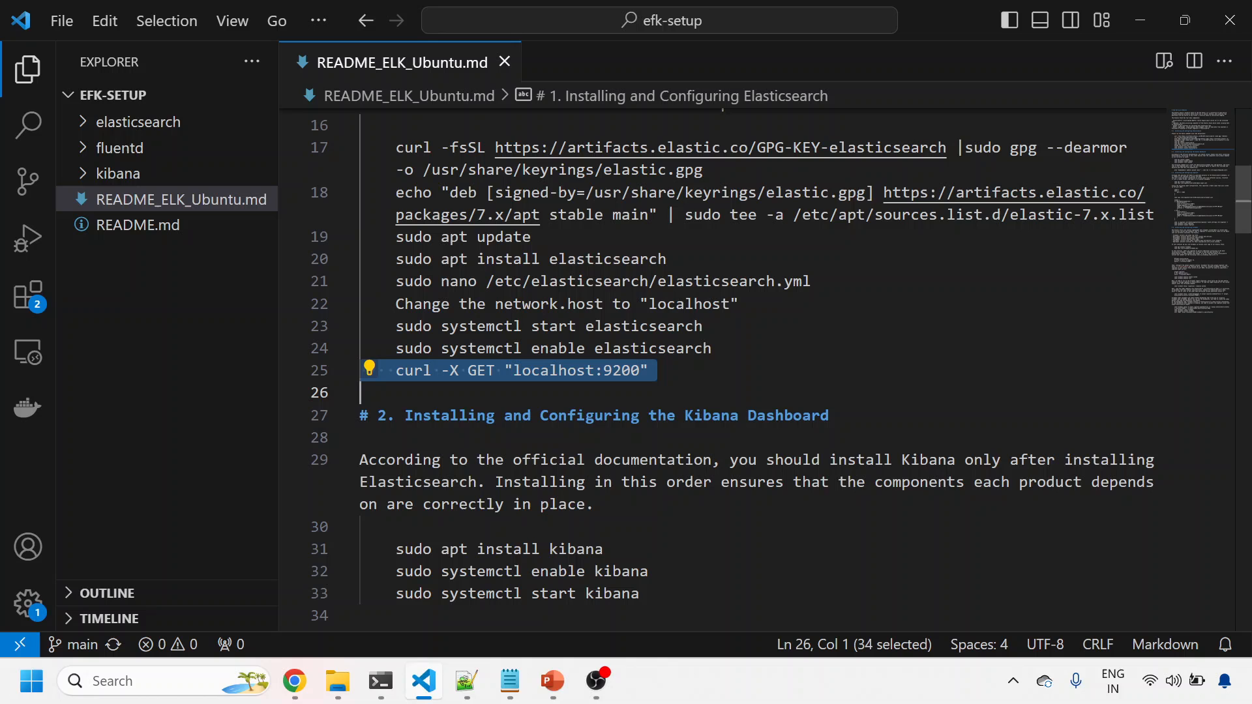
pyautogui.hotkey('ctrl', 'c')
pyautogui.hotkey('alt', 'Tab')
pyautogui.hotkey('ctrl', 'shift', 'v')
pyautogui.press('Return')
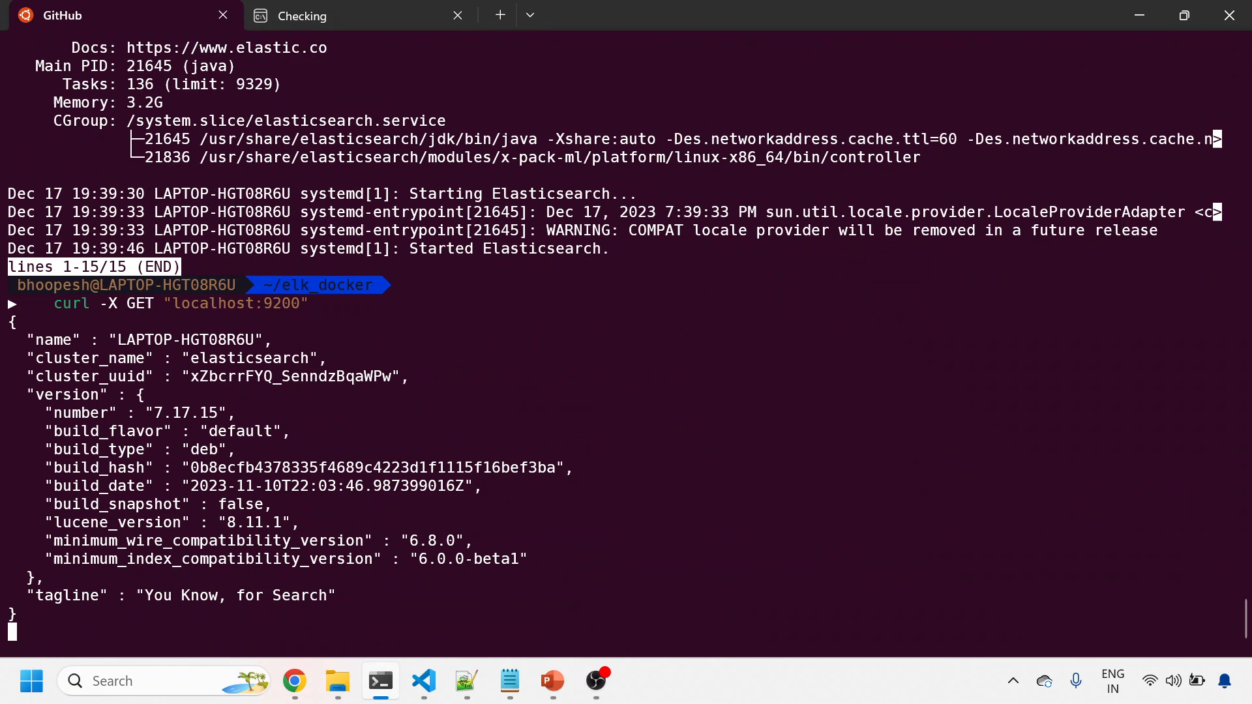
pyautogui.moveTo(135, 303); pyautogui.dragTo(357, 562)
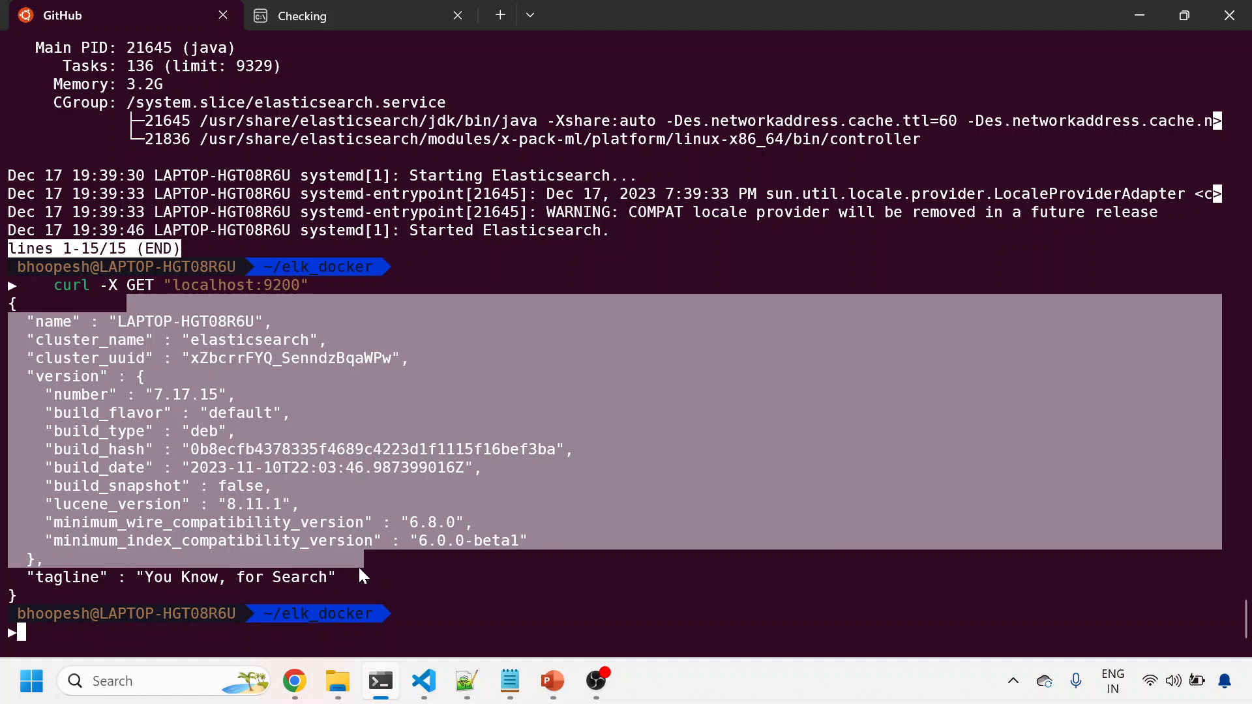
pyautogui.hotkey('alt', 'Tab')
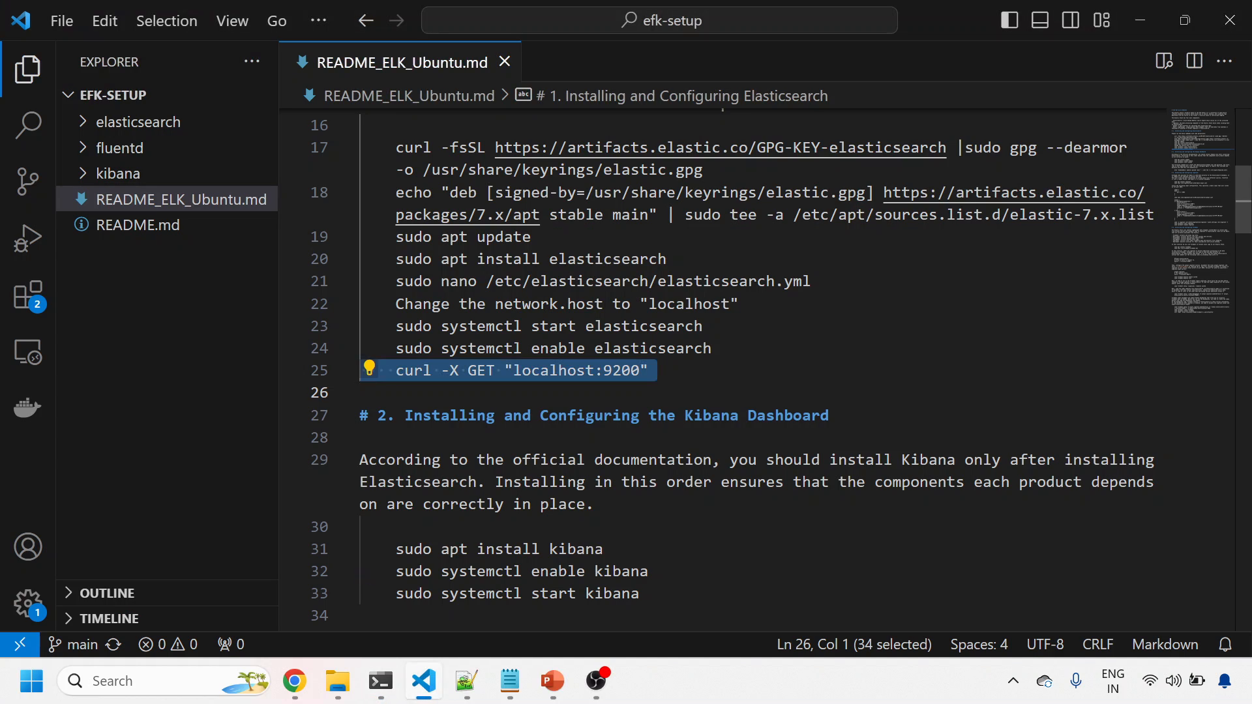
pyautogui.scroll(-1, 763, 391)
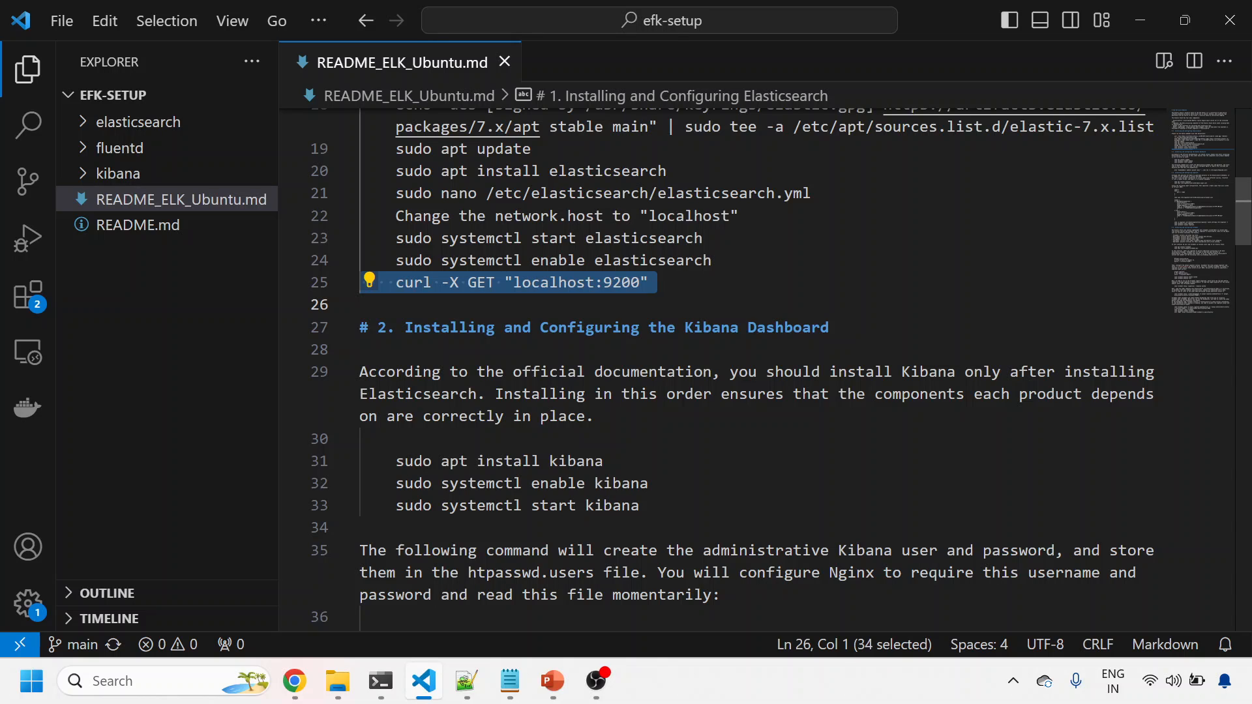
# - Run sudo apt install kibana and sudo systemctl enable kibana from the README
pyautogui.doubleClick(418, 394)
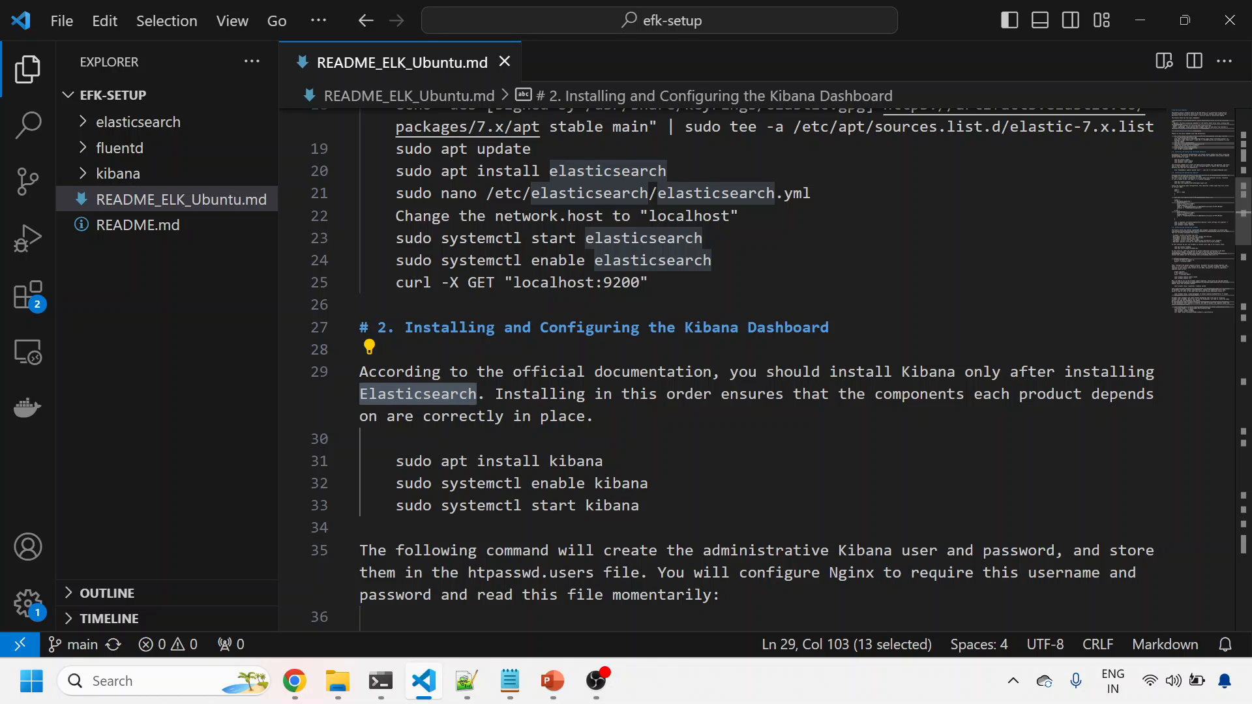
pyautogui.tripleClick(499, 461)
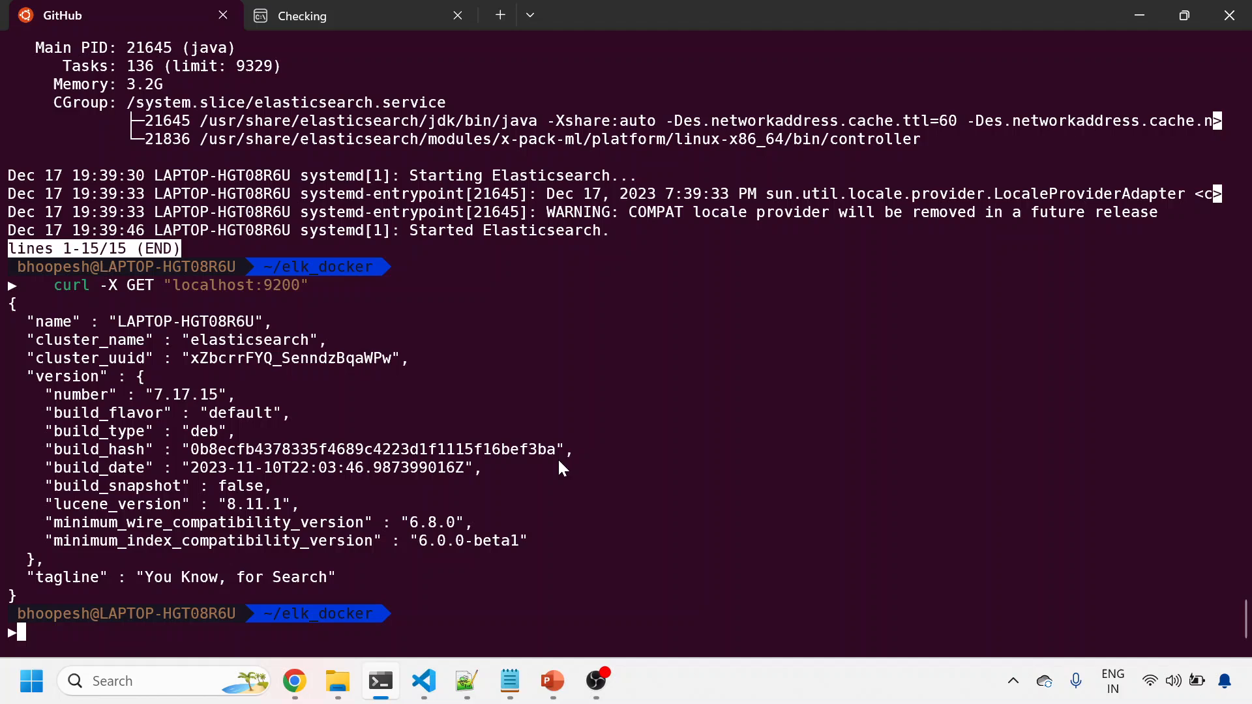
pyautogui.hotkey('alt', 'Tab')
pyautogui.hotkey('ctrl', 'v')
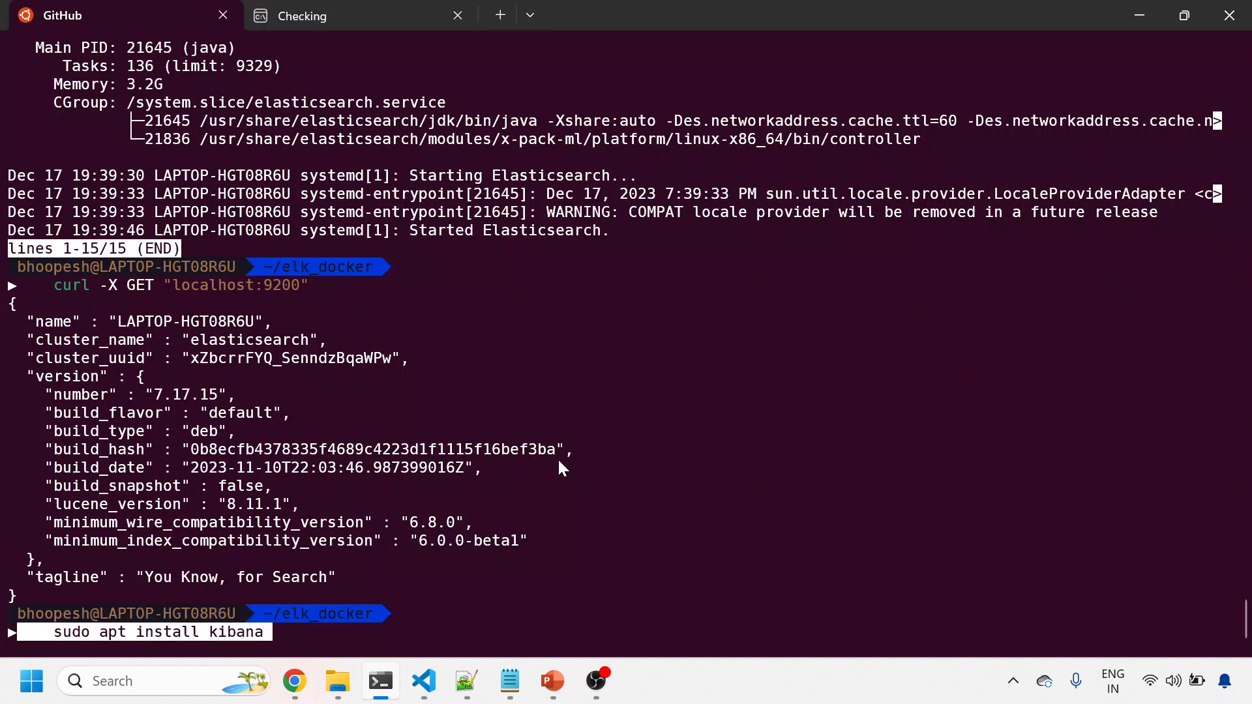
pyautogui.press('Return')
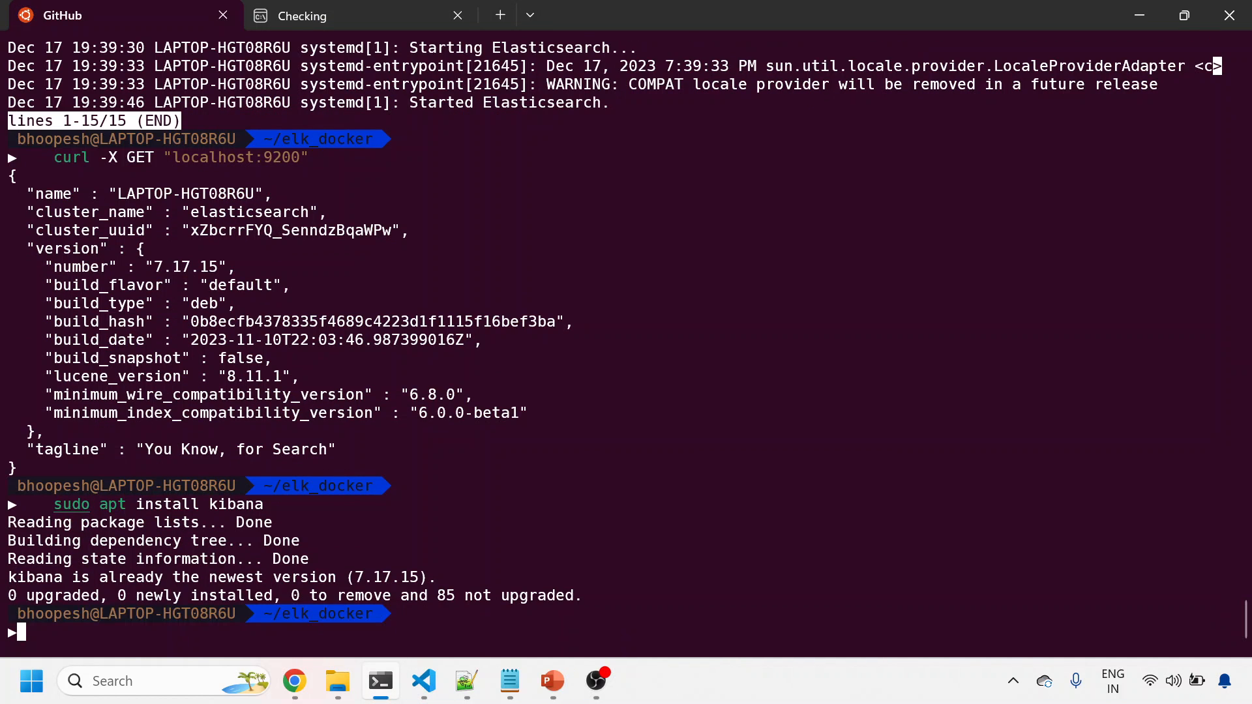
pyautogui.hotkey('alt', 'Tab')
pyautogui.click(560, 484)
pyautogui.hotkey('shift', 'Down')
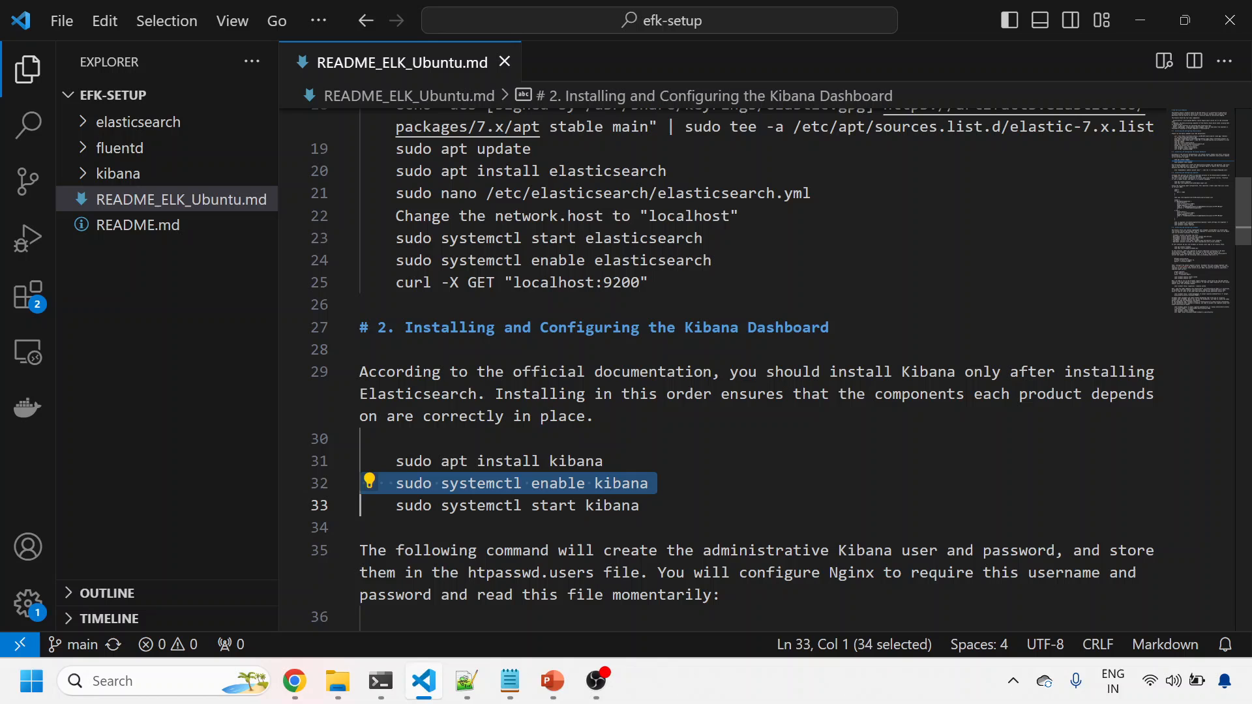
pyautogui.hotkey('ctrl', 'c')
pyautogui.hotkey('alt', 'Tab')
pyautogui.hotkey('ctrl', 'shift', 'v')
pyautogui.press('Return')
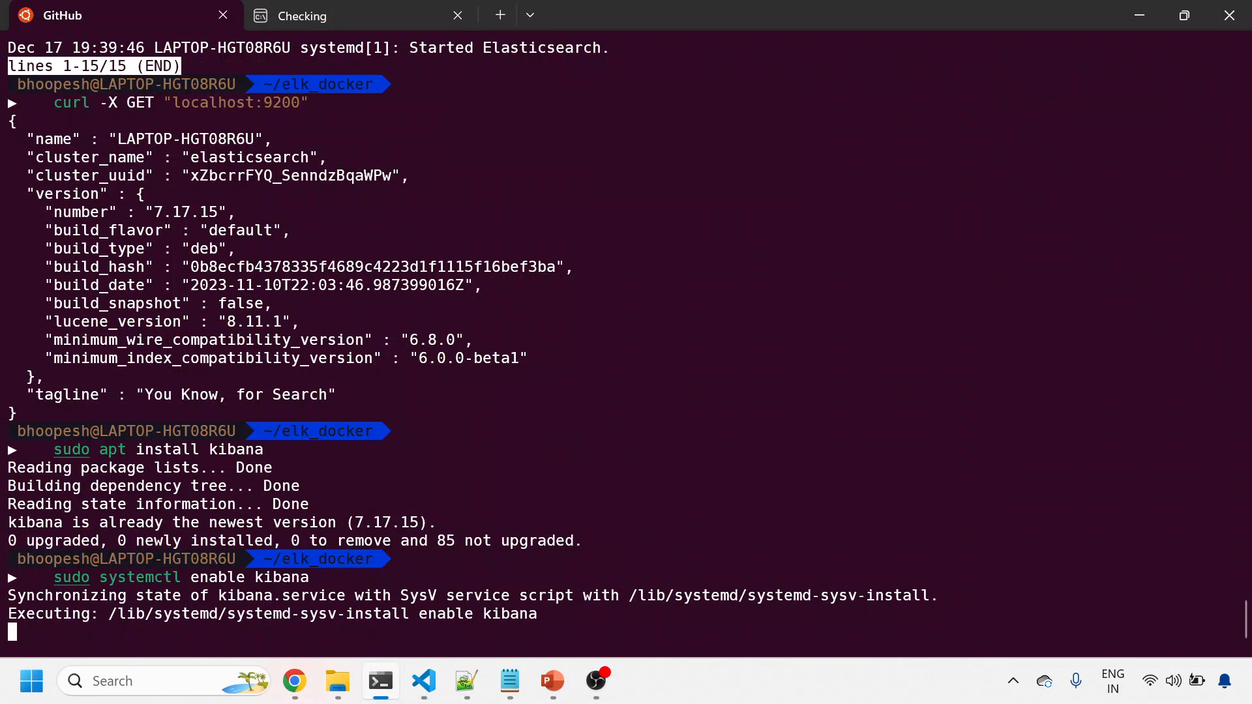
# - Start the Kibana service and confirm systemctl status kibana shows active (running)
pyautogui.hotkey('alt', 'Tab')
pyautogui.tripleClick(554, 506)
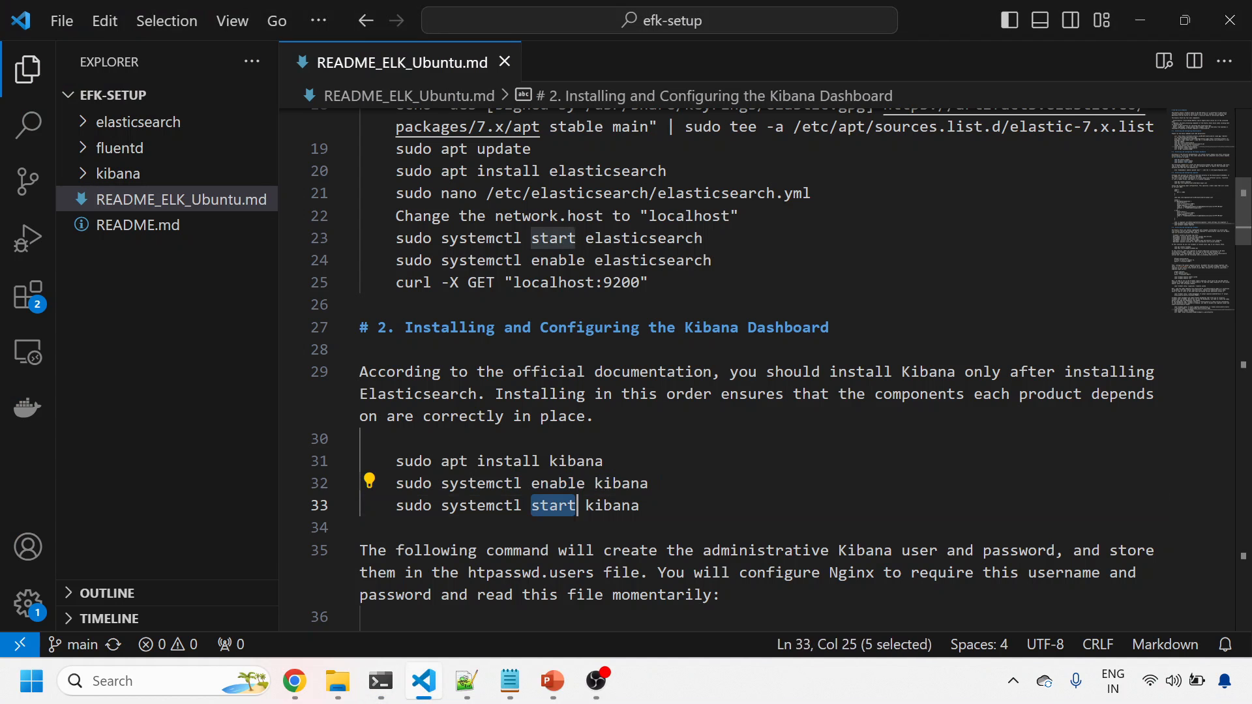
pyautogui.hotkey('ctrl', 'c')
pyautogui.hotkey('alt', 'Tab')
pyautogui.hotkey('ctrl', 'shift', 'v')
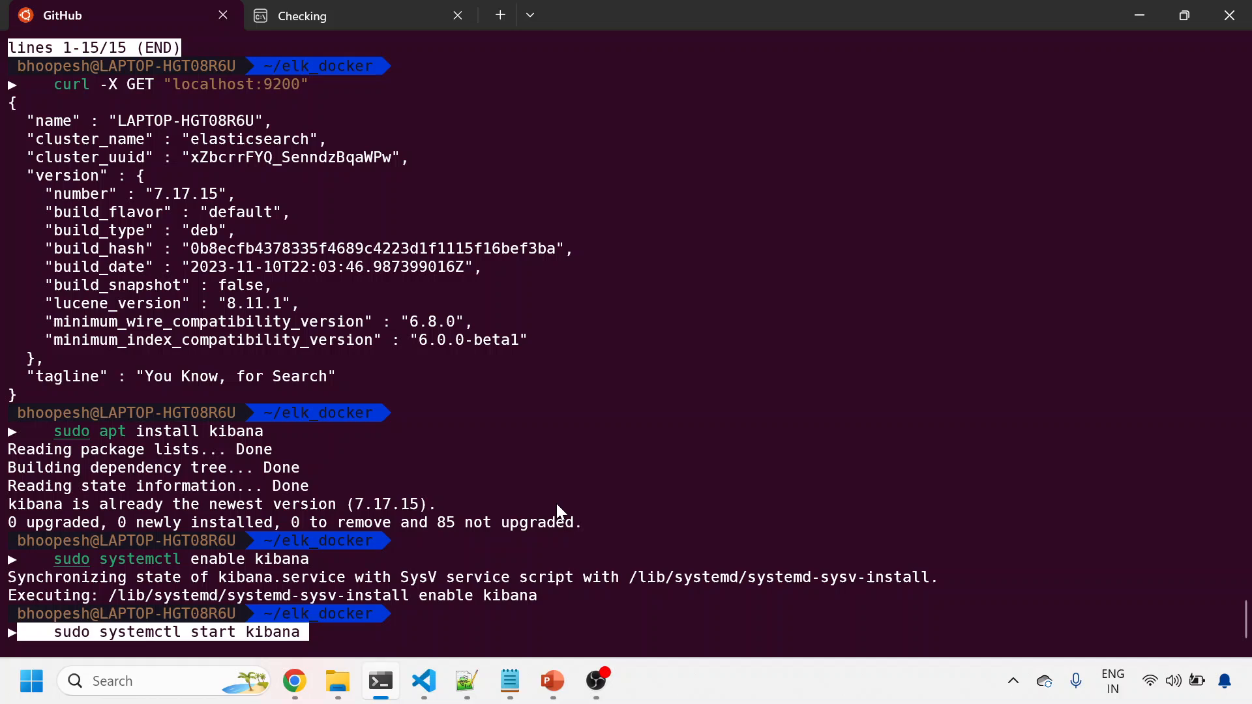
pyautogui.press('Return')
pyautogui.hotkey('ctrl', 'shift', 'v')
pyautogui.press('Left')
pyautogui.press('Left')
pyautogui.press('Left')
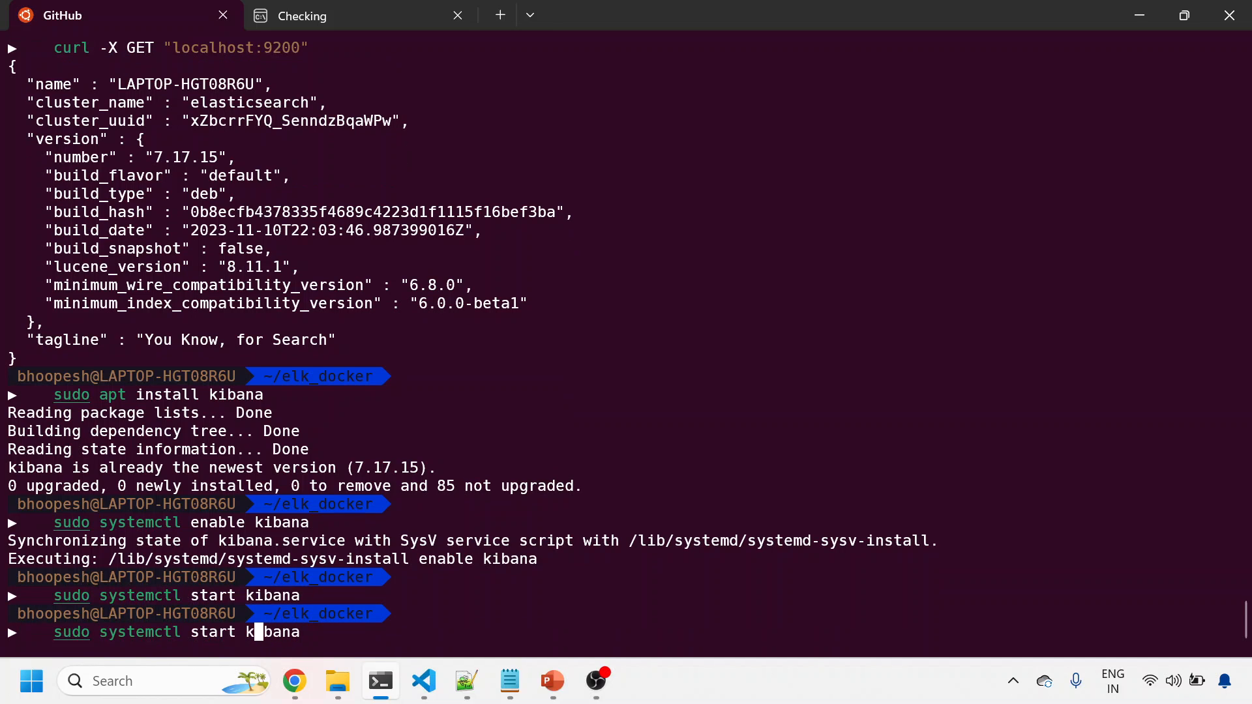
pyautogui.press('BackSpace')
pyautogui.press('BackSpace')
pyautogui.write('tus')
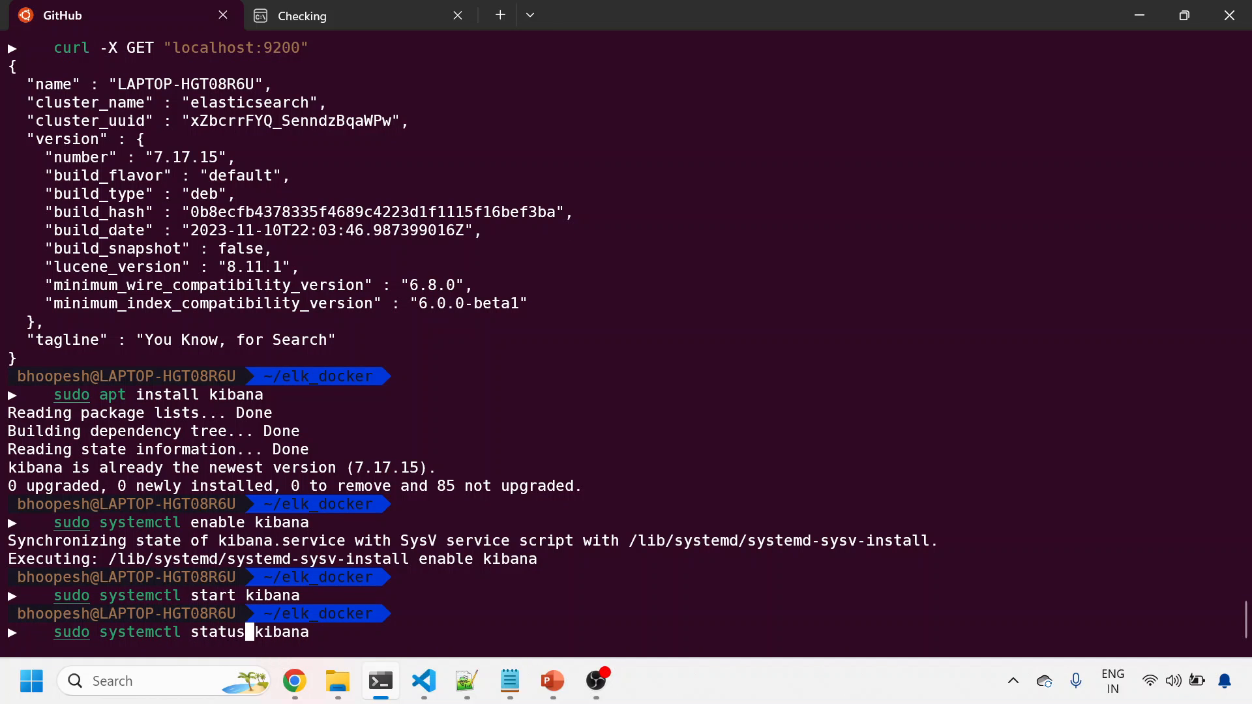
pyautogui.press('Return')
pyautogui.press('q')
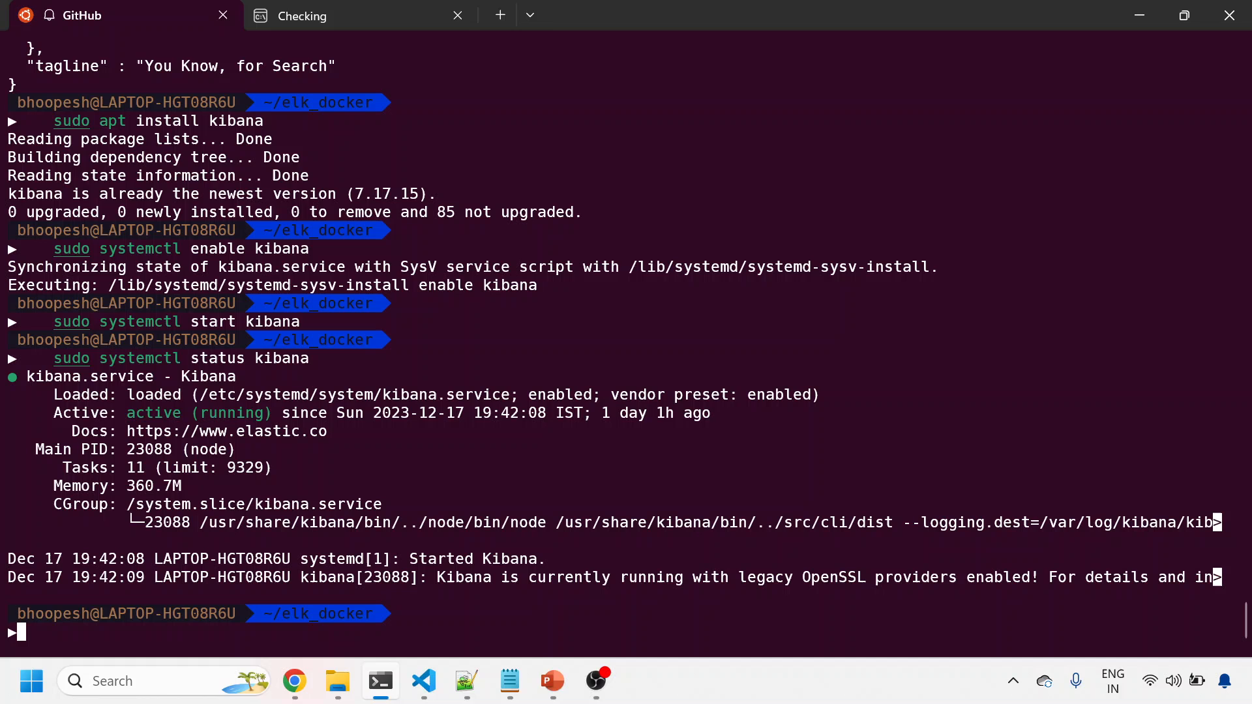
# - Run the openssl/tee command to add kibanaadmin to /etc/nginx/htpasswd.users, entering the password twice
pyautogui.hotkey('alt', 'Tab')
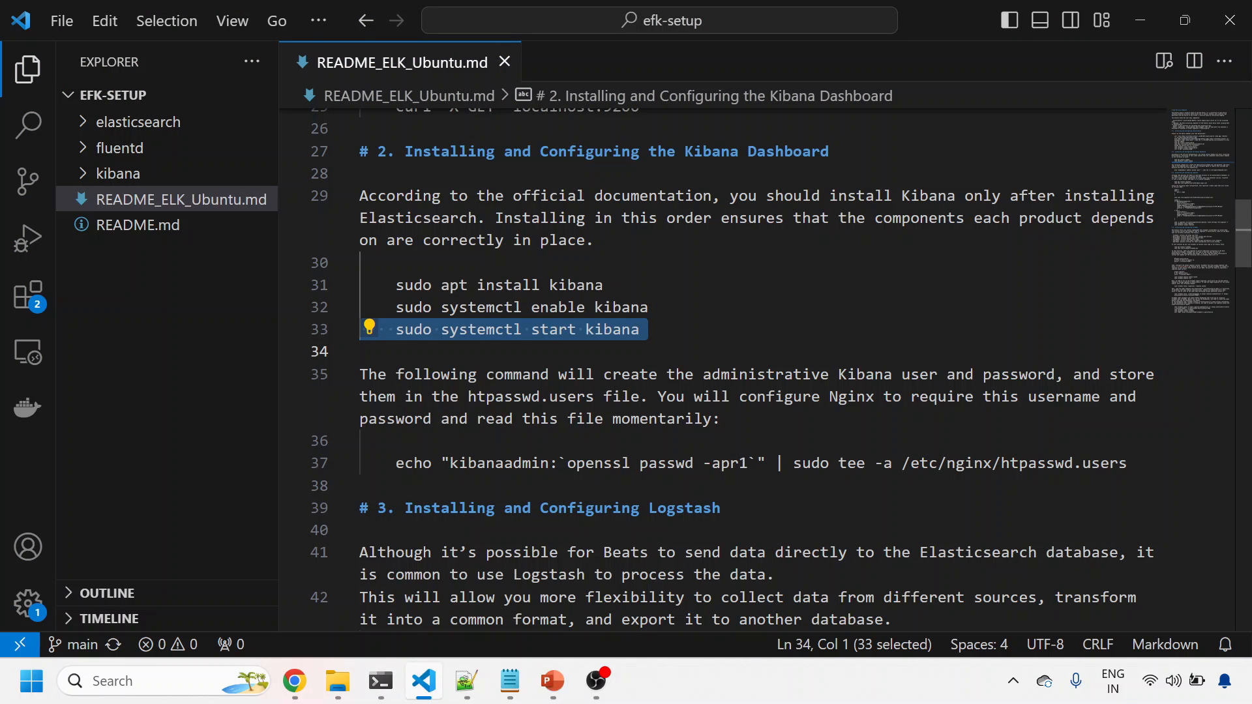
pyautogui.tripleClick(598, 463)
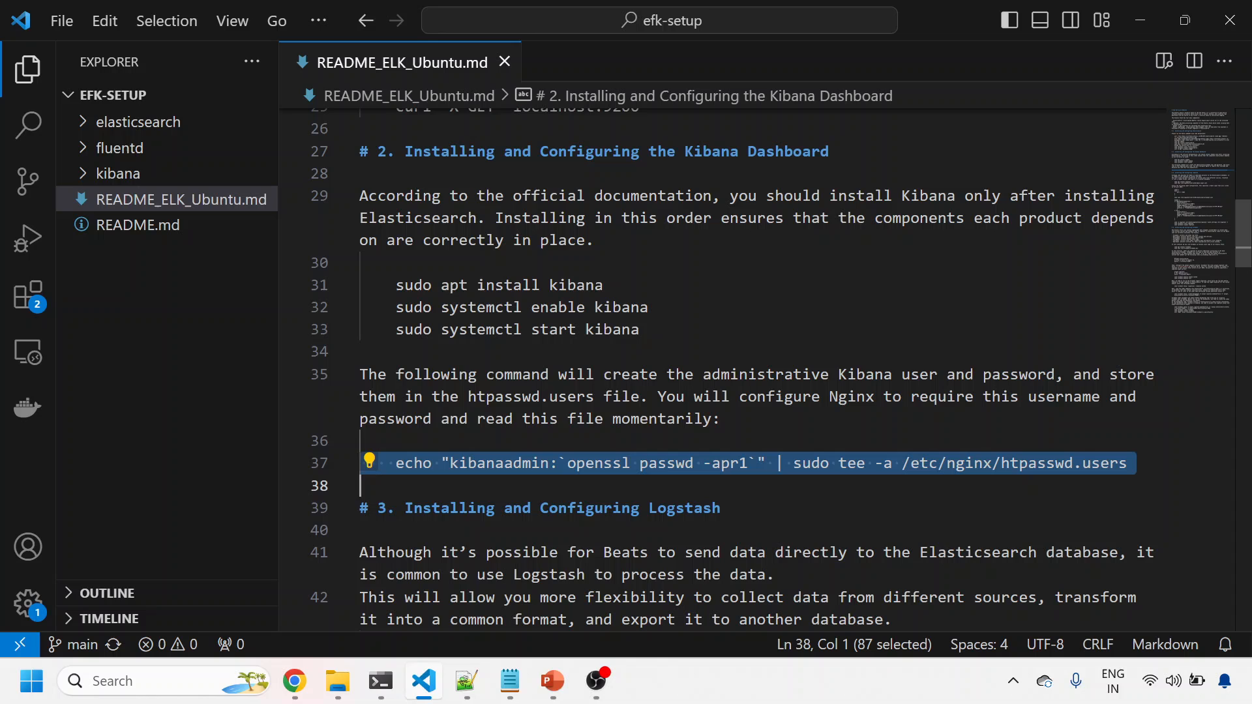
pyautogui.hotkey('ctrl', 'c')
pyautogui.hotkey('alt', 'Tab')
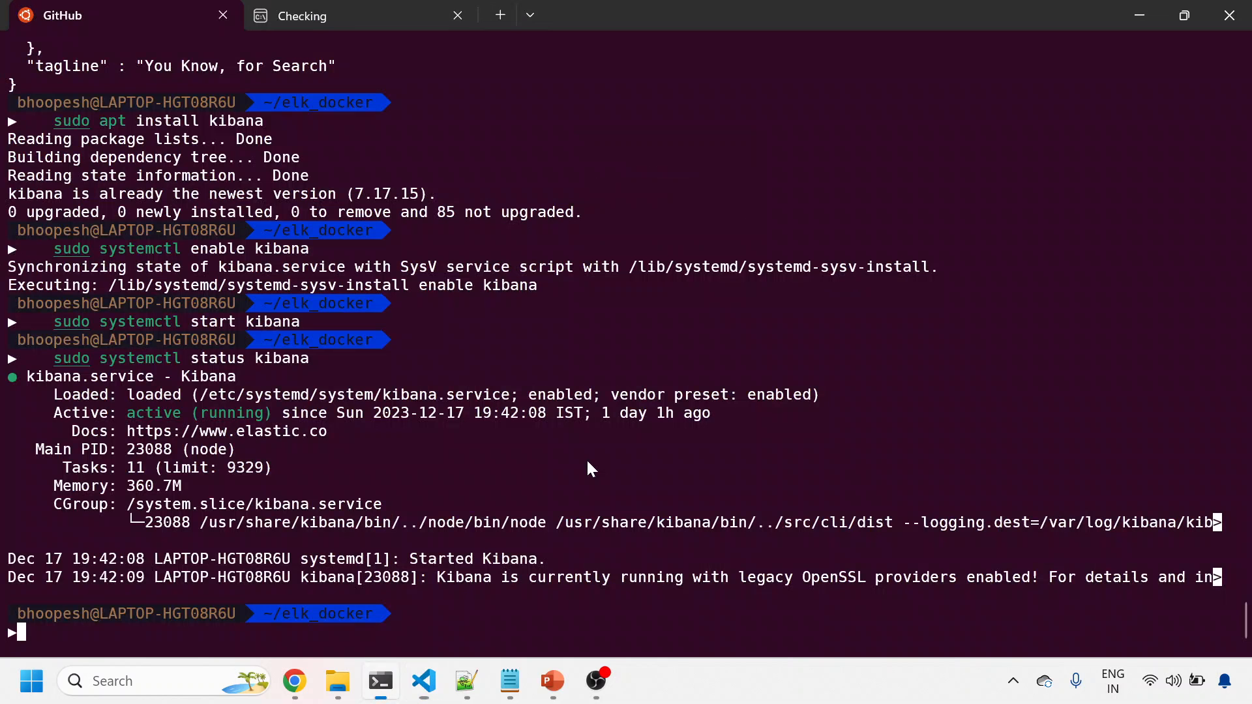
pyautogui.hotkey('ctrl', 'shift', 'v')
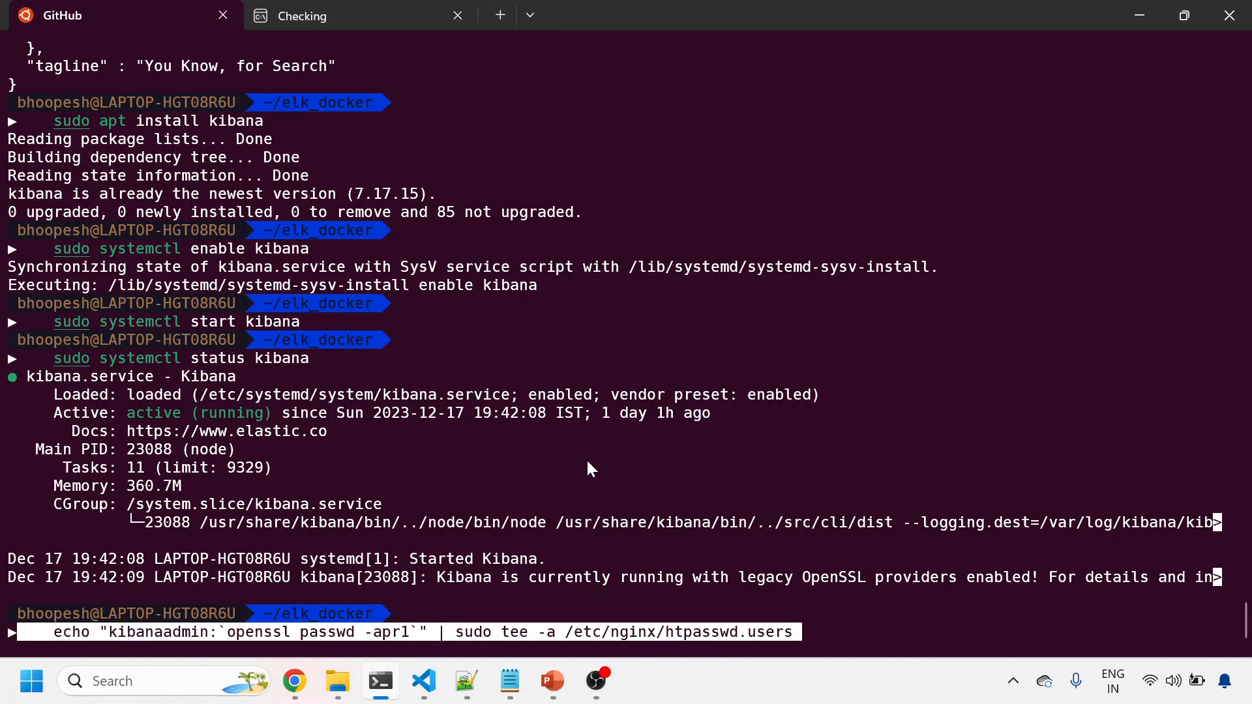
pyautogui.press('Return')
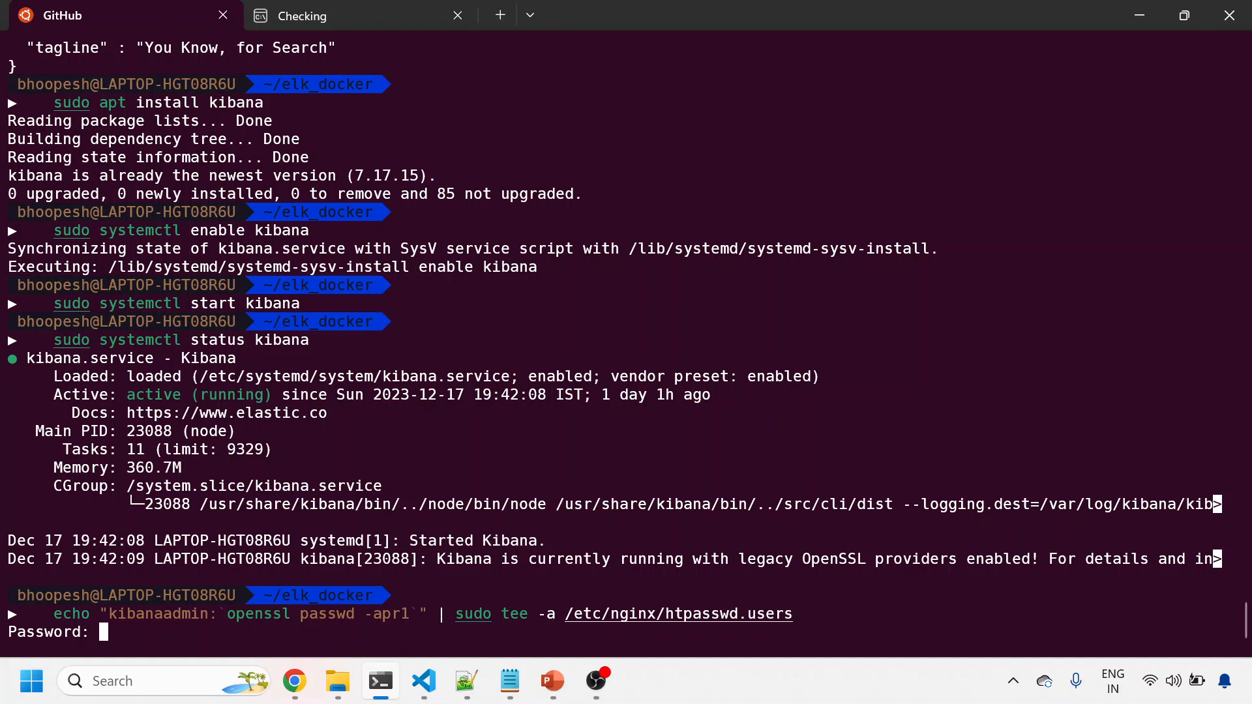
pyautogui.press('Return')
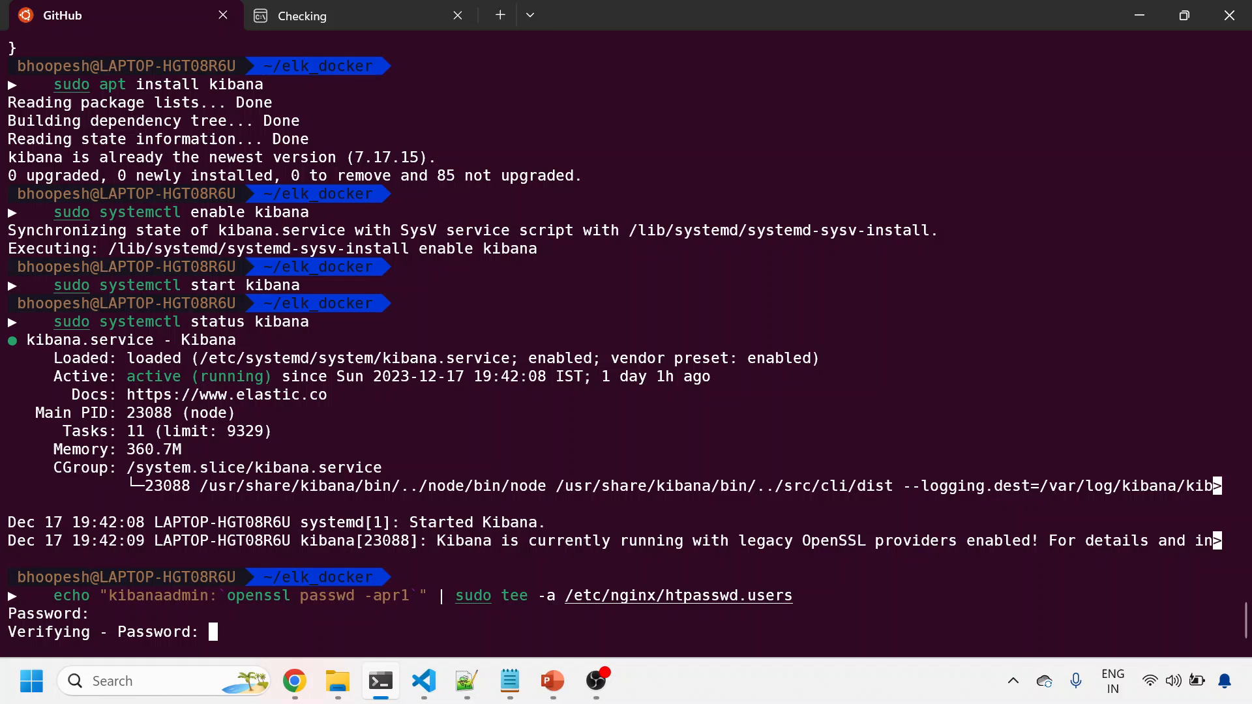
pyautogui.press('Return')
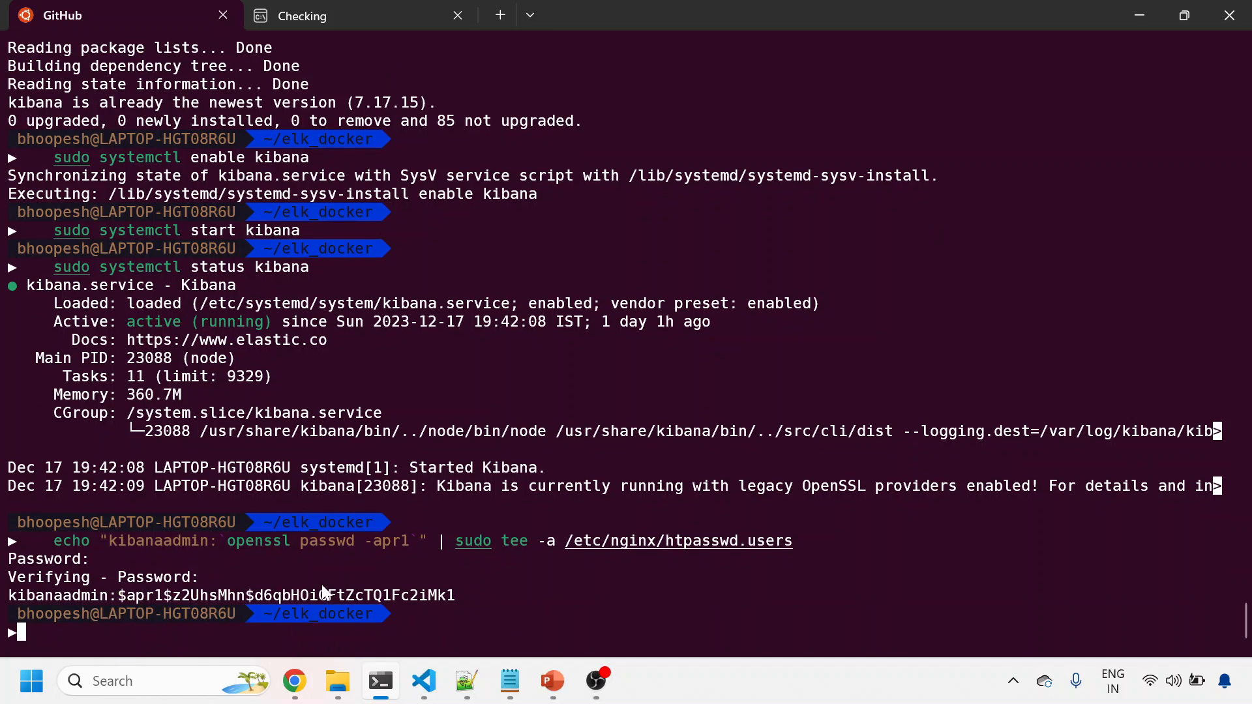
pyautogui.hotkey('alt', 'Tab')
pyautogui.scroll(2, 744, 391)
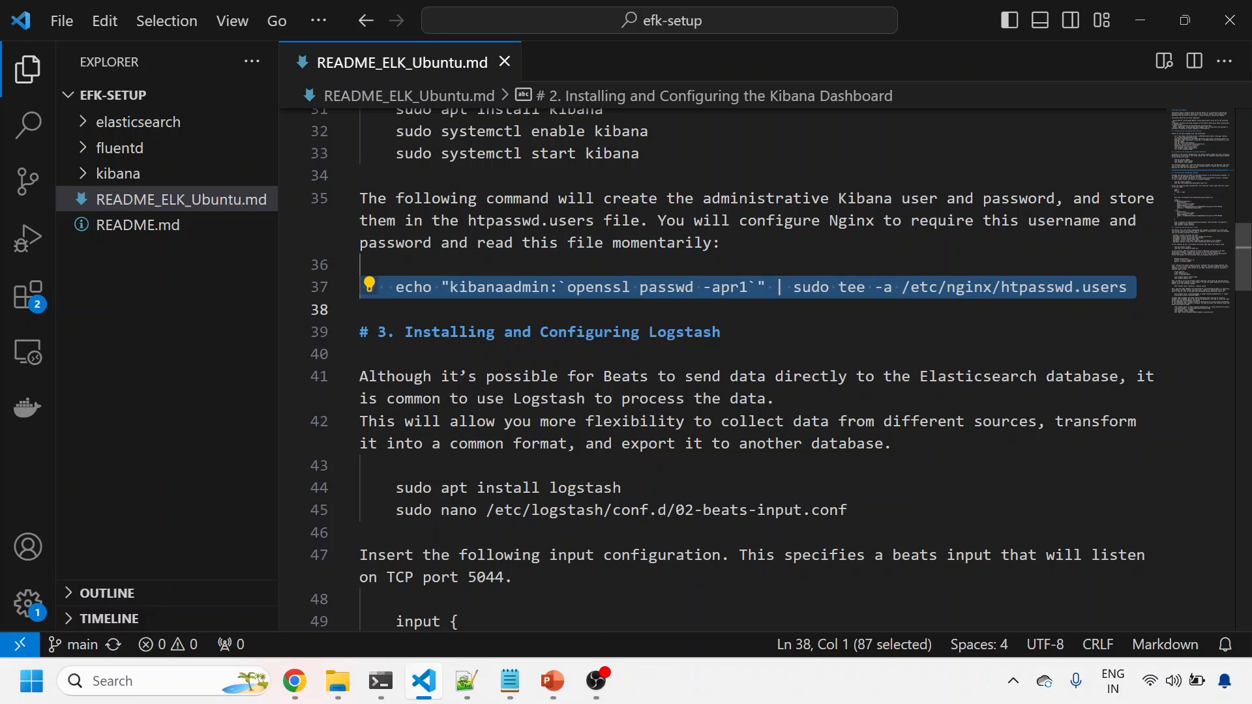
# - Load localhost:4601 in a new Chrome tab, which fails to reach the site
pyautogui.hotkey('alt', 'Tab')
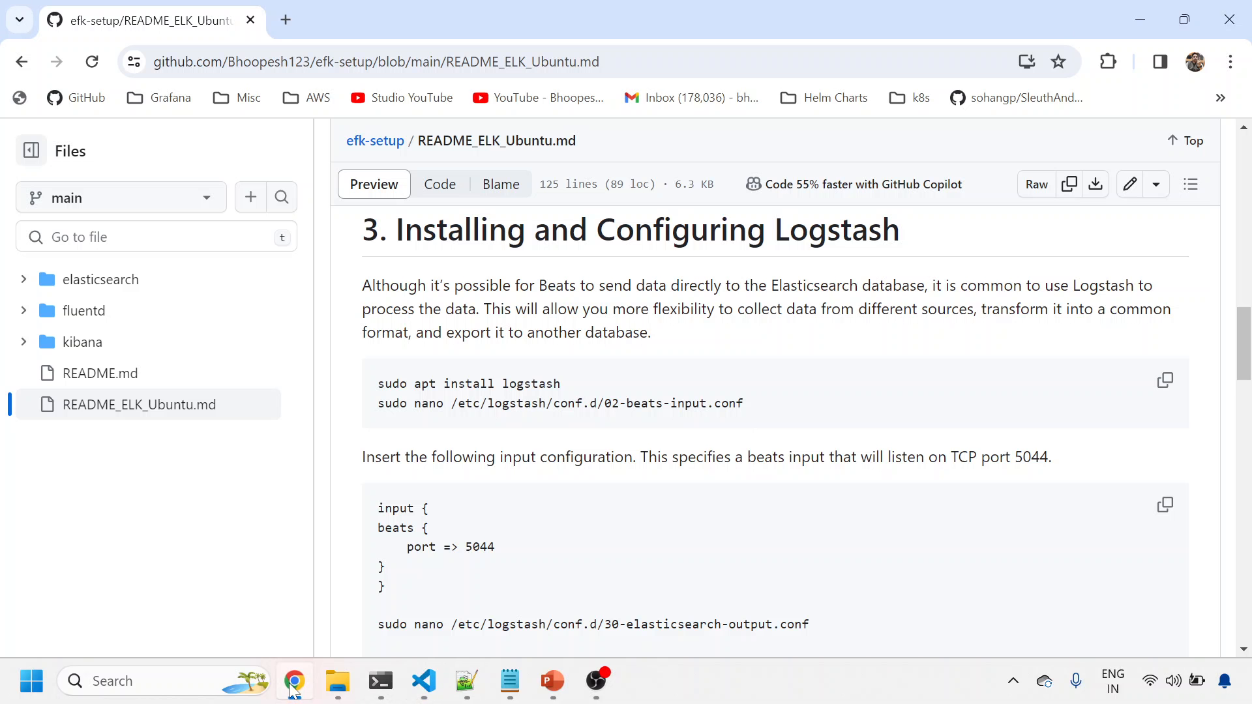
pyautogui.click(285, 20)
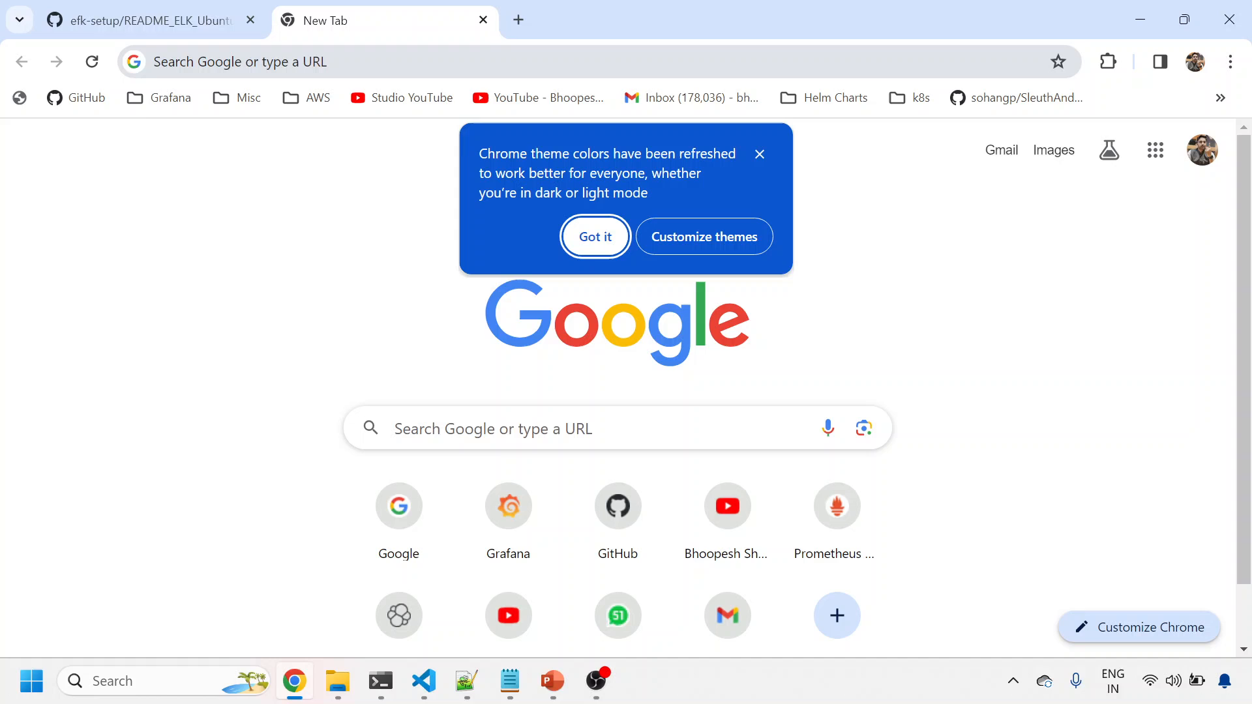
pyautogui.click(294, 61)
pyautogui.write('localhost:3000')
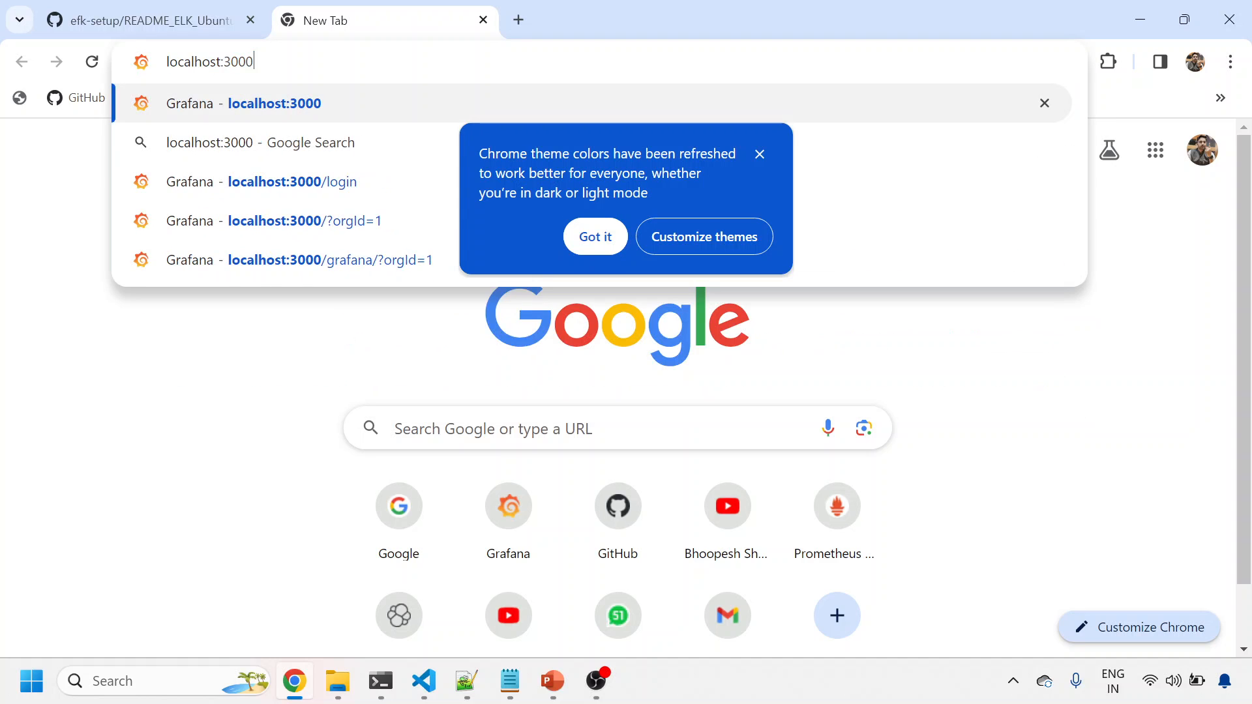
pyautogui.press('BackSpace')
pyautogui.press('BackSpace')
pyautogui.press('BackSpace')
pyautogui.press('BackSpace')
pyautogui.write('460')
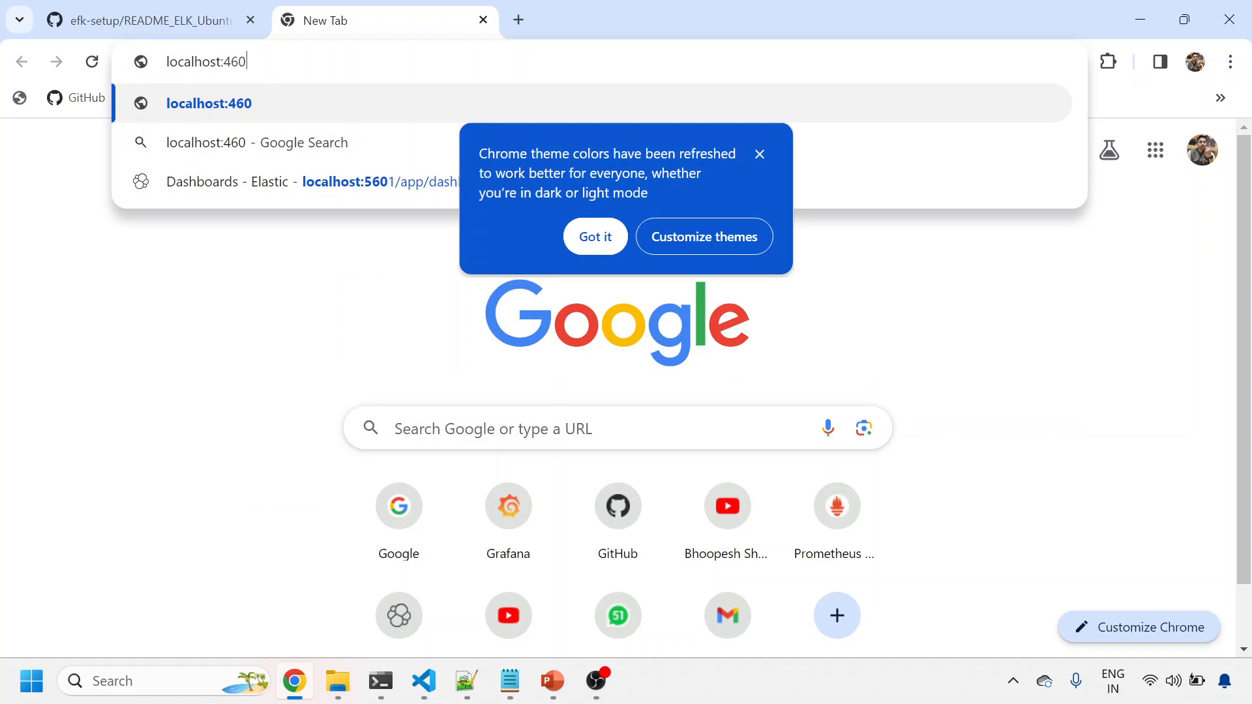
pyautogui.write('1')
pyautogui.press('Return')
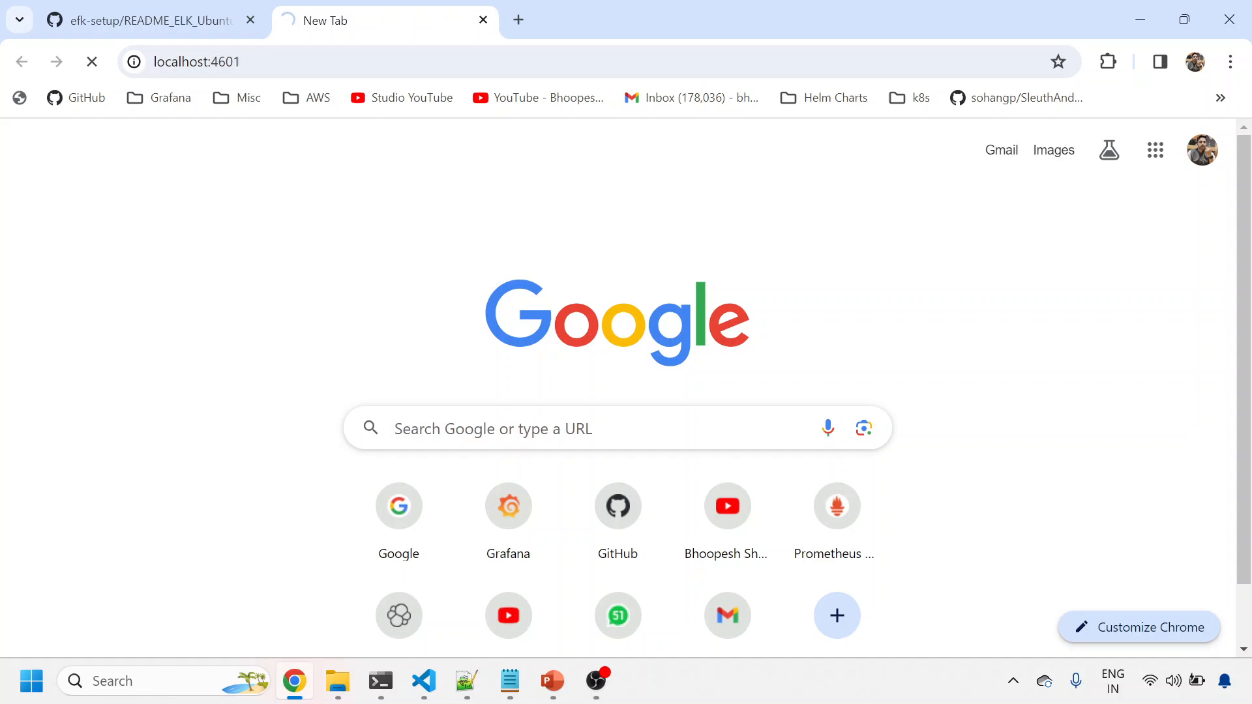
# - Install Logstash with sudo apt install logstash, copied from the README
pyautogui.click(423, 680)
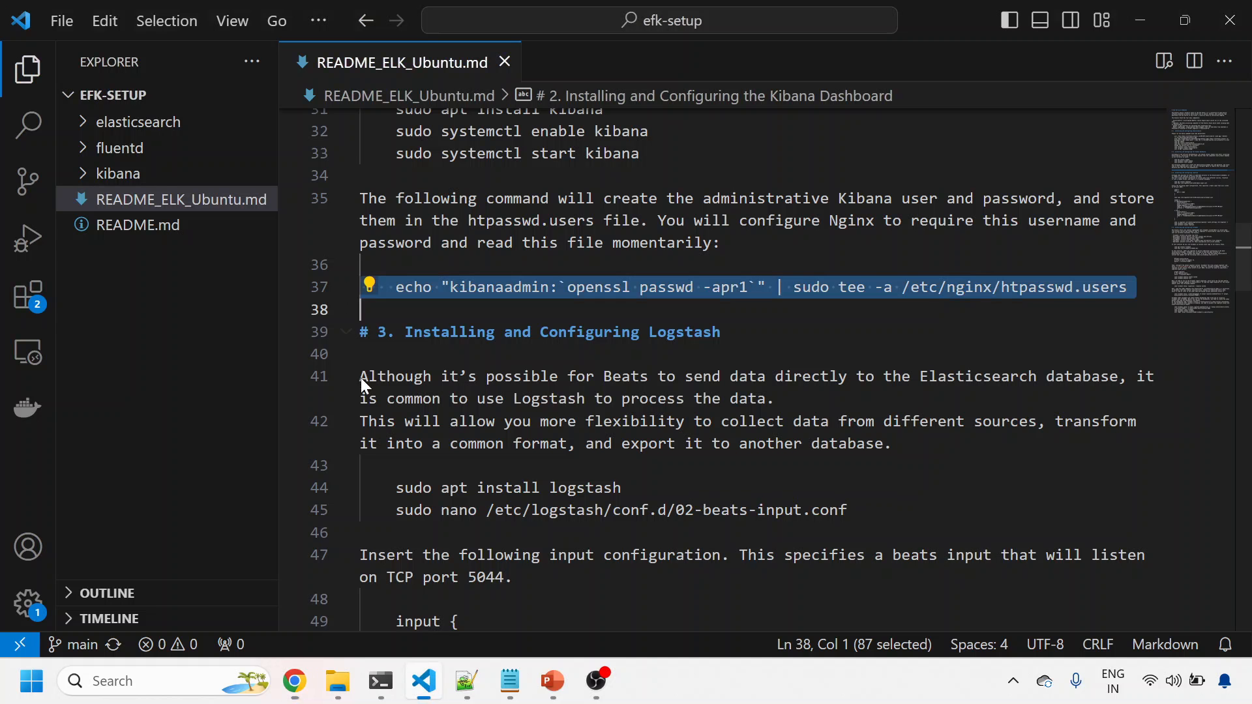
pyautogui.scroll(3, 743, 392)
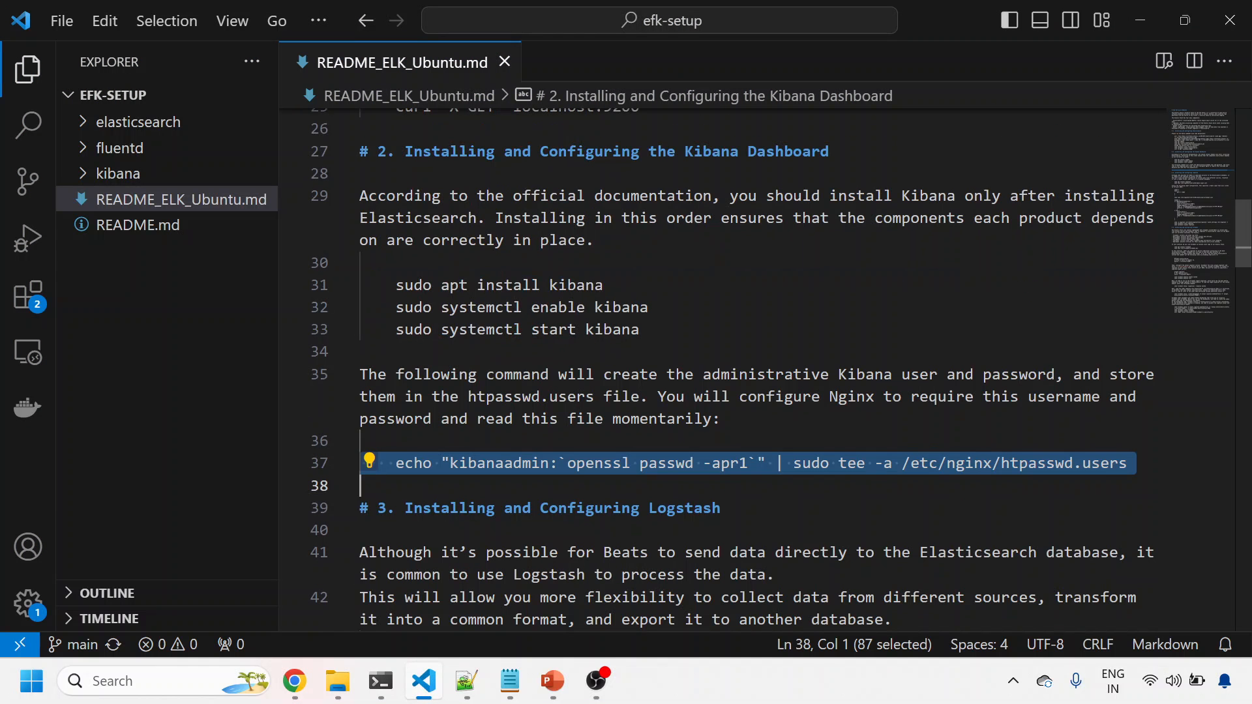
pyautogui.scroll(-4, 744, 391)
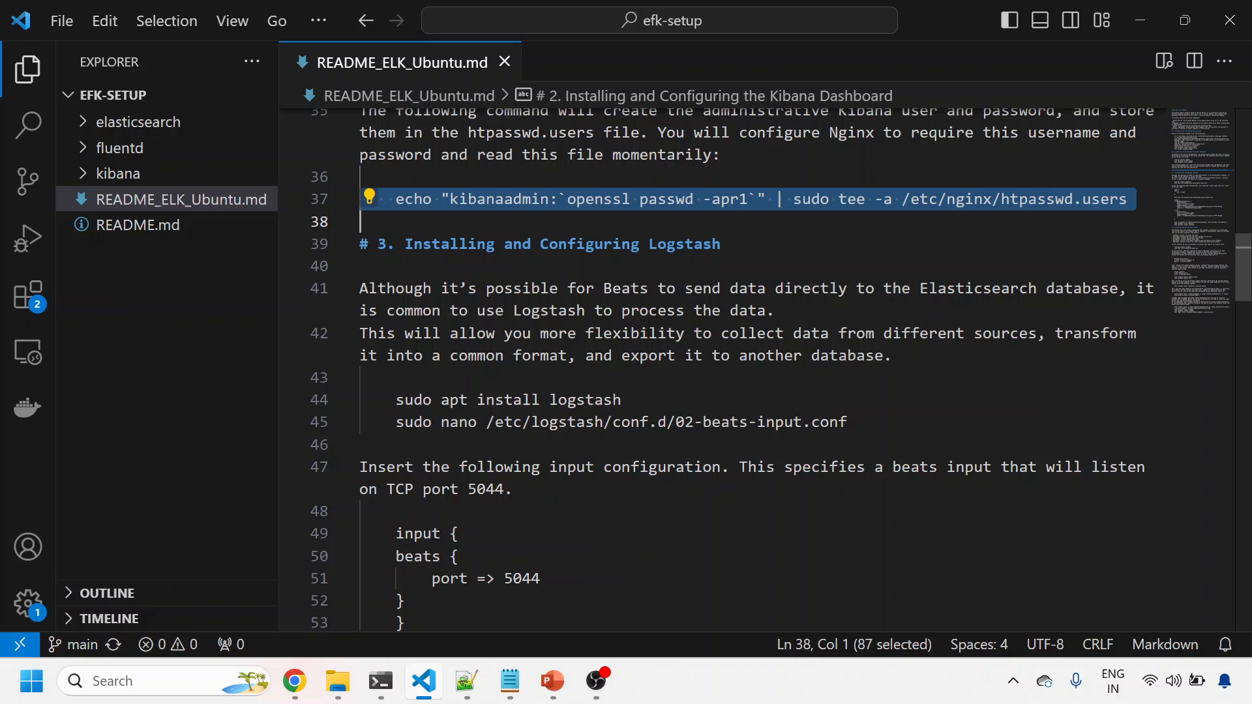
pyautogui.doubleClick(585, 400)
pyautogui.tripleClick(586, 400)
pyautogui.hotkey('ctrl', 'c')
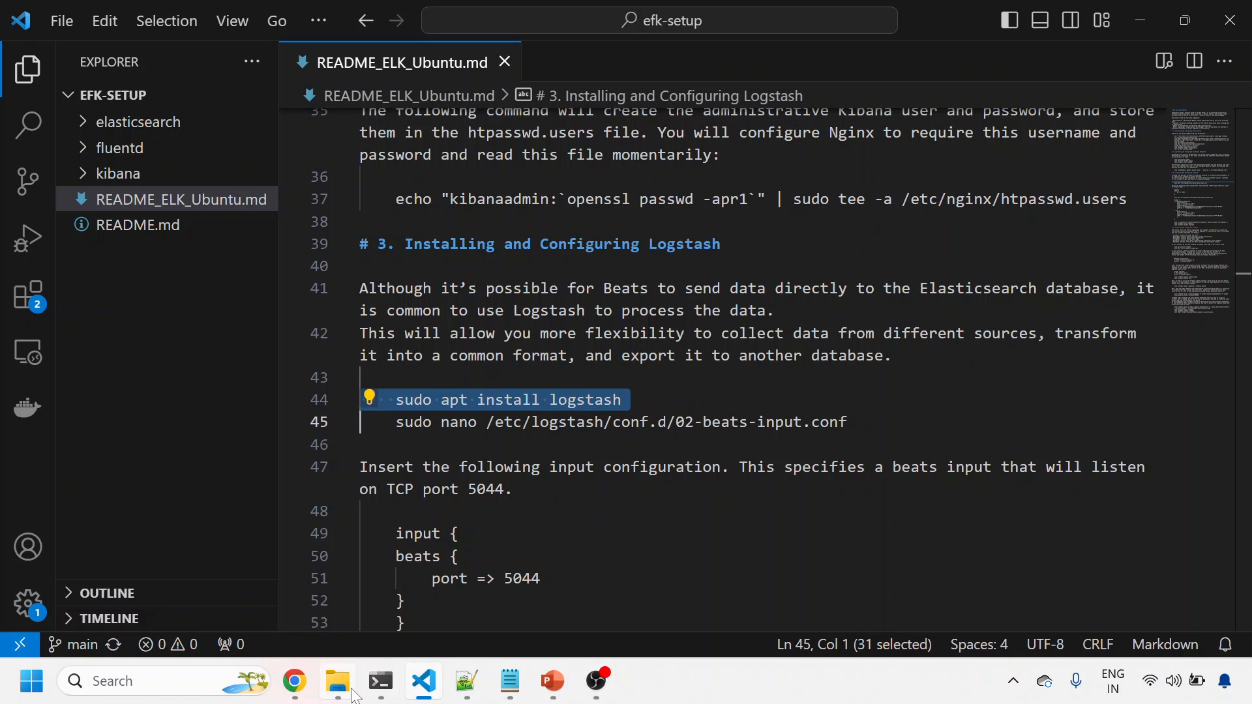
pyautogui.click(382, 681)
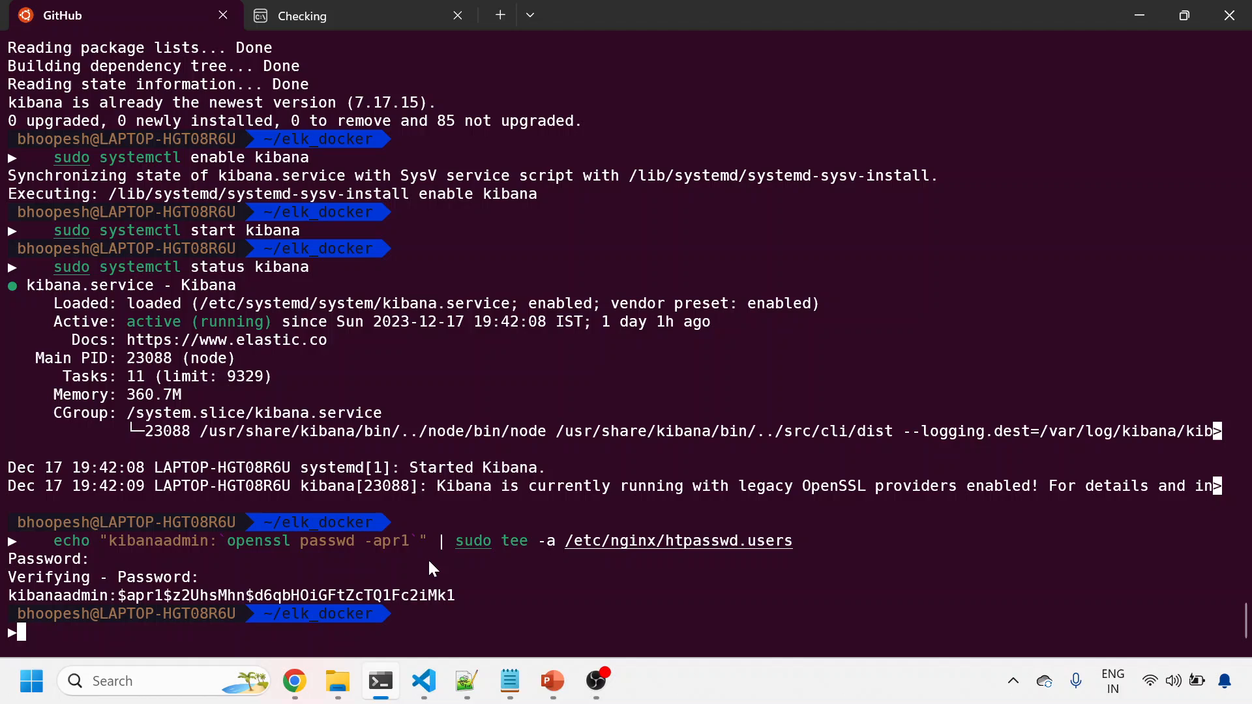
pyautogui.hotkey('alt', 'Tab')
pyautogui.hotkey('alt', 'Tab')
pyautogui.hotkey('ctrl', 'shift', 'v')
pyautogui.press('Return')
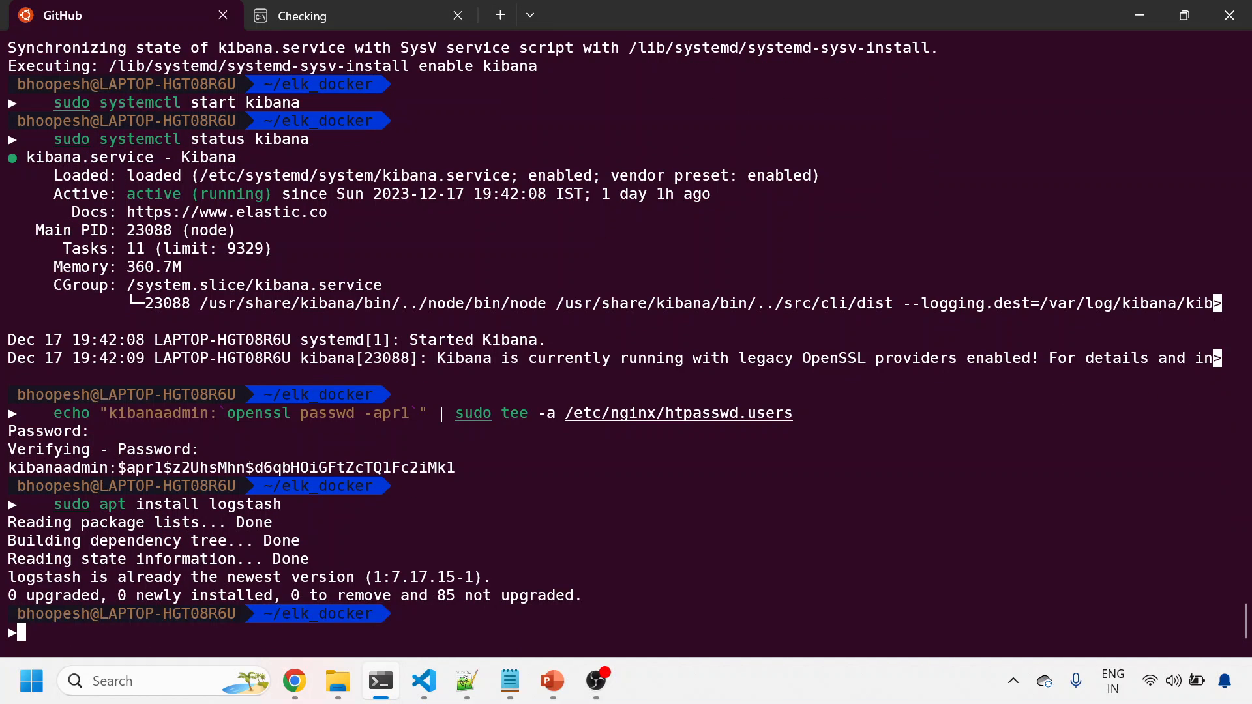
# - Open /etc/logstash/conf.d/02-beats-input.conf in nano using the README command
pyautogui.hotkey('alt', 'Tab')
pyautogui.press('Down')
pyautogui.hotkey('shift', 'Down')
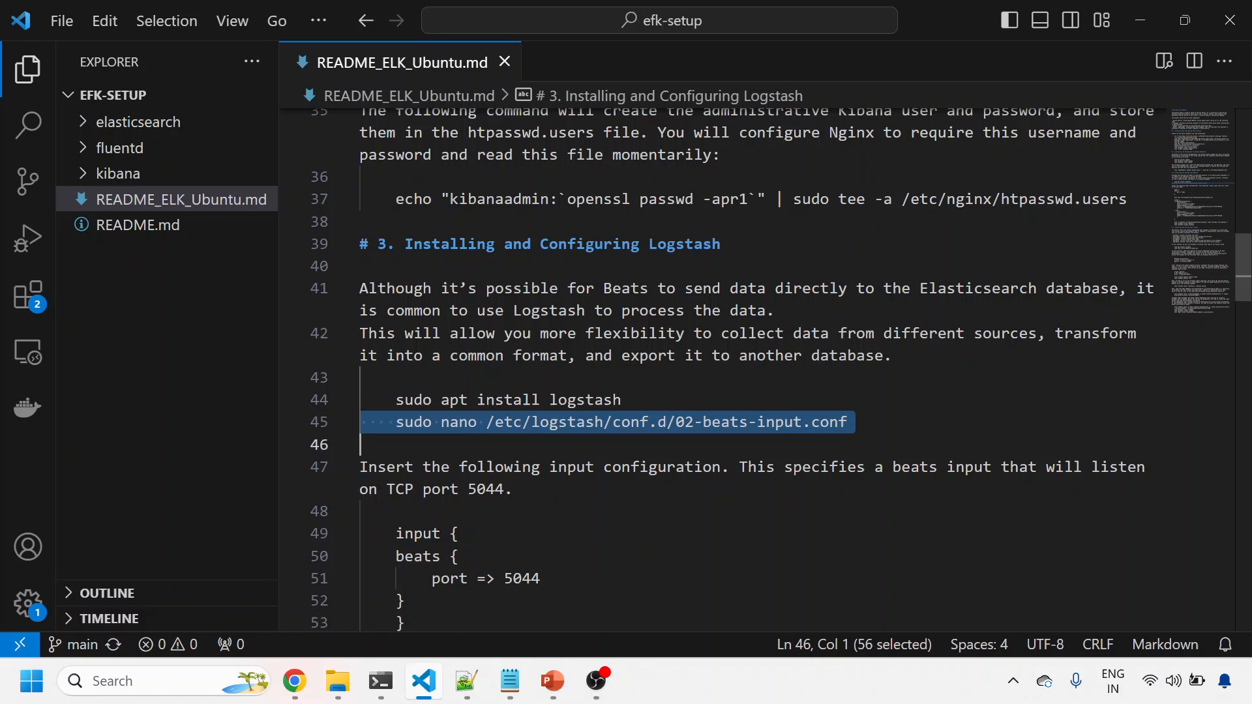
pyautogui.hotkey('ctrl', 'c')
pyautogui.hotkey('alt', 'Tab')
pyautogui.hotkey('ctrl', 'shift', 'v')
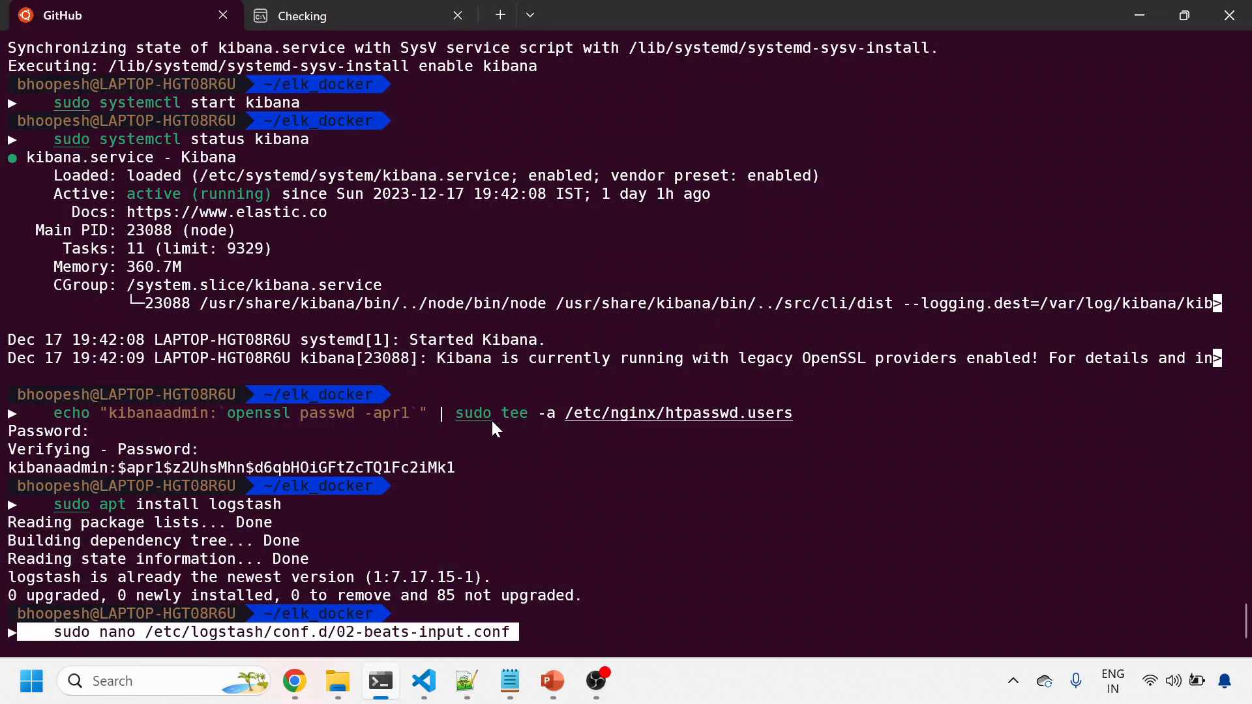
pyautogui.press('Return')
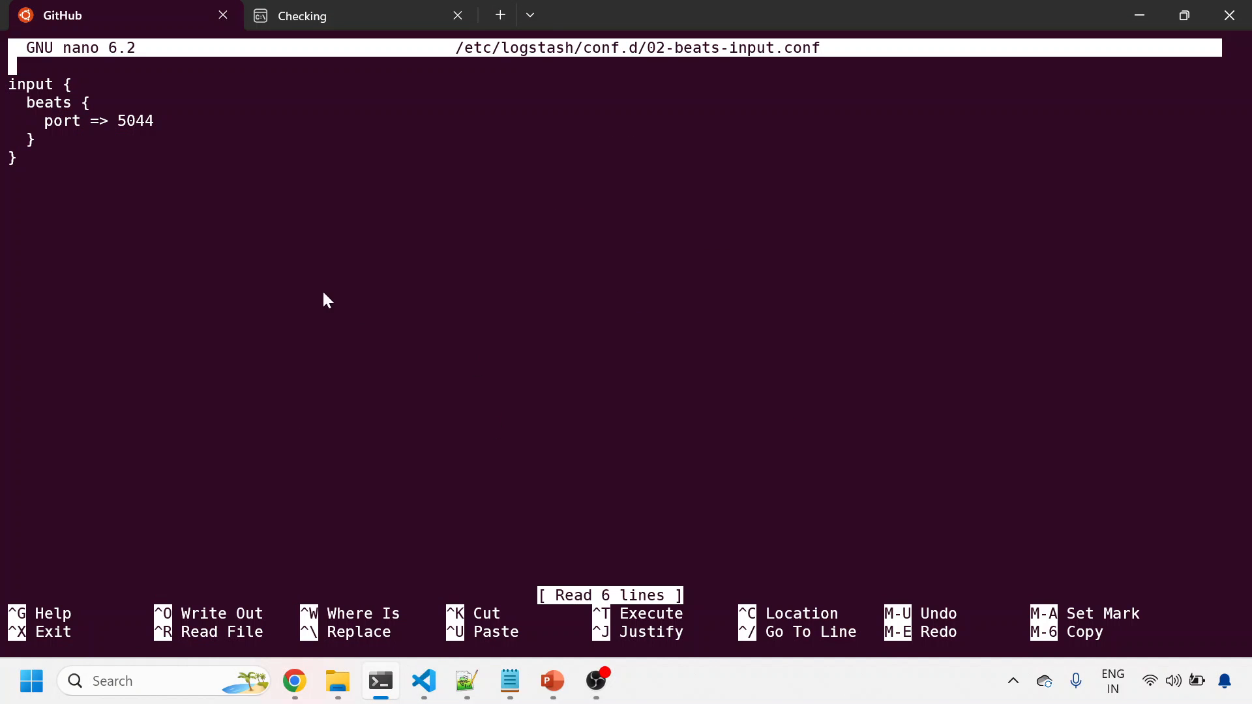
# - Confirm the beats input listens on port 5044 against the README block, then exit nano
pyautogui.hotkey('alt', 'Tab')
pyautogui.scroll(-2, 754, 391)
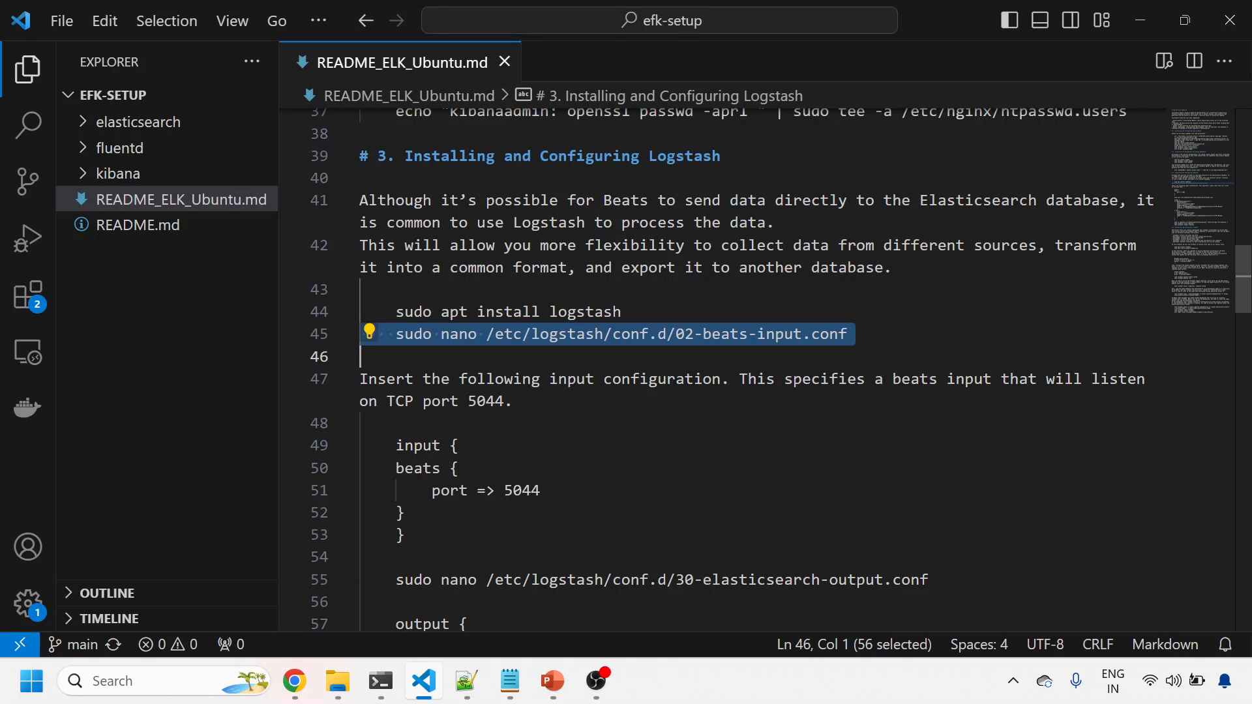
pyautogui.doubleClick(485, 402)
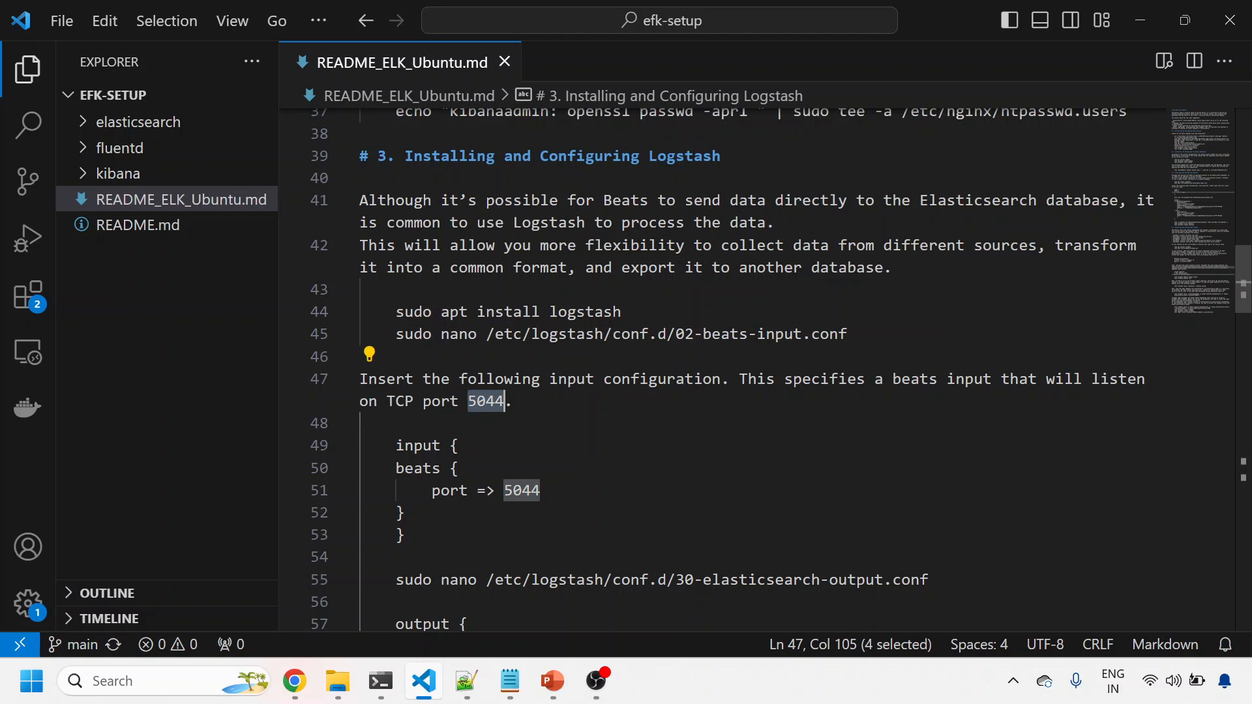
pyautogui.click(362, 423)
pyautogui.moveTo(396, 446); pyautogui.dragTo(405, 534)
pyautogui.hotkey('ctrl', 'c')
pyautogui.hotkey('alt', 'Tab')
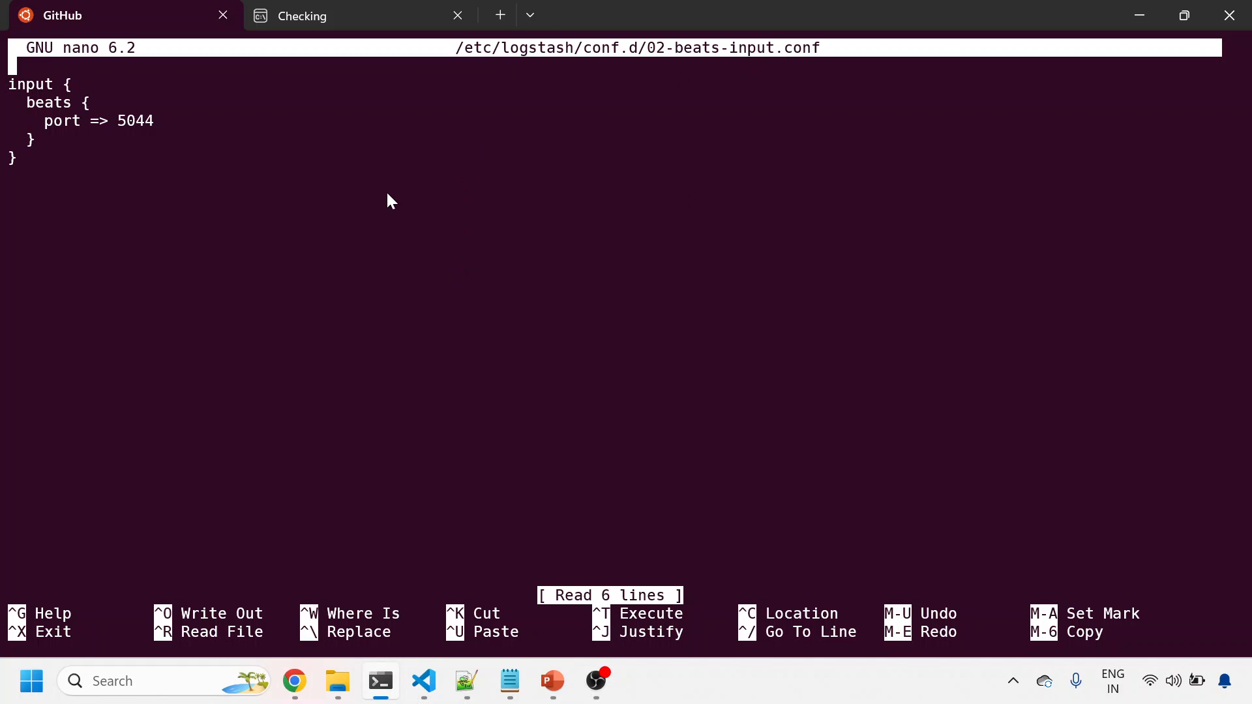
pyautogui.hotkey('ctrl', 'x')
pyautogui.hotkey('alt', 'Tab')
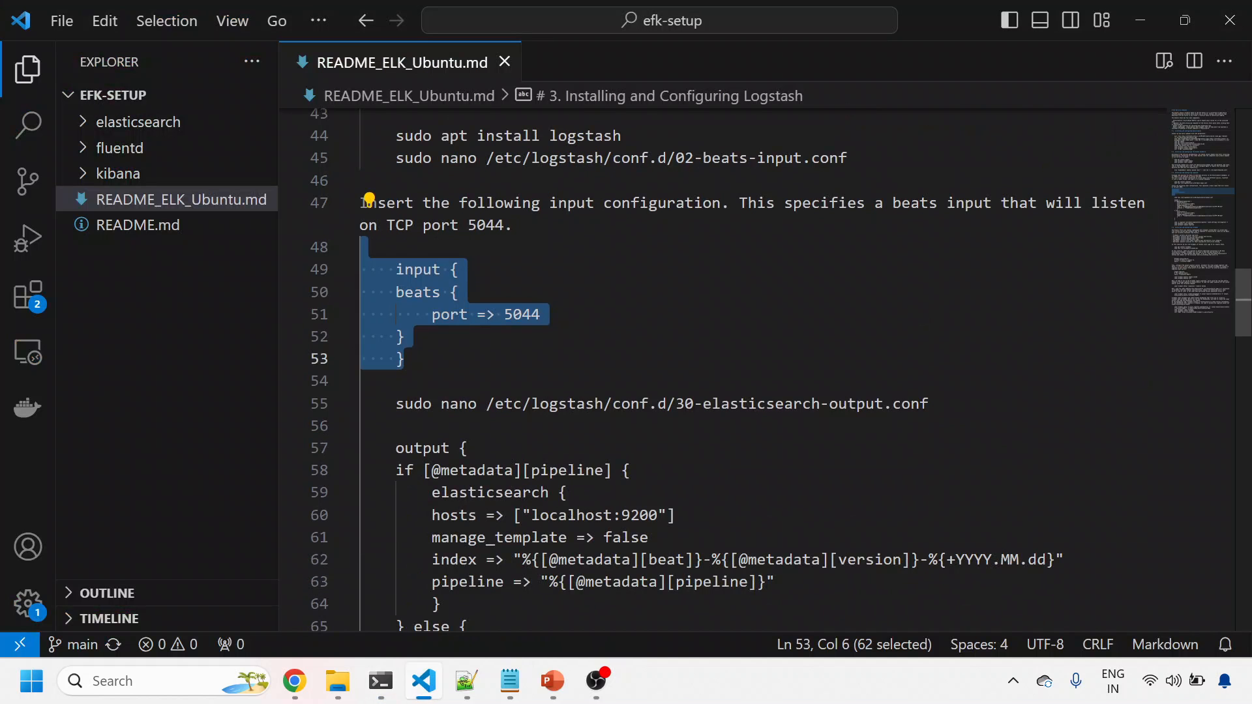
# - Open /etc/logstash/conf.d/30-elasticsearch-output.conf in nano using the README command
pyautogui.doubleClick(567, 403)
pyautogui.tripleClick(568, 403)
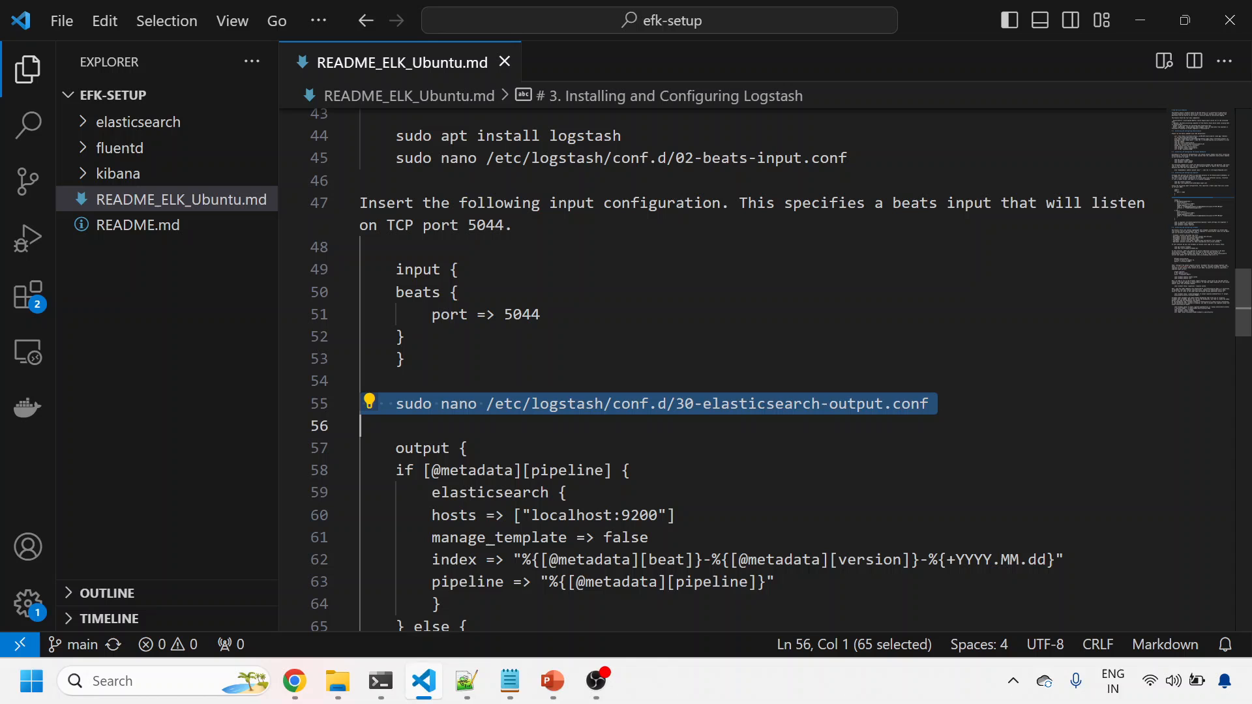
pyautogui.hotkey('ctrl', 'c')
pyautogui.hotkey('alt', 'Tab')
pyautogui.hotkey('ctrl', 'shift', 'v')
pyautogui.press('Return')
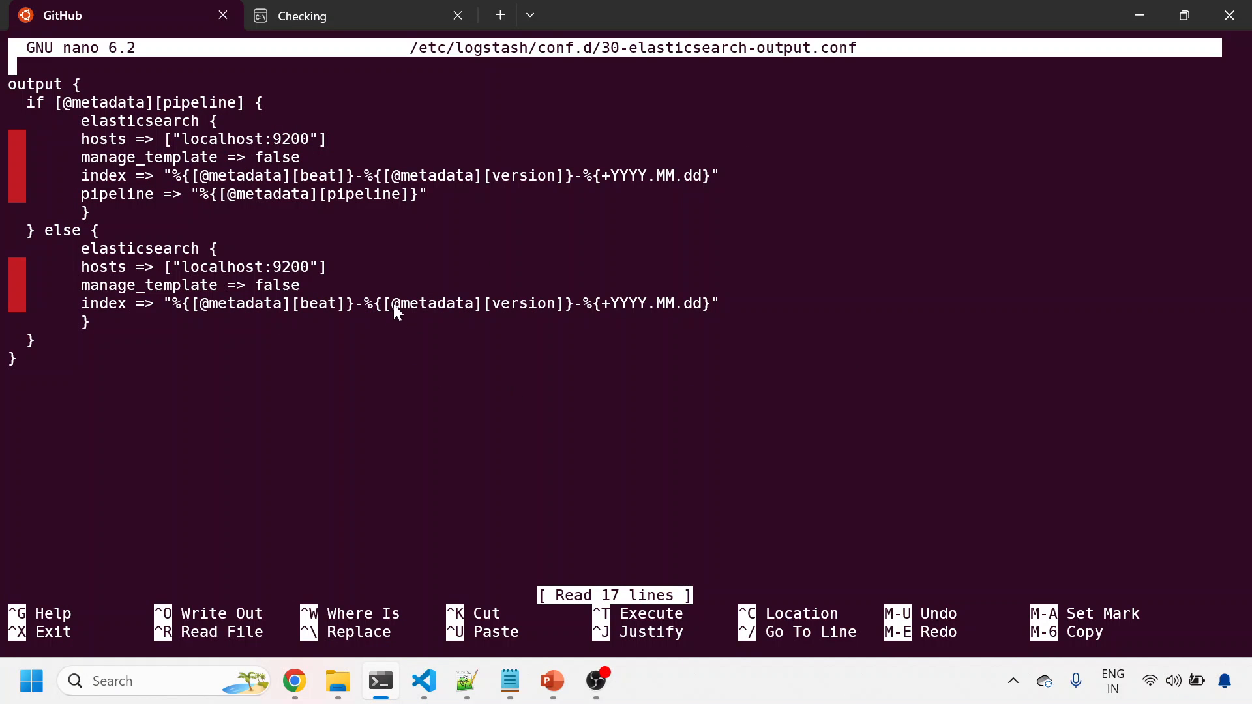
# - Check the output hosts point at localhost:9200, then exit nano
pyautogui.moveTo(257, 139); pyautogui.dragTo(308, 139)
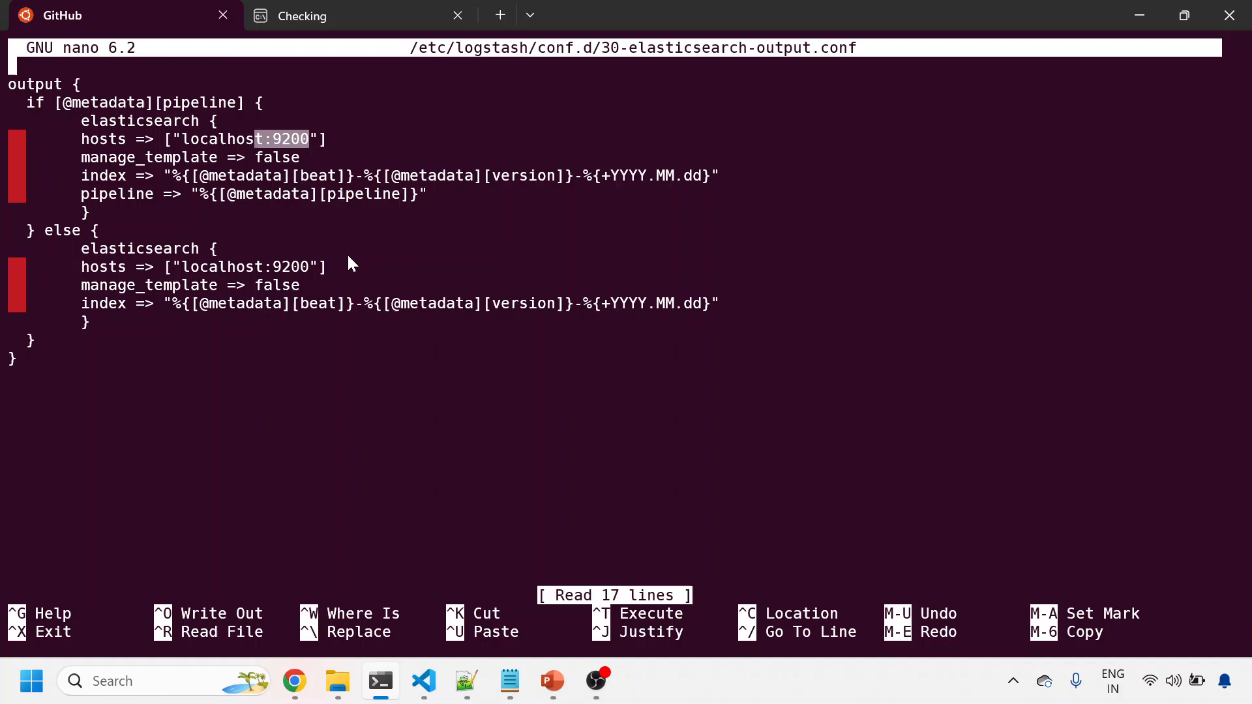
pyautogui.hotkey('ctrl', 'x')
pyautogui.hotkey('alt', 'Tab')
pyautogui.scroll(-3, 684, 391)
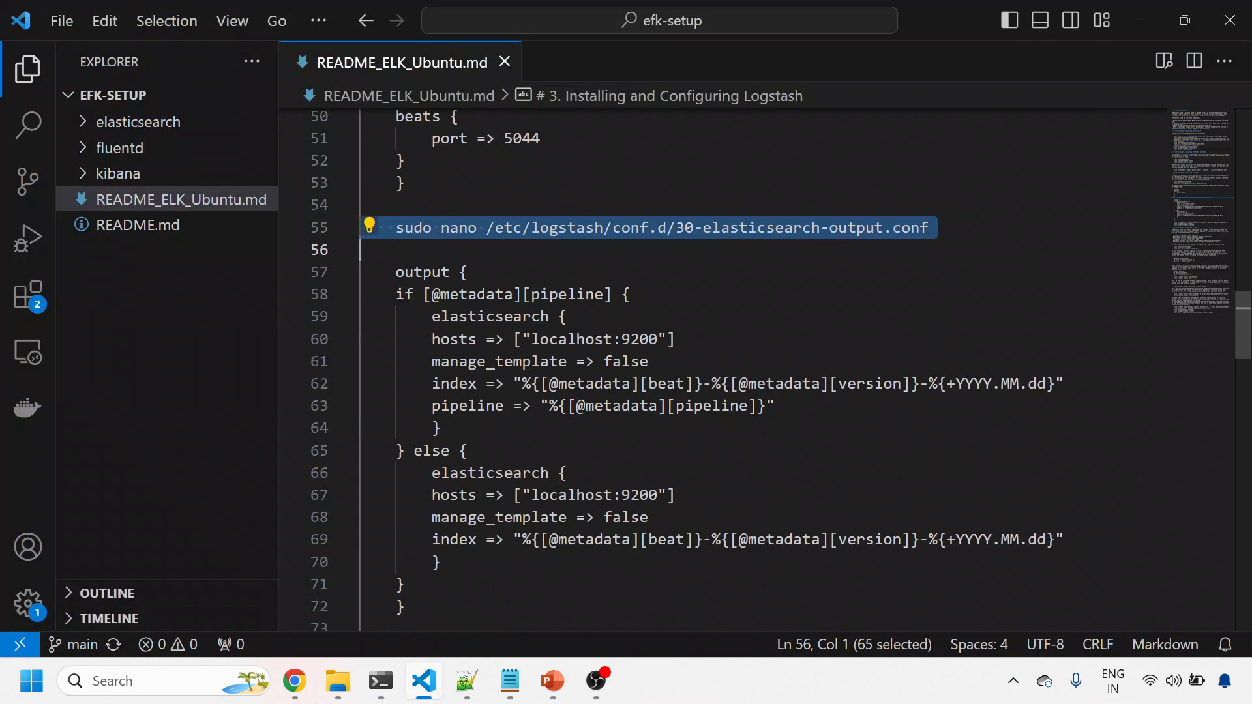
pyautogui.scroll(-3, 686, 391)
# - Run the Logstash -t configuration test and review the ENOENT fatal error
pyautogui.tripleClick(763, 386)
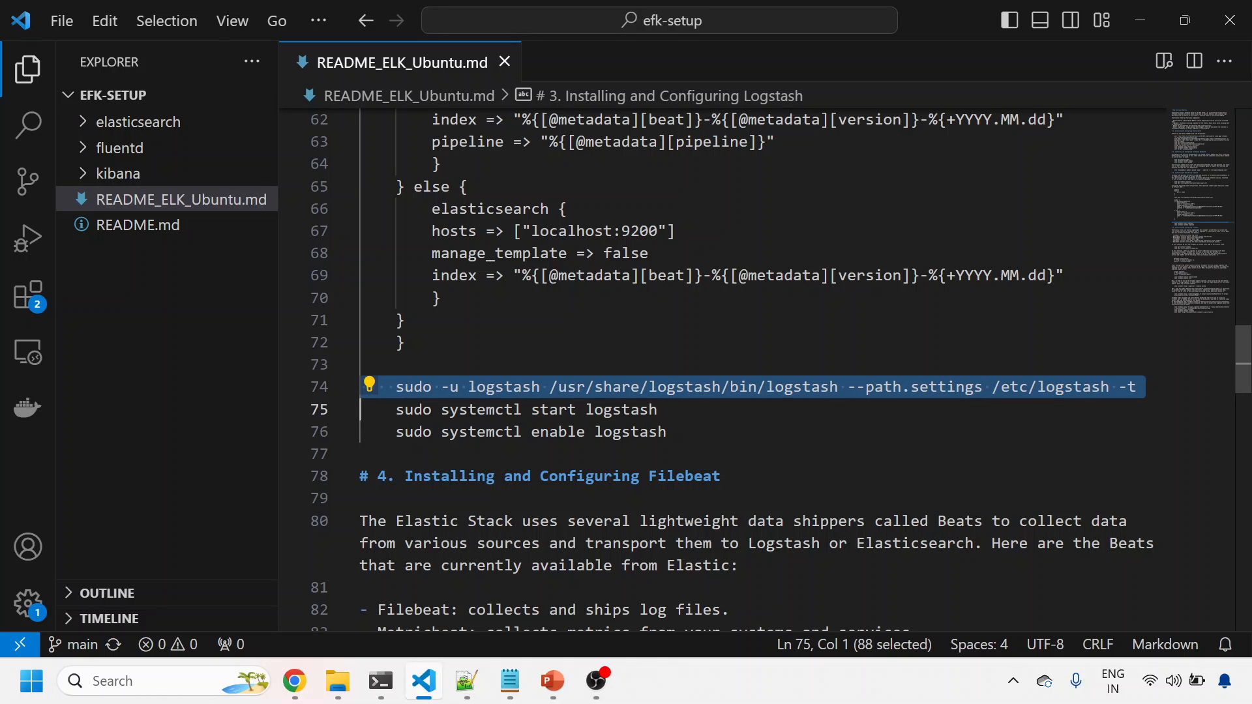
pyautogui.hotkey('ctrl', 'c')
pyautogui.hotkey('alt', 'Tab')
pyautogui.hotkey('ctrl', 'shift', 'v')
pyautogui.press('Return')
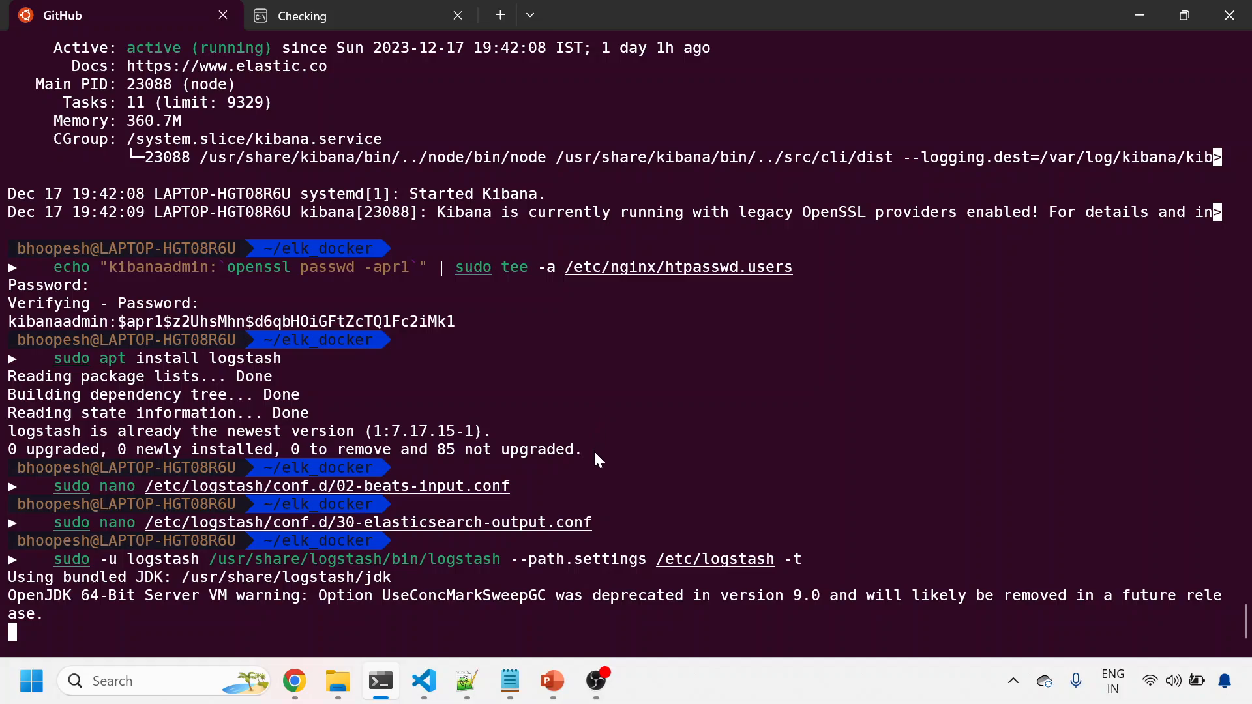
pyautogui.hotkey('alt', 'Tab')
pyautogui.hotkey('alt', 'Tab')
pyautogui.scroll(5, 517, 385)
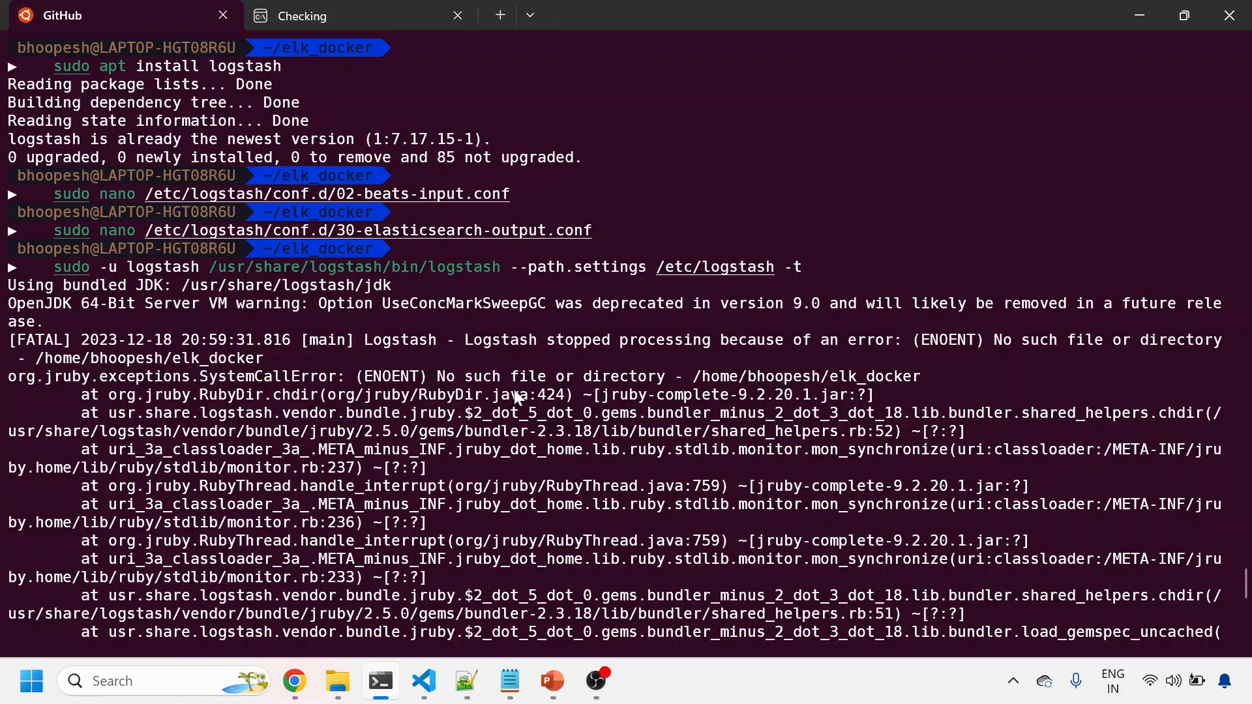
pyautogui.scroll(2, 443, 401)
pyautogui.moveTo(311, 397); pyautogui.dragTo(827, 396)
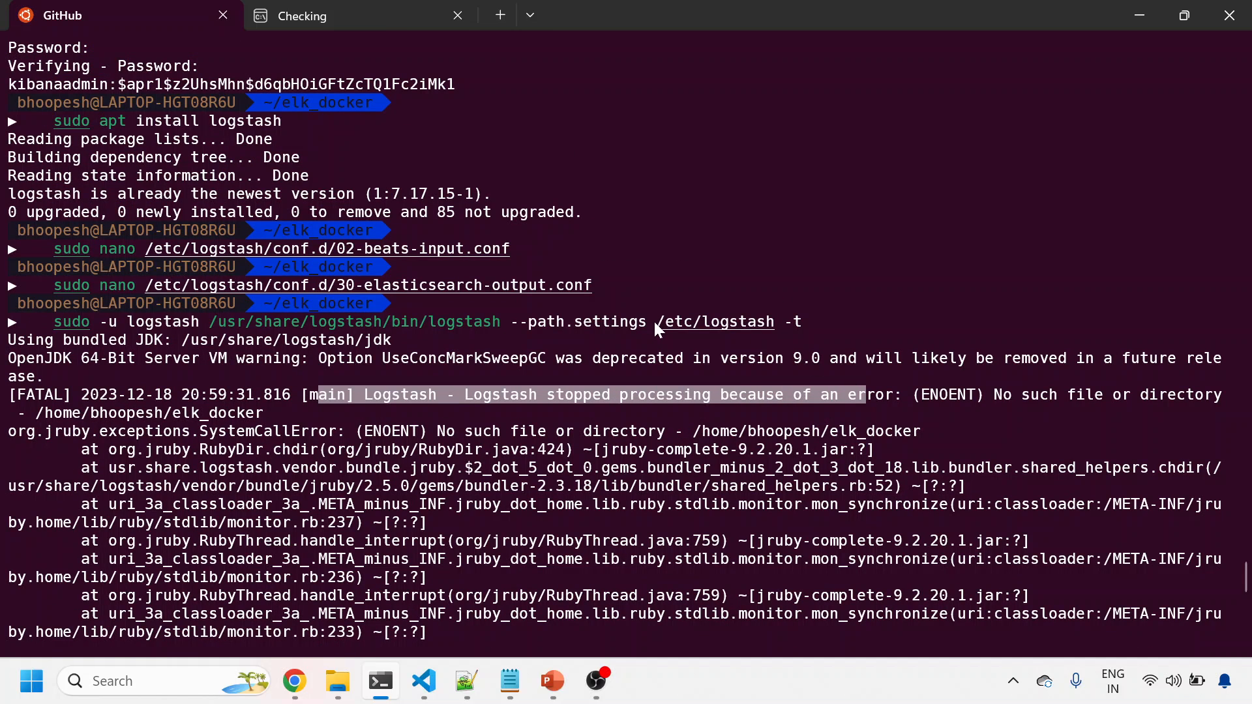
# - Change into /etc/logstash and list its contents with ls -ltr
pyautogui.moveTo(651, 321); pyautogui.dragTo(676, 322)
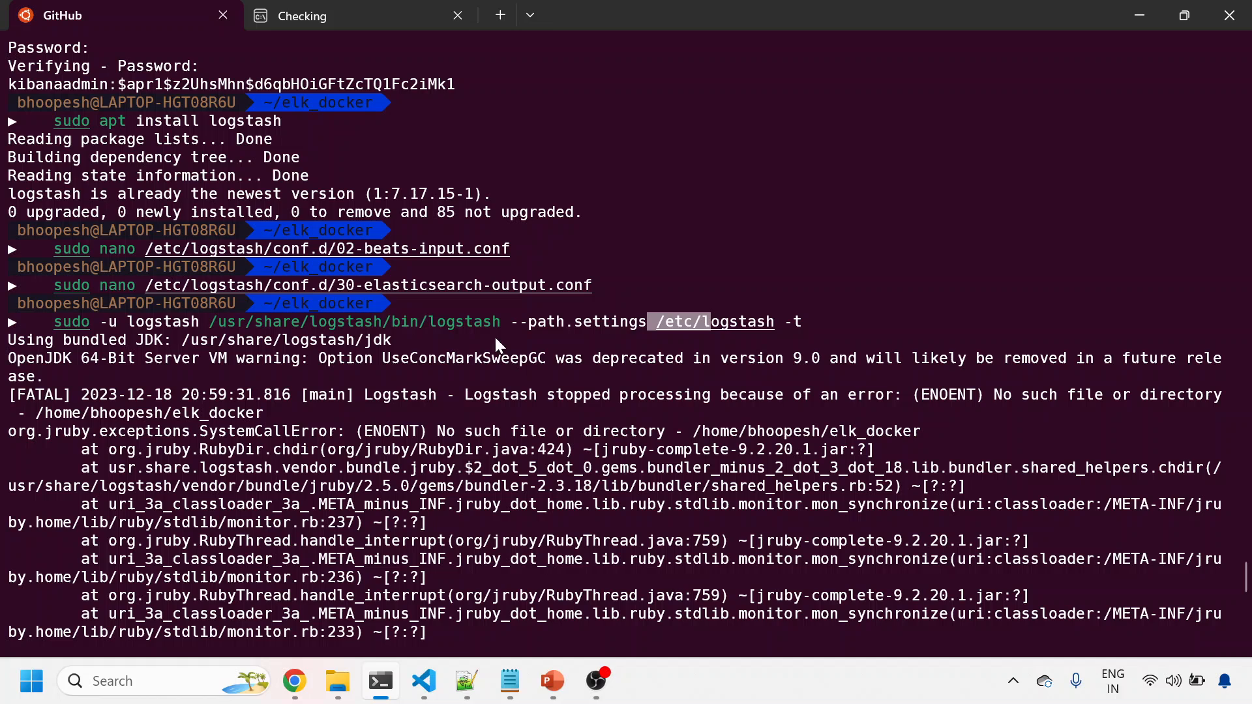
pyautogui.click(665, 322)
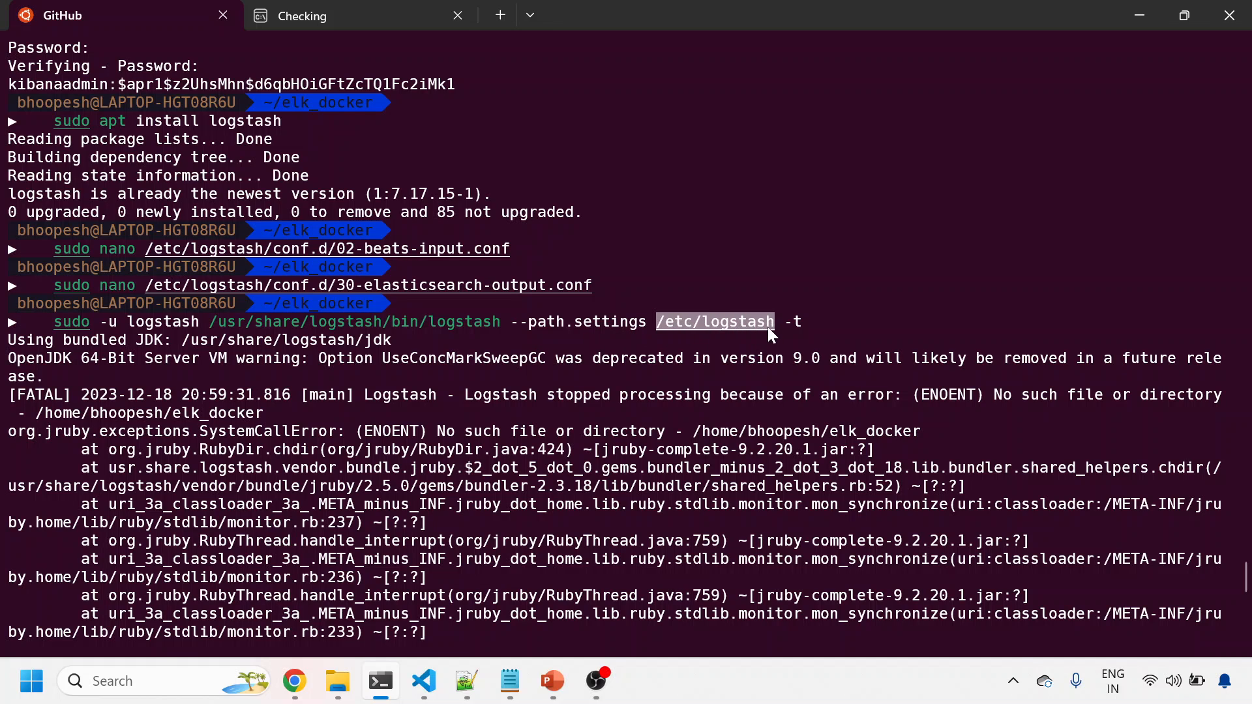
pyautogui.hotkey('ctrl', 'shift', 'c')
pyautogui.write('cd')
pyautogui.hotkey('ctrl', 'shift', 'v')
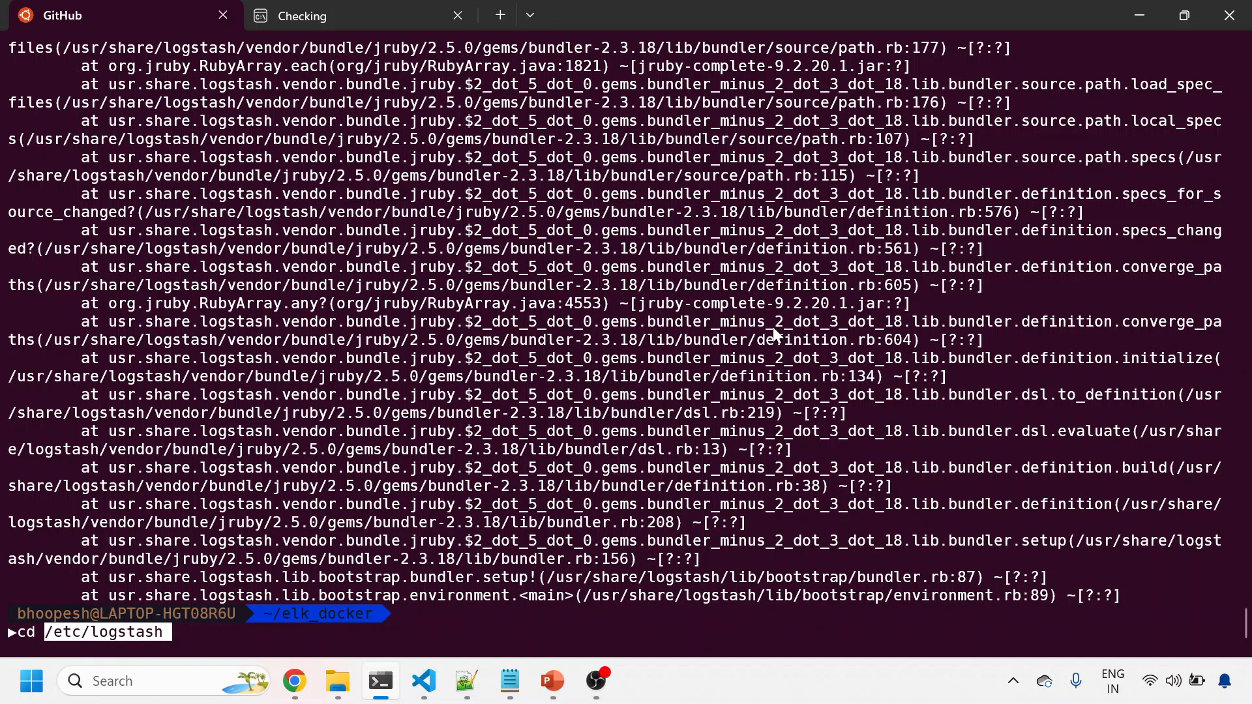
pyautogui.press('Return')
pyautogui.write('ls -ltr')
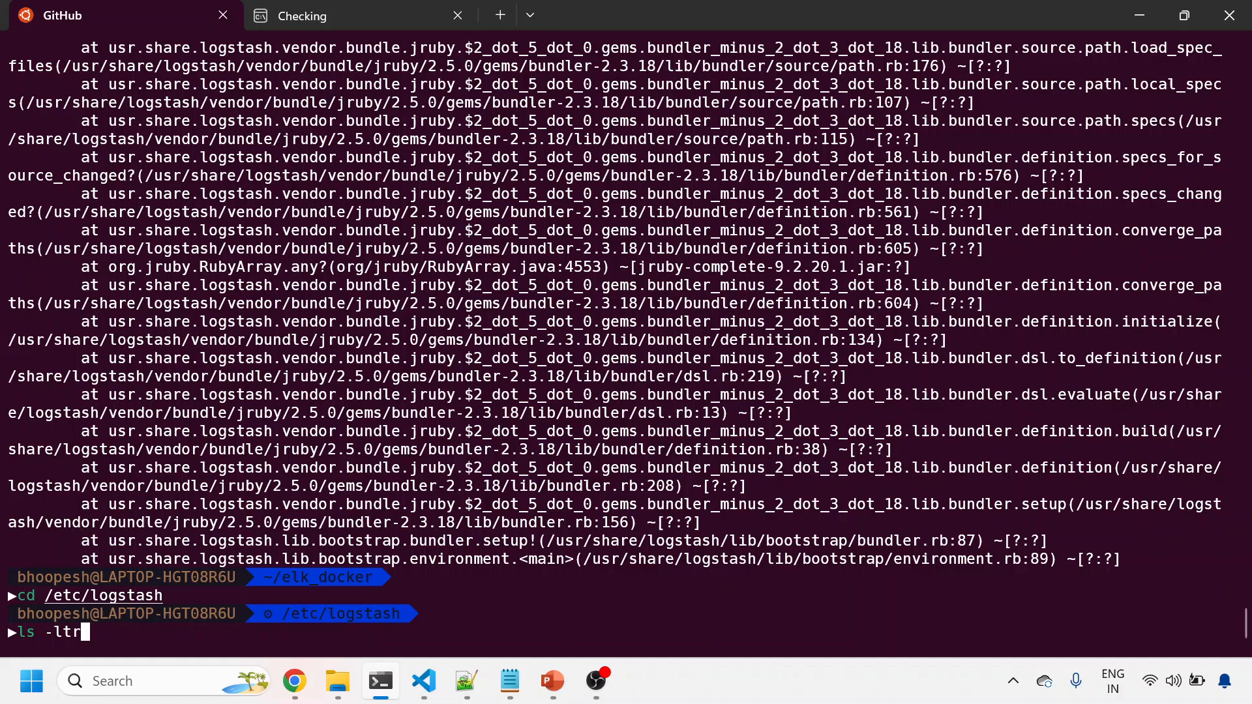
pyautogui.press('Return')
# - Rerun the configuration test from /etc/logstash, getting Configuration OK
pyautogui.hotkey('alt', 'Tab')
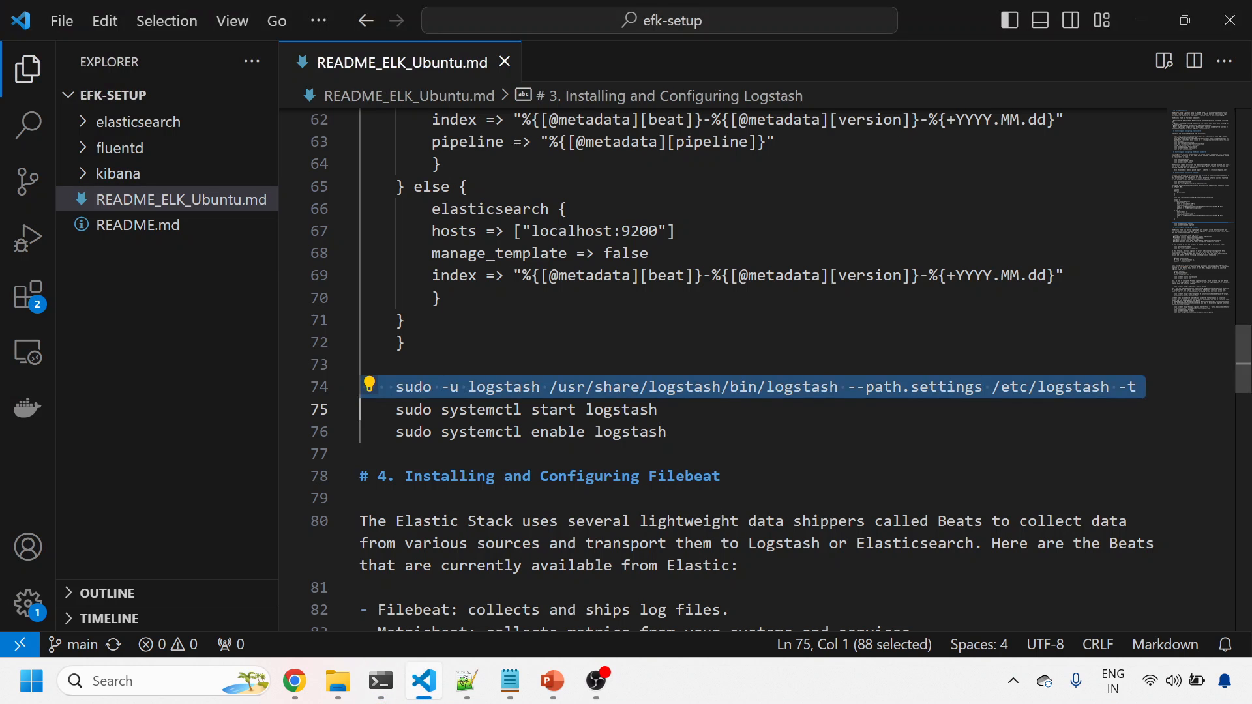
pyautogui.hotkey('ctrl', 'c')
pyautogui.hotkey('alt', 'Tab')
pyautogui.hotkey('ctrl', 'shift', 'v')
pyautogui.press('Return')
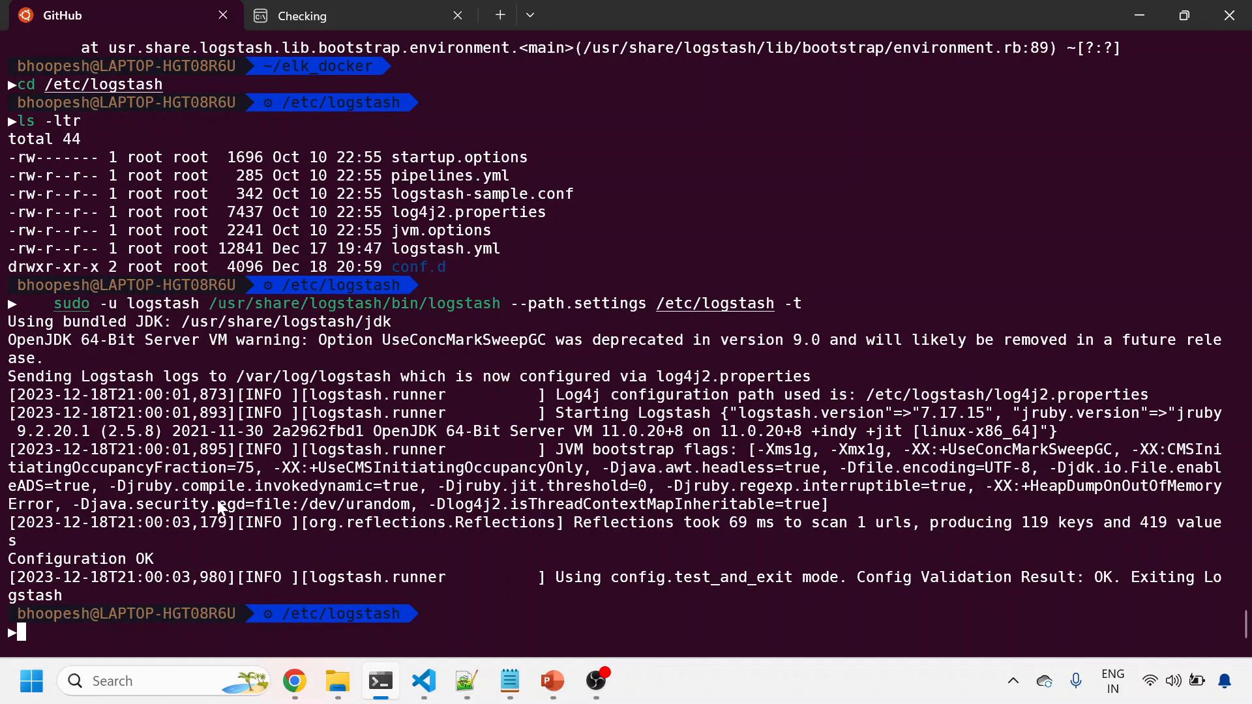
# - Start the Logstash service with the systemctl start command from the README
pyautogui.hotkey('alt', 'Tab')
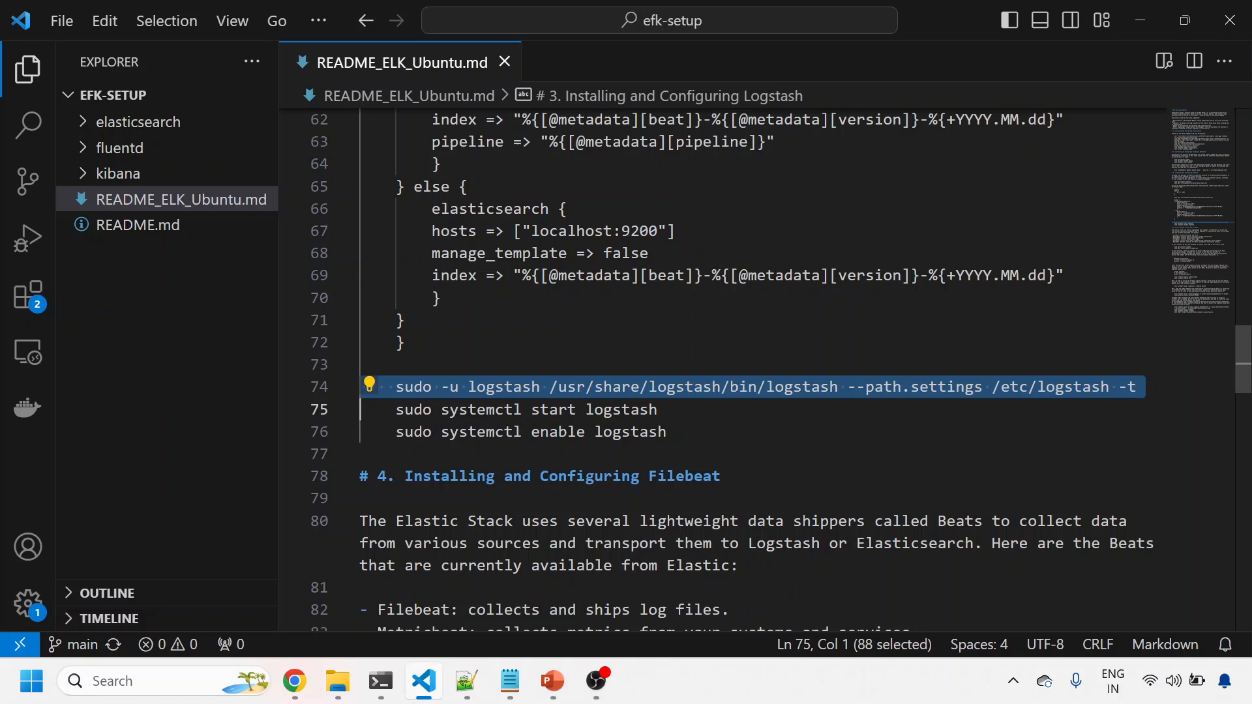
pyautogui.doubleClick(553, 409)
pyautogui.tripleClick(553, 410)
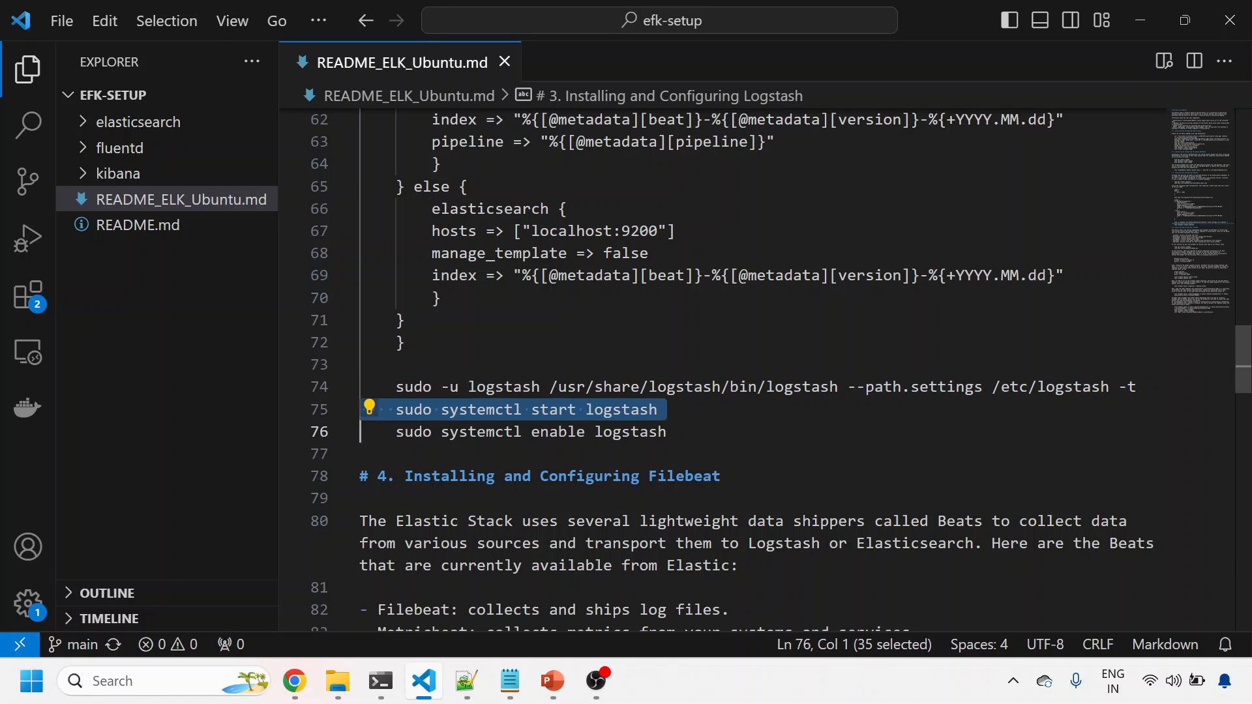
pyautogui.hotkey('ctrl', 'c')
pyautogui.hotkey('alt', 'Tab')
pyautogui.hotkey('ctrl', 'shift', 'v')
pyautogui.press('Return')
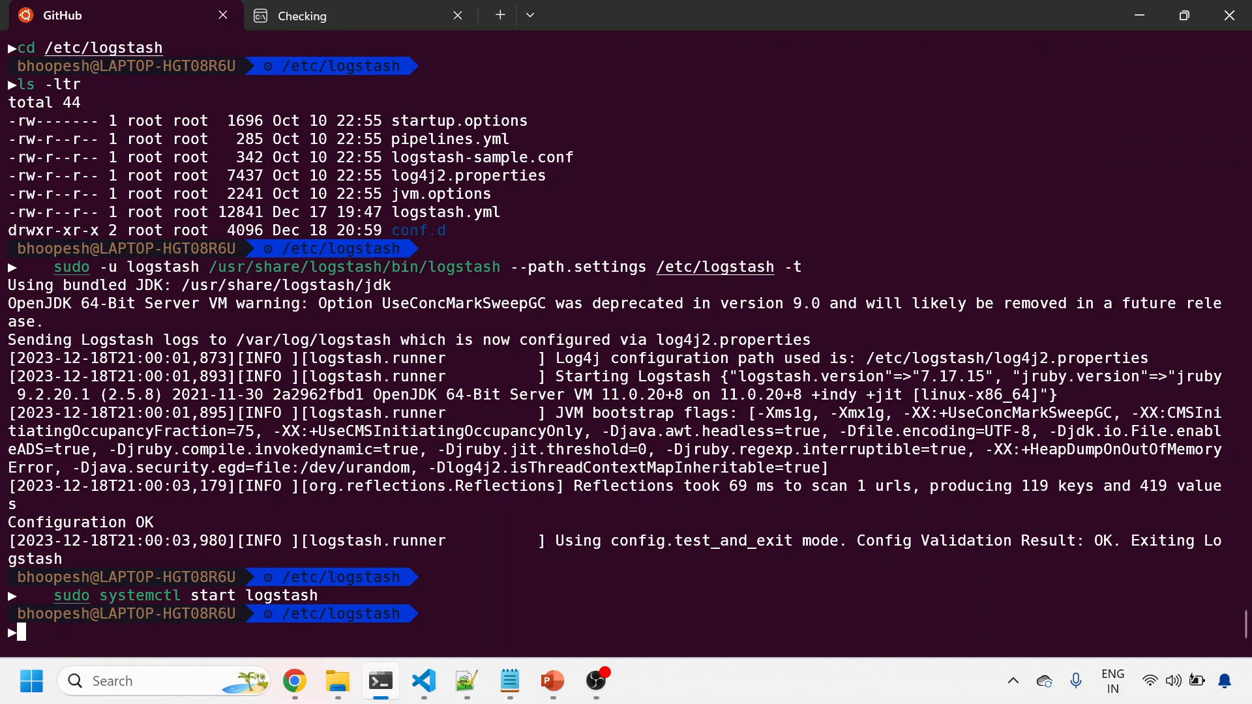
# - Enable Logstash at boot with systemctl enable, correcting and rerunning the command
pyautogui.hotkey('alt', 'Tab')
pyautogui.tripleClick(552, 432)
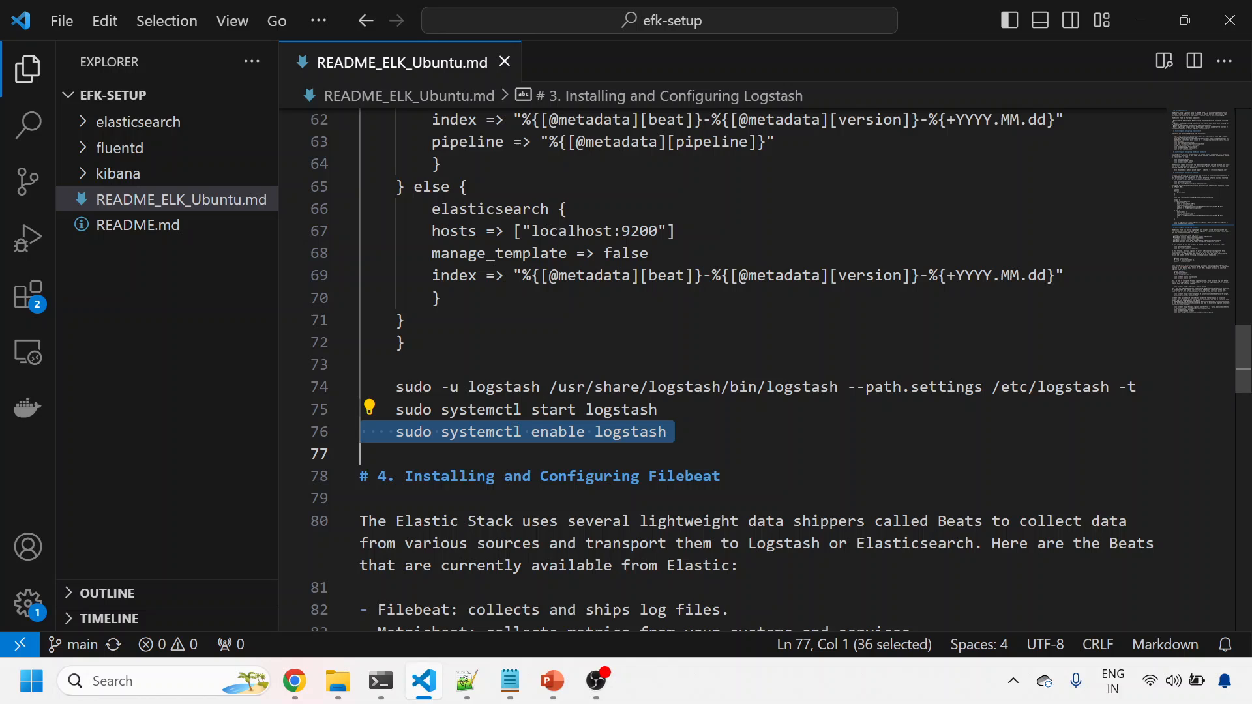
pyautogui.hotkey('ctrl', 'c')
pyautogui.hotkey('alt', 'Tab')
pyautogui.hotkey('ctrl', 'shift', 'v')
pyautogui.press('Return')
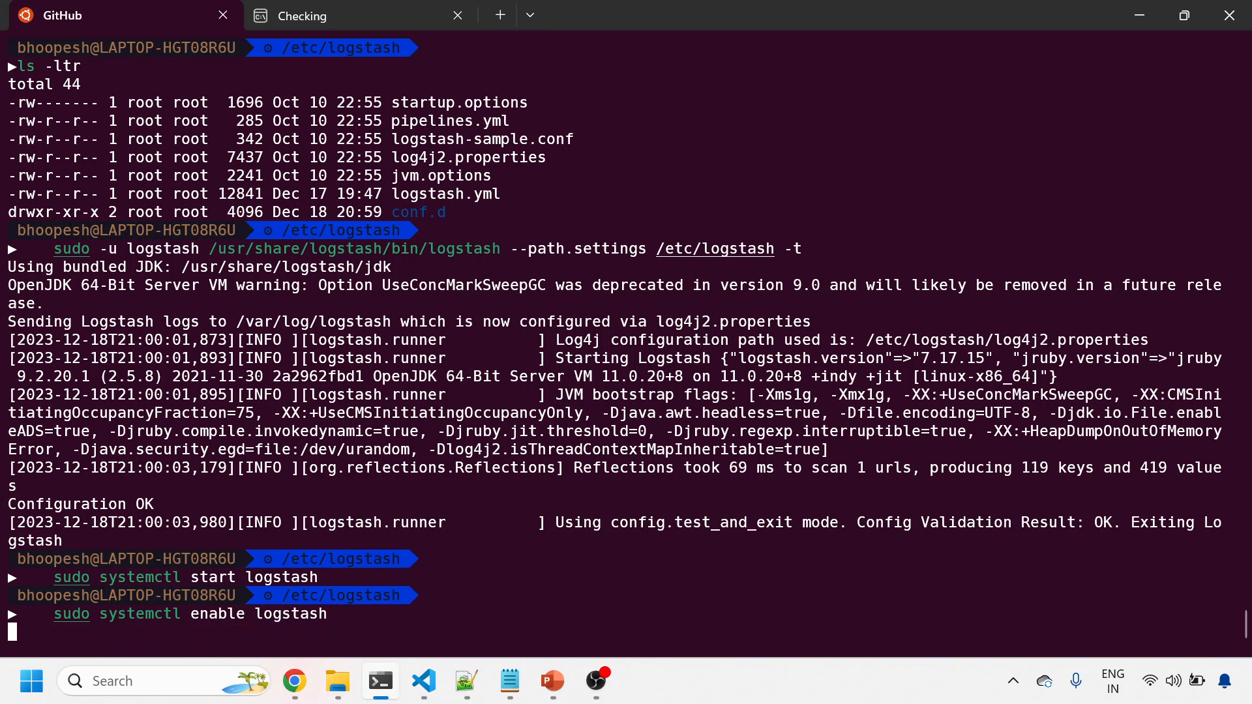
pyautogui.press('Up')
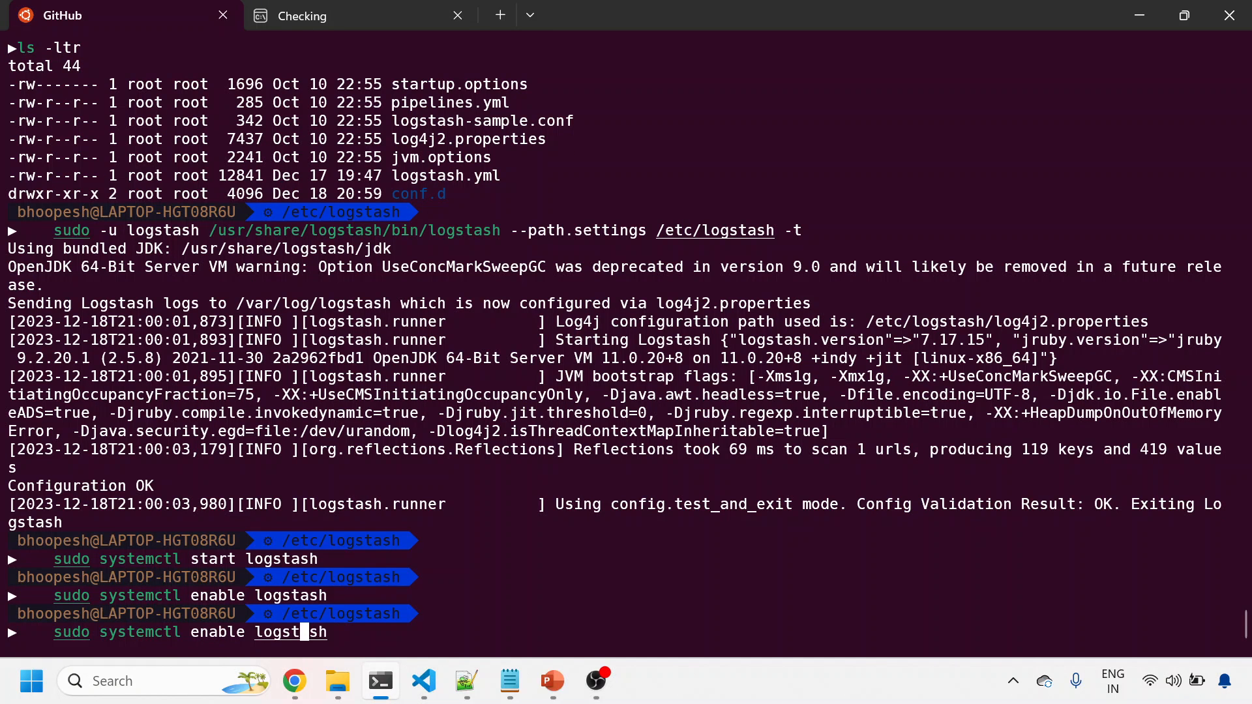
pyautogui.press('BackSpace')
pyautogui.write('h')
pyautogui.press('Return')
pyautogui.press('Up')
pyautogui.press('Up')
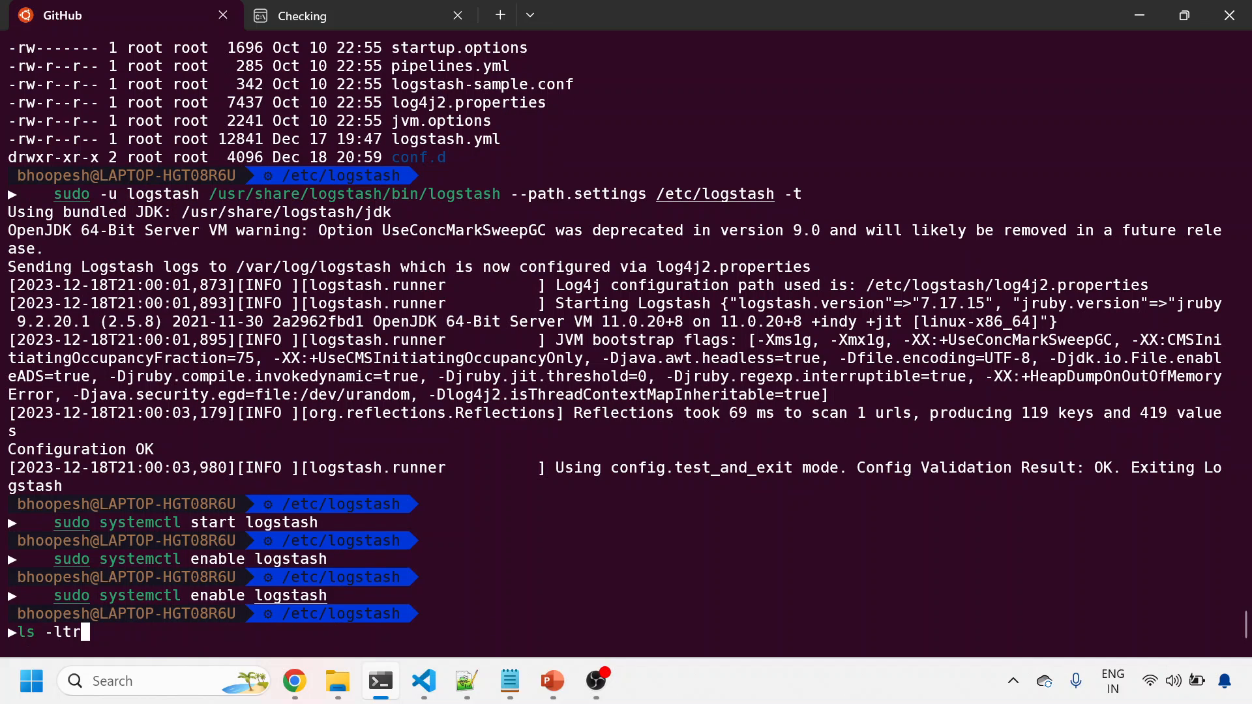
pyautogui.press('Down')
pyautogui.press('Down')
# - Check sudo systemctl status logstash shows active (running), then return to the README
pyautogui.hotkey('alt', 'Tab')
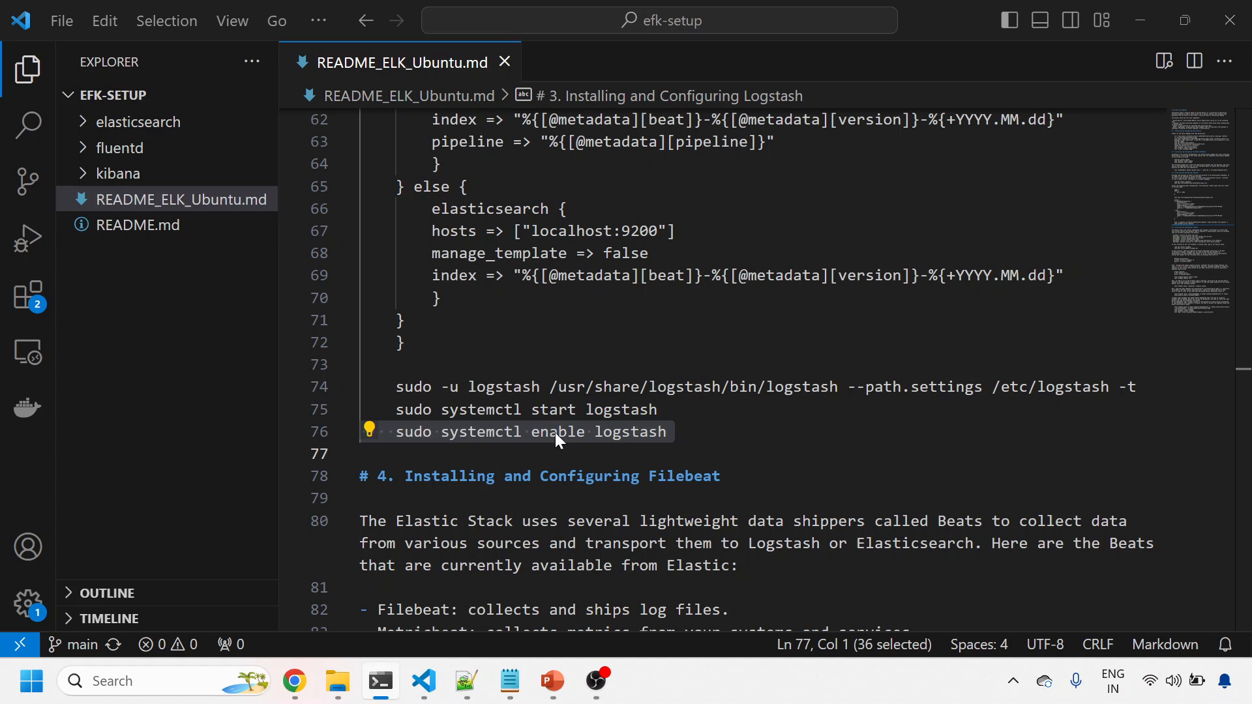
pyautogui.tripleClick(527, 409)
pyautogui.hotkey('alt', 'Tab')
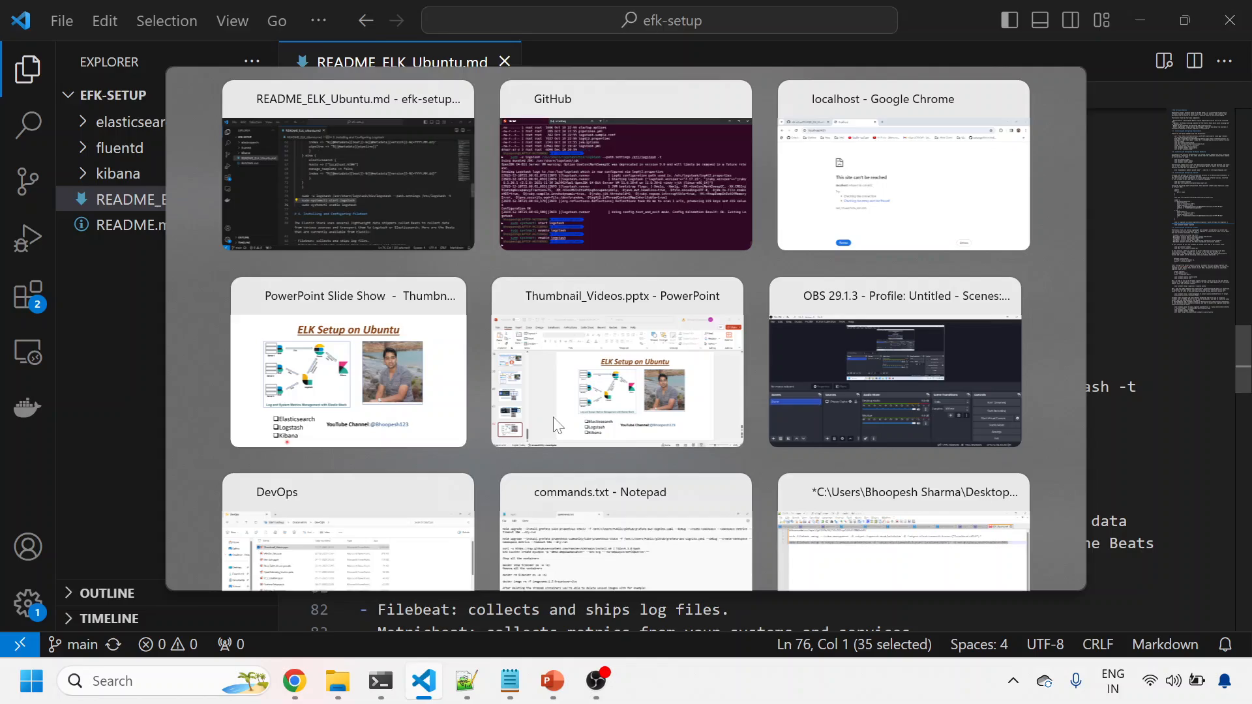
pyautogui.press('Left')
pyautogui.press('Left')
pyautogui.press('Left')
pyautogui.press('Left')
pyautogui.press('Left')
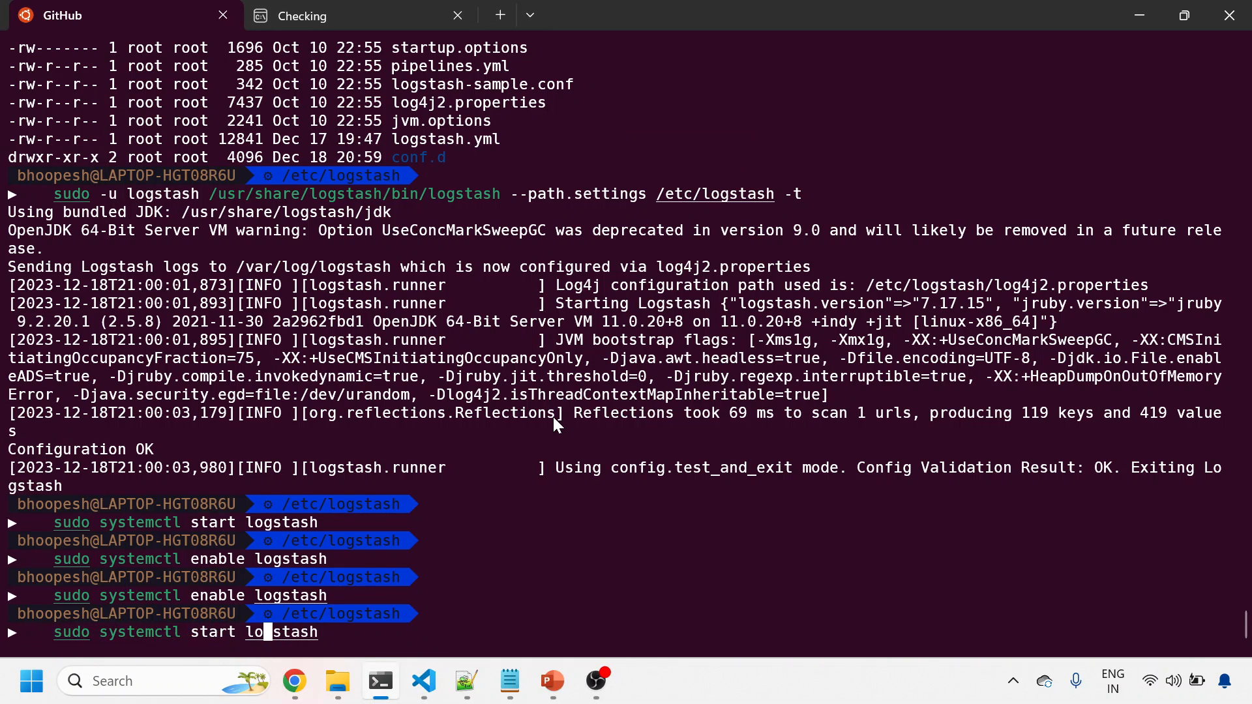
pyautogui.press('Left')
pyautogui.press('Left')
pyautogui.press('Left')
pyautogui.press('BackSpace')
pyautogui.press('BackSpace')
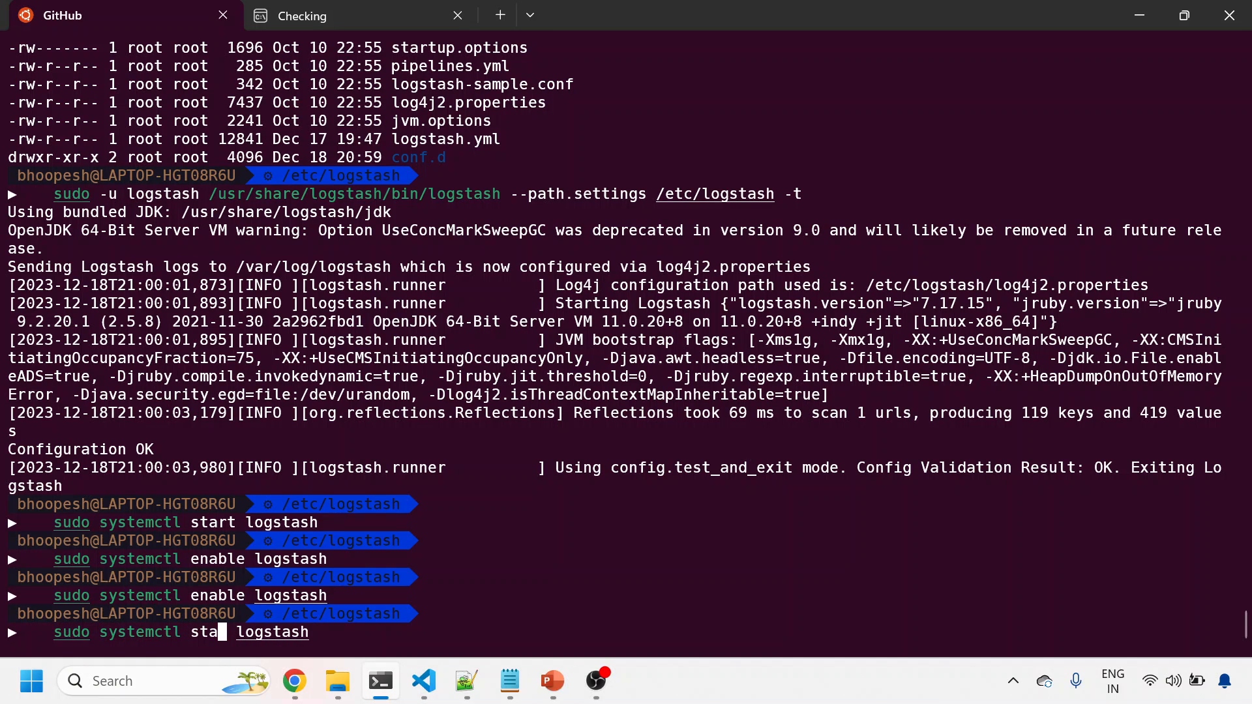
pyautogui.press('Delete')
pyautogui.write('tus')
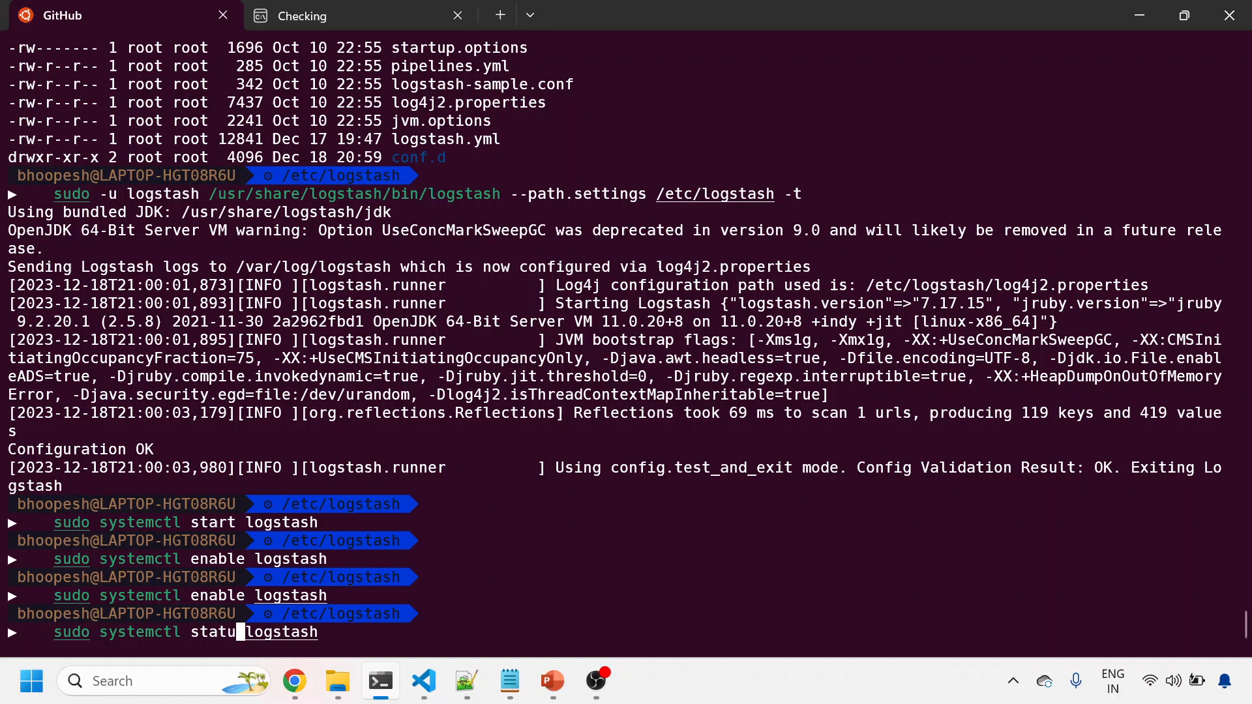
pyautogui.press('Return')
pyautogui.press('q')
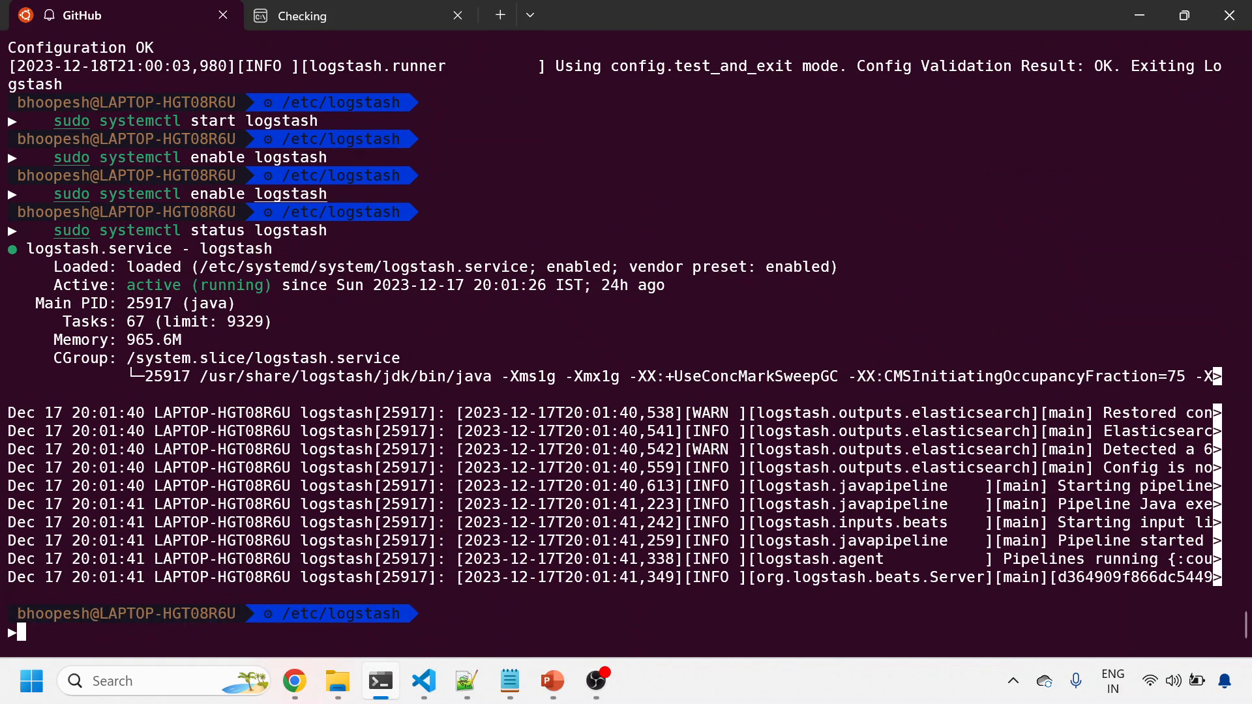
pyautogui.hotkey('alt', 'Tab')
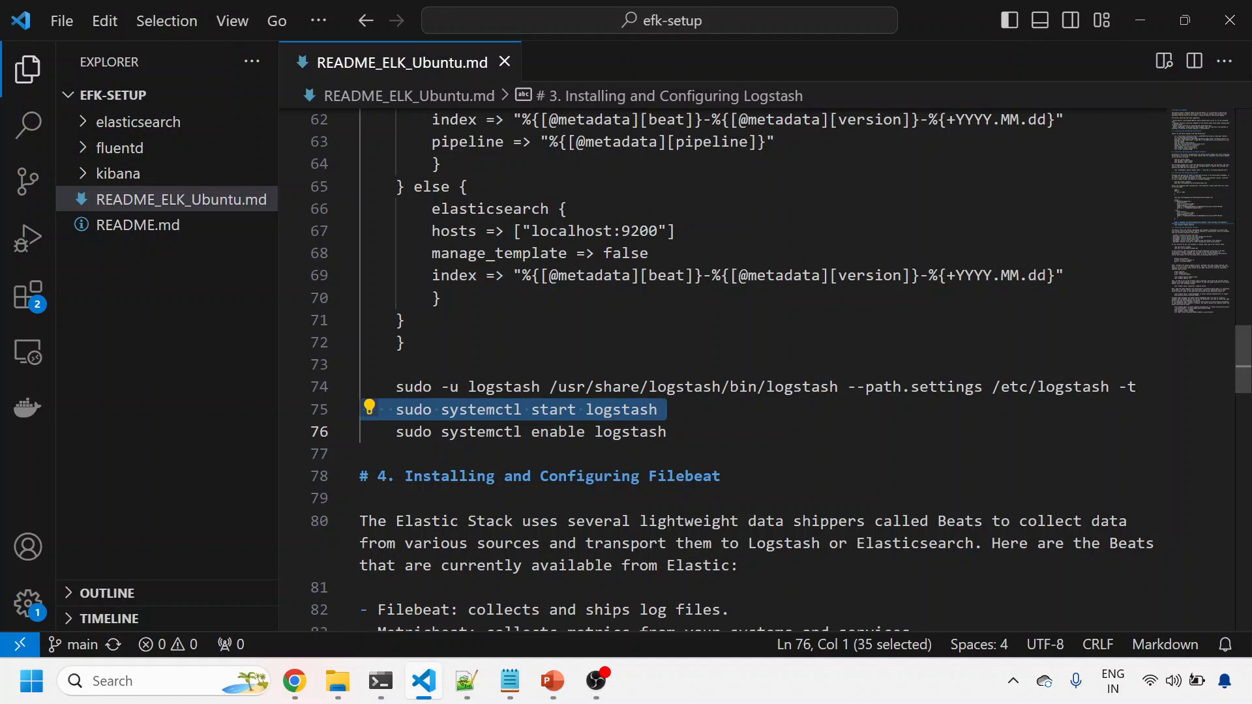
pyautogui.scroll(-2, 685, 392)
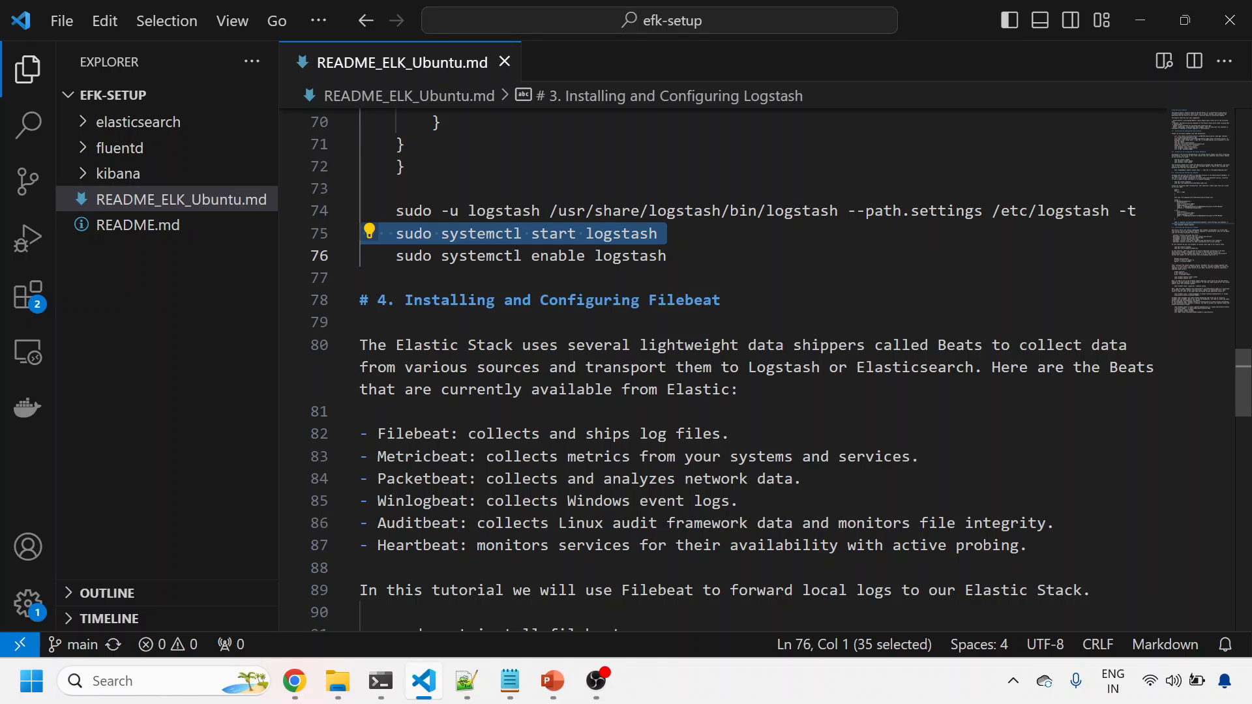
# - Review the Beats list (Metricbeat, Packetbeat, Winlogbeat, Auditbeat, Heartbeat) and select sudo apt install filebeat
pyautogui.doubleClick(608, 433)
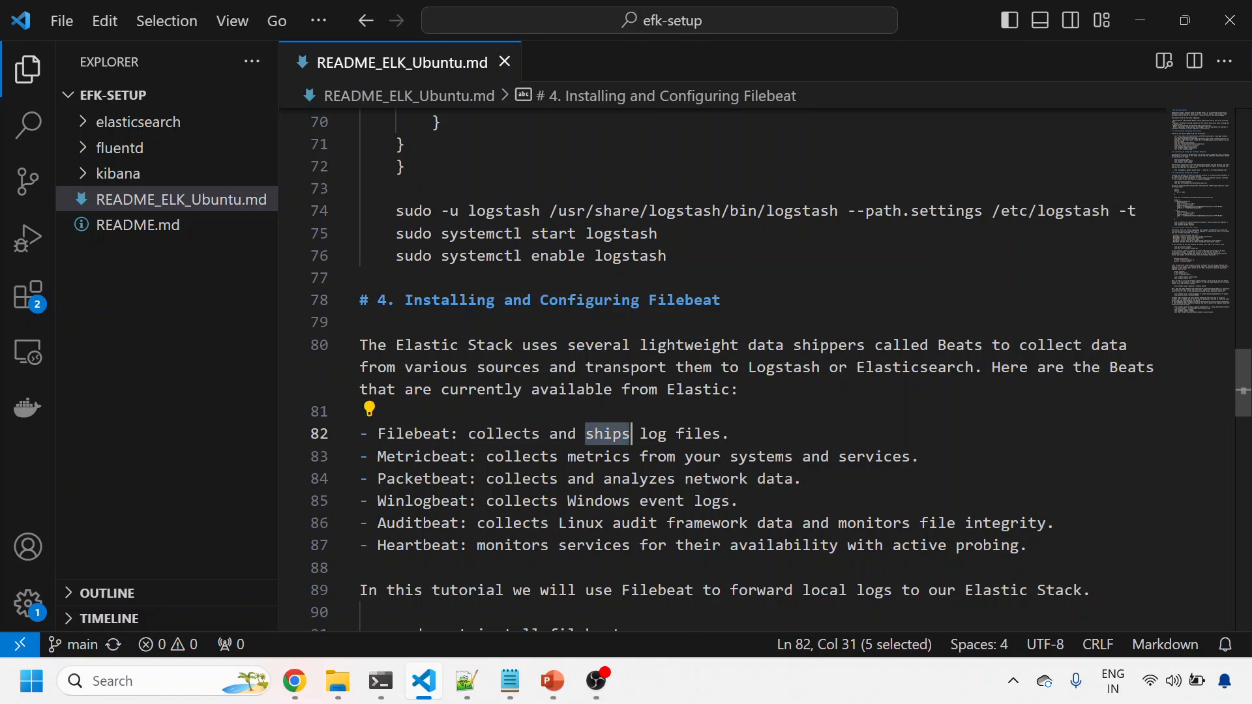
pyautogui.doubleClick(423, 456)
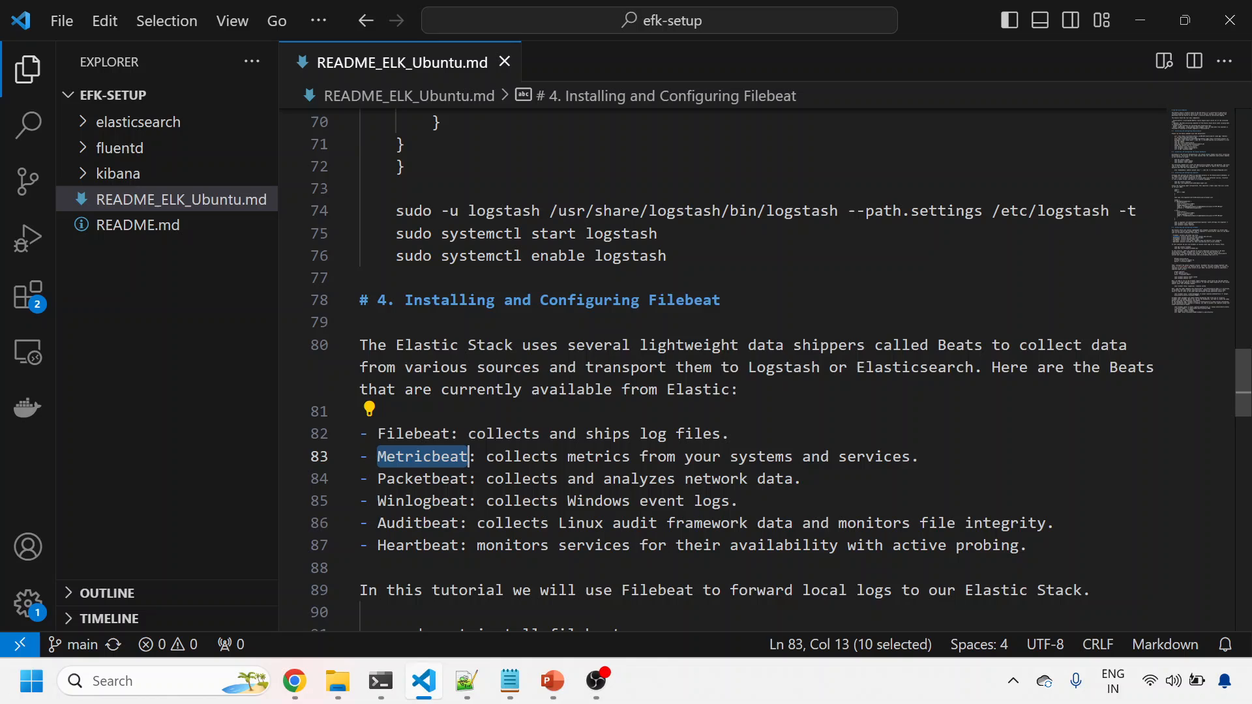
pyautogui.doubleClick(423, 478)
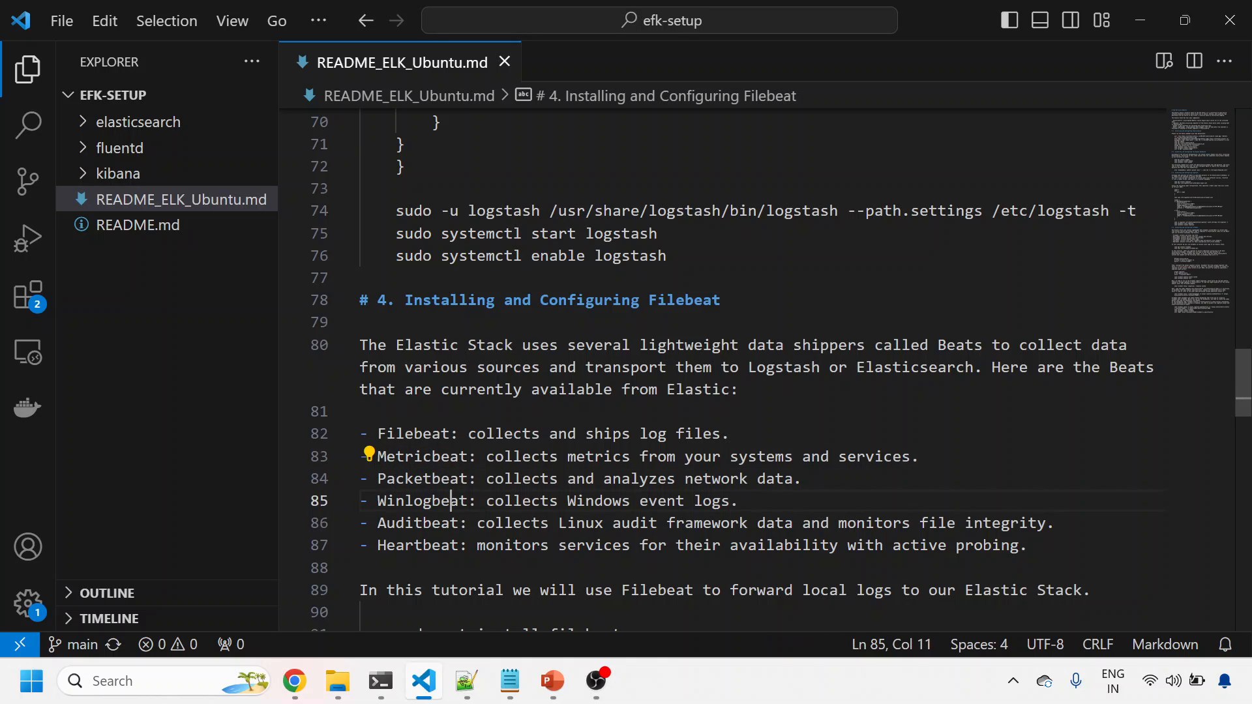
pyautogui.doubleClick(422, 501)
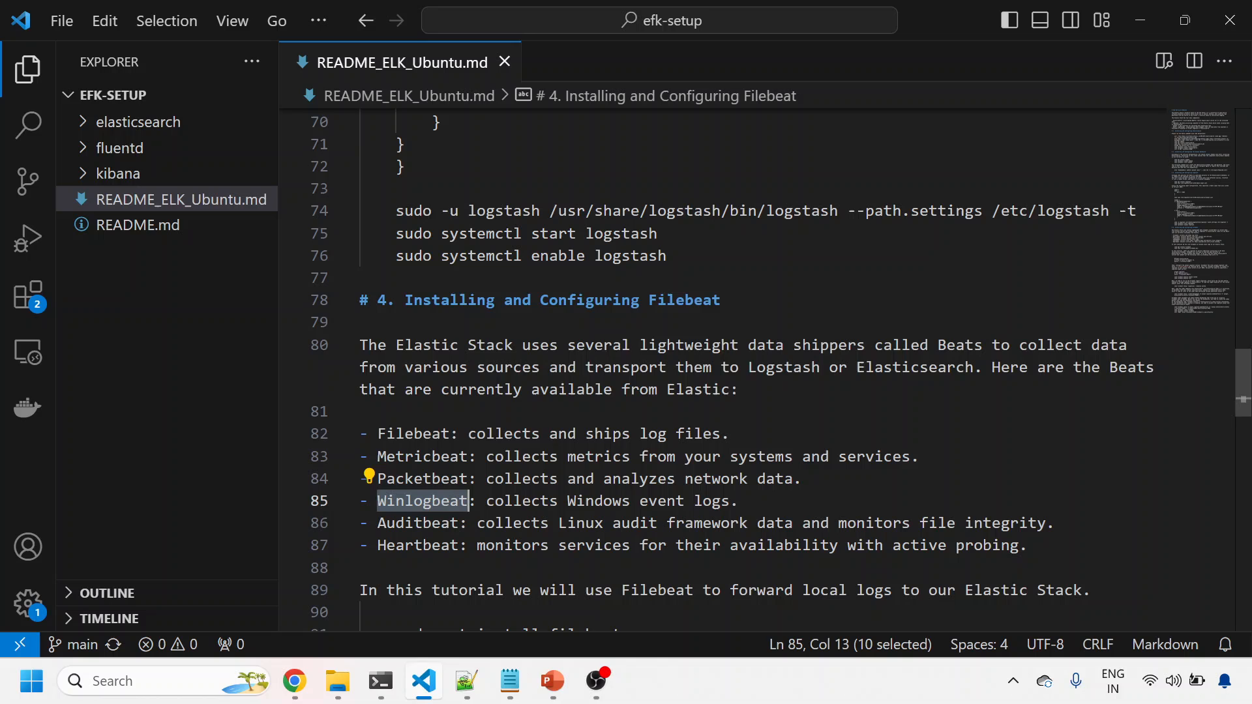
pyautogui.doubleClick(418, 523)
pyautogui.scroll(-3, 685, 441)
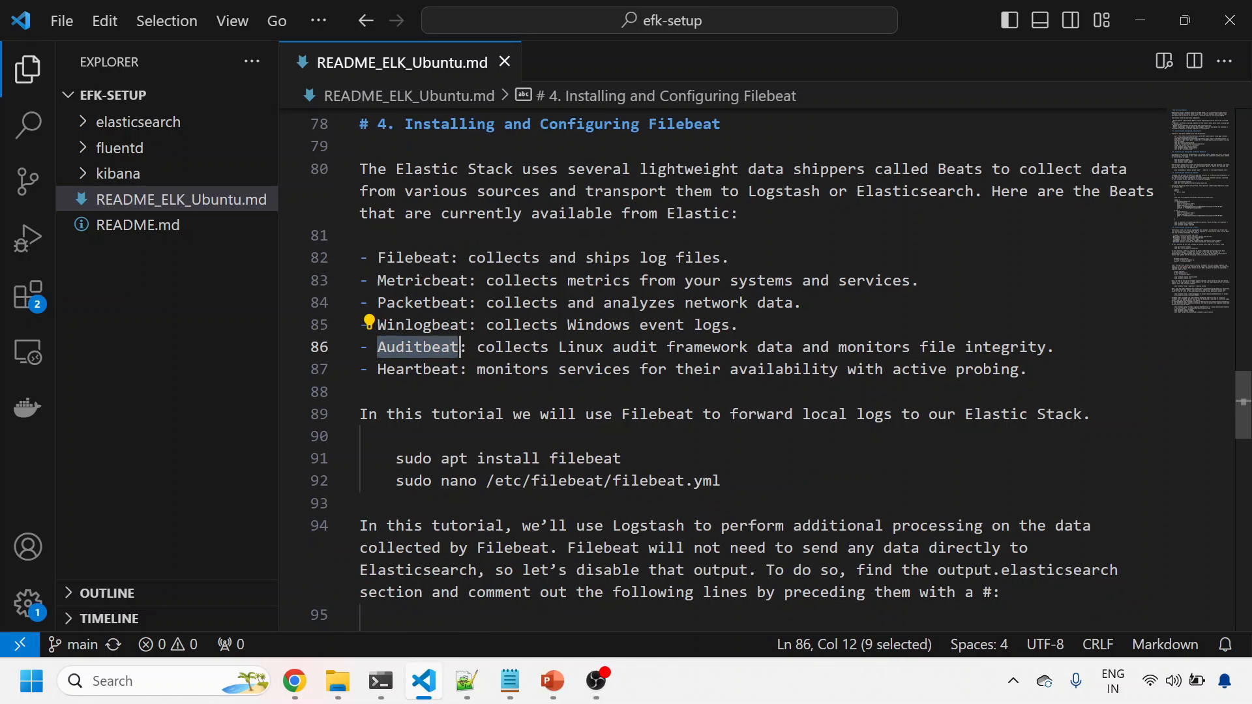
pyautogui.doubleClick(418, 369)
pyautogui.moveTo(622, 458); pyautogui.dragTo(395, 459)
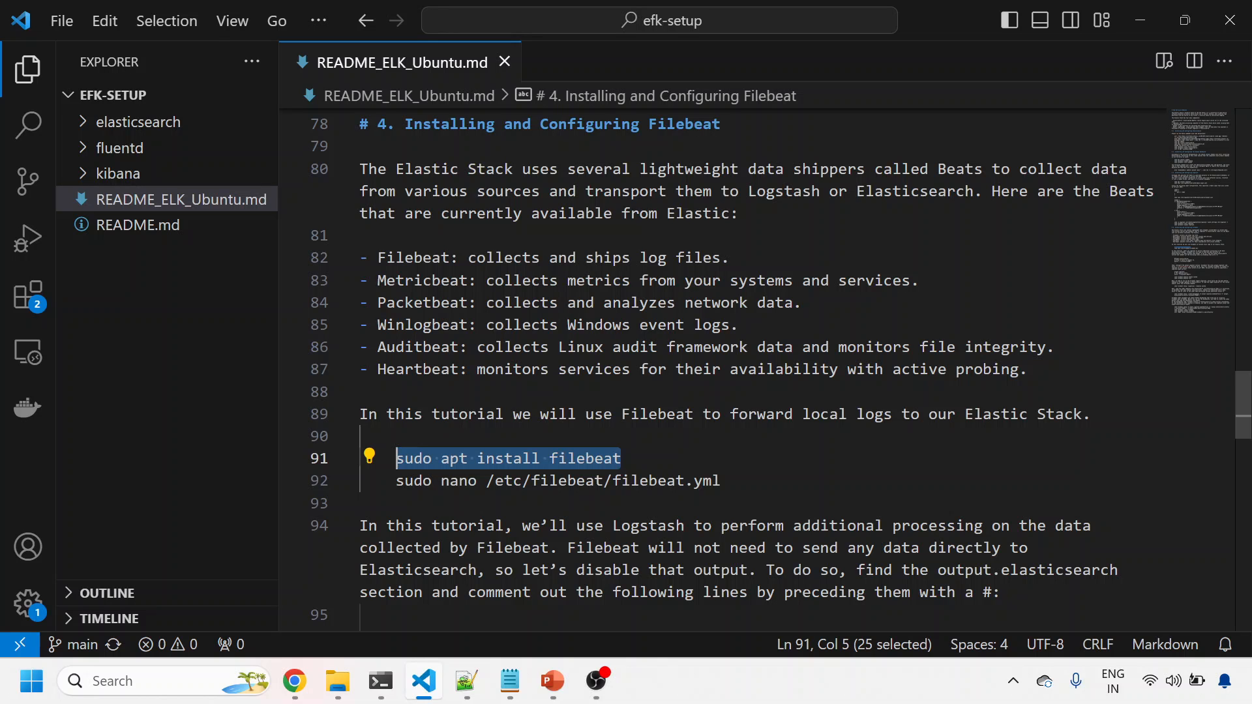
# - Install Filebeat with sudo apt install filebeat
pyautogui.hotkey('ctrl', 'c')
pyautogui.hotkey('alt', 'Tab')
pyautogui.hotkey('ctrl', 'shift', 'v')
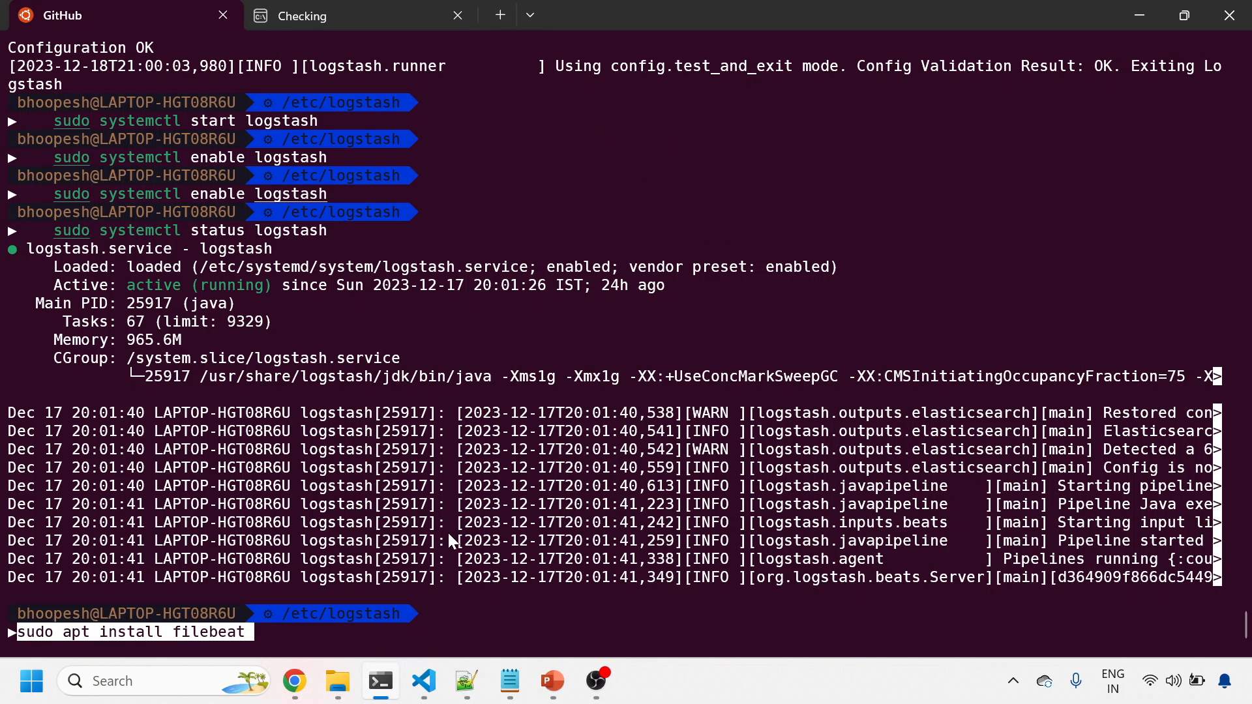
pyautogui.press('Return')
# - Open /etc/filebeat/filebeat.yml in nano using the README command
pyautogui.hotkey('alt', 'Tab')
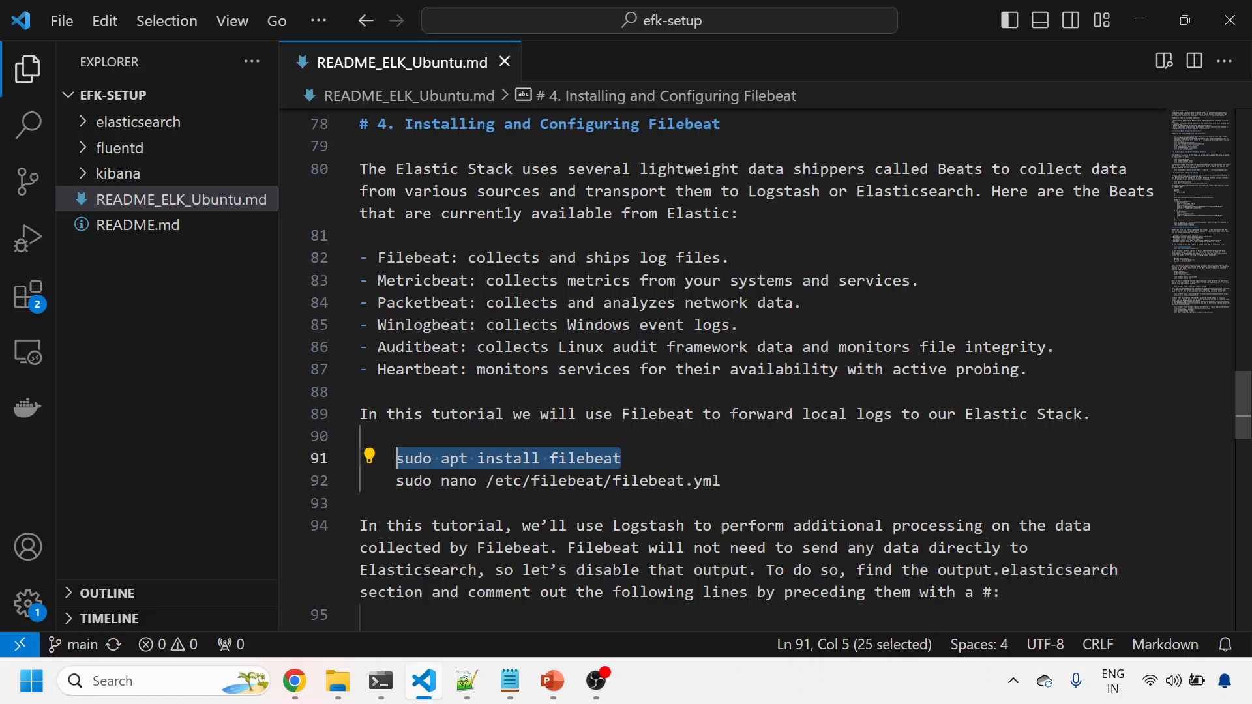
pyautogui.click(723, 480)
pyautogui.moveTo(722, 481); pyautogui.dragTo(395, 481)
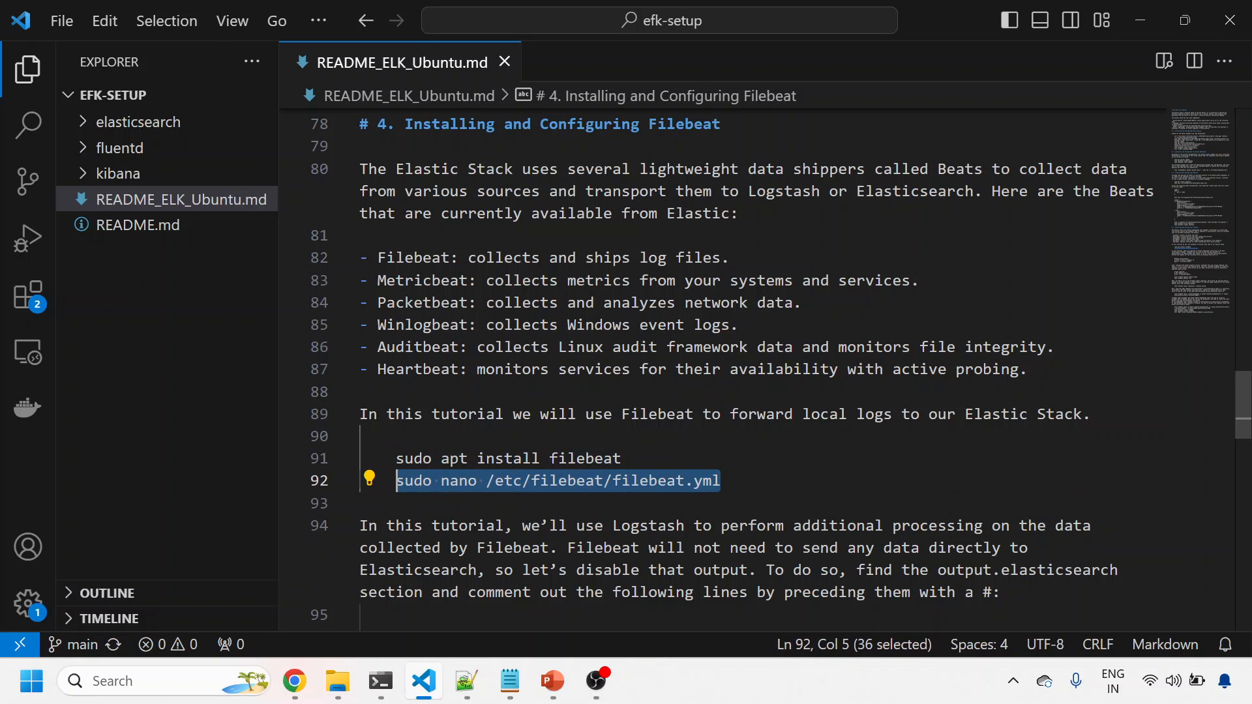
pyautogui.hotkey('ctrl', 'c')
pyautogui.hotkey('alt', 'Tab')
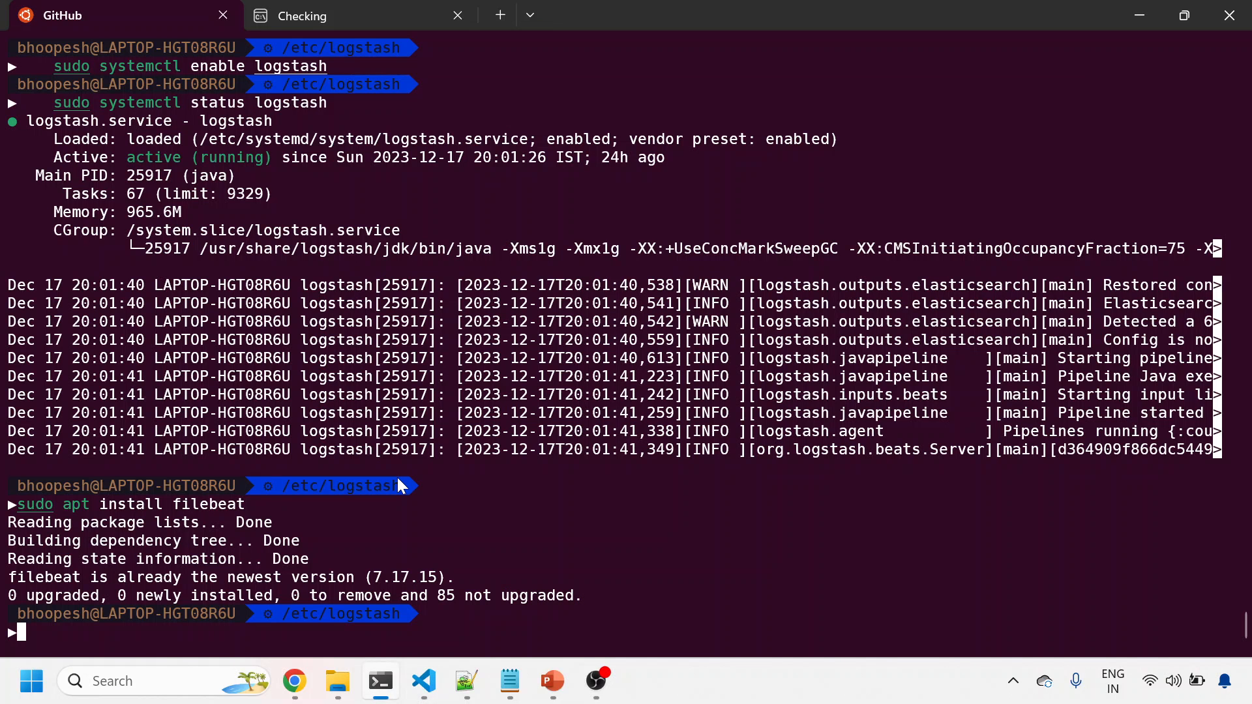
pyautogui.hotkey('alt', 'Tab')
pyautogui.hotkey('alt', 'Tab')
pyautogui.hotkey('ctrl', 'shift', 'v')
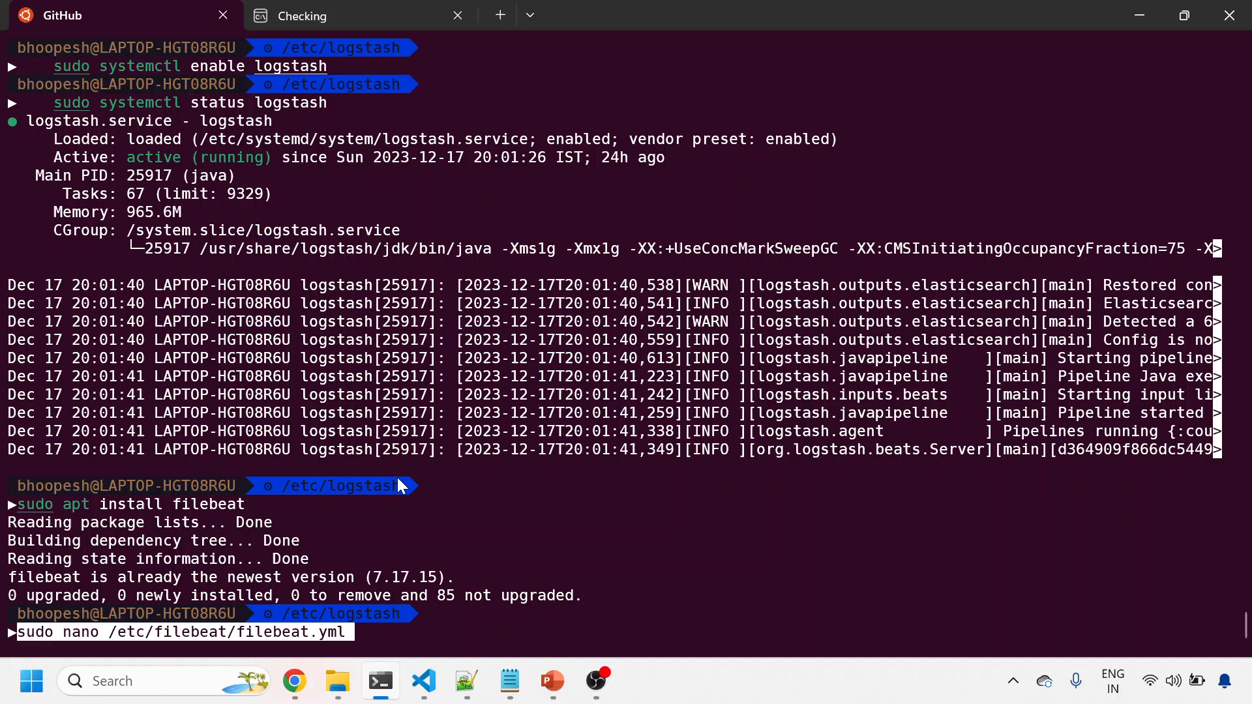
pyautogui.press('Return')
pyautogui.hotkey('alt', 'Tab')
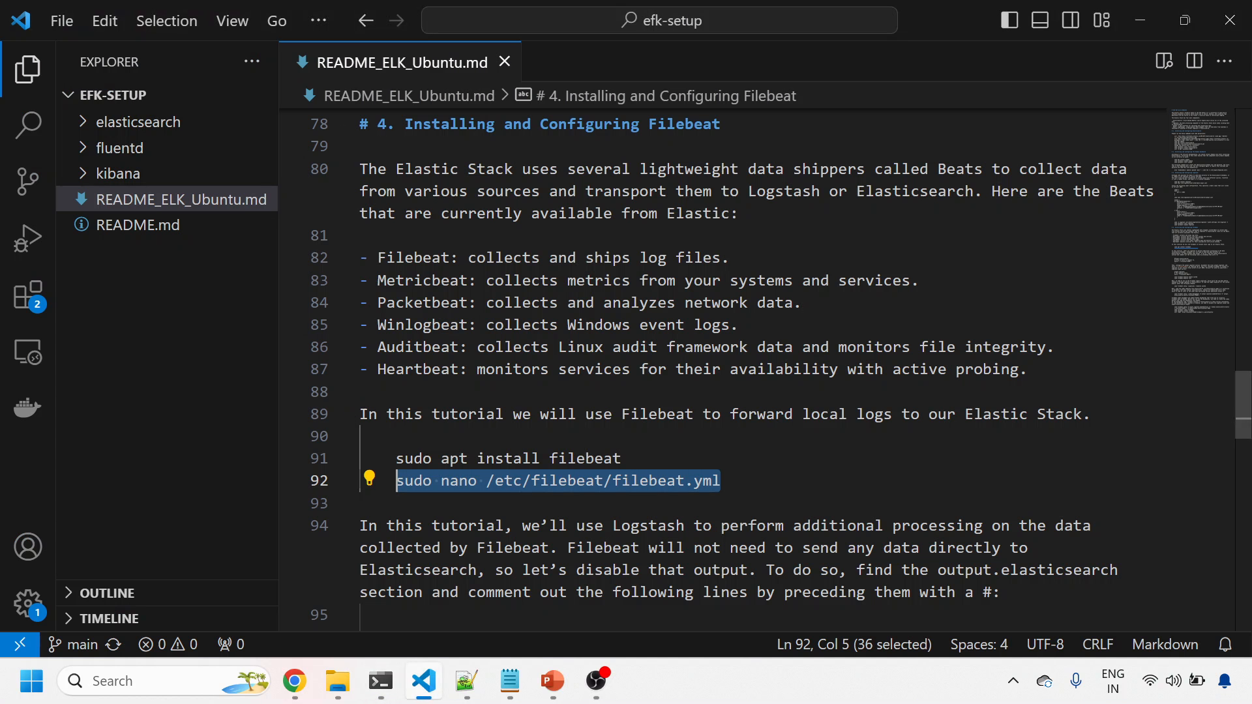
pyautogui.scroll(-3, 686, 392)
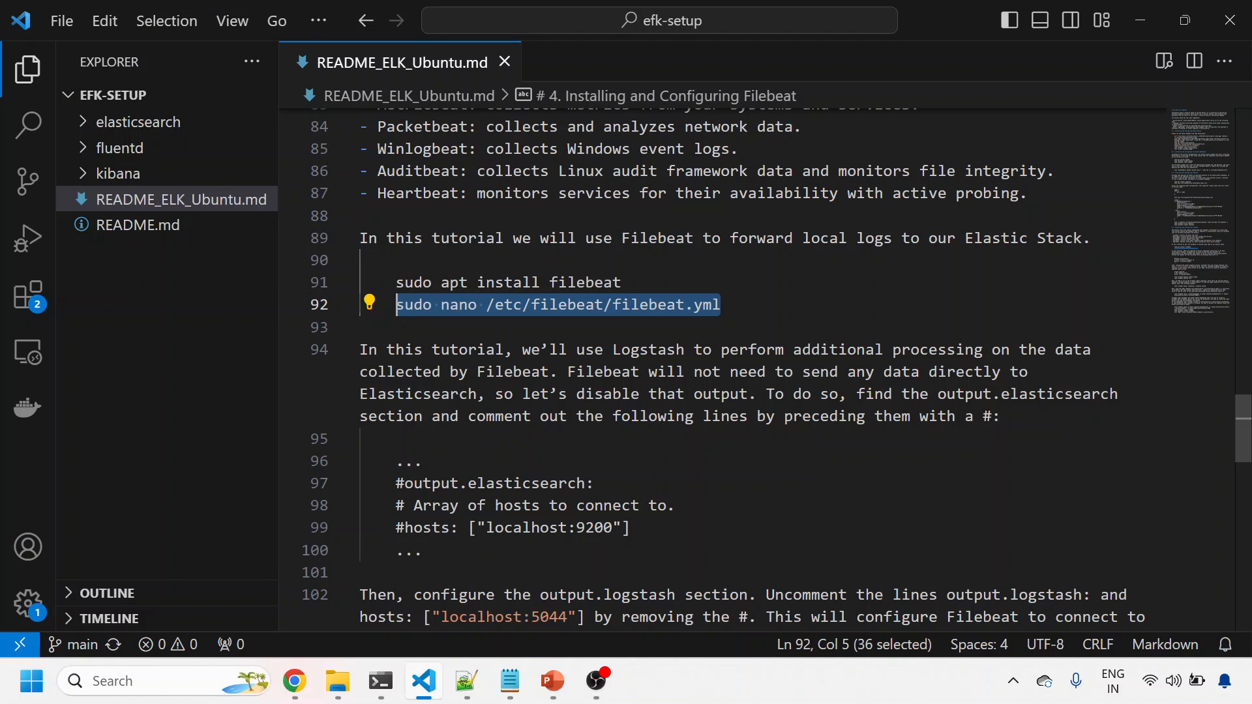
pyautogui.scroll(-2, 686, 391)
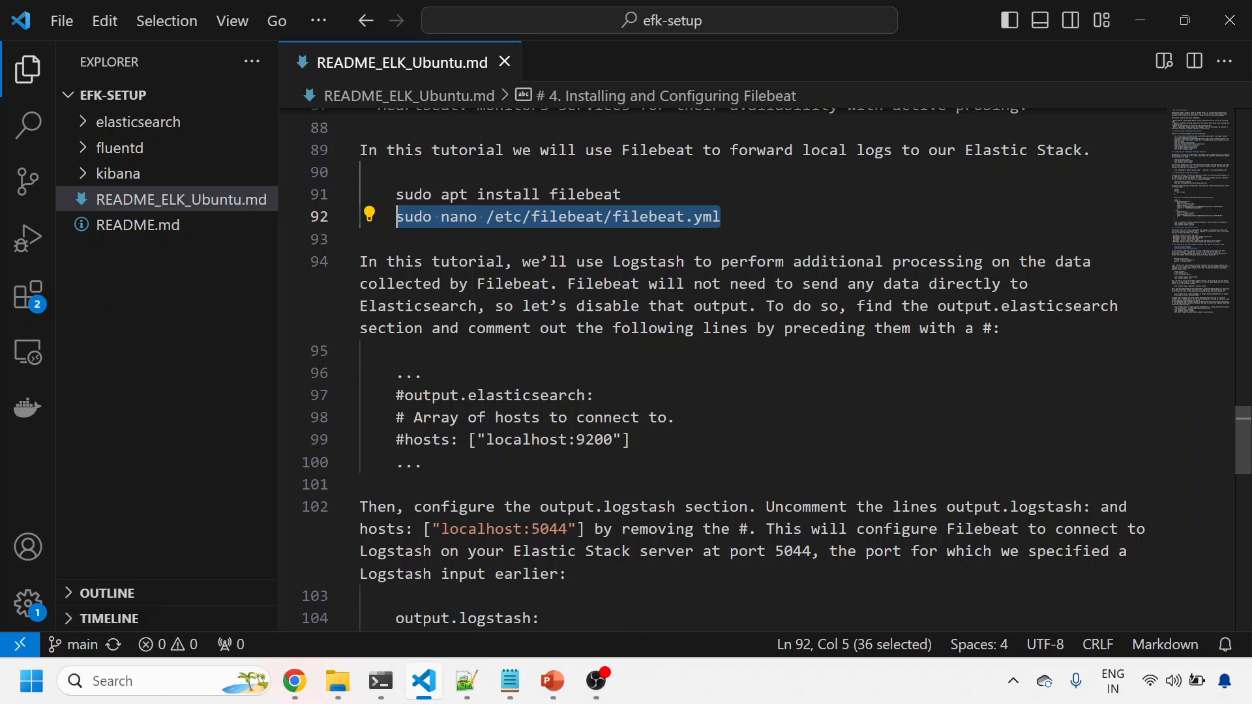
pyautogui.scroll(-3, 686, 391)
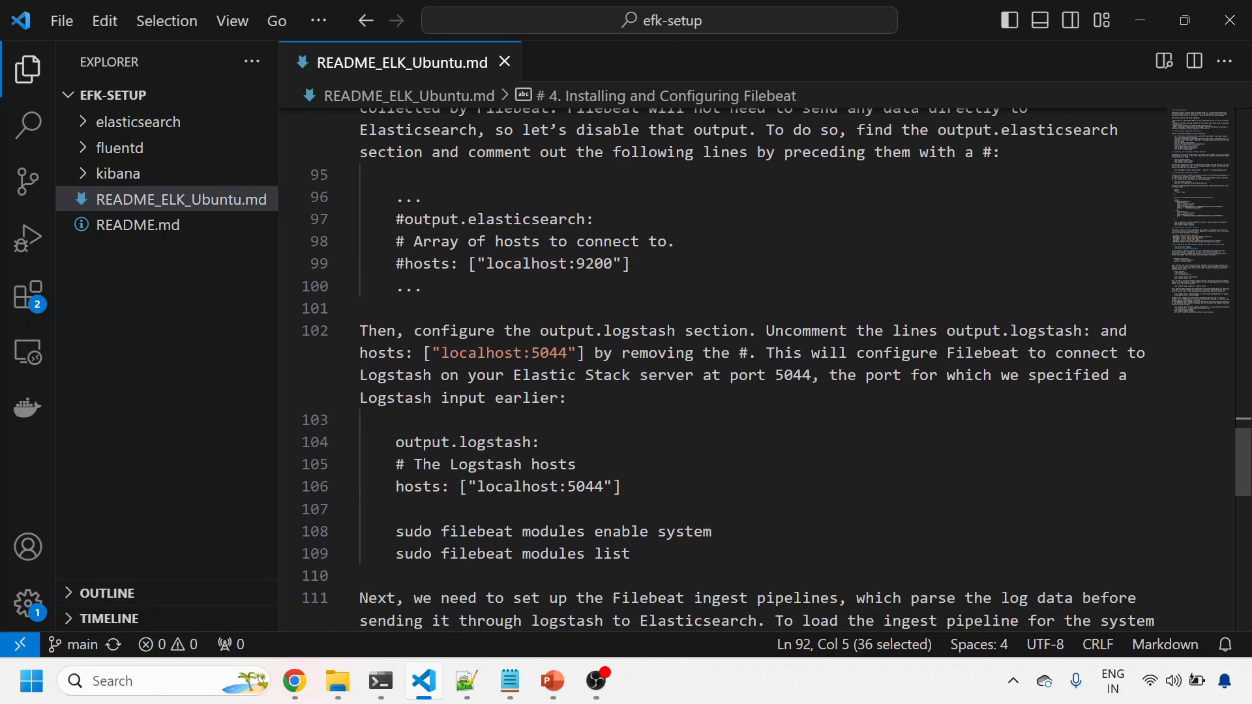
# - Scroll to Outputs, confirming Elasticsearch output is commented out and Logstash uses localhost:5044
pyautogui.hotkey('alt', 'Tab')
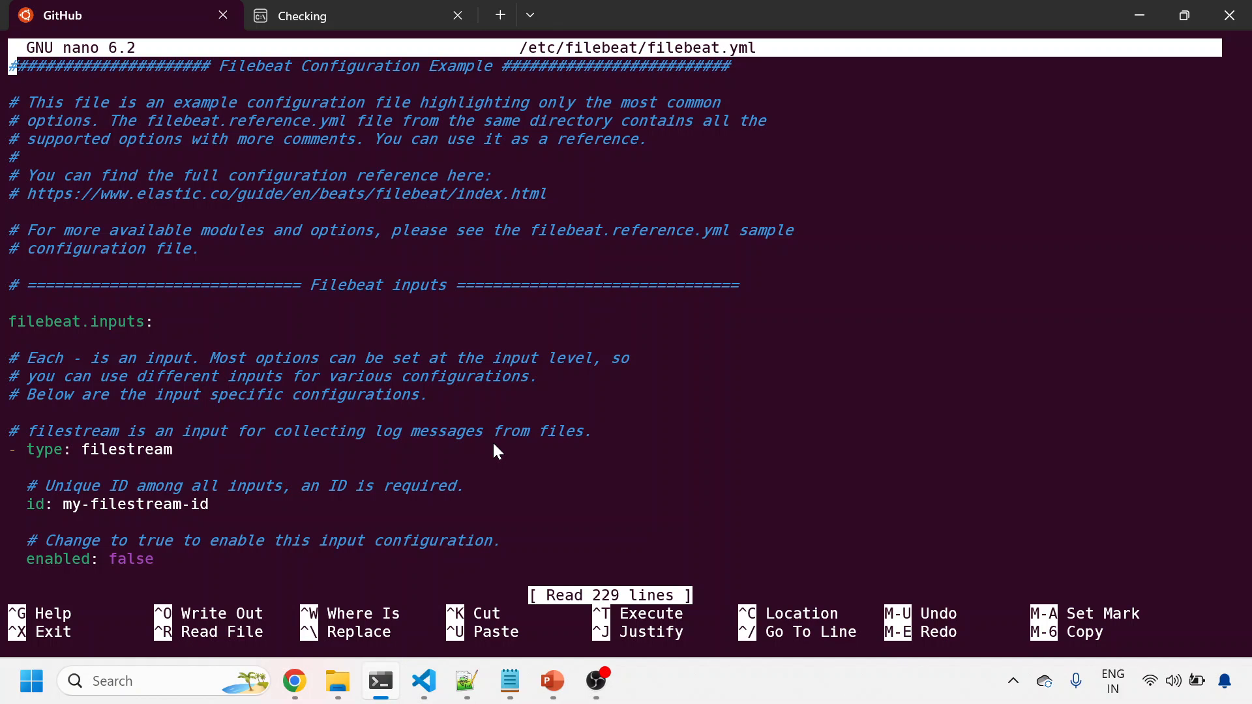
pyautogui.press('Down')
pyautogui.press('Down')
pyautogui.press('Down')
pyautogui.press('Down')
pyautogui.press('Down')
pyautogui.press('Down')
pyautogui.press('Down')
pyautogui.press('Down')
pyautogui.press('Down')
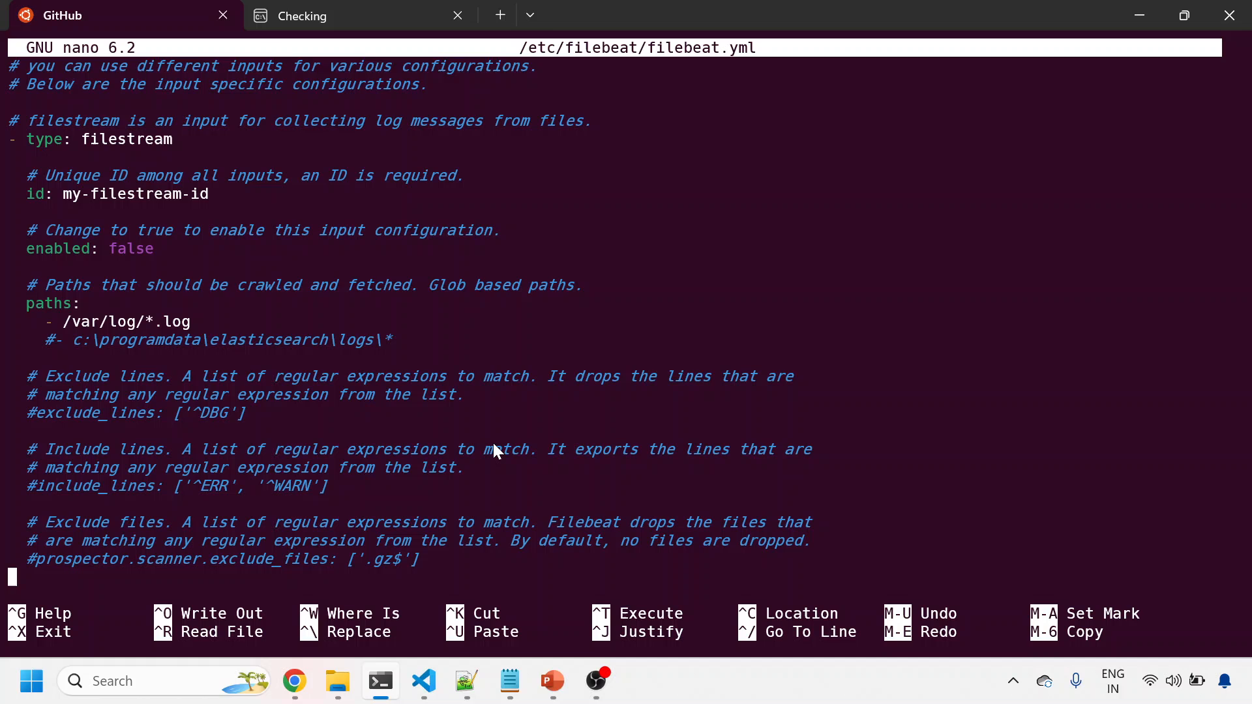
pyautogui.press('Down')
pyautogui.press('Down')
pyautogui.press('Down')
pyautogui.press('Down')
pyautogui.press('Down')
pyautogui.press('Down')
pyautogui.press('Down')
pyautogui.press('Down')
pyautogui.press('Down')
pyautogui.press('Down')
pyautogui.press('Down')
pyautogui.press('Down')
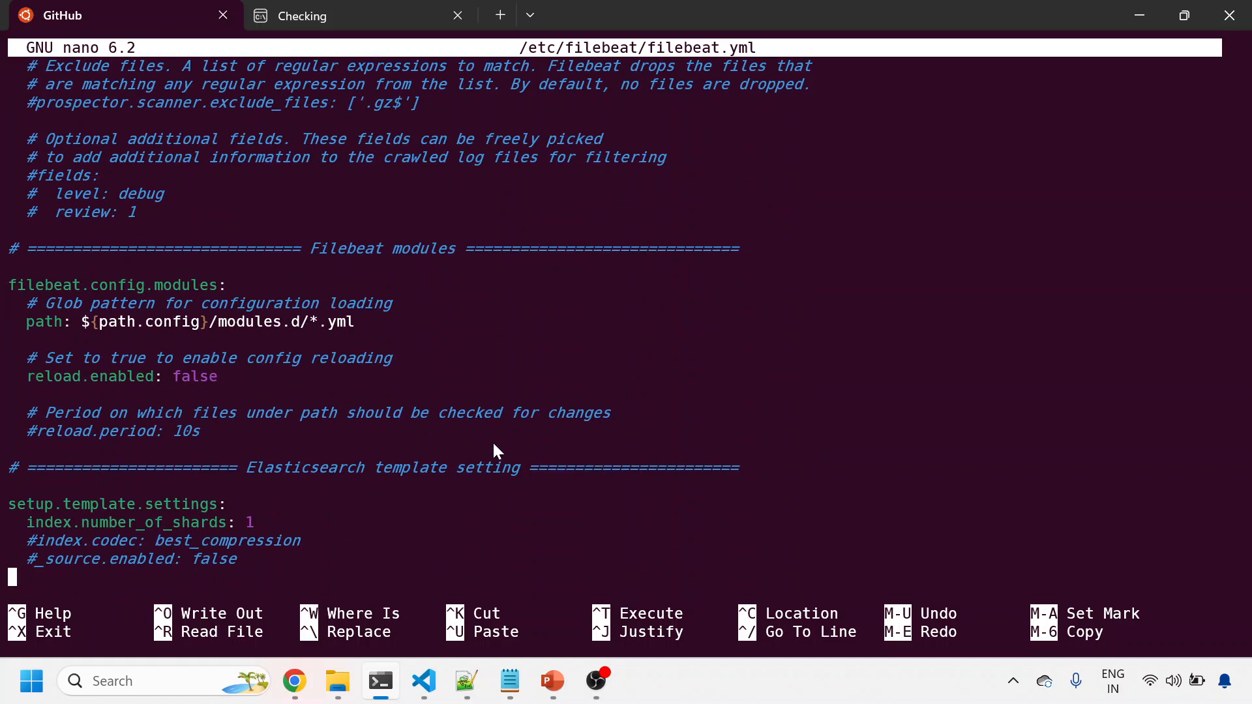
pyautogui.press('Down')
pyautogui.press('Down')
pyautogui.press('Down')
pyautogui.press('Down')
pyautogui.press('Down')
pyautogui.press('Down')
pyautogui.press('Down')
pyautogui.press('Down')
pyautogui.press('Down')
pyautogui.press('Down')
pyautogui.press('Down')
pyautogui.press('Down')
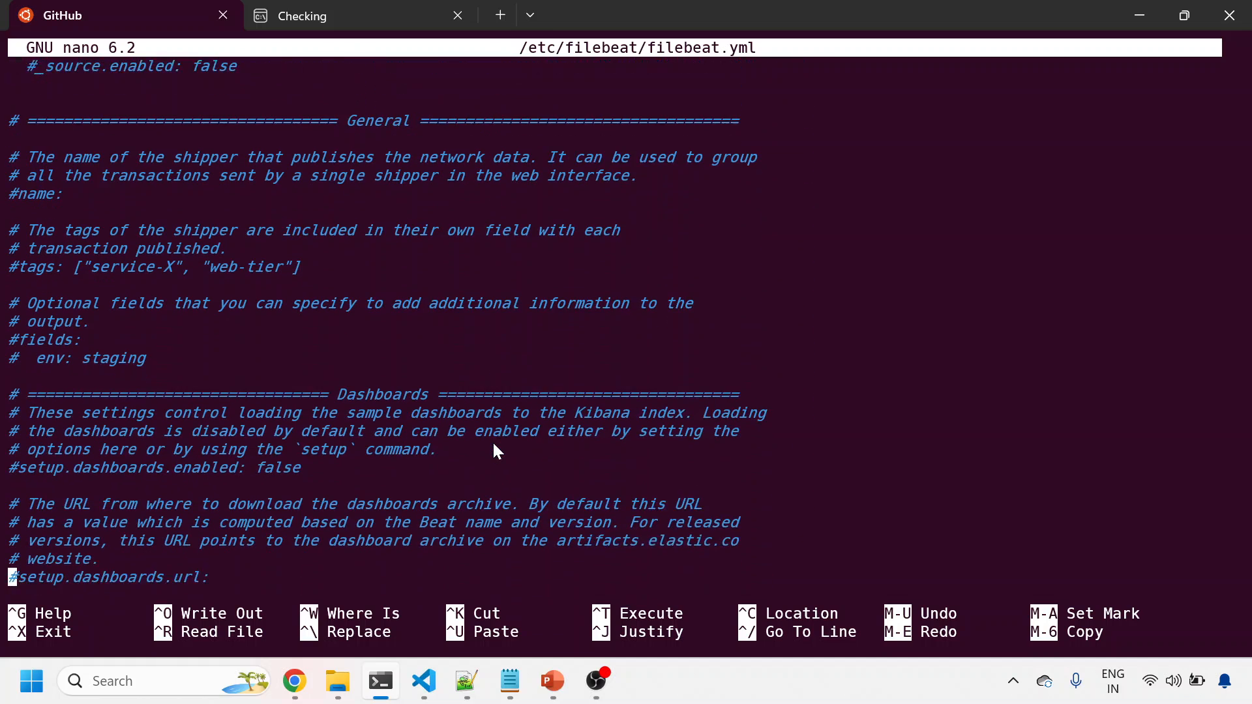
pyautogui.press('Down')
pyautogui.press('Down')
pyautogui.press('Down')
pyautogui.press('Down')
pyautogui.press('Down')
pyautogui.press('Down')
pyautogui.press('Down')
pyautogui.press('Down')
pyautogui.press('Down')
pyautogui.press('Down')
pyautogui.press('Down')
pyautogui.press('Down')
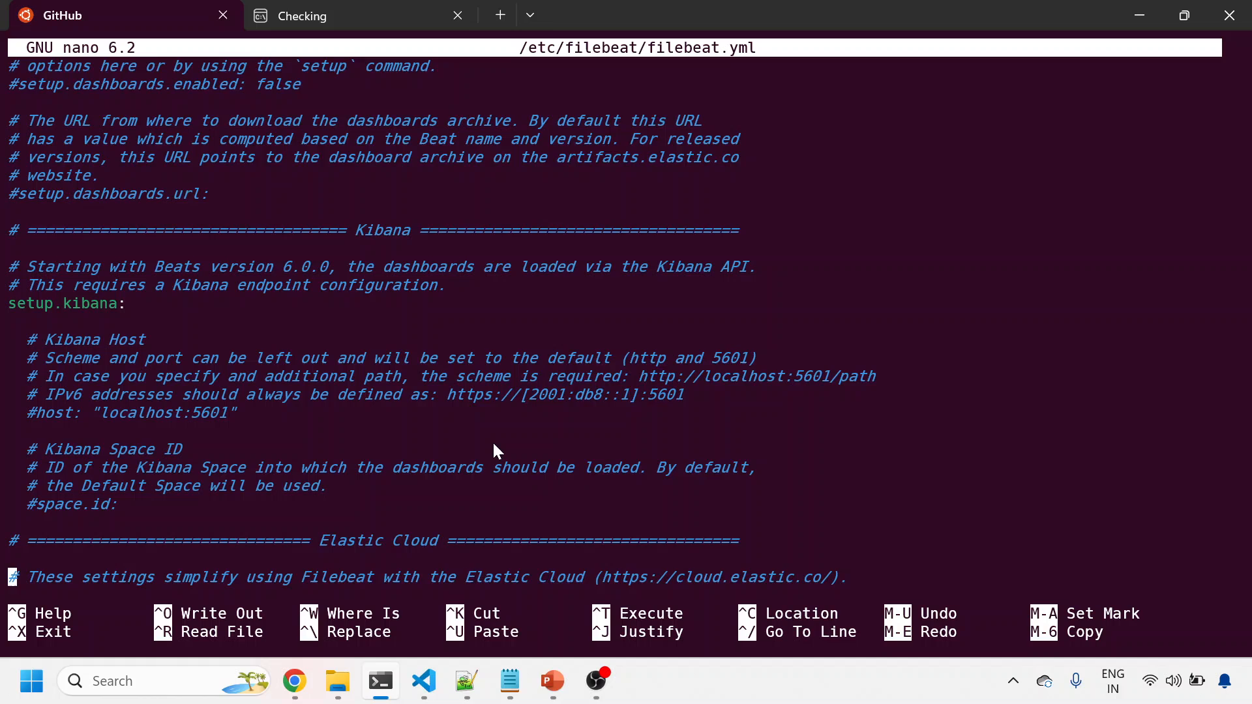
pyautogui.press('Down')
pyautogui.press('Down')
pyautogui.press('Down')
pyautogui.press('Down')
pyautogui.press('Down')
pyautogui.press('Down')
pyautogui.press('Down')
pyautogui.press('Down')
pyautogui.press('Down')
pyautogui.press('Down')
pyautogui.press('Down')
pyautogui.press('Down')
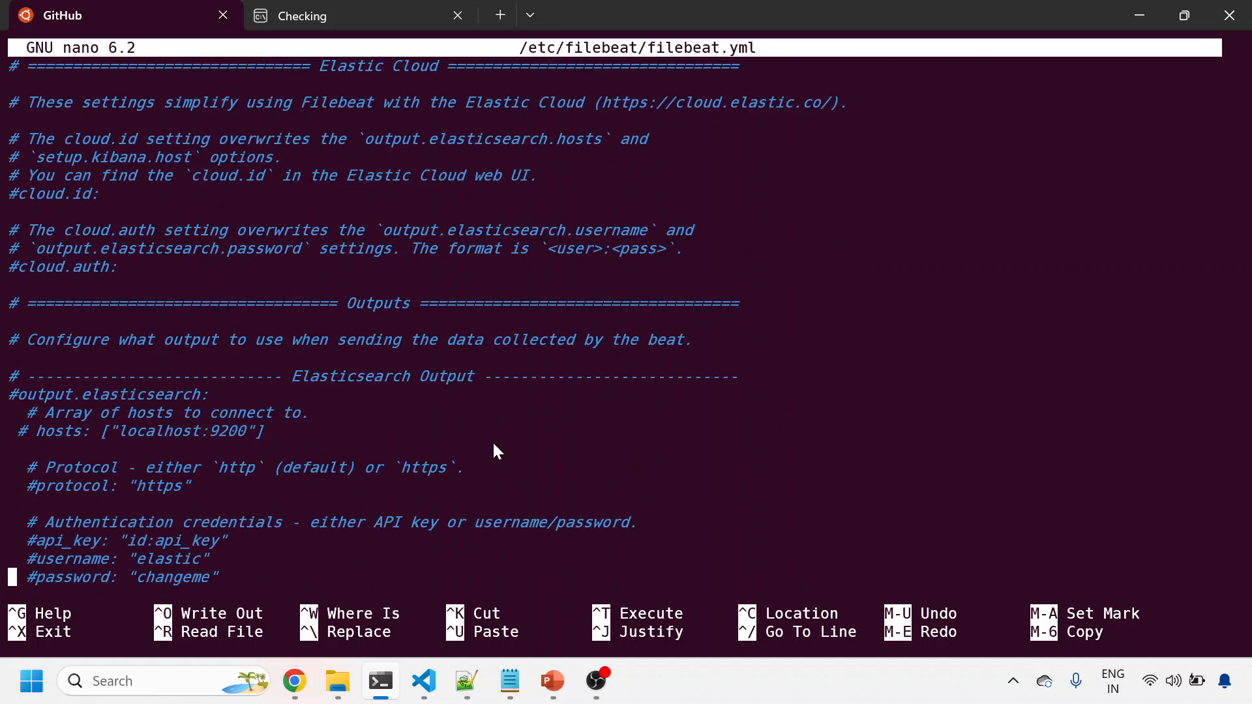
pyautogui.press('Down')
pyautogui.press('Down')
pyautogui.press('Down')
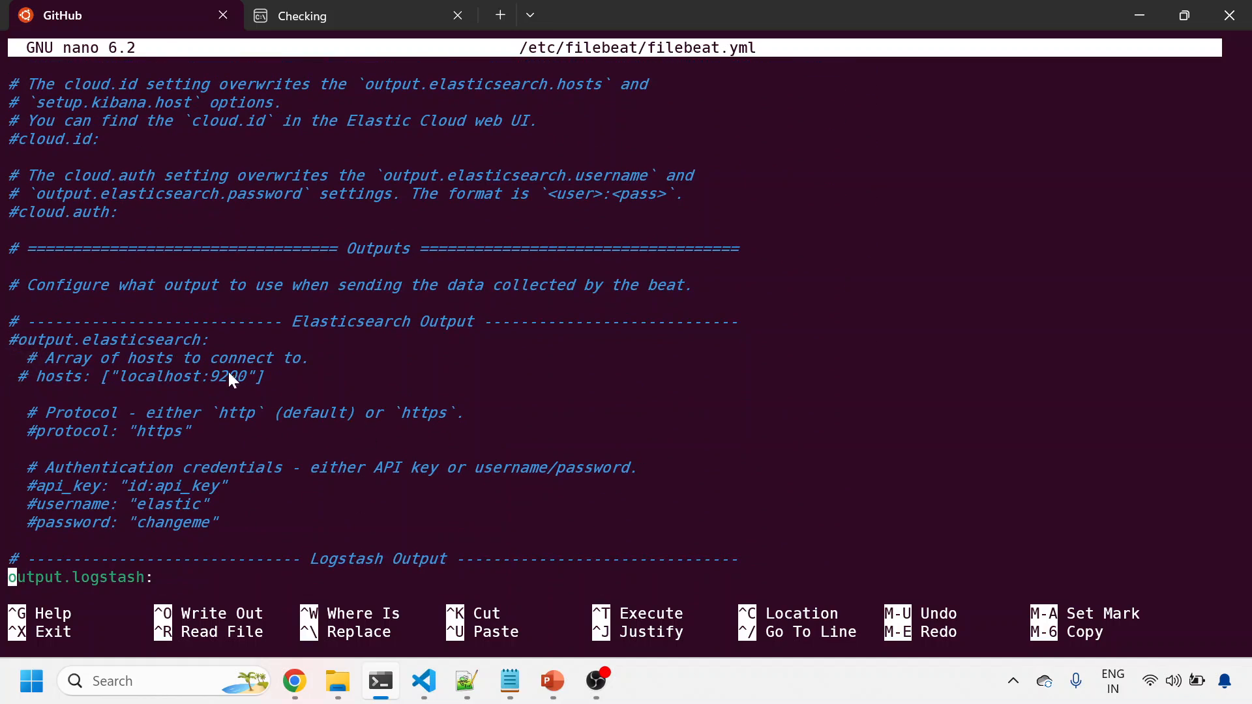
pyautogui.moveTo(11, 340); pyautogui.dragTo(160, 344)
pyautogui.moveTo(69, 376); pyautogui.dragTo(287, 416)
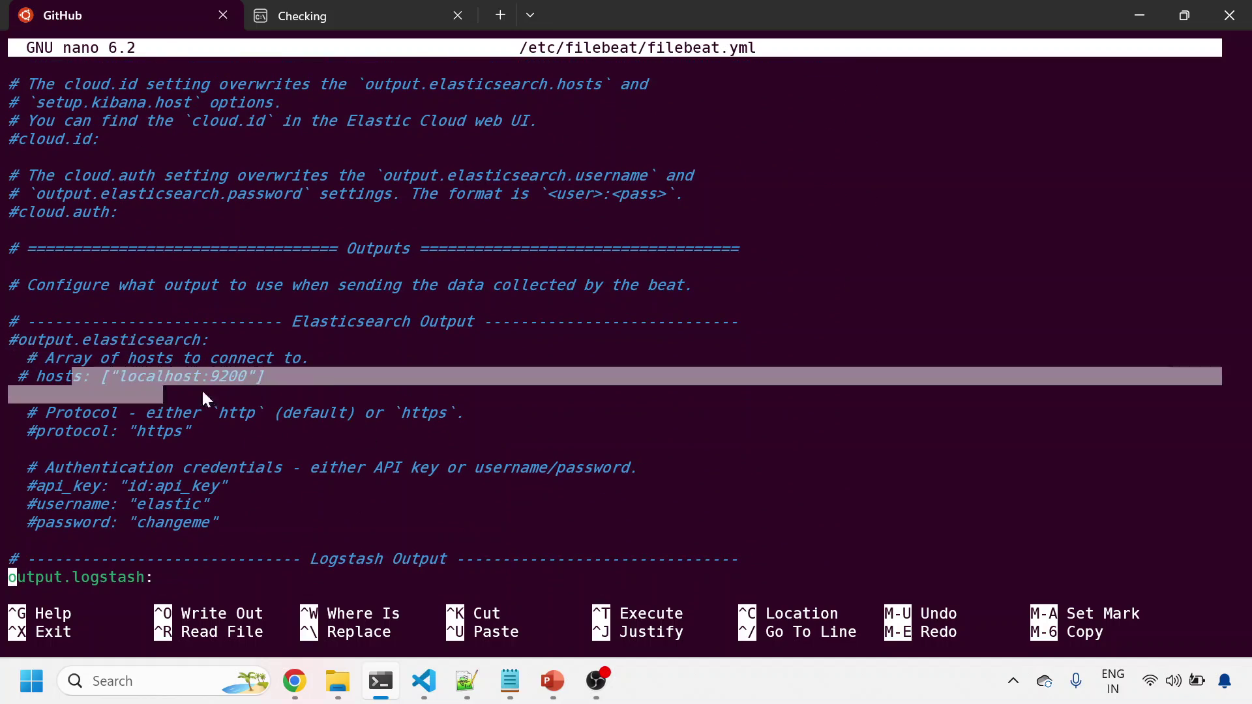
pyautogui.click(285, 418)
pyautogui.press('Down')
pyautogui.press('Down')
pyautogui.press('Down')
pyautogui.press('Down')
pyautogui.press('Down')
pyautogui.press('Down')
pyautogui.press('Down')
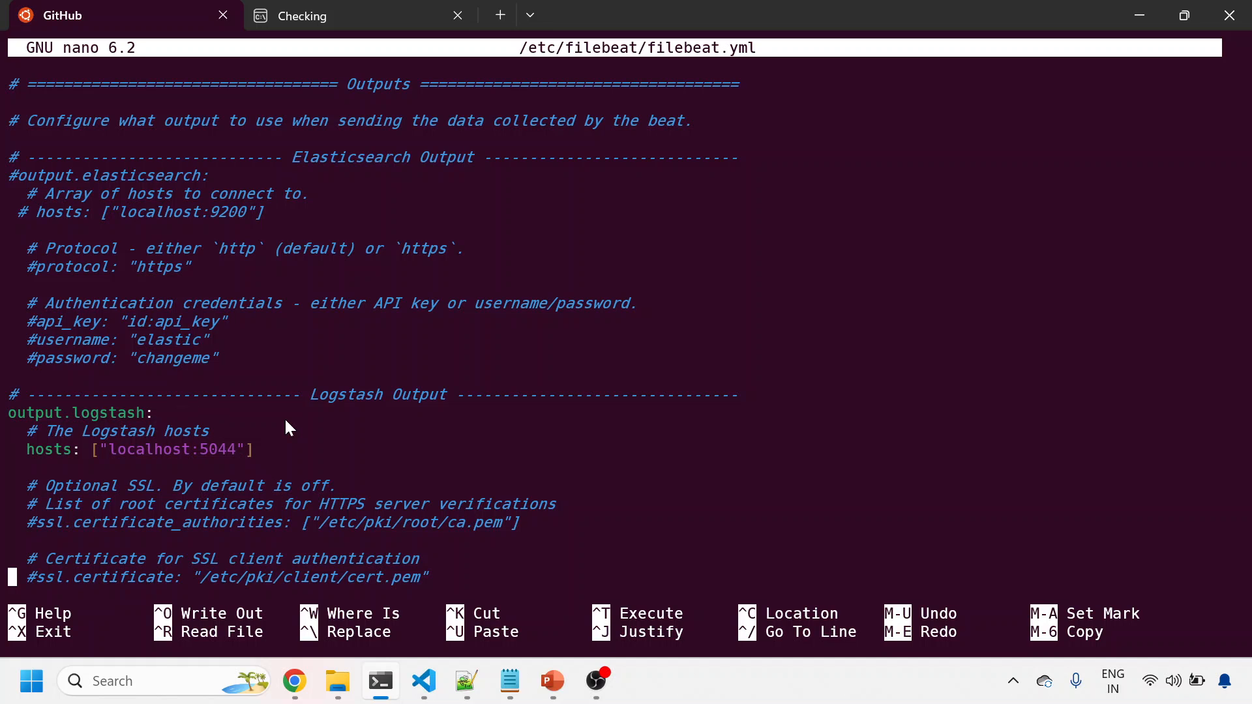
pyautogui.hotkey('alt', 'Tab')
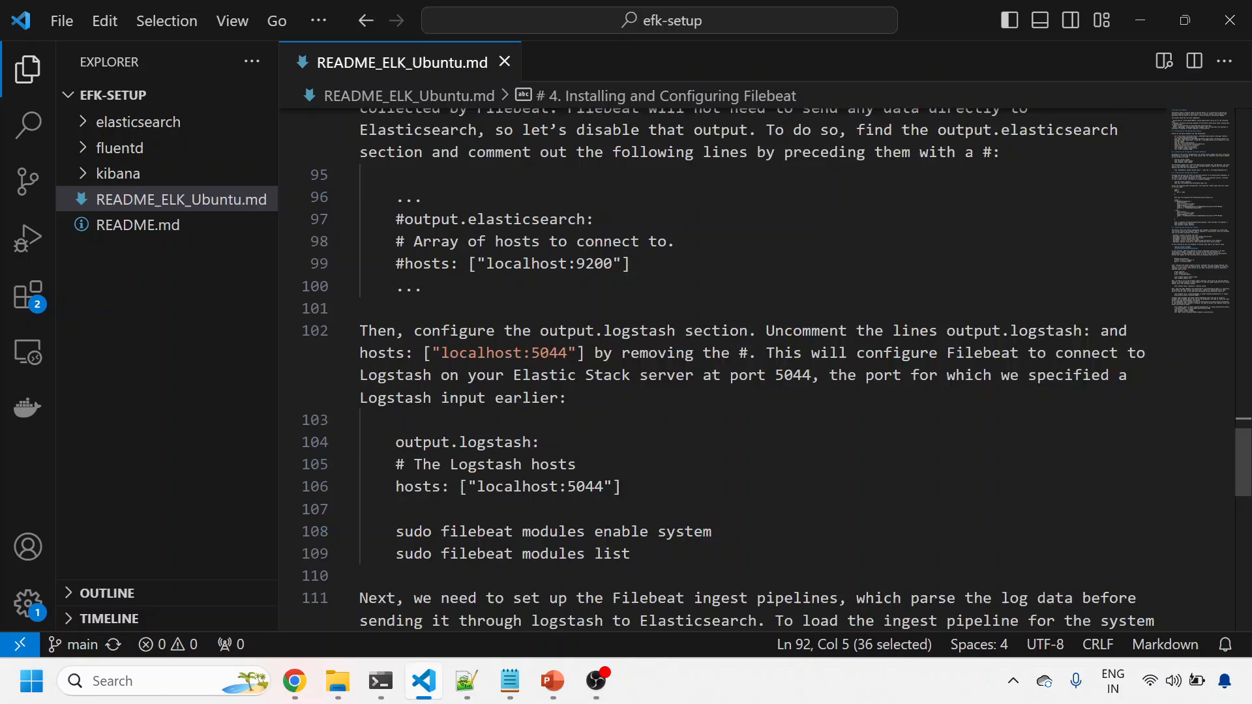
pyautogui.scroll(-3, 744, 372)
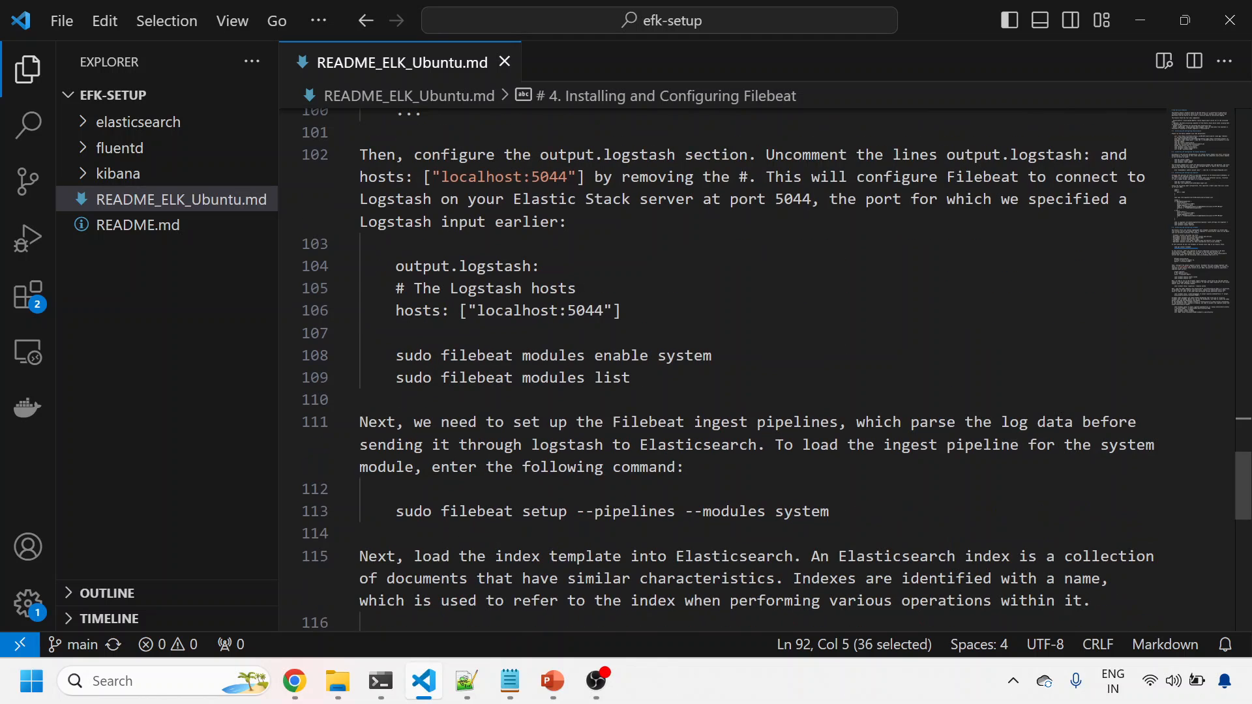
# - Close filebeat.yml and run sudo filebeat modules enable system
pyautogui.hotkey('alt', 'Tab')
pyautogui.hotkey('ctrl', 'x')
pyautogui.hotkey('alt', 'Tab')
pyautogui.moveTo(712, 354); pyautogui.dragTo(395, 355)
pyautogui.hotkey('ctrl', 'c')
pyautogui.hotkey('alt', 'Tab')
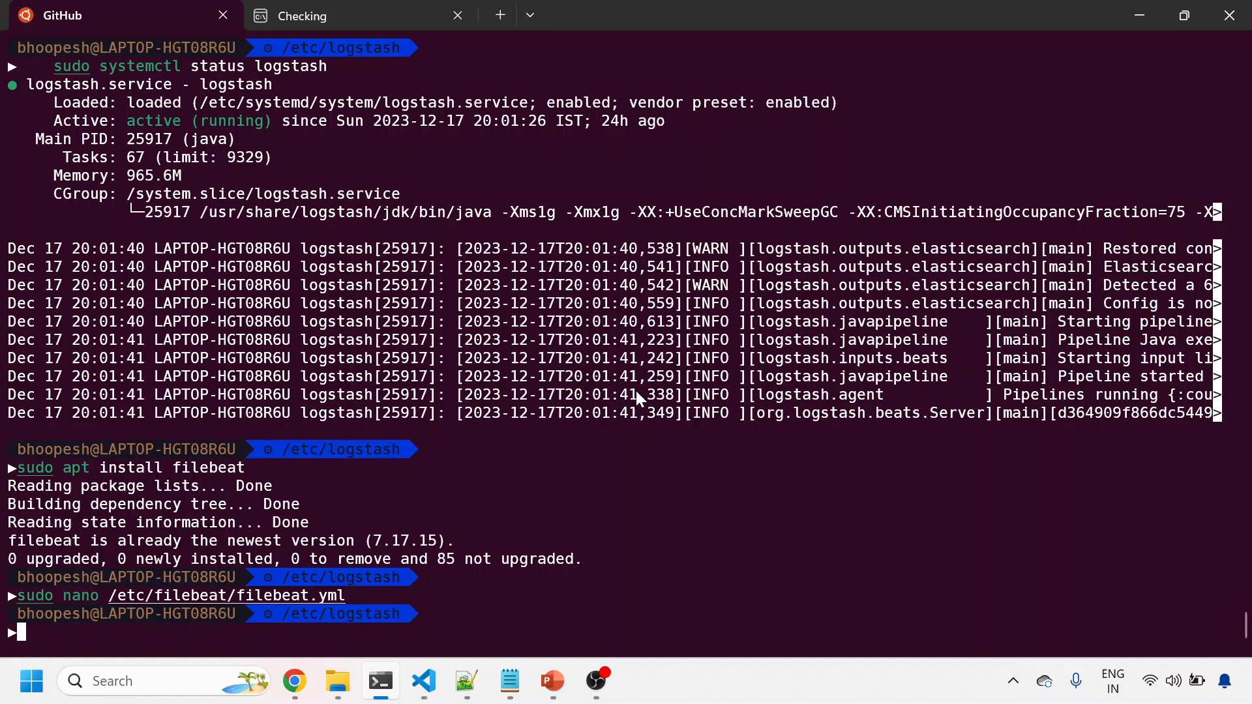
pyautogui.hotkey('ctrl', 'shift', 'v')
pyautogui.press('Return')
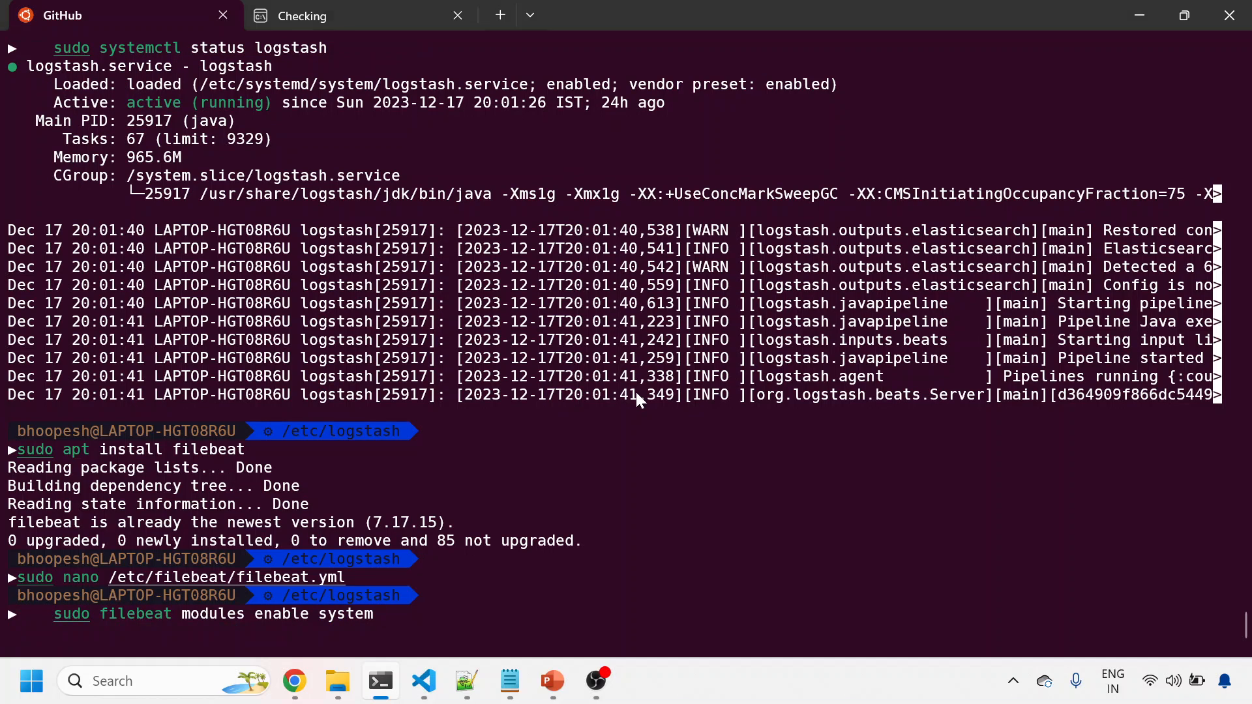
# - Run sudo filebeat modules list, confirming system is the only enabled module
pyautogui.hotkey('alt', 'Tab')
pyautogui.moveTo(634, 378); pyautogui.dragTo(361, 400)
pyautogui.hotkey('ctrl', 'c')
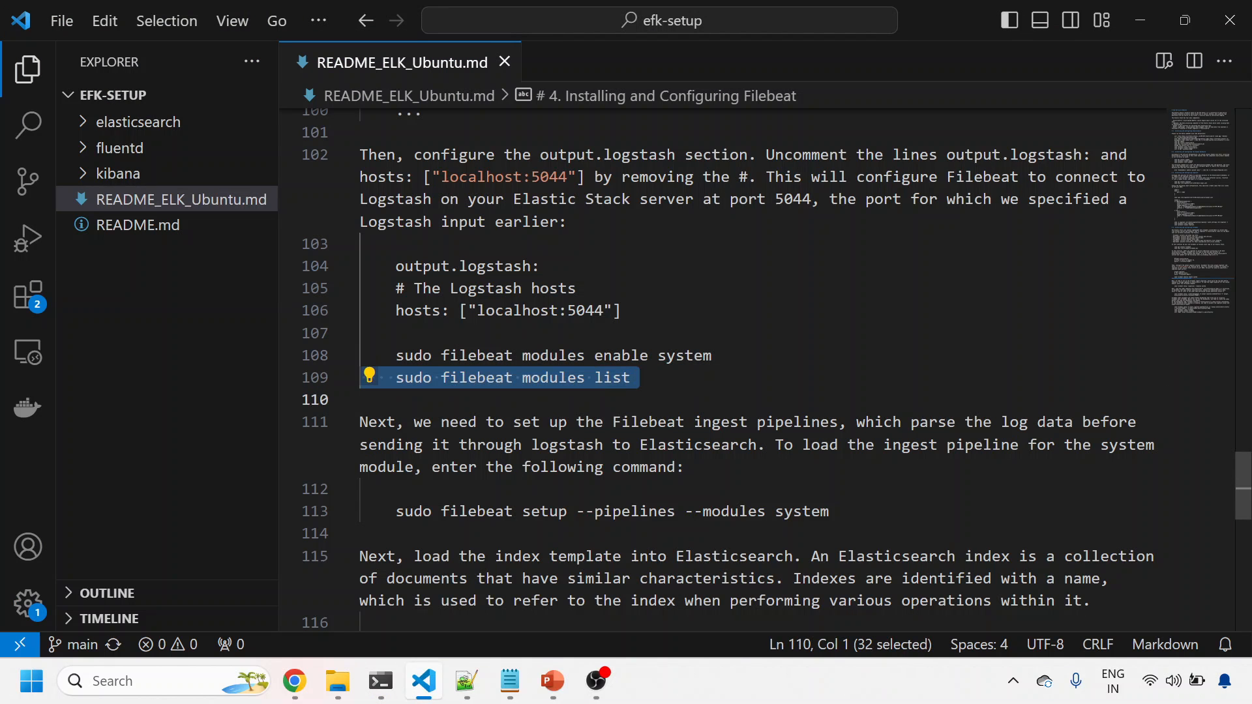
pyautogui.hotkey('alt', 'Tab')
pyautogui.hotkey('ctrl', 'shift', 'v')
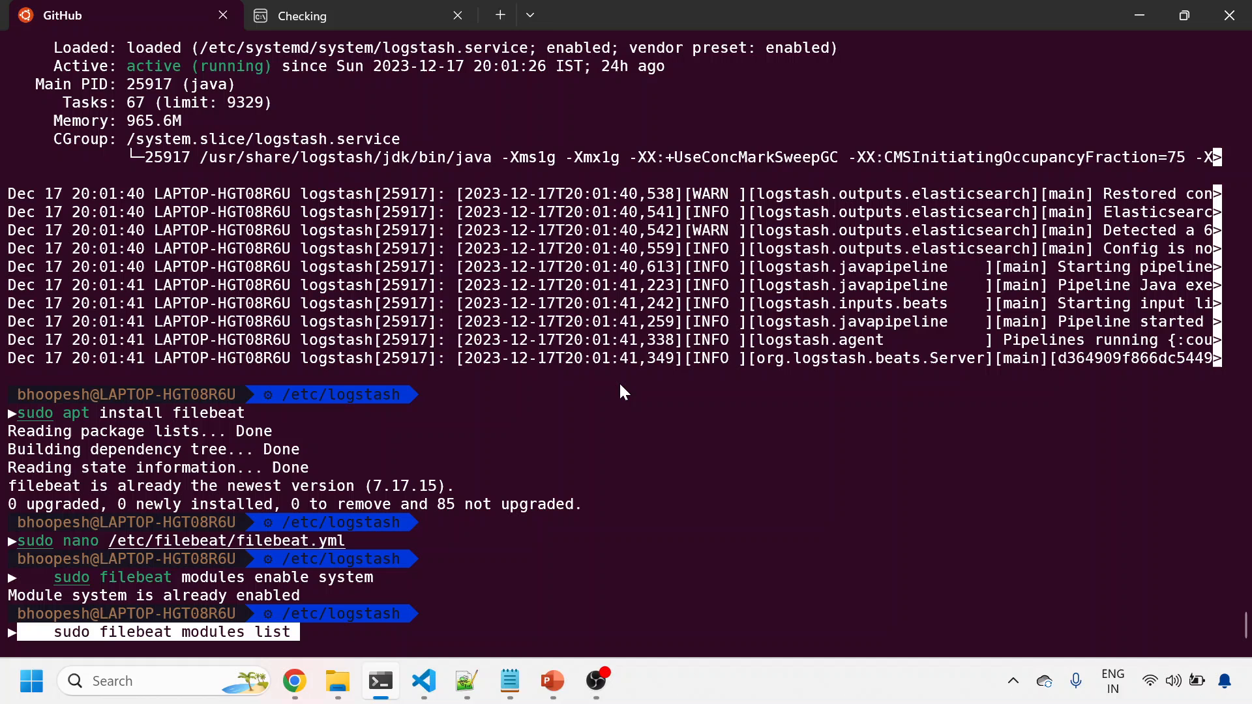
pyautogui.press('Return')
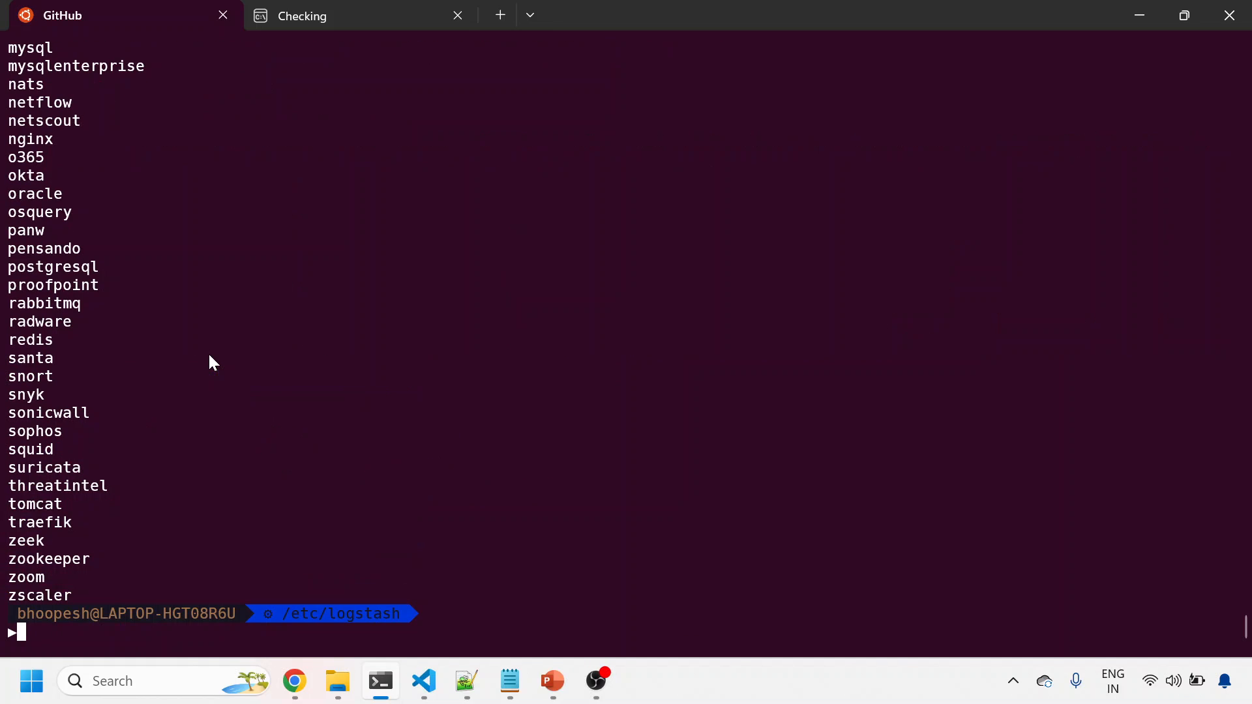
pyautogui.scroll(10, 186, 303)
pyautogui.scroll(10, 187, 292)
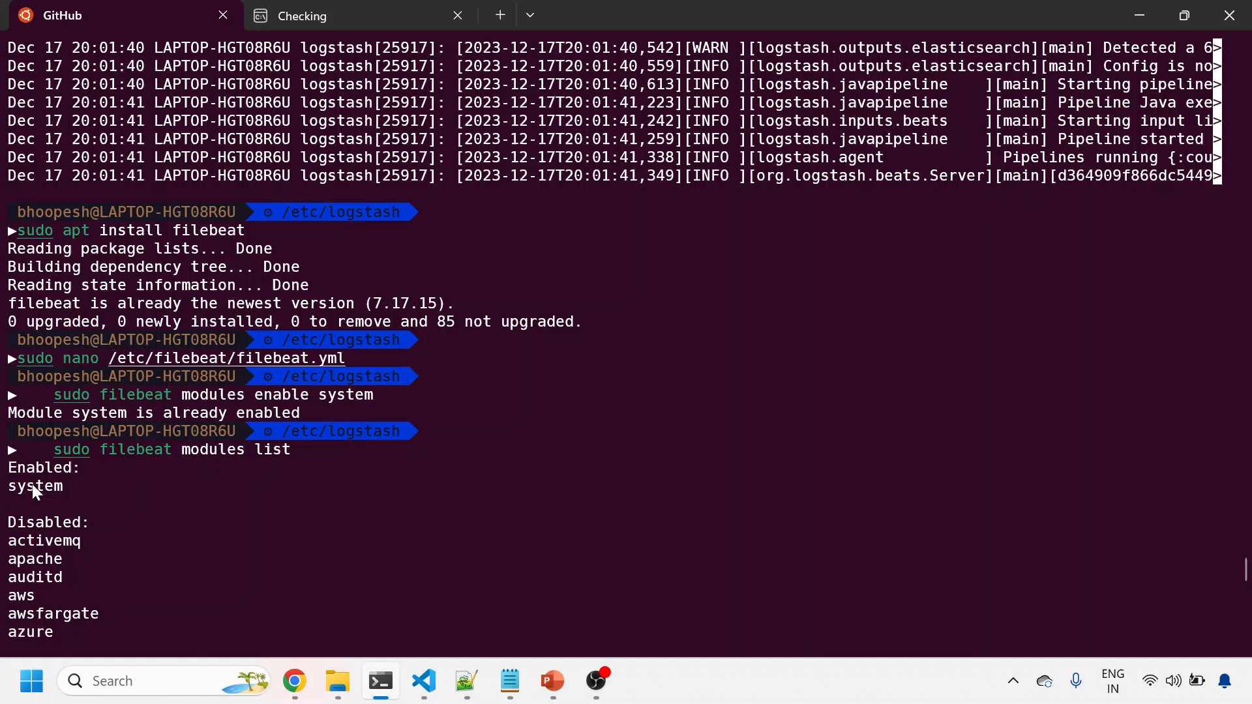
pyautogui.moveTo(8, 469); pyautogui.dragTo(90, 499)
pyautogui.hotkey('alt', 'Tab')
pyautogui.hotkey('alt', 'Tab')
pyautogui.scroll(-3, 226, 485)
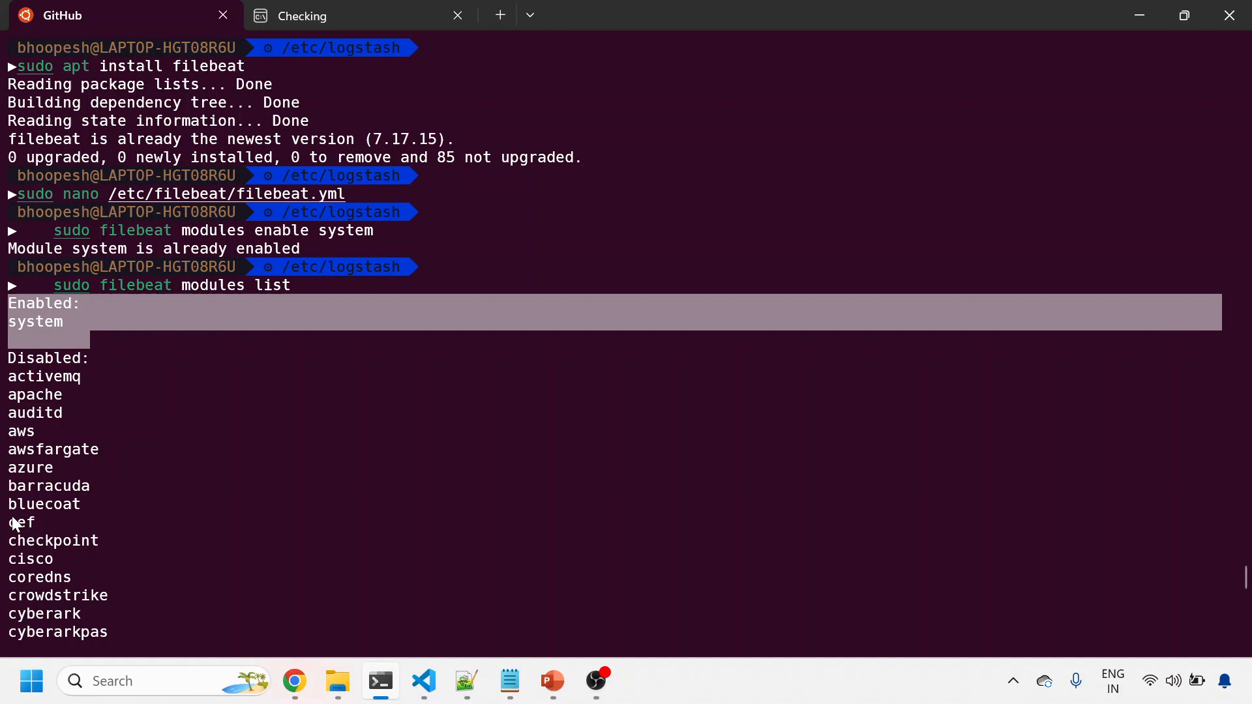
pyautogui.moveTo(8, 469); pyautogui.dragTo(52, 583)
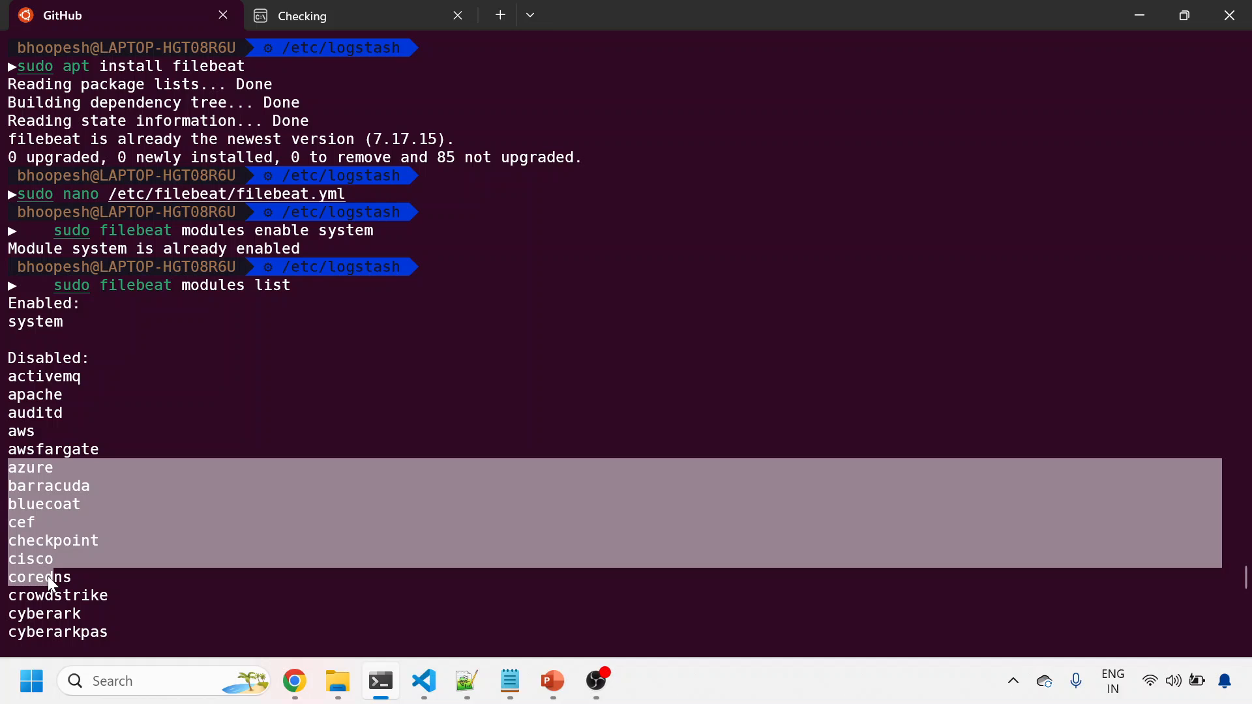
pyautogui.scroll(-3, 52, 583)
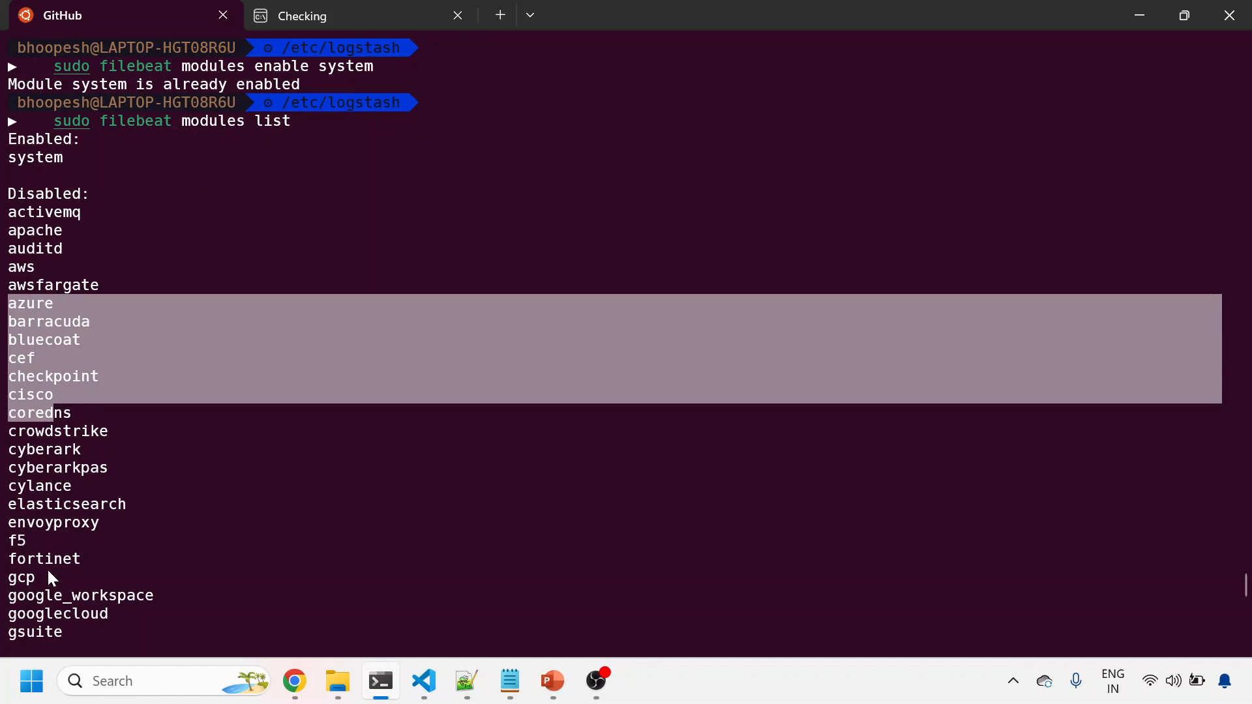
pyautogui.scroll(-2, 52, 577)
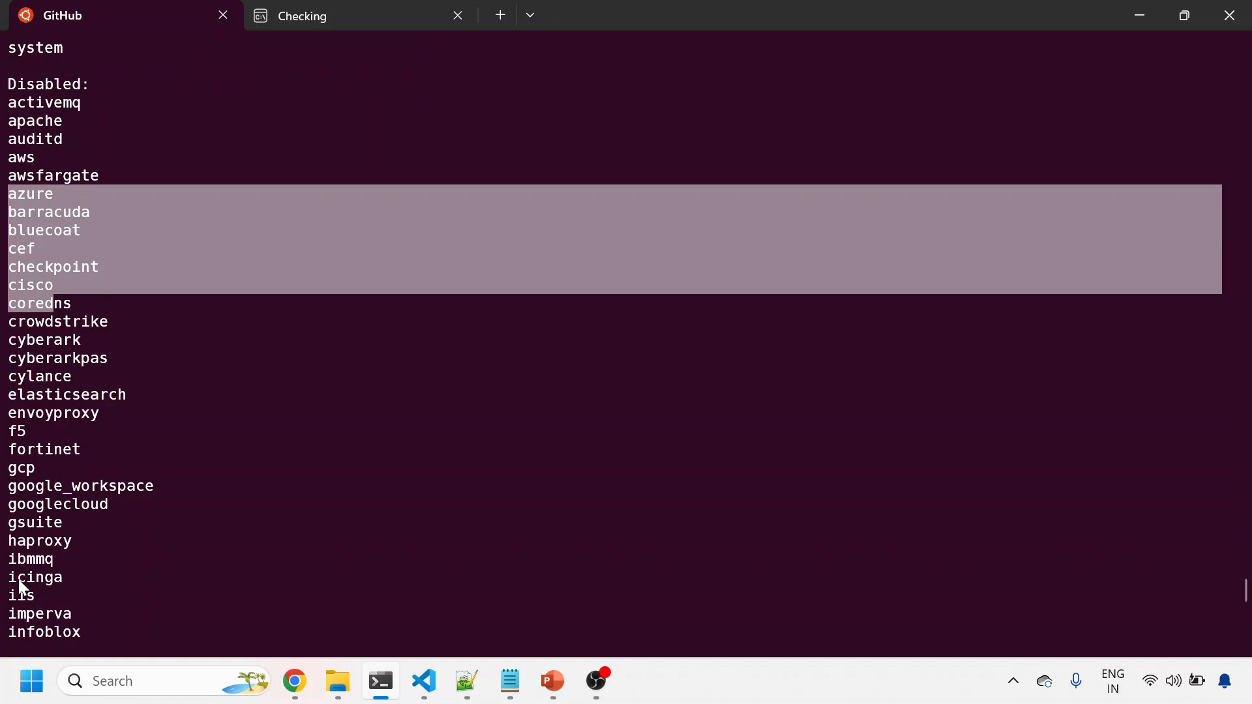
pyautogui.scroll(-1, 19, 579)
pyautogui.scroll(-1, 19, 580)
pyautogui.scroll(-1, 19, 585)
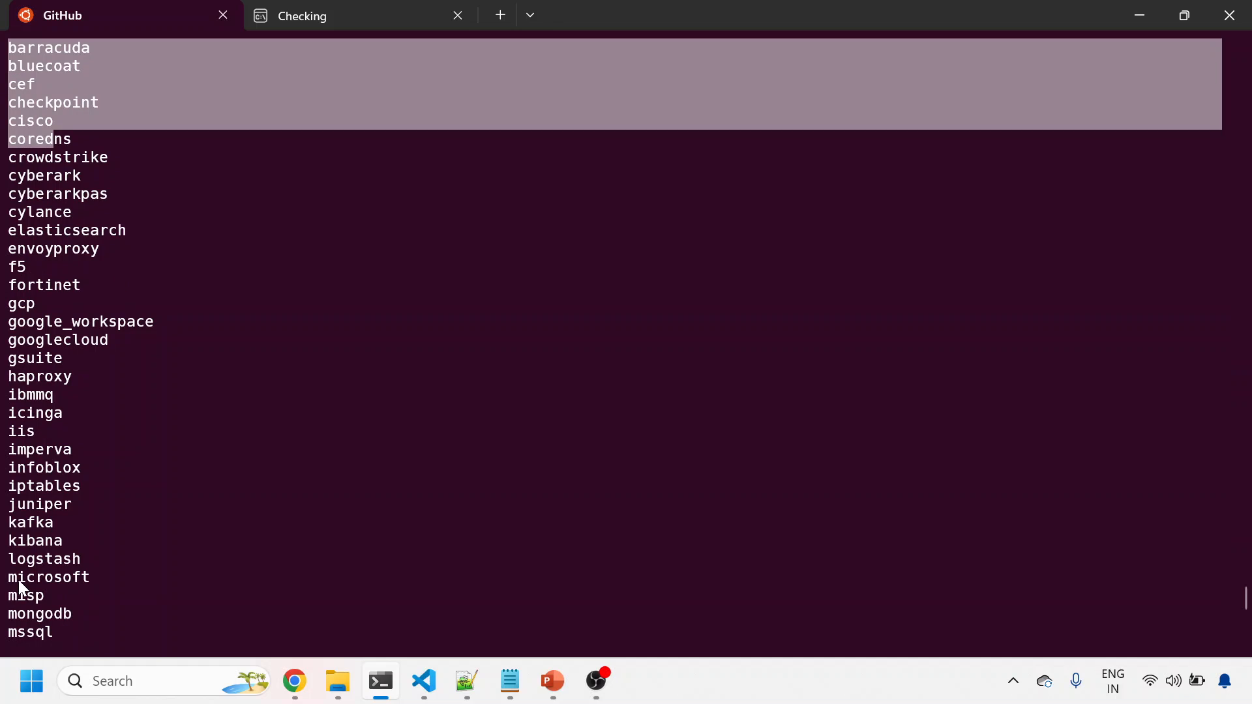
pyautogui.scroll(-1, 17, 618)
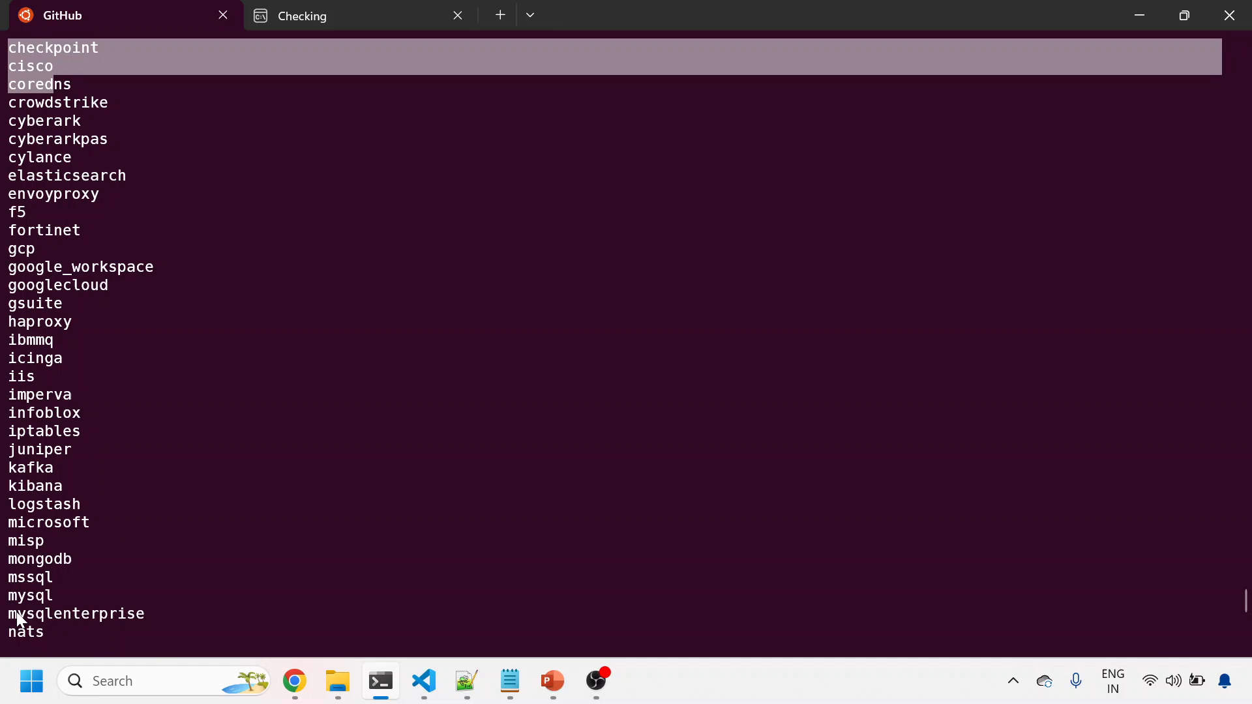
pyautogui.scroll(-1, 18, 619)
pyautogui.scroll(-2, 18, 618)
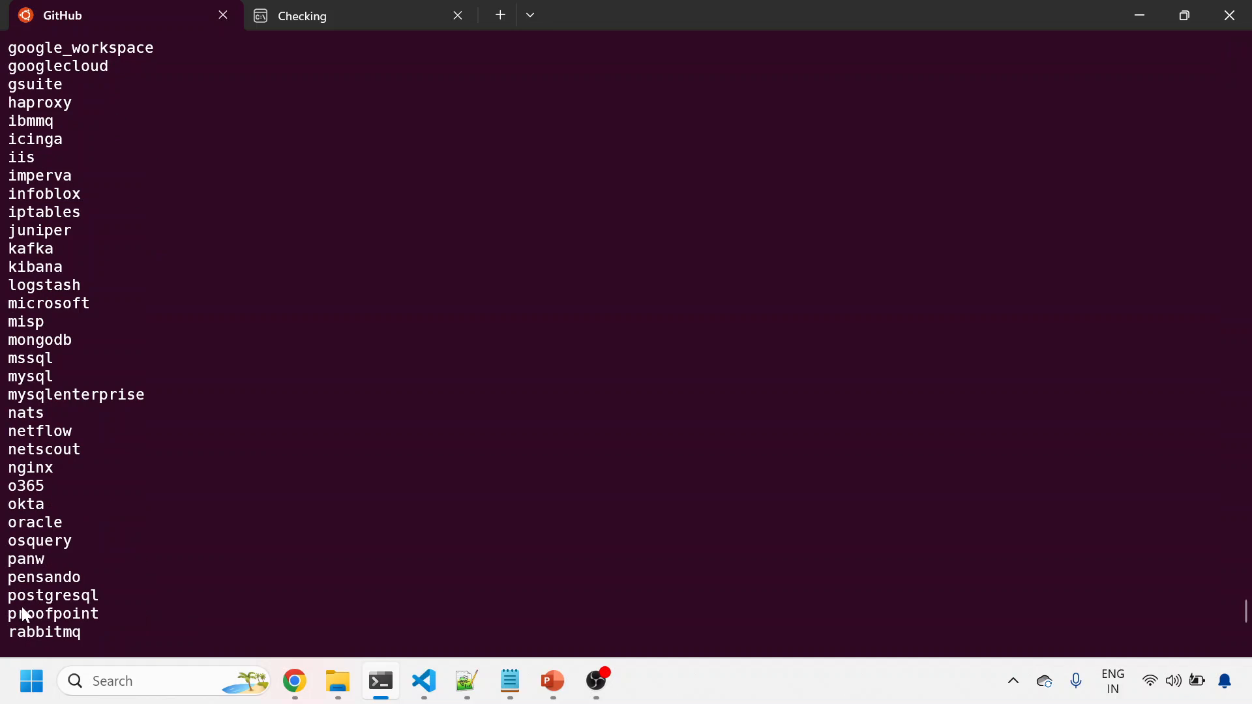
pyautogui.scroll(-2, 18, 607)
pyautogui.scroll(-2, 25, 593)
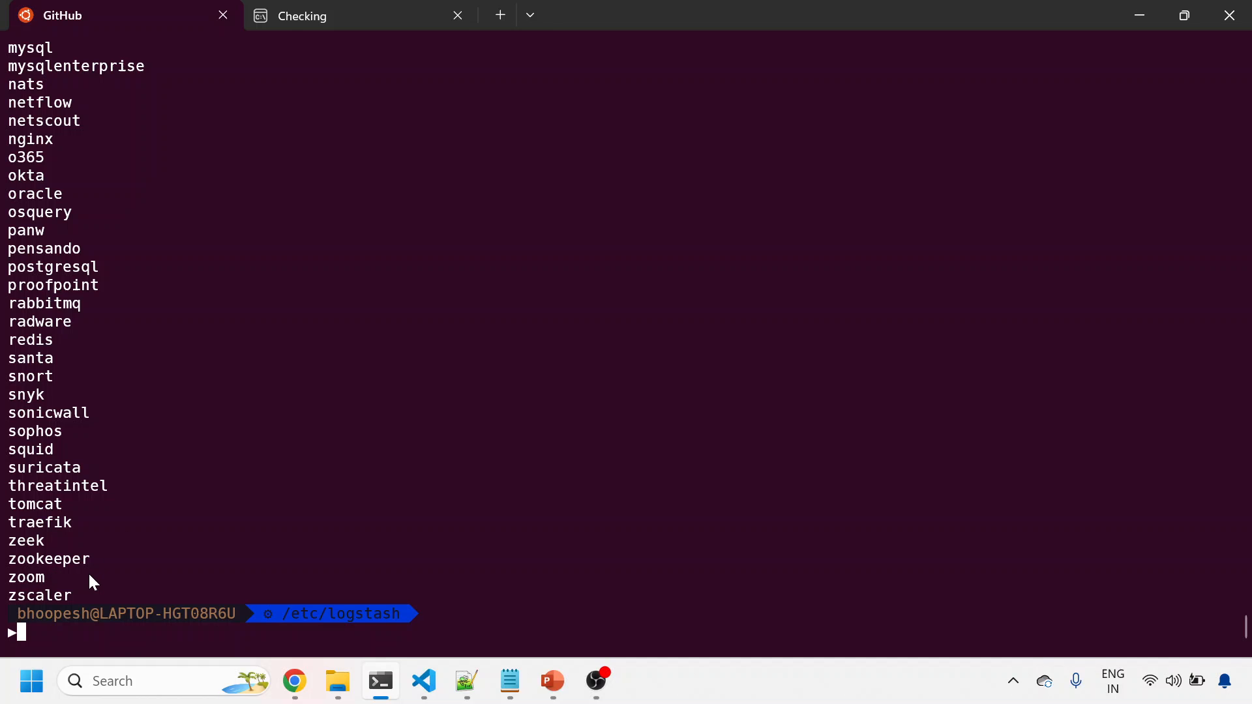
pyautogui.hotkey('alt', 'Tab')
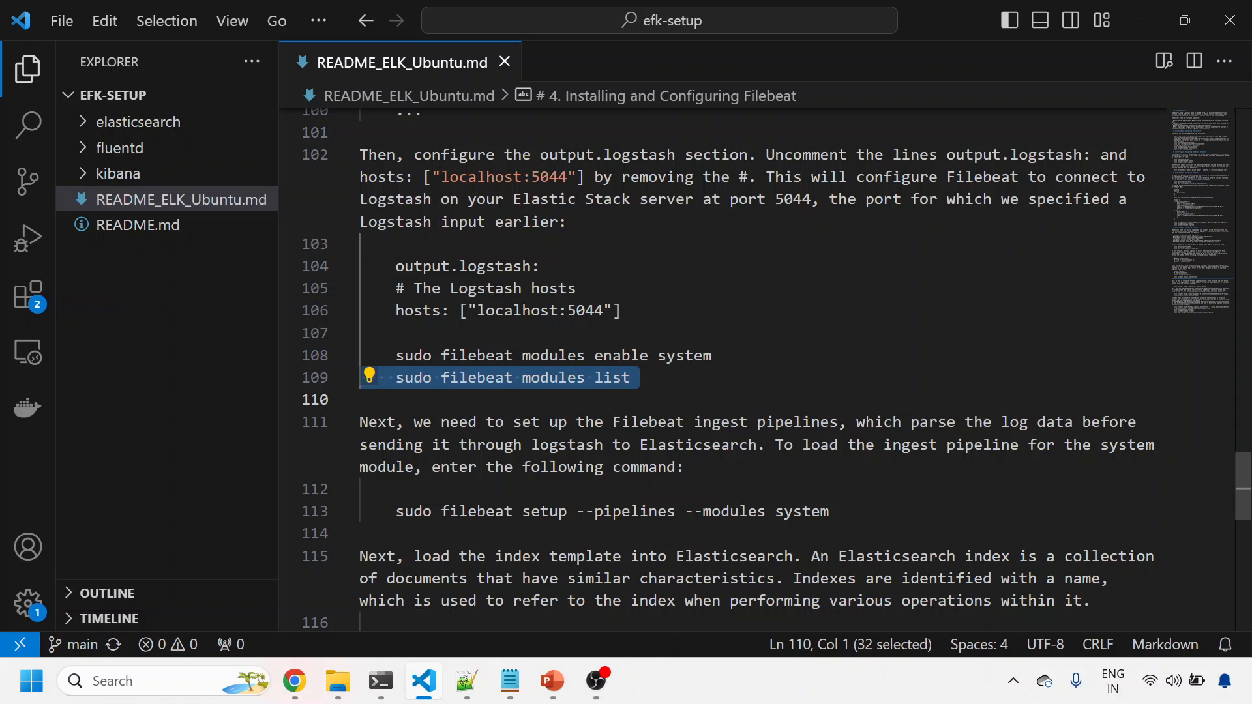
# - Run 'filebeat setup --pipelines --modules system' from the README to load the system ingest pipelines
pyautogui.moveTo(397, 511); pyautogui.dragTo(832, 511)
pyautogui.hotkey('ctrl', 'c')
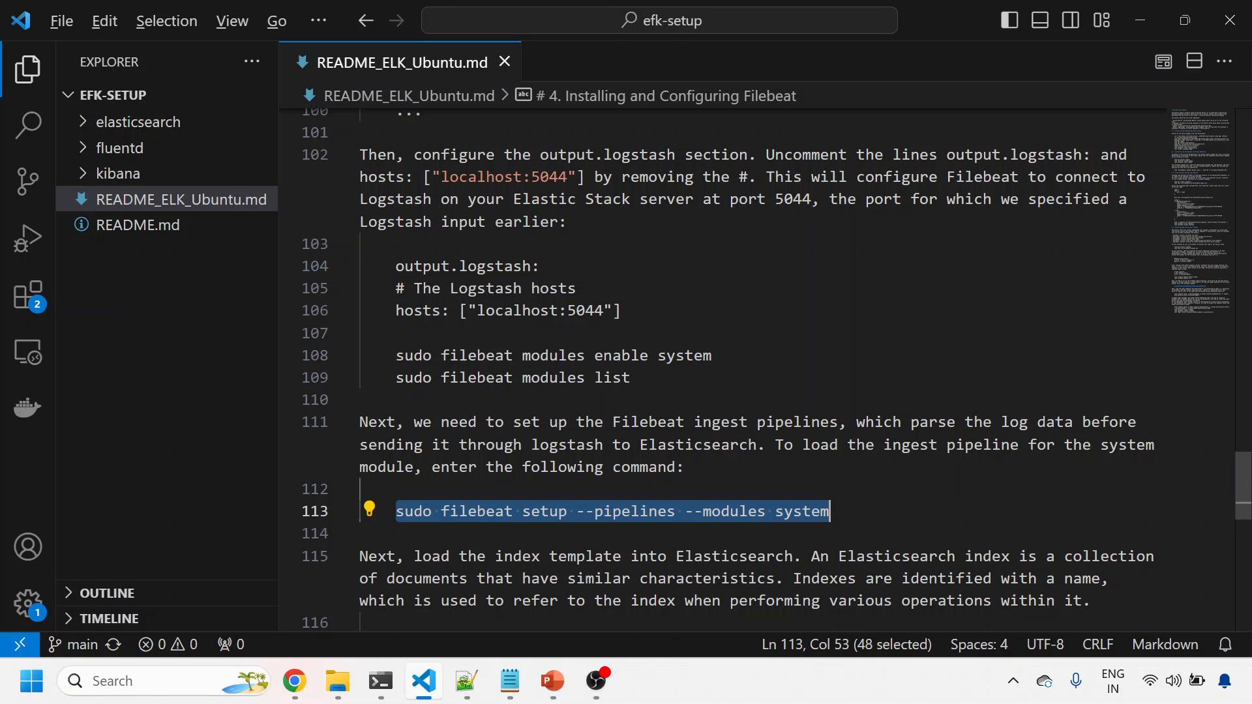
pyautogui.hotkey('alt', 'Tab')
pyautogui.hotkey('alt', 'Tab')
pyautogui.hotkey('ctrl', 'c')
pyautogui.hotkey('alt', 'Tab')
pyautogui.hotkey('ctrl', 'shift', 'v')
pyautogui.press('Return')
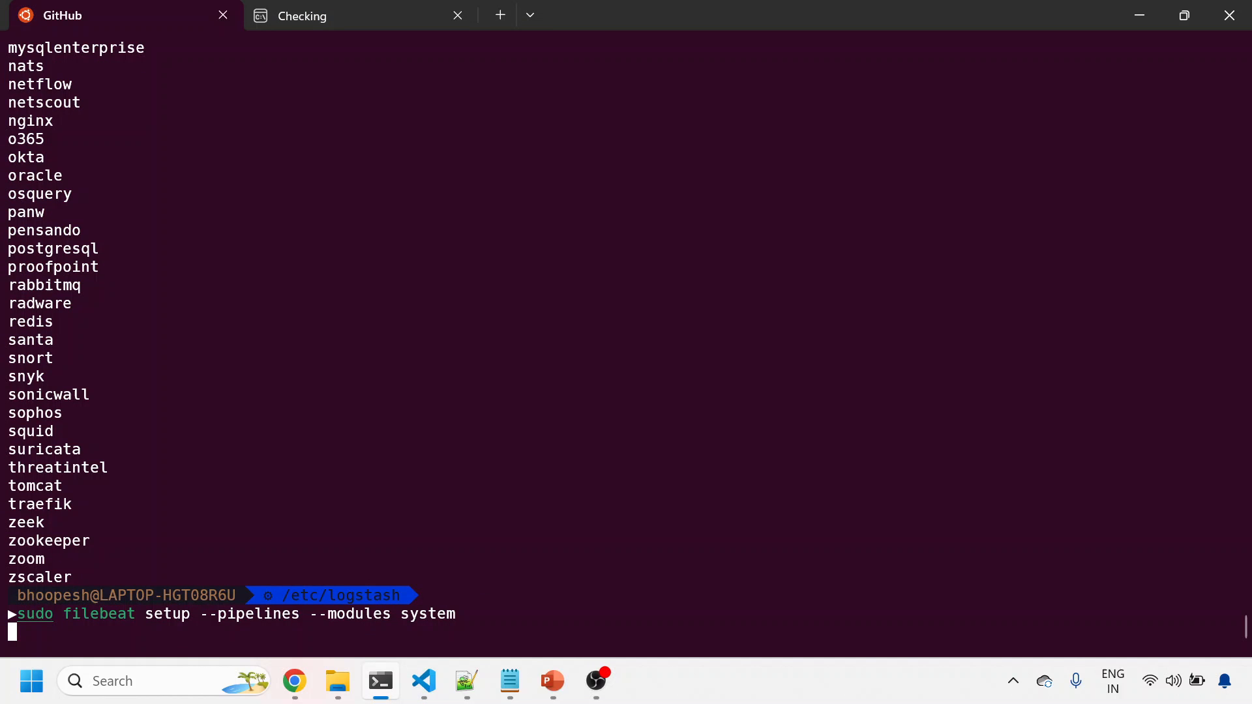
pyautogui.hotkey('alt', 'Tab')
pyautogui.scroll(-4, 685, 440)
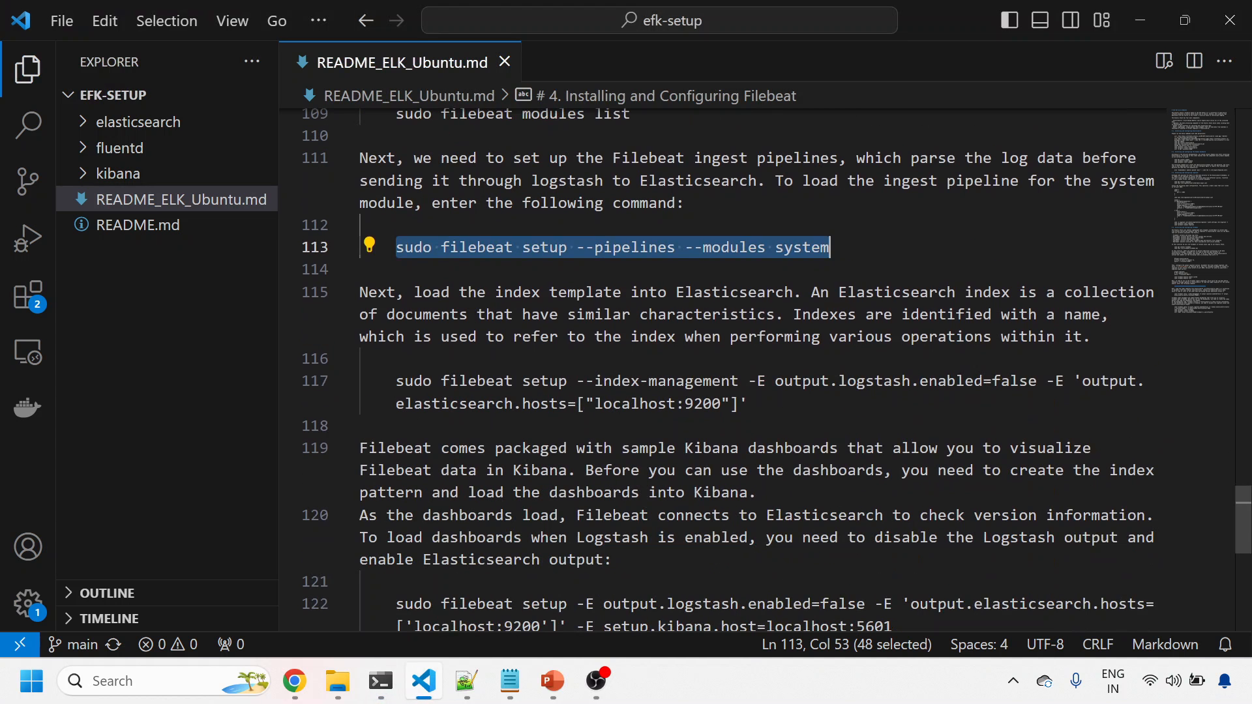
pyautogui.hotkey('alt', 'Tab')
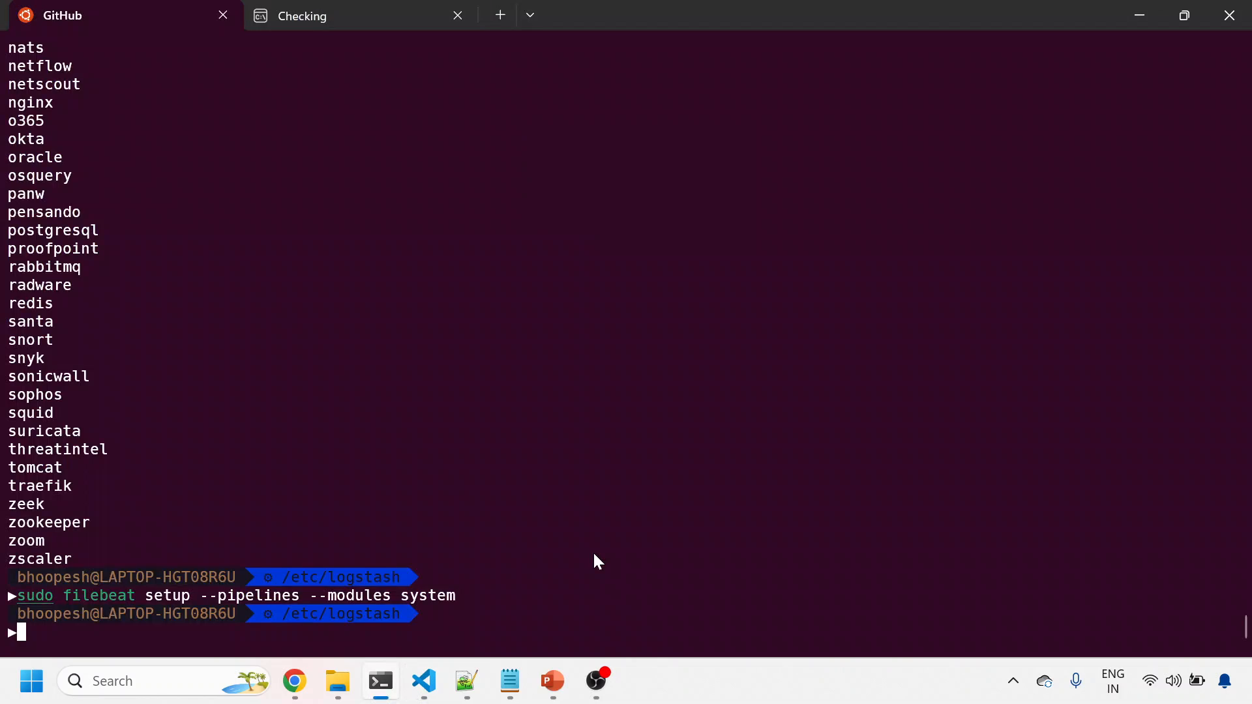
pyautogui.hotkey('alt', 'Tab')
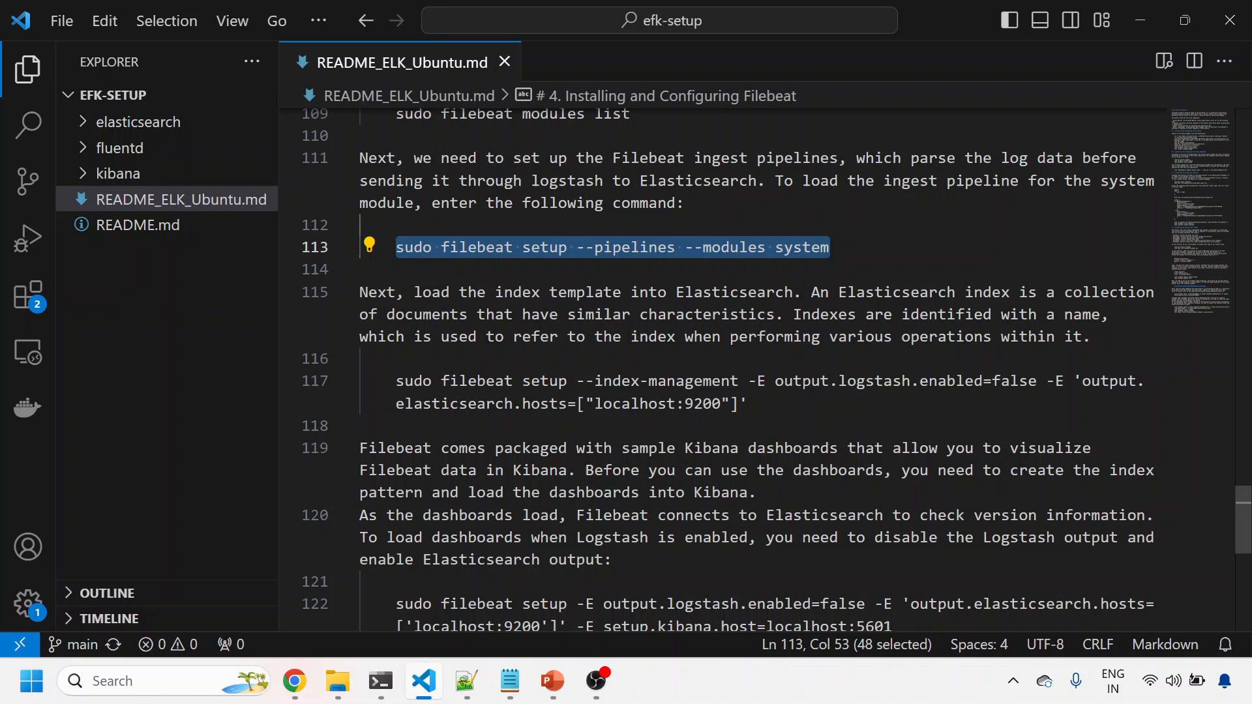
# - Run 'filebeat setup --index-management' to load the index template, finishing index setup
pyautogui.tripleClick(475, 381)
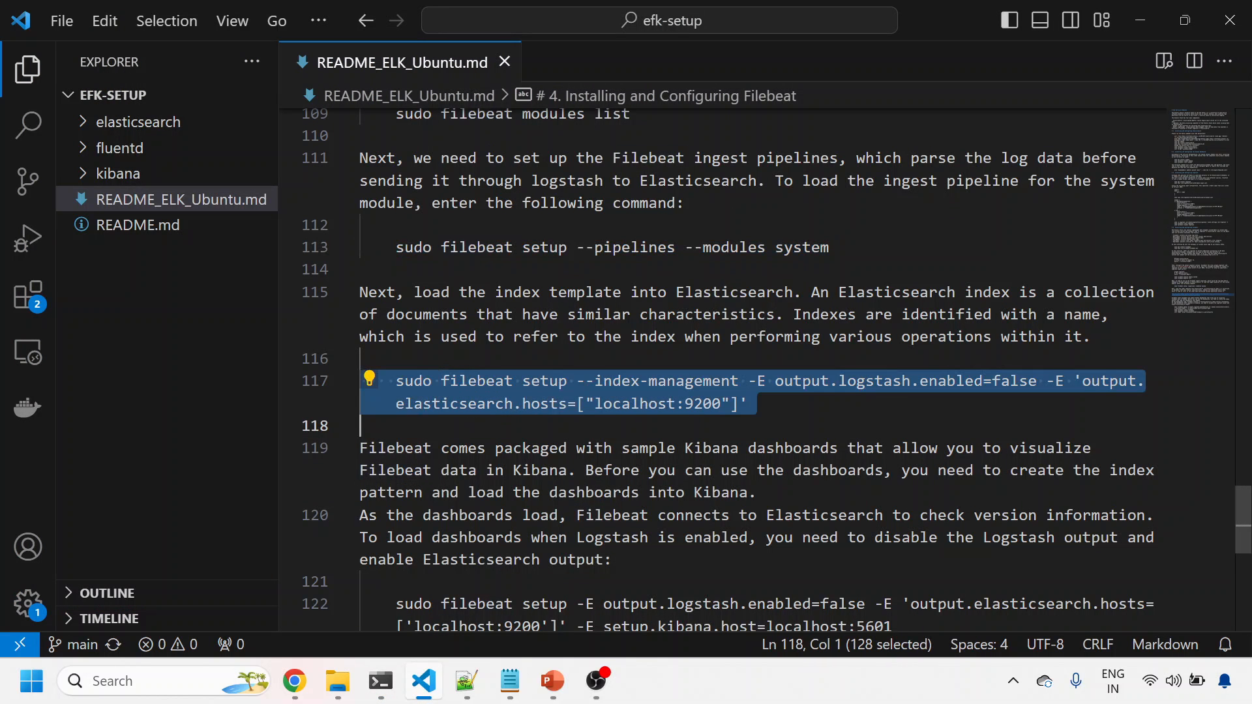
pyautogui.hotkey('ctrl', 'c')
pyautogui.hotkey('alt', 'Tab')
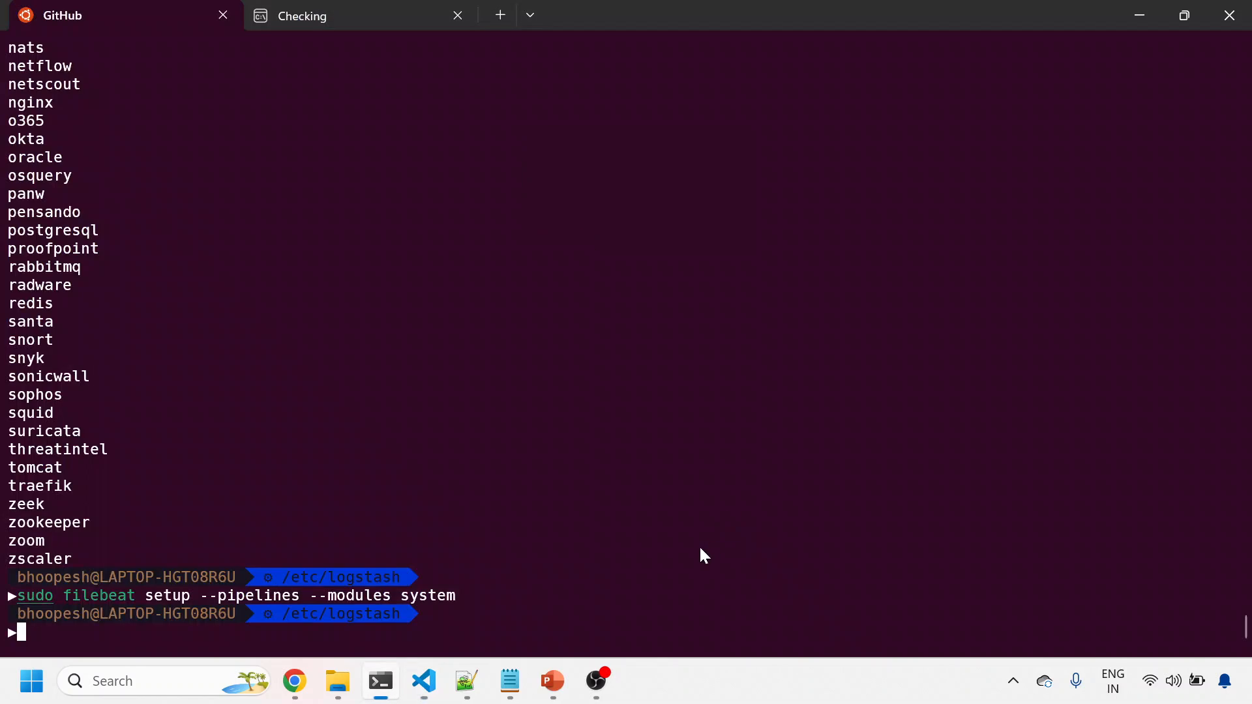
pyautogui.hotkey('ctrl', 'shift', 'v')
pyautogui.press('Return')
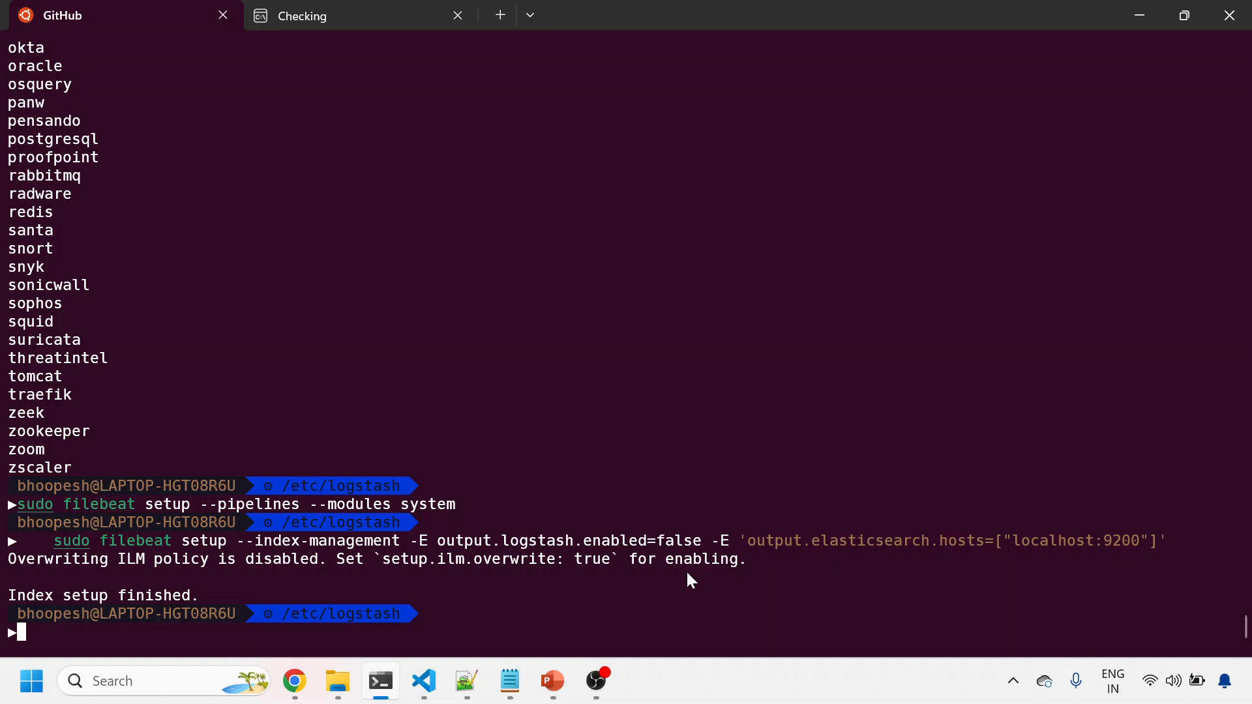
pyautogui.hotkey('alt', 'Tab')
pyautogui.scroll(-3, 754, 342)
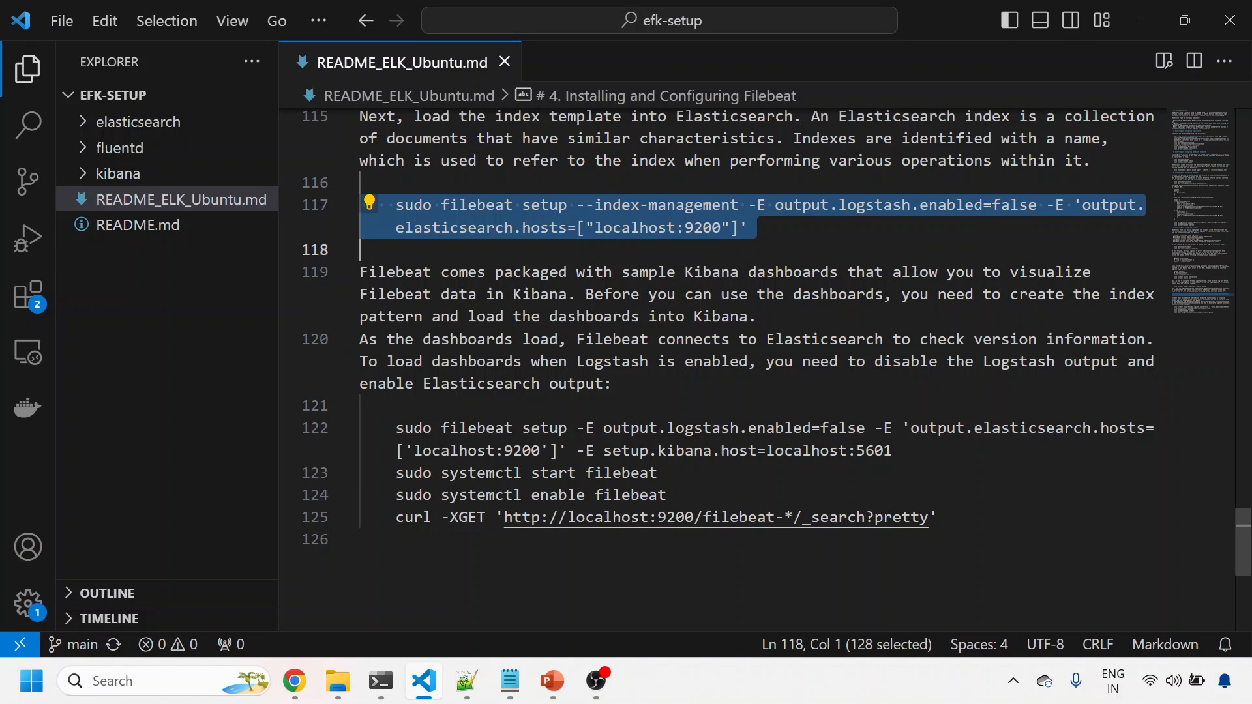
# - Run the filebeat setup command with setup.kibana.host so the sample dashboards start loading
pyautogui.click(548, 427)
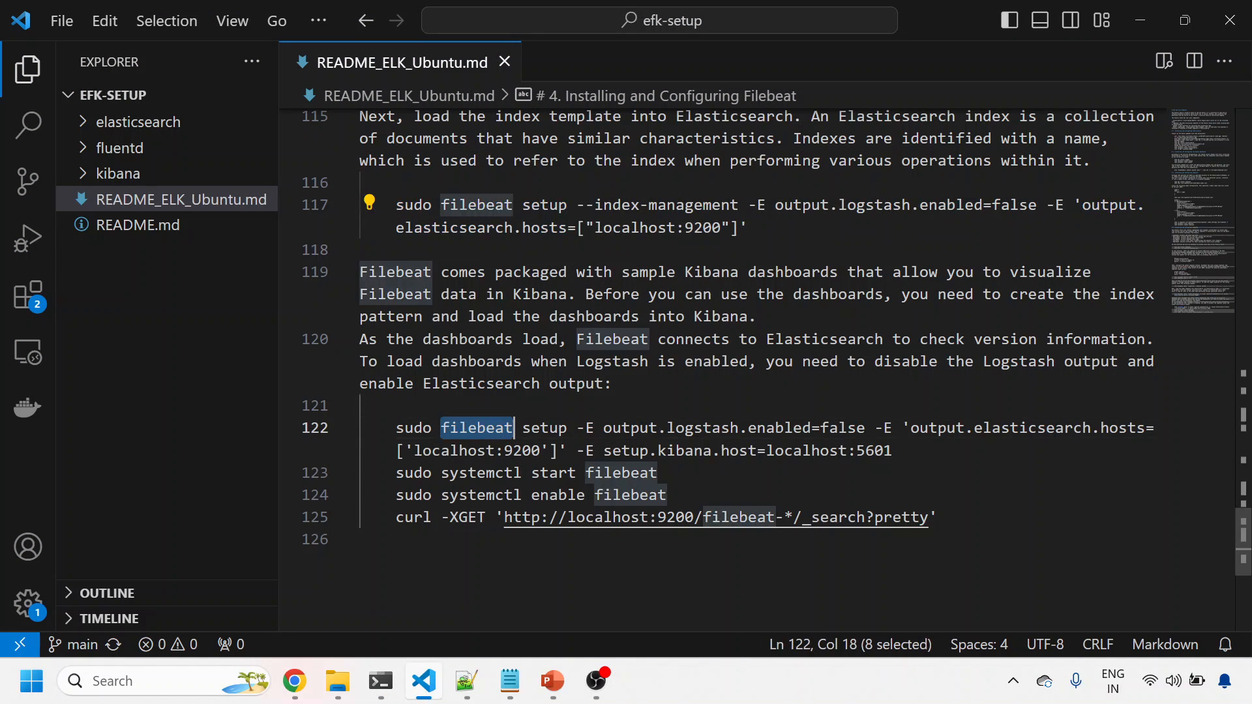
pyautogui.moveTo(397, 428); pyautogui.dragTo(362, 473)
pyautogui.hotkey('ctrl', 'c')
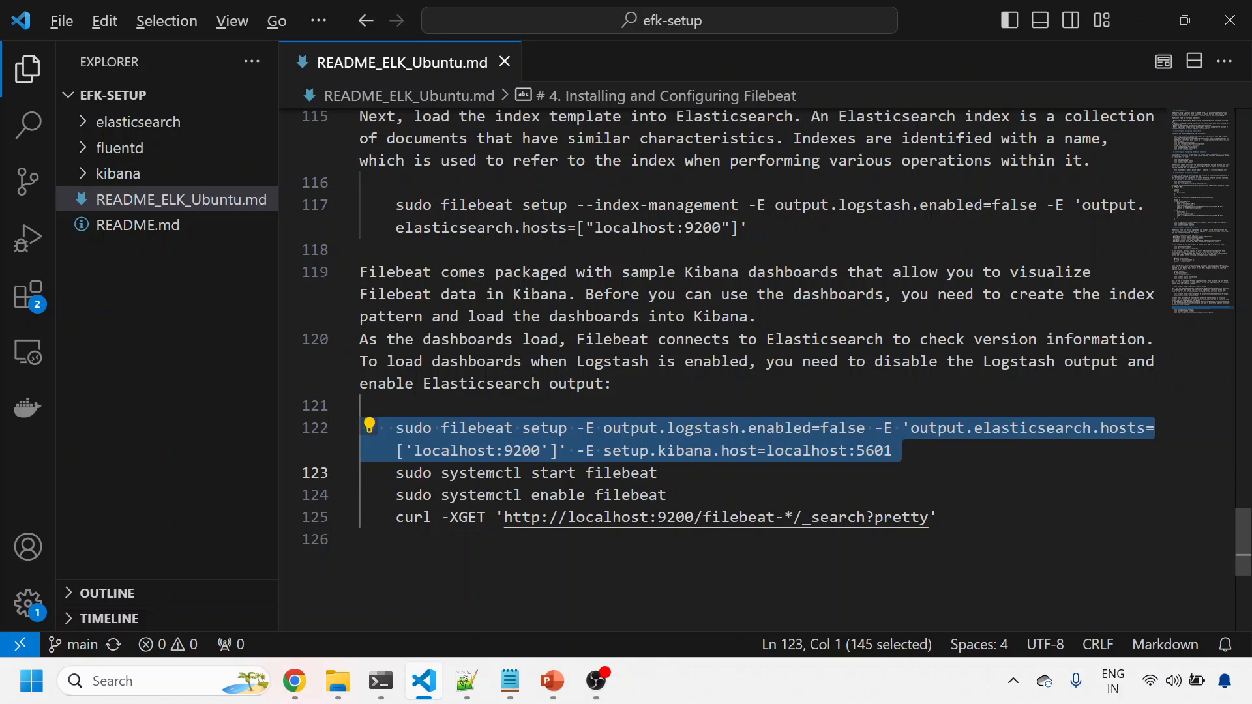
pyautogui.hotkey('alt', 'Tab')
pyautogui.hotkey('ctrl', 'shift', 'v')
pyautogui.press('Return')
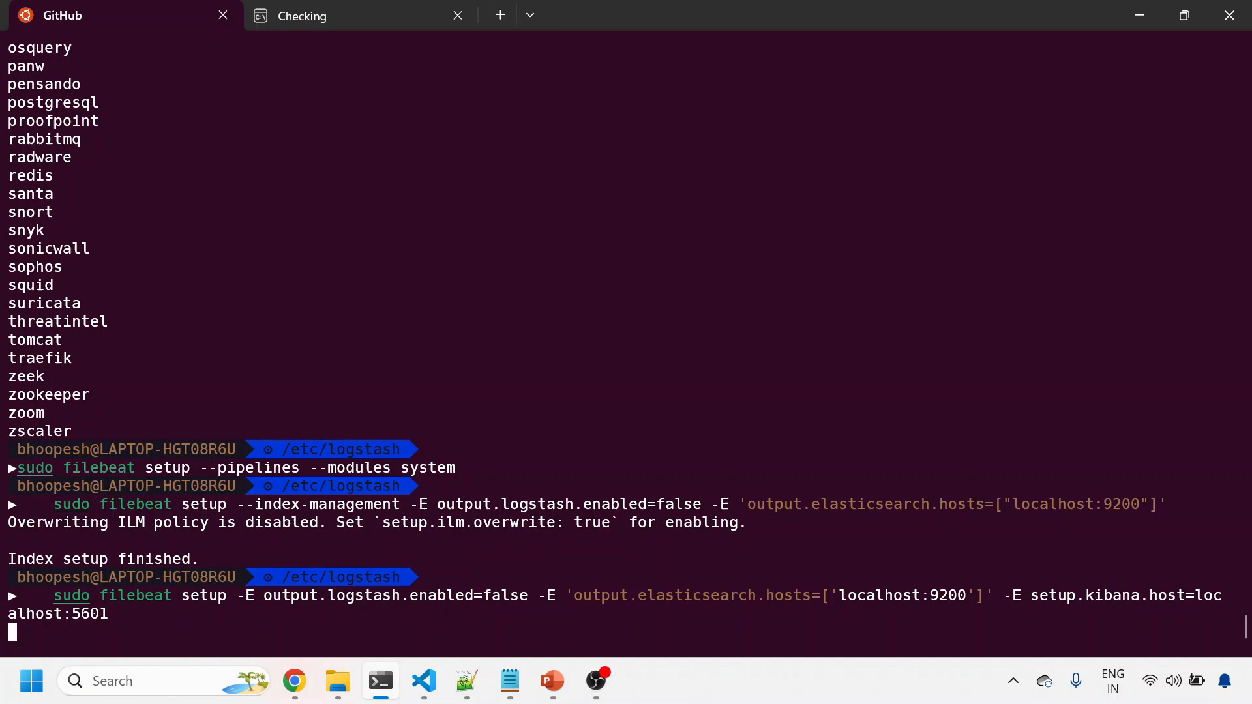
pyautogui.hotkey('alt', 'Tab')
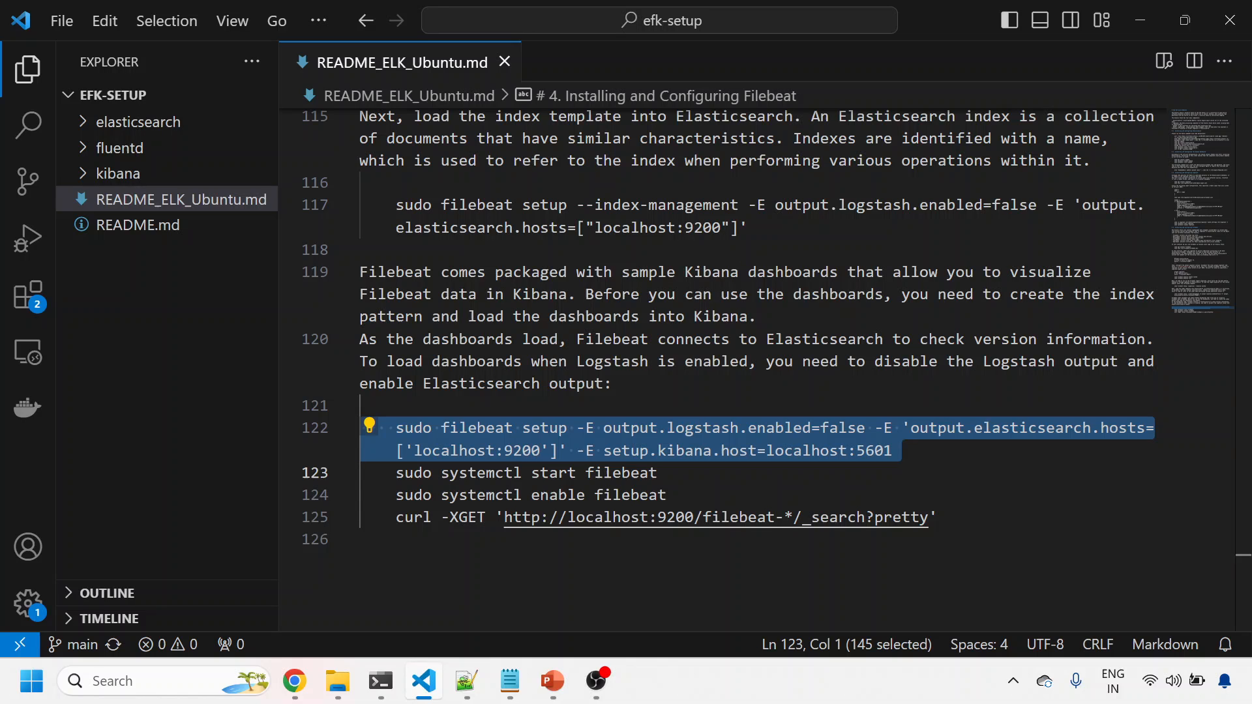
pyautogui.hotkey('alt', 'Tab')
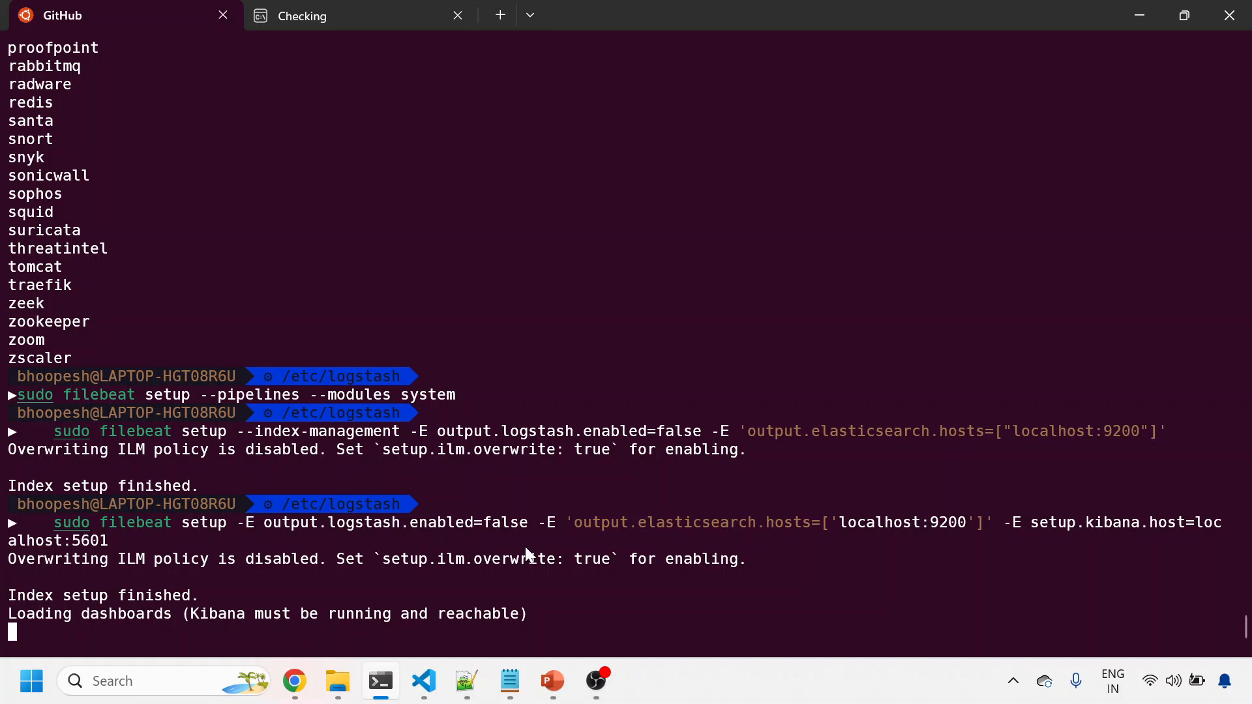
pyautogui.hotkey('alt', 'Tab')
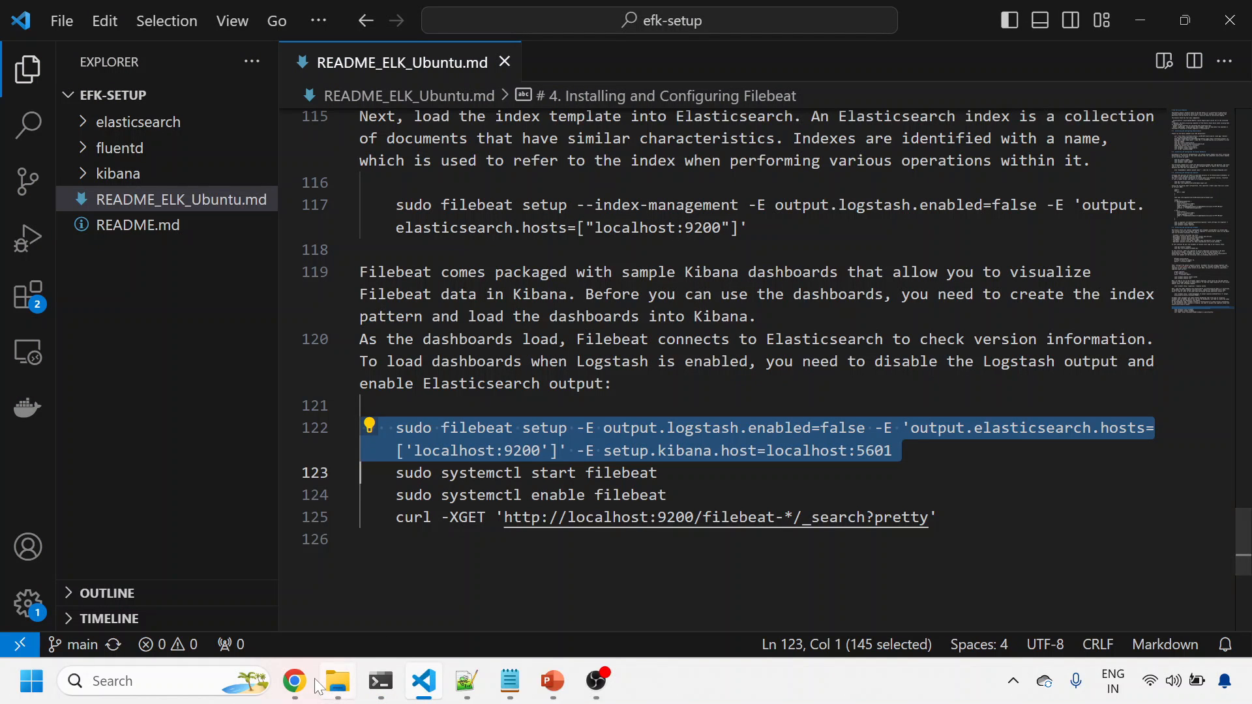
# - Change the browser address from localhost:4601 to localhost:5601 and load Kibana's home page
pyautogui.click(294, 681)
pyautogui.click(461, 61)
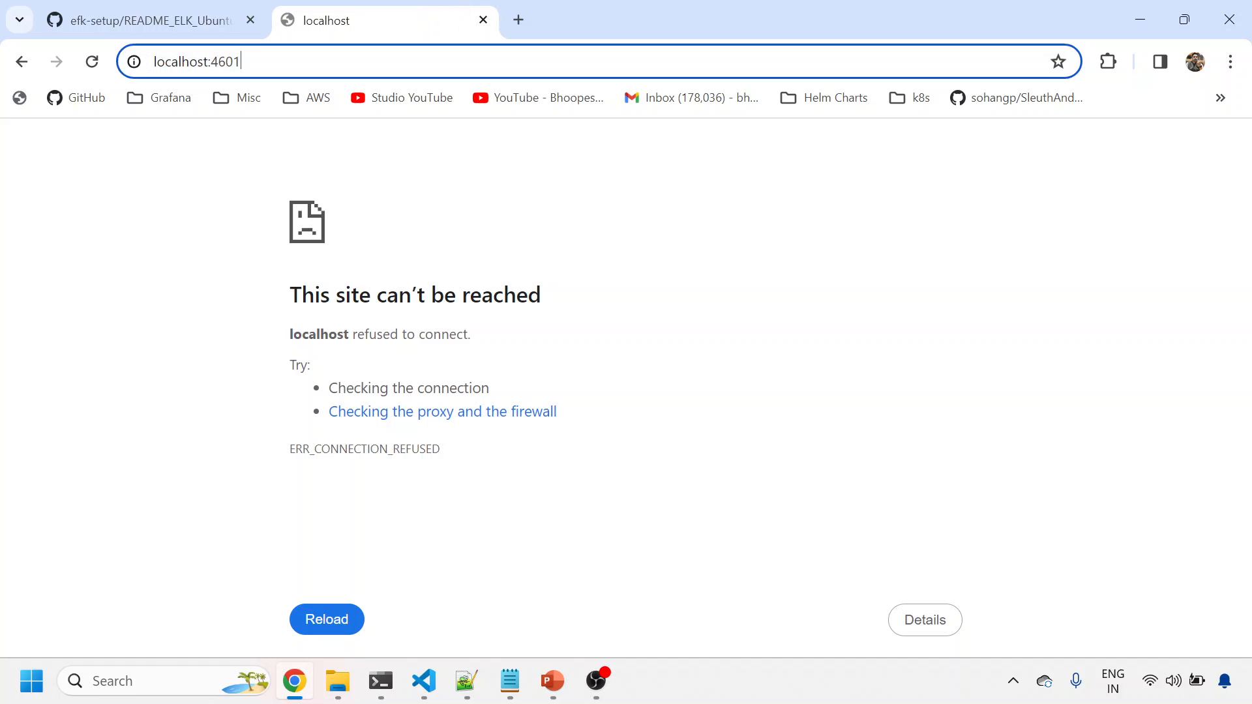
pyautogui.press('End')
pyautogui.press('BackSpace')
pyautogui.press('BackSpace')
pyautogui.press('BackSpace')
pyautogui.write('5601')
pyautogui.press('Return')
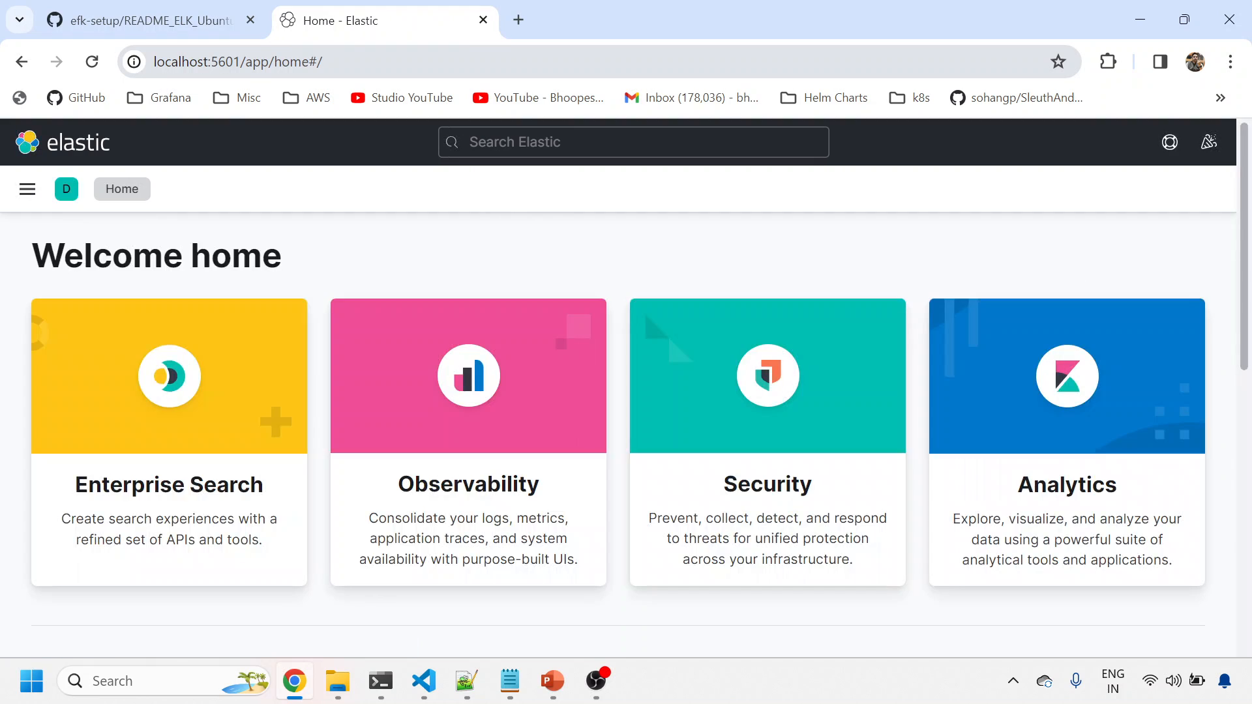
pyautogui.hotkey('alt', 'Tab')
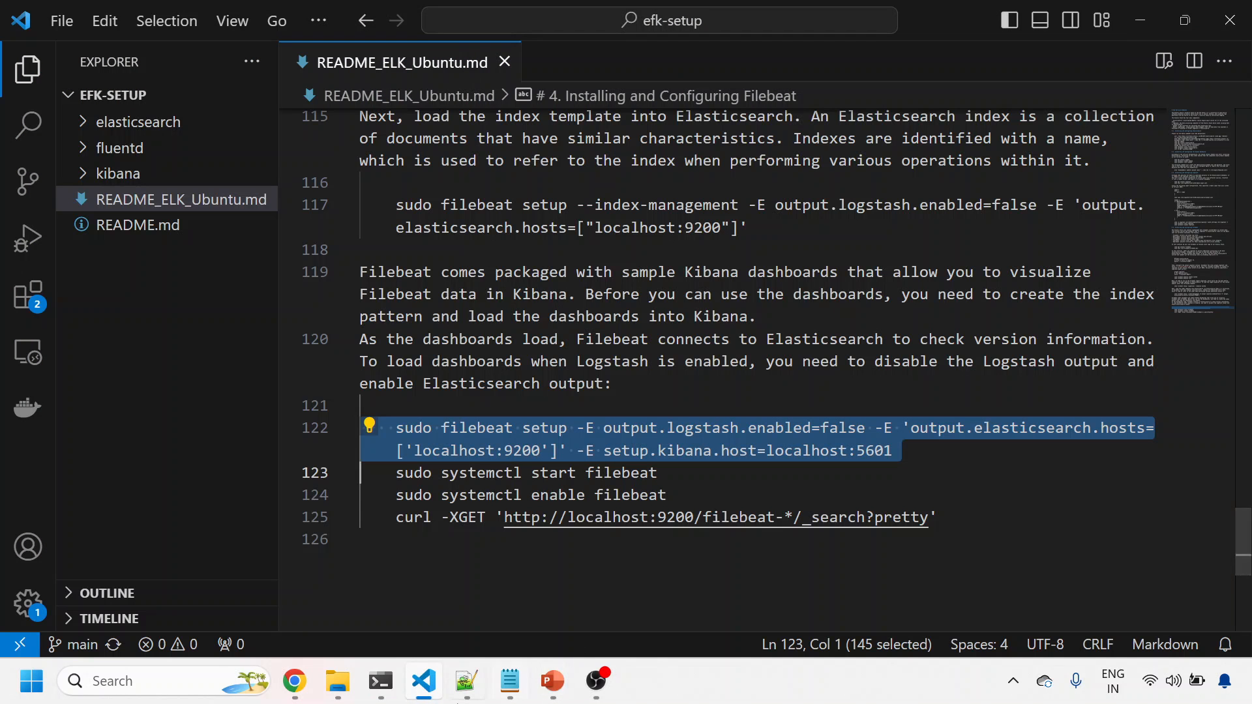
# - In the Checking terminal session, run 'sudo systemctl start filebeat' with the sudo password
pyautogui.click(381, 681)
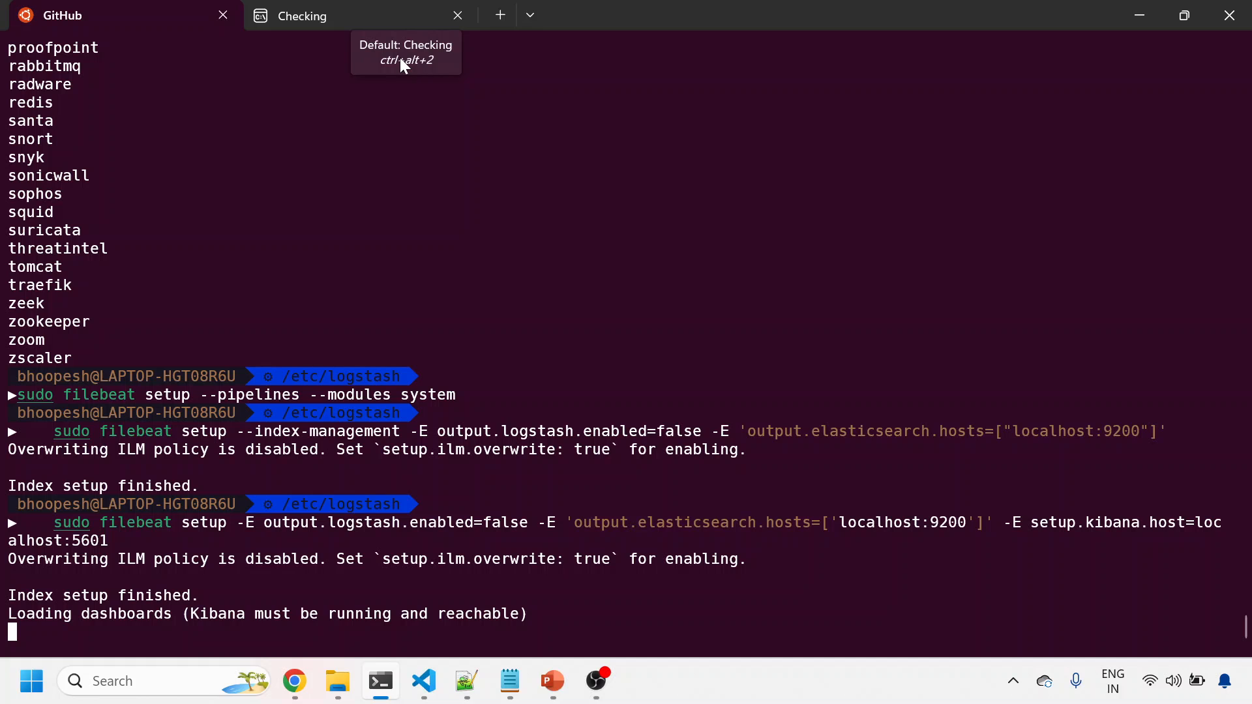
pyautogui.click(384, 11)
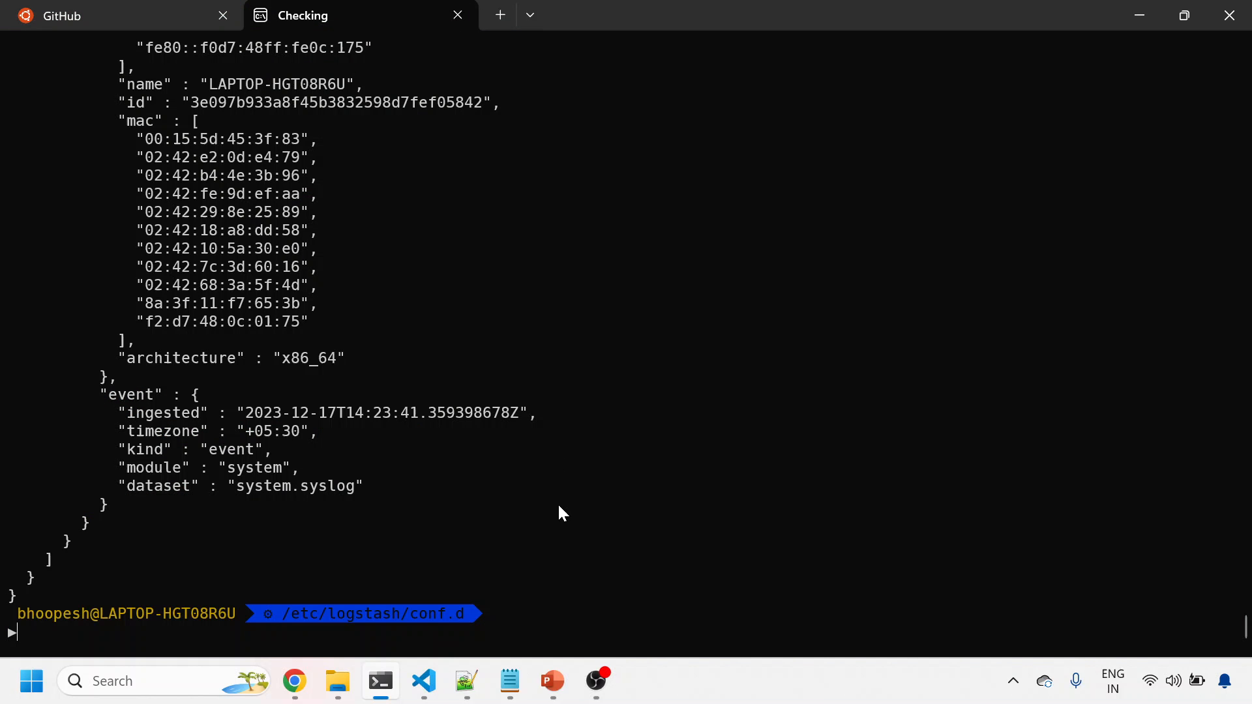
pyautogui.press('Return')
pyautogui.press('Return')
pyautogui.write('clear')
pyautogui.press('Return')
pyautogui.hotkey('alt', 'Tab')
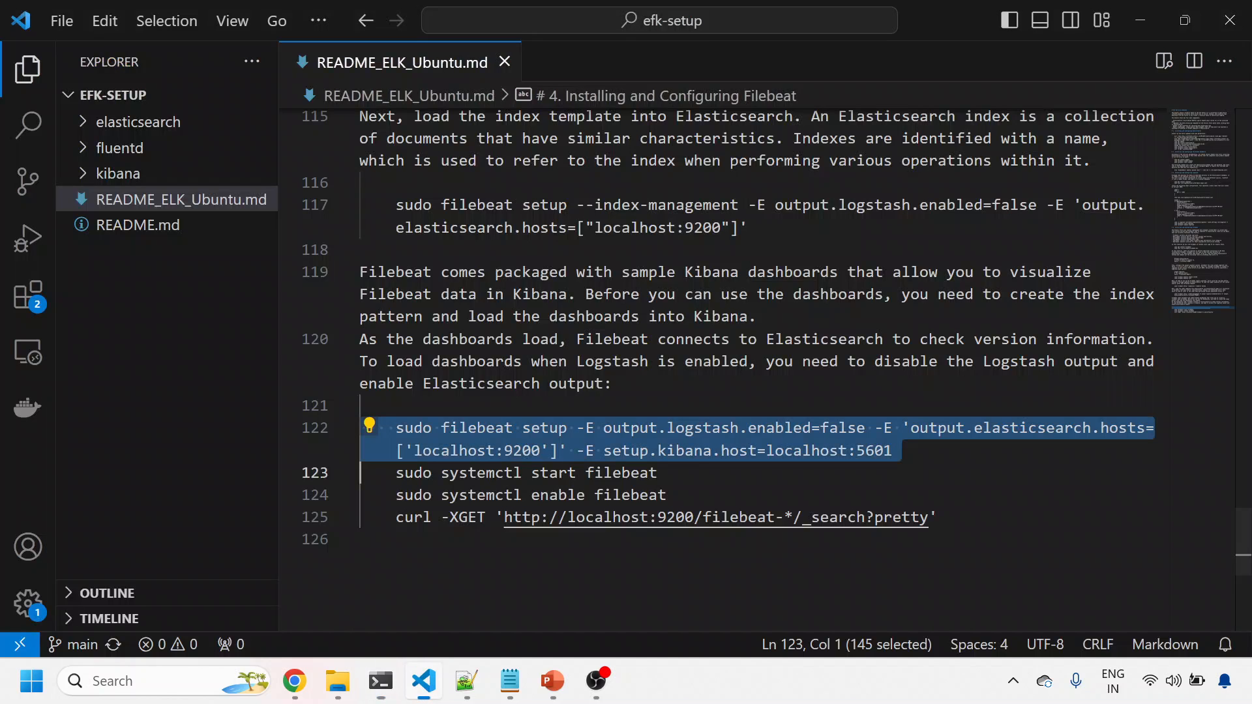
pyautogui.doubleClick(553, 472)
pyautogui.tripleClick(553, 472)
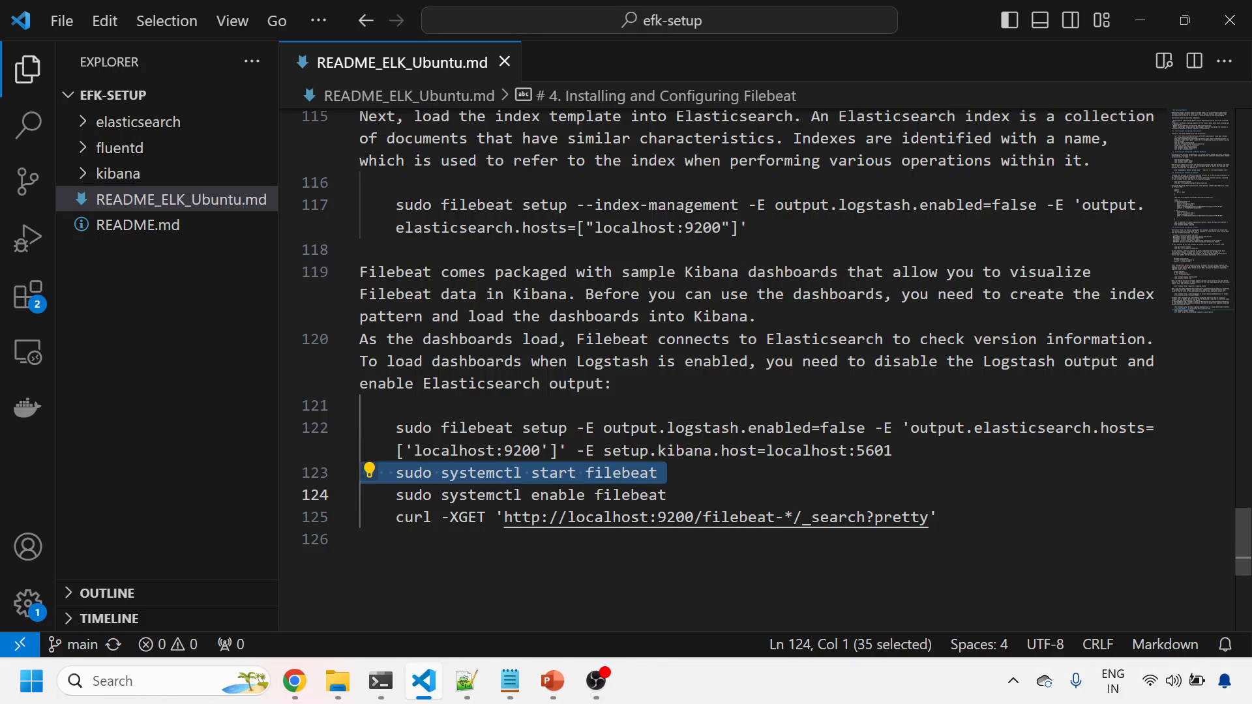
pyautogui.hotkey('ctrl', 'c')
pyautogui.hotkey('alt', 'Tab')
pyautogui.hotkey('ctrl', 'v')
pyautogui.press('Return')
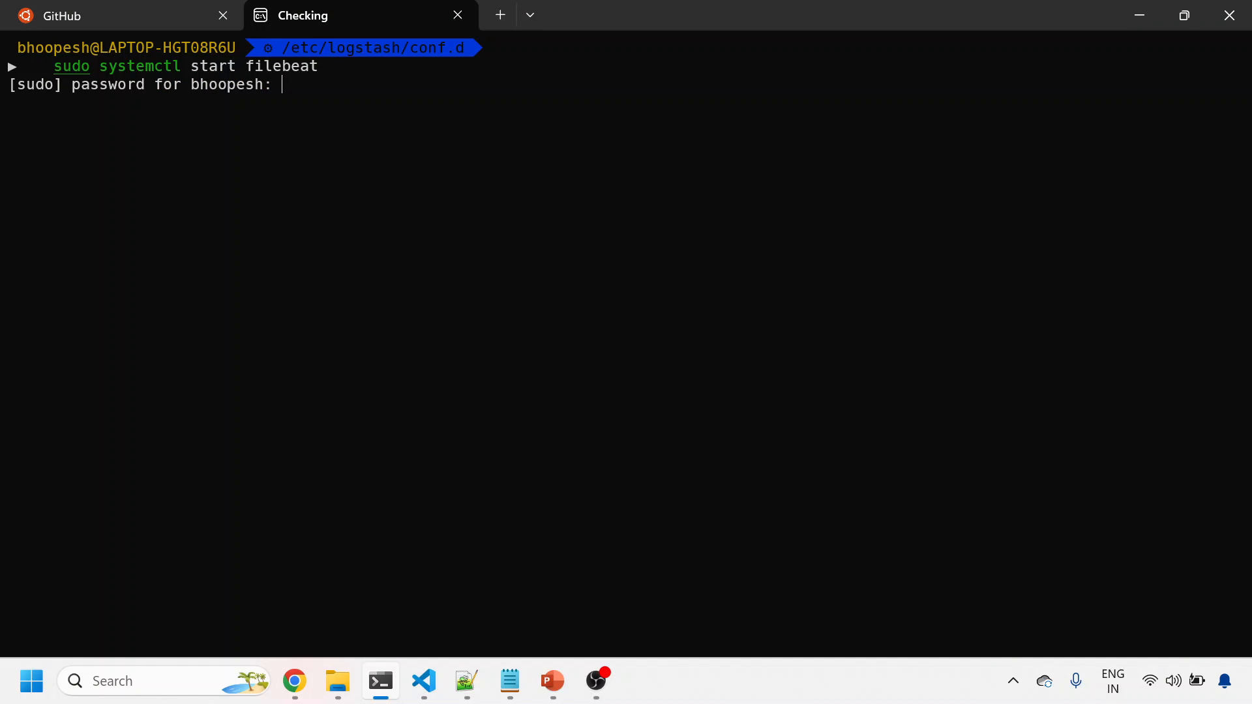
pyautogui.press('Return')
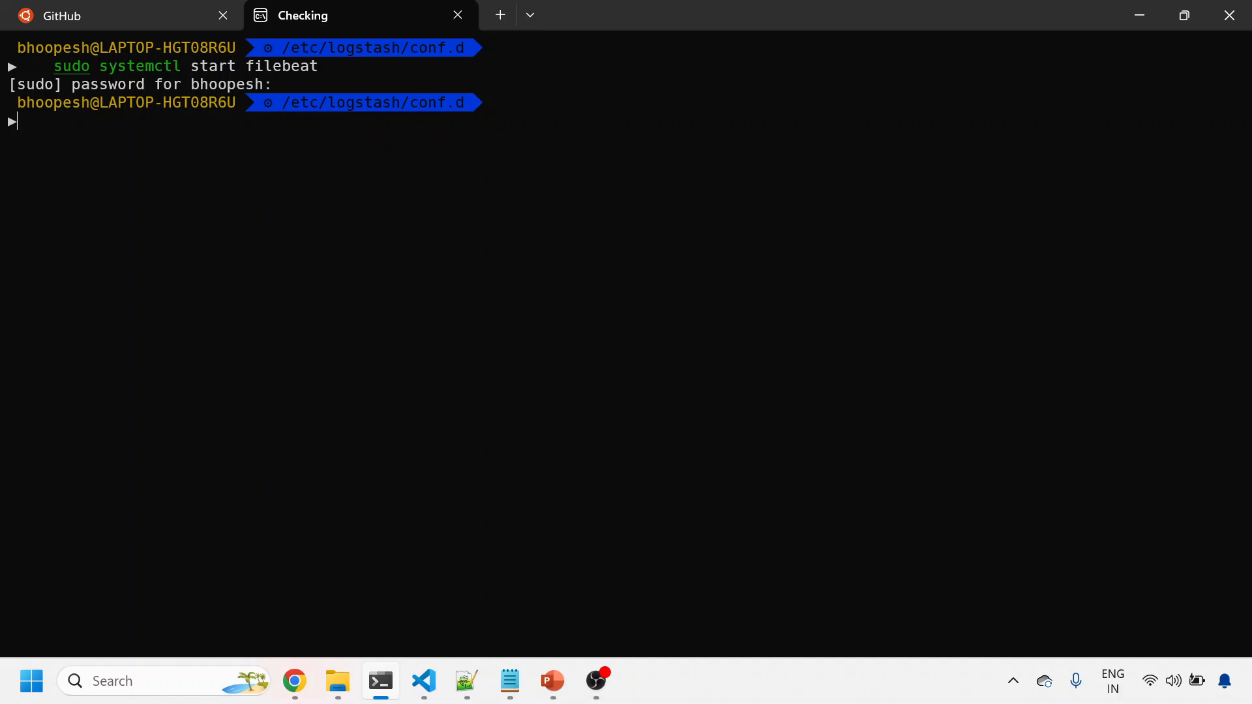
# - Run 'sudo systemctl enable filebeat' so the service starts at boot
pyautogui.hotkey('alt', 'Tab')
pyautogui.hotkey('shift', 'Down')
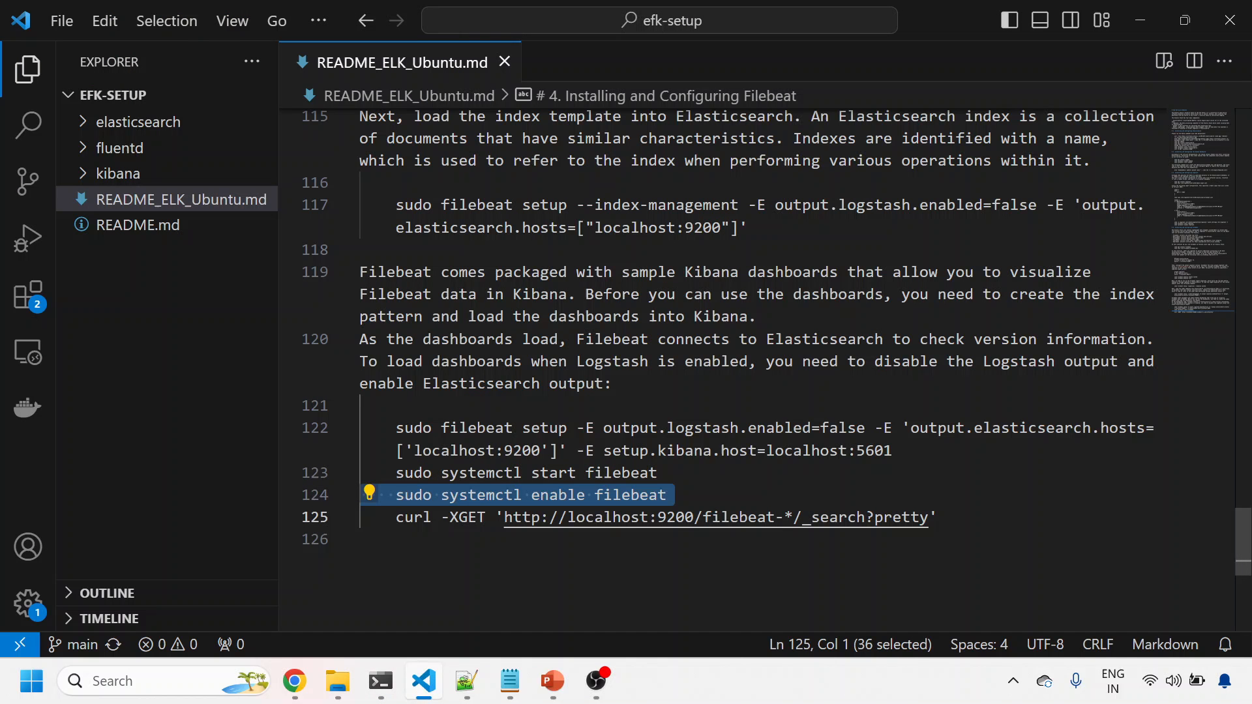
pyautogui.hotkey('ctrl', 'c')
pyautogui.hotkey('alt', 'Tab')
pyautogui.hotkey('ctrl', 'v')
pyautogui.press('Return')
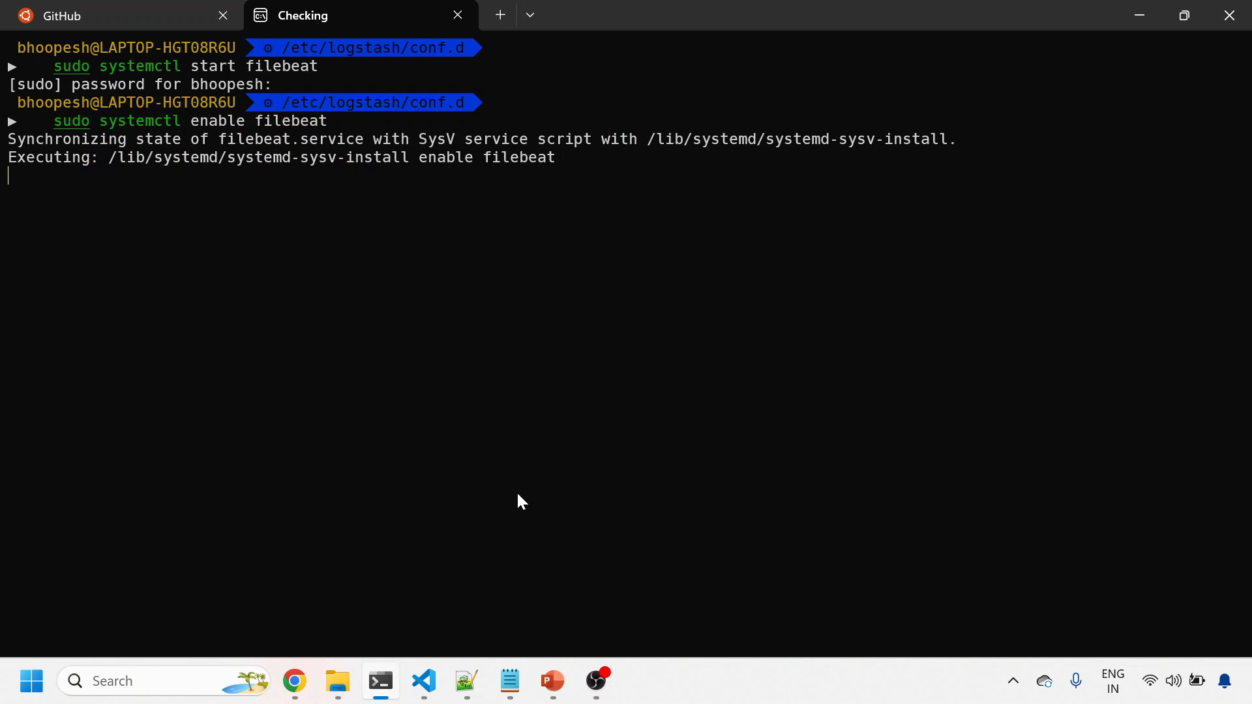
# - Edit the start command into 'sudo systemctl status filebeat' and confirm it reports active (running)
pyautogui.press('Up')
pyautogui.press('Down')
pyautogui.write('clear')
pyautogui.press('Up')
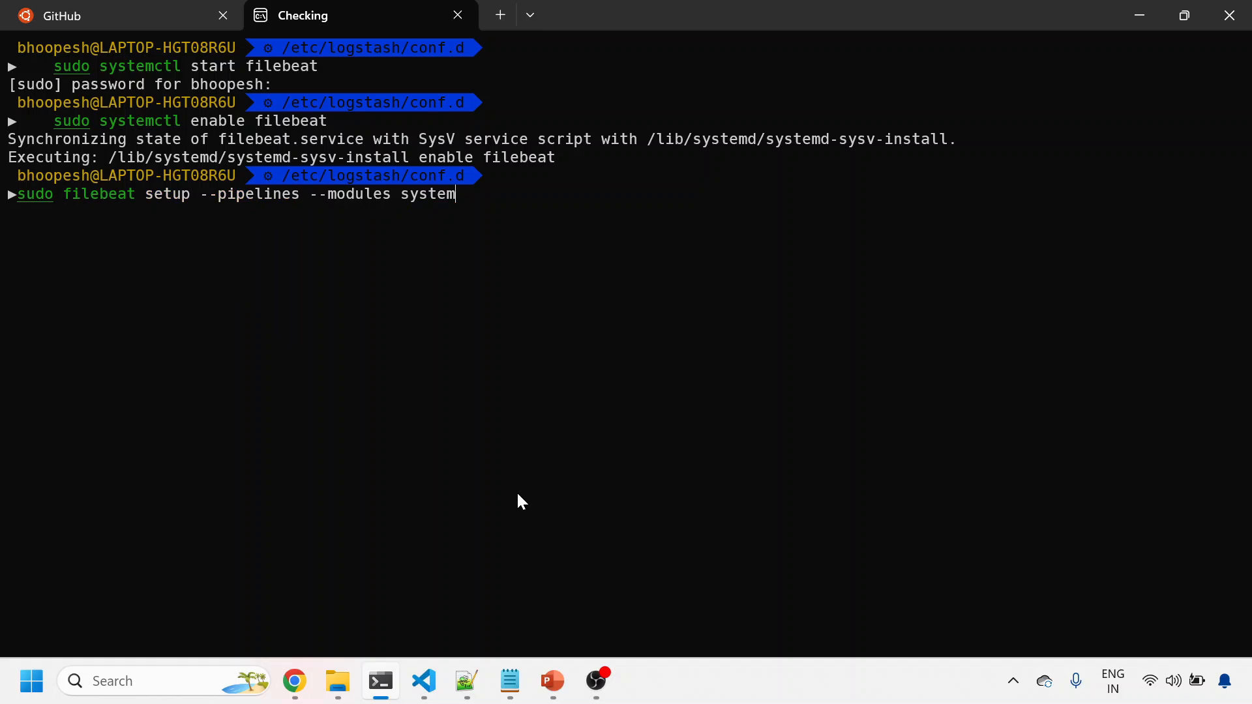
pyautogui.press('Down')
pyautogui.press('Up')
pyautogui.press('Up')
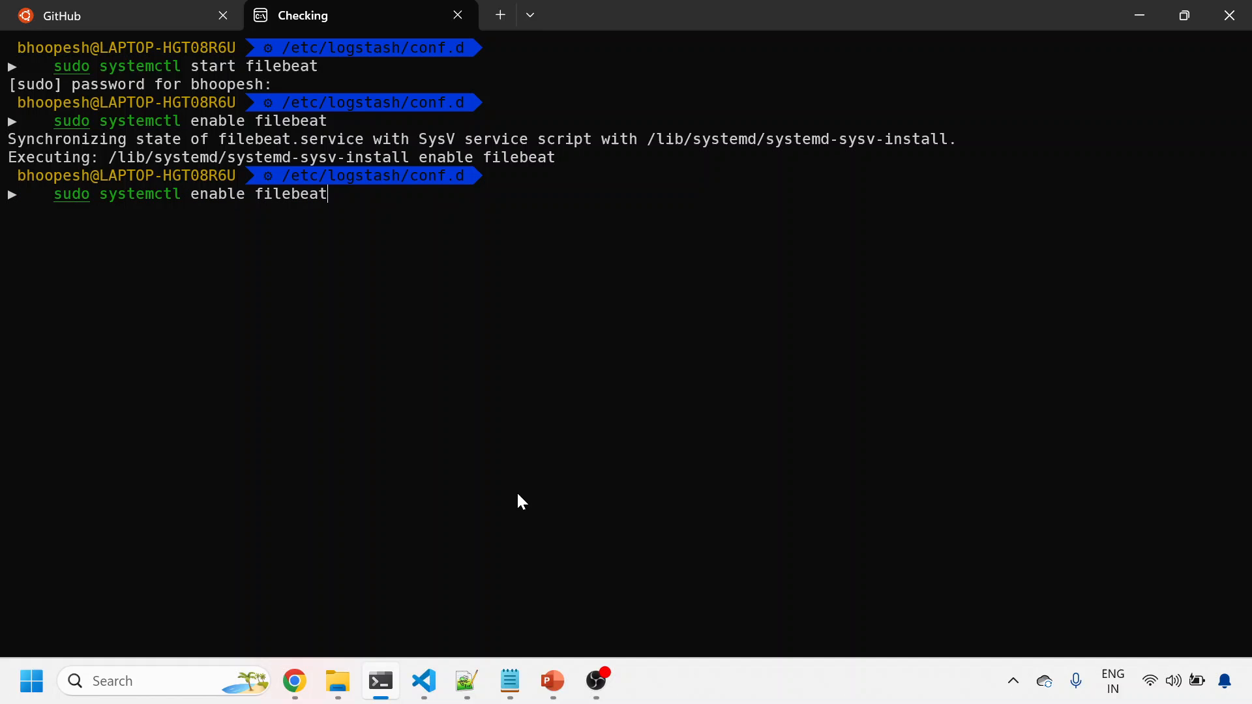
pyautogui.press('Down')
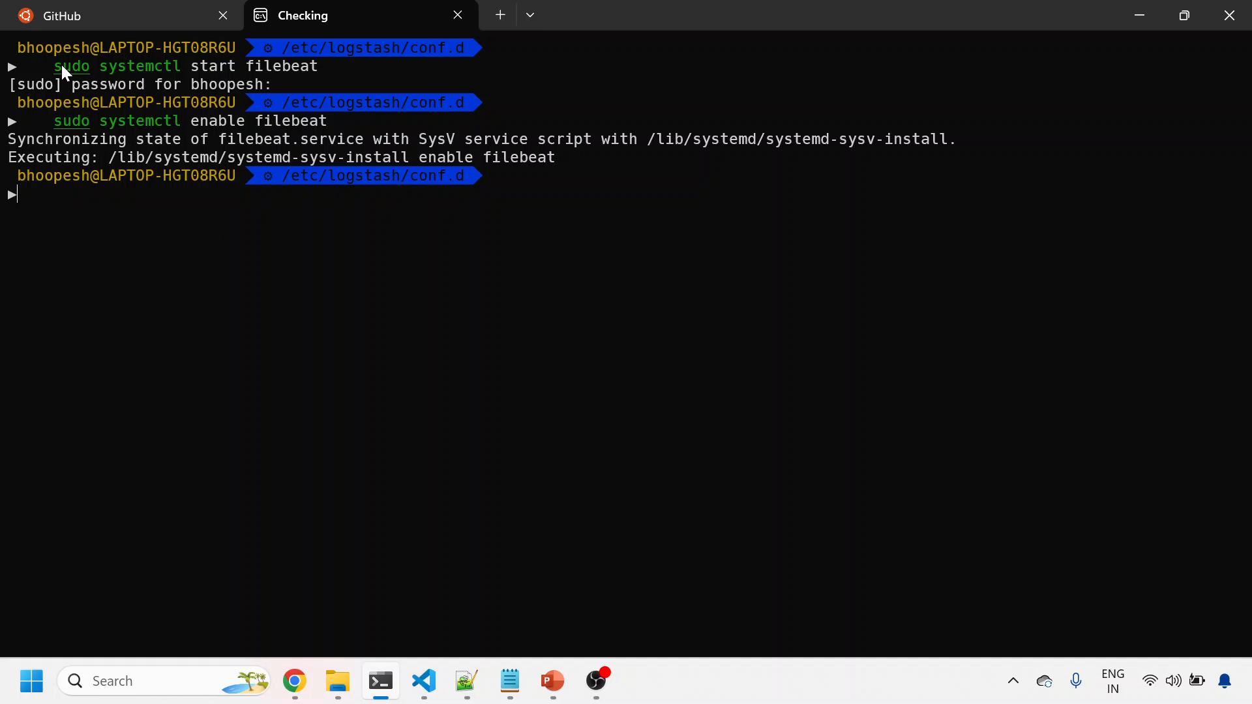
pyautogui.moveTo(55, 65); pyautogui.dragTo(177, 60)
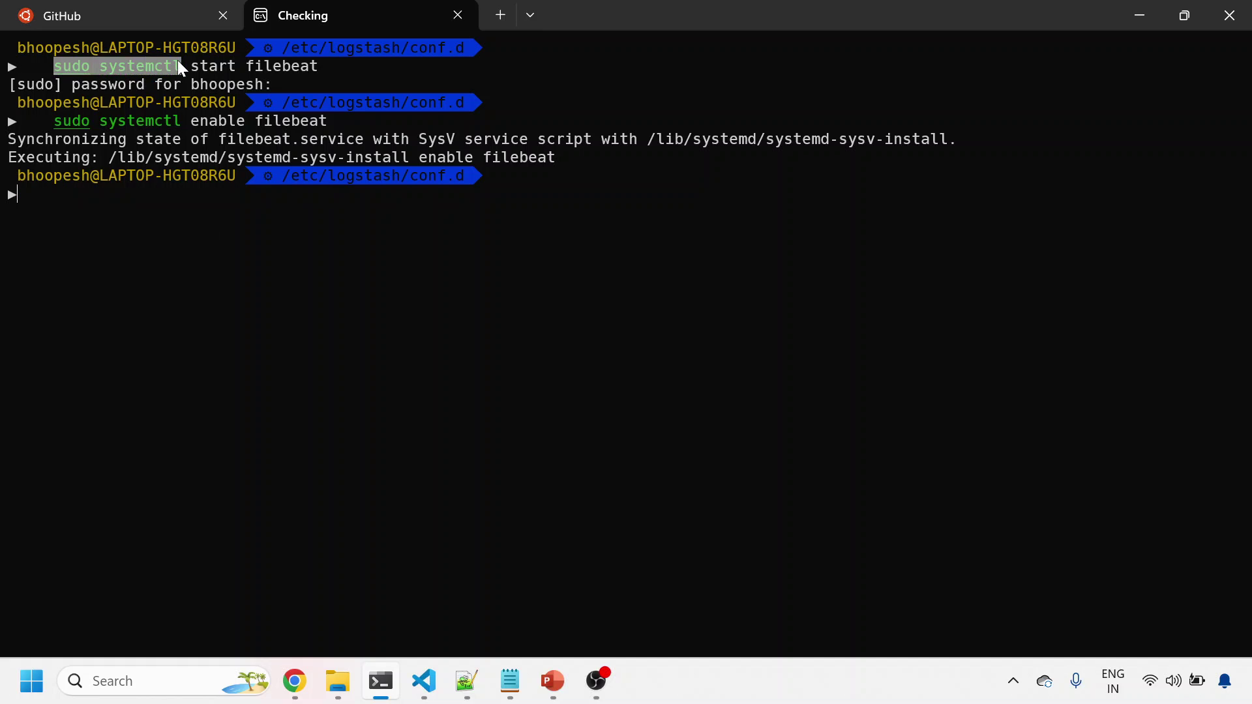
pyautogui.rightClick(317, 76)
pyautogui.press('Left')
pyautogui.press('Left')
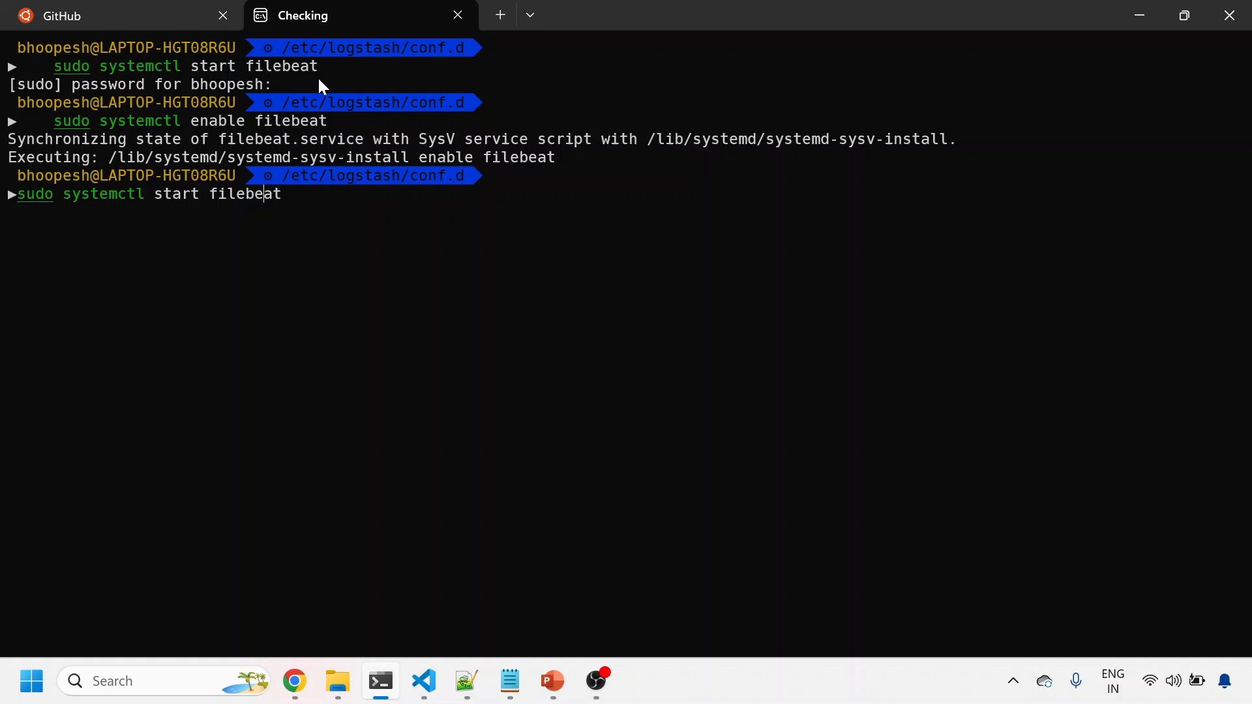
pyautogui.press('Left')
pyautogui.press('Left')
pyautogui.press('BackSpace')
pyautogui.press('BackSpace')
pyautogui.write('tus')
pyautogui.press('Return')
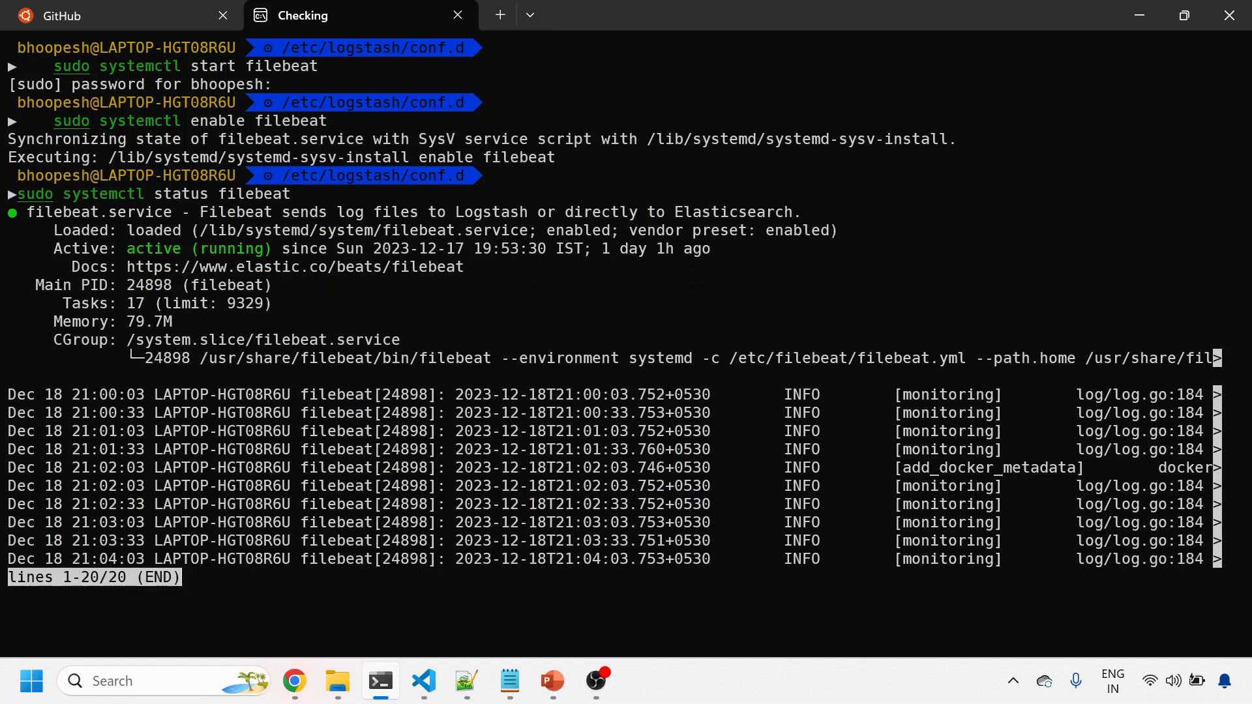
pyautogui.press('q')
pyautogui.click(84, 14)
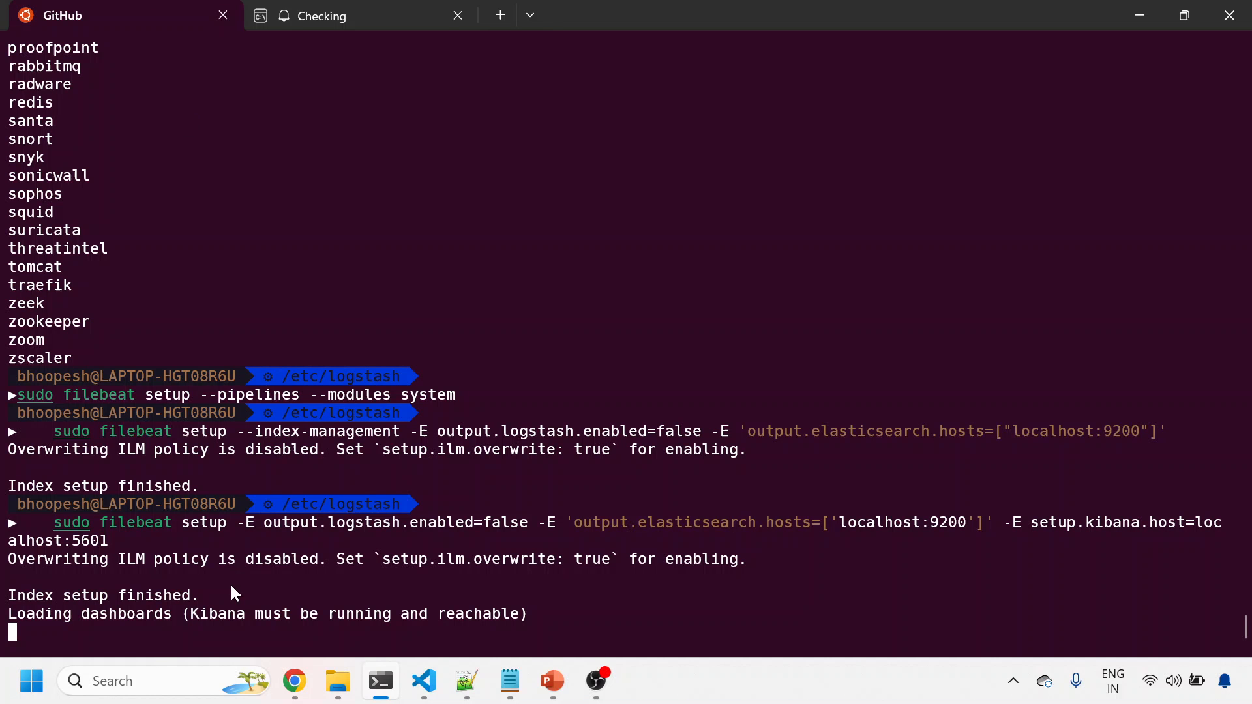
# - Run the curl -XGET filebeat-*/_search?pretty query and review the returned syslog documents, then clear the screen
pyautogui.click(331, 20)
pyautogui.hotkey('alt', 'Tab')
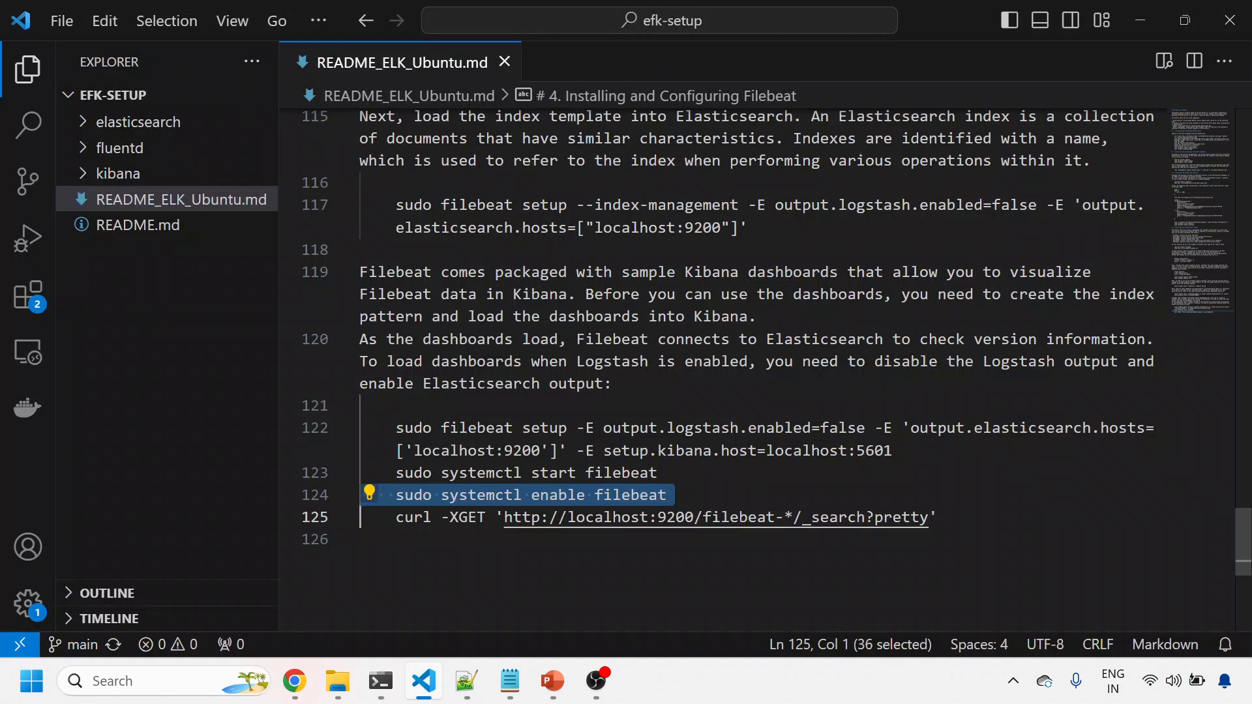
pyautogui.hotkey('shift', 'Down')
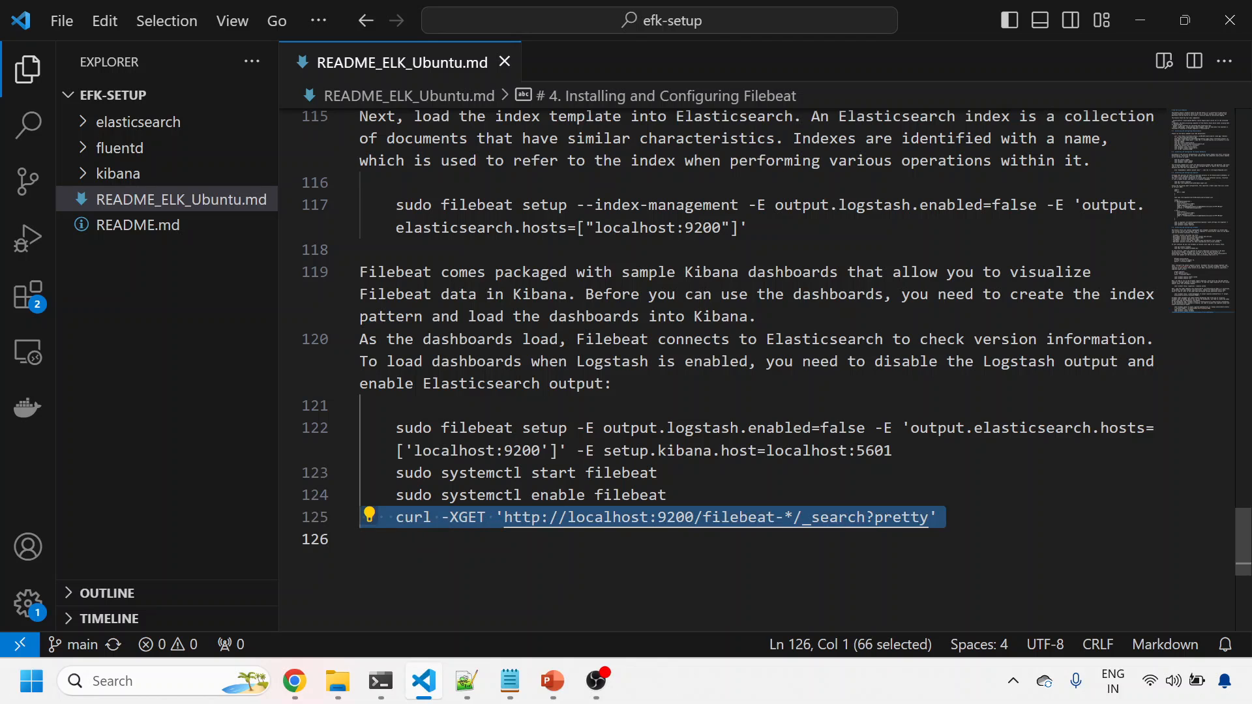
pyautogui.hotkey('alt', 'Tab')
pyautogui.hotkey('ctrl', 'shift', 'v')
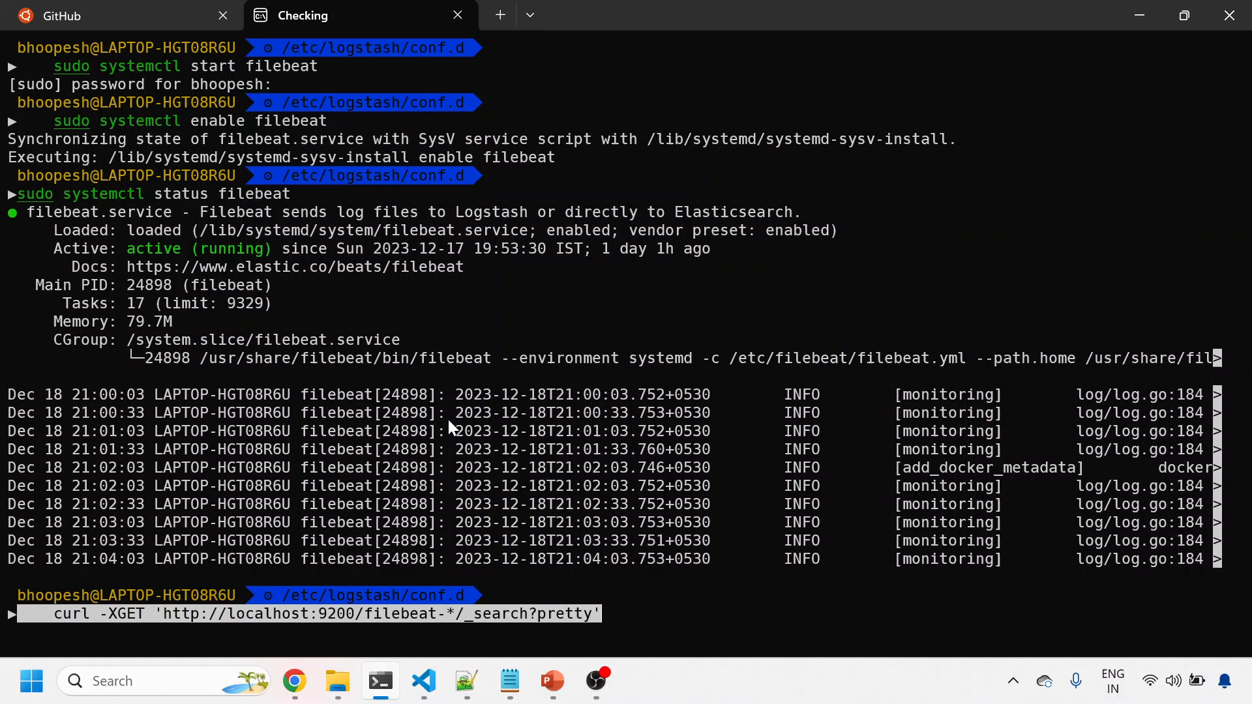
pyautogui.press('Return')
pyautogui.scroll(5, 470, 381)
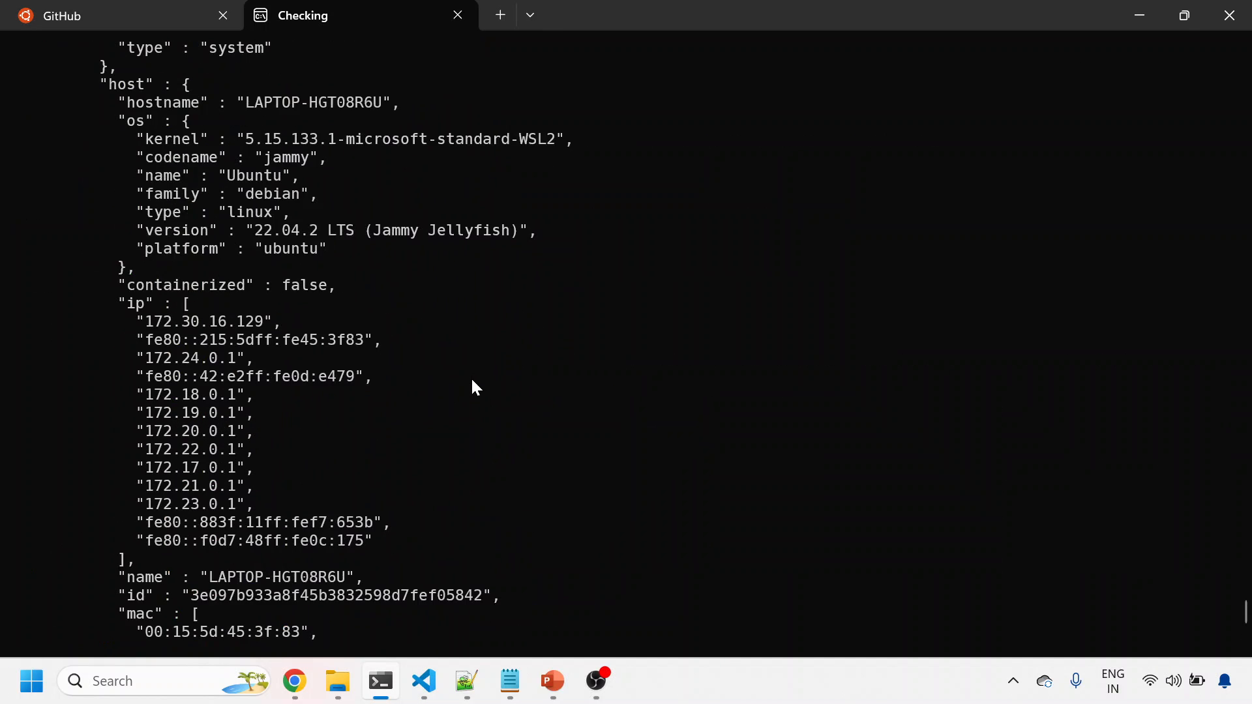
pyautogui.scroll(5, 397, 375)
pyautogui.scroll(5, 331, 381)
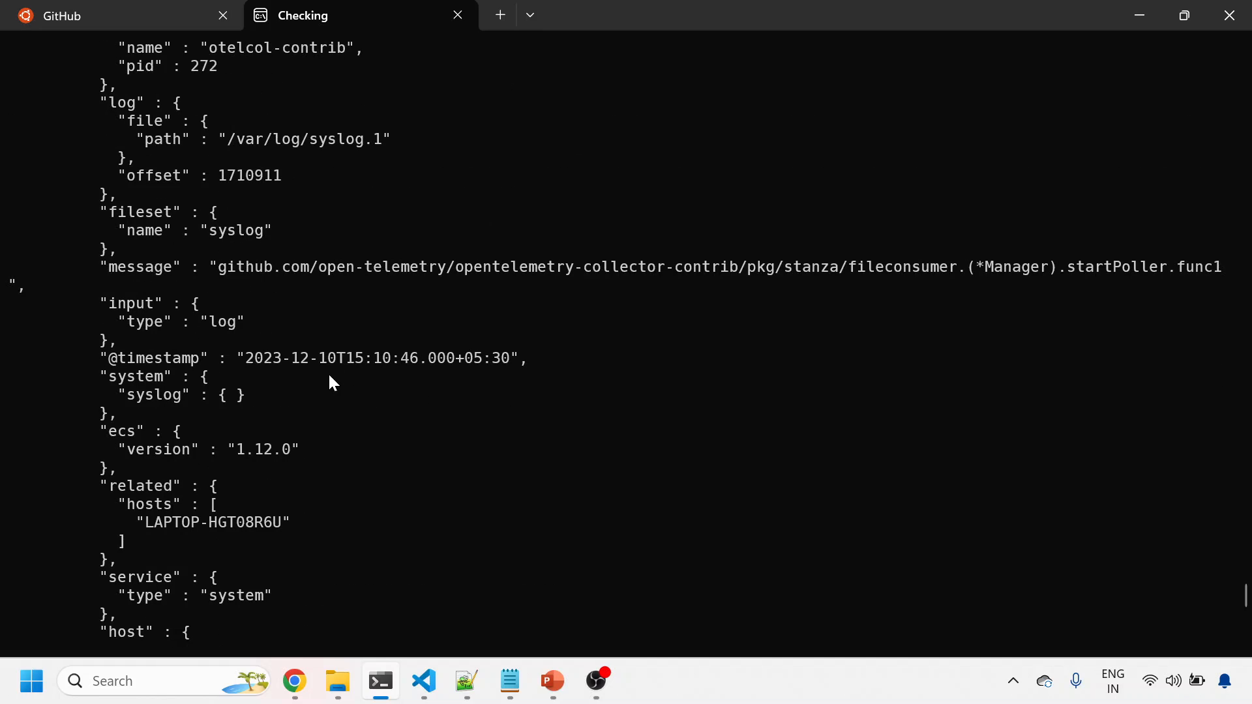
pyautogui.scroll(3, 444, 337)
pyautogui.scroll(-5, 433, 356)
pyautogui.scroll(5, 429, 363)
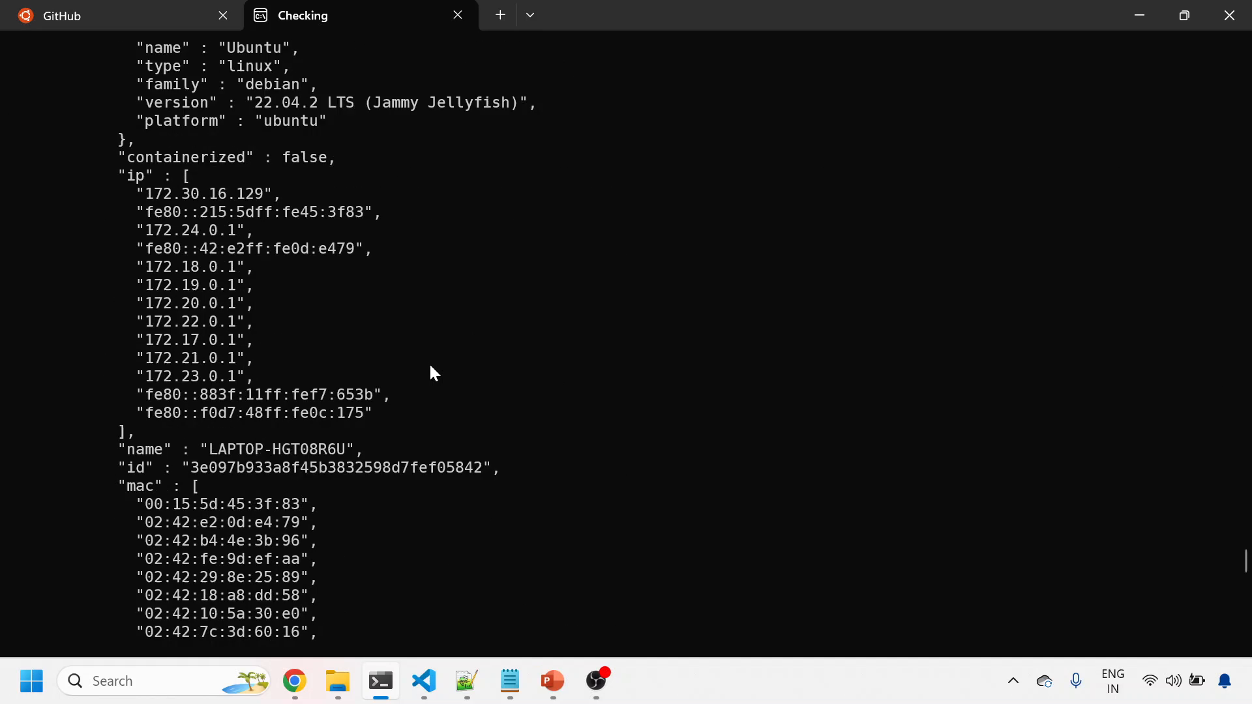
pyautogui.scroll(-5, 426, 371)
pyautogui.scroll(-5, 426, 382)
pyautogui.scroll(-5, 424, 385)
pyautogui.scroll(-5, 423, 386)
pyautogui.write('clear')
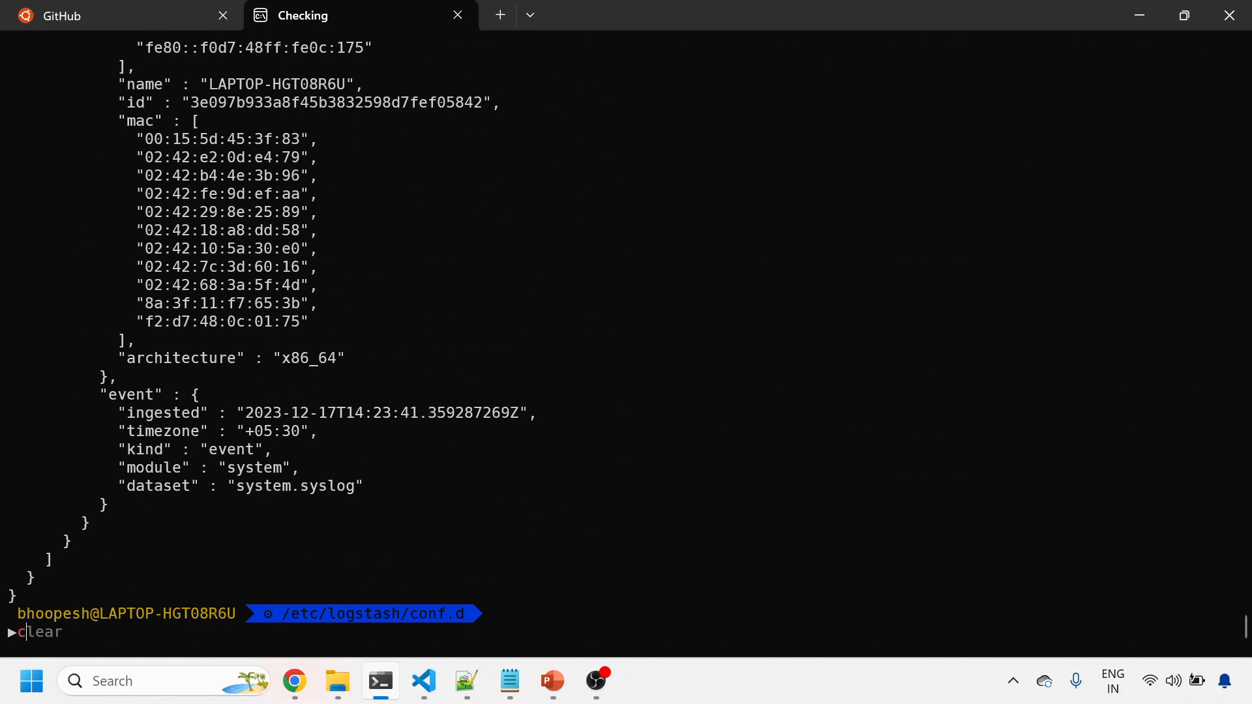
pyautogui.press('Return')
pyautogui.hotkey('alt', 'Tab')
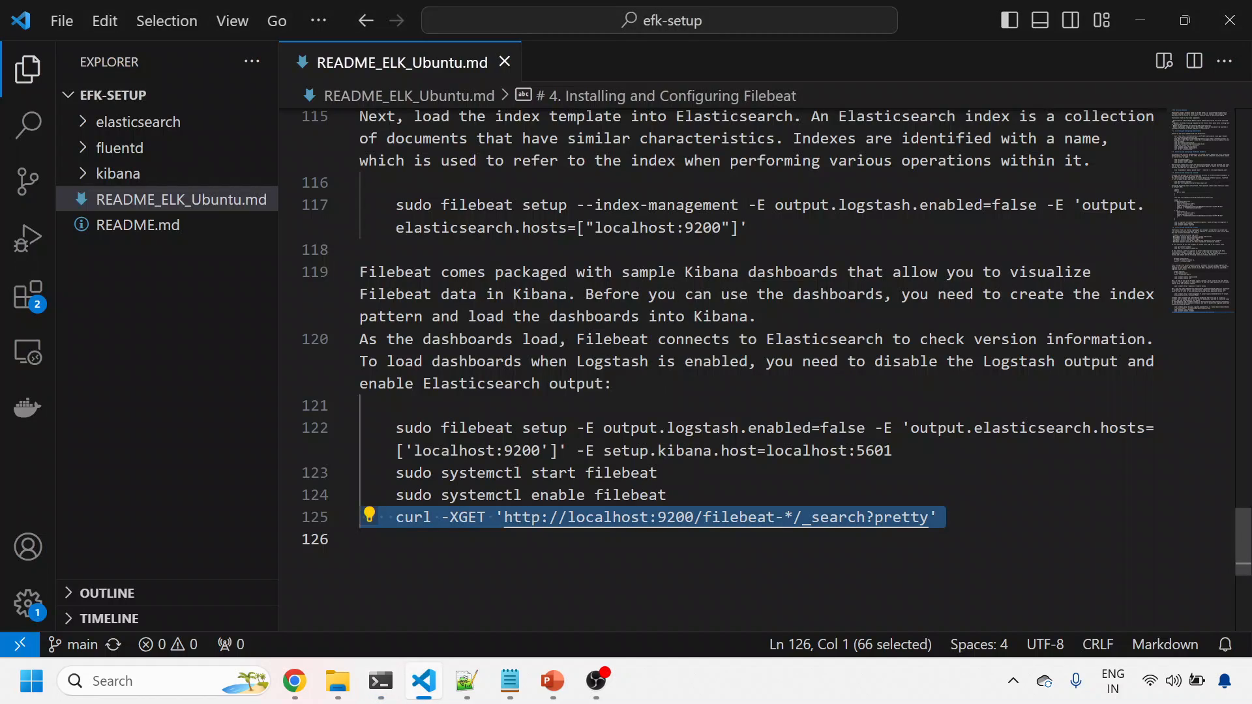
# - From Kibana's navigation drawer go to Analytics > Discover, showing 146 filebeat-* hits
pyautogui.click(294, 681)
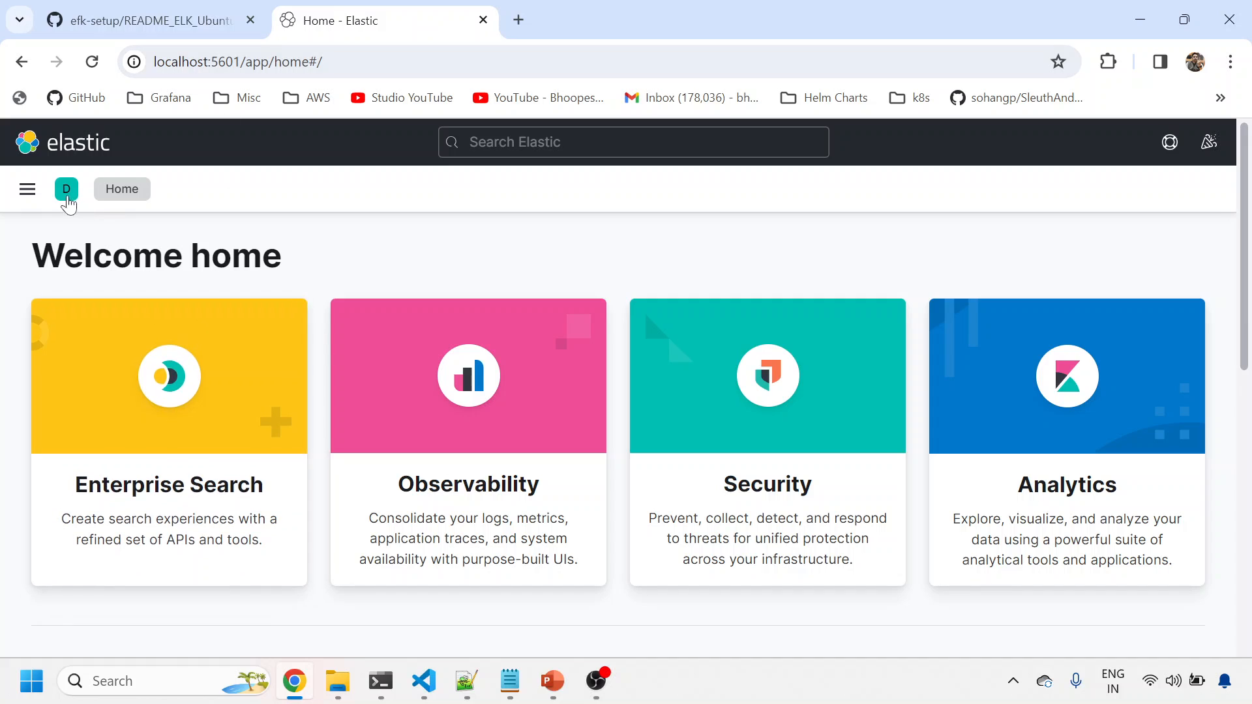
pyautogui.click(27, 189)
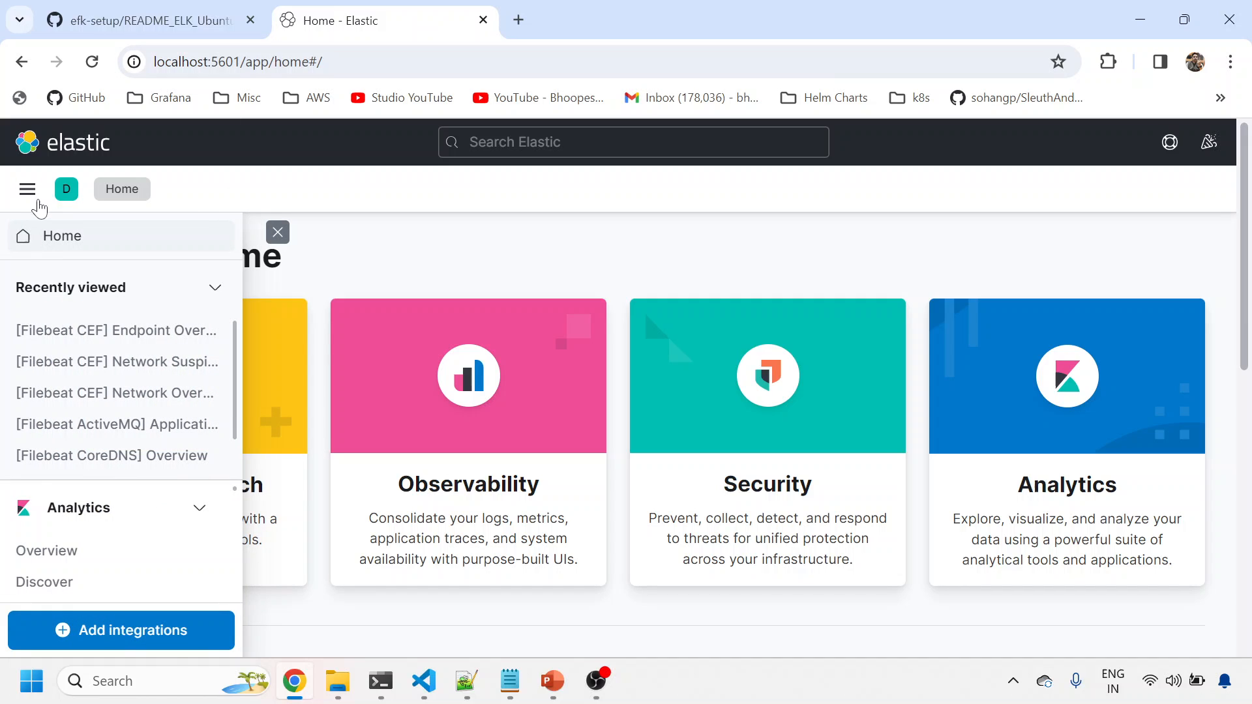
pyautogui.scroll(-1, 98, 421)
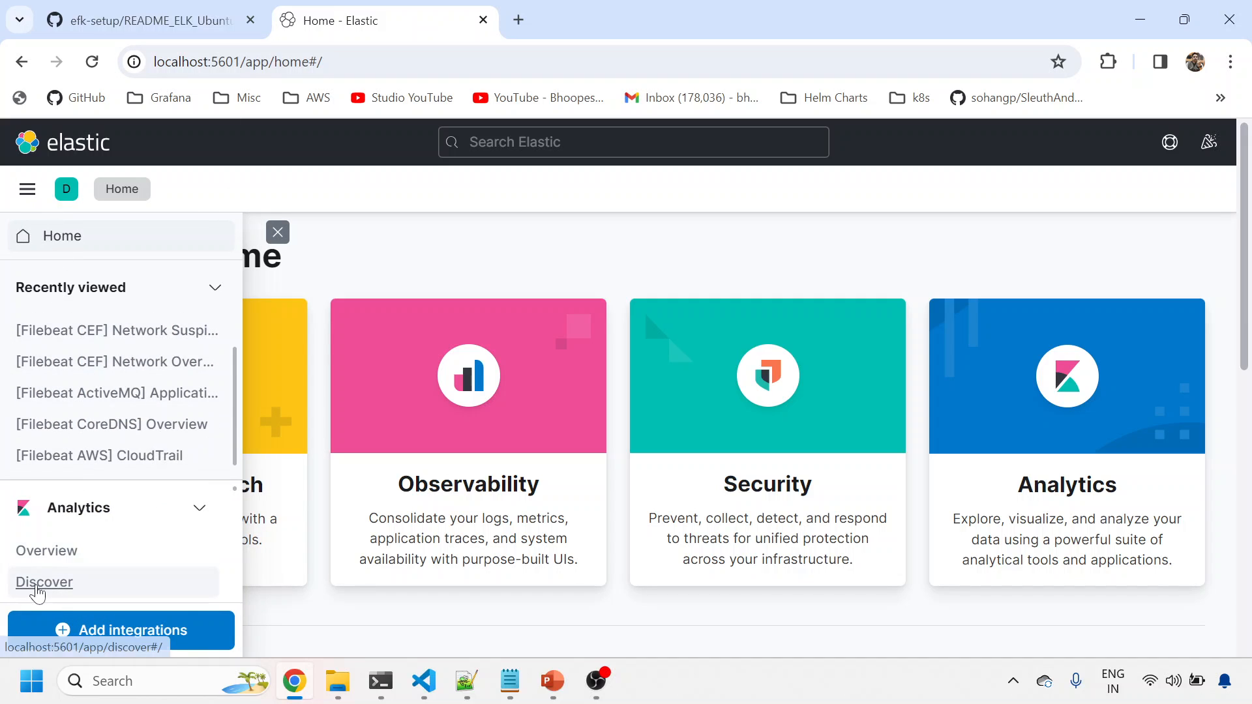
pyautogui.click(214, 287)
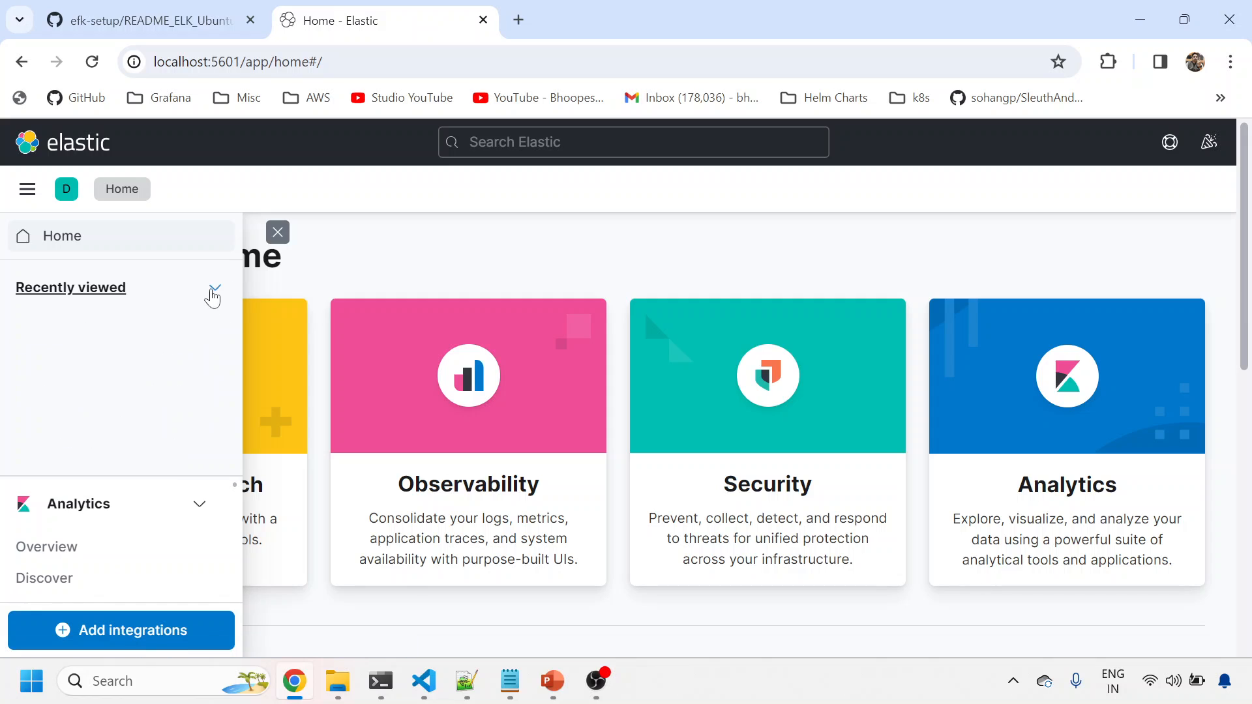
pyautogui.click(44, 418)
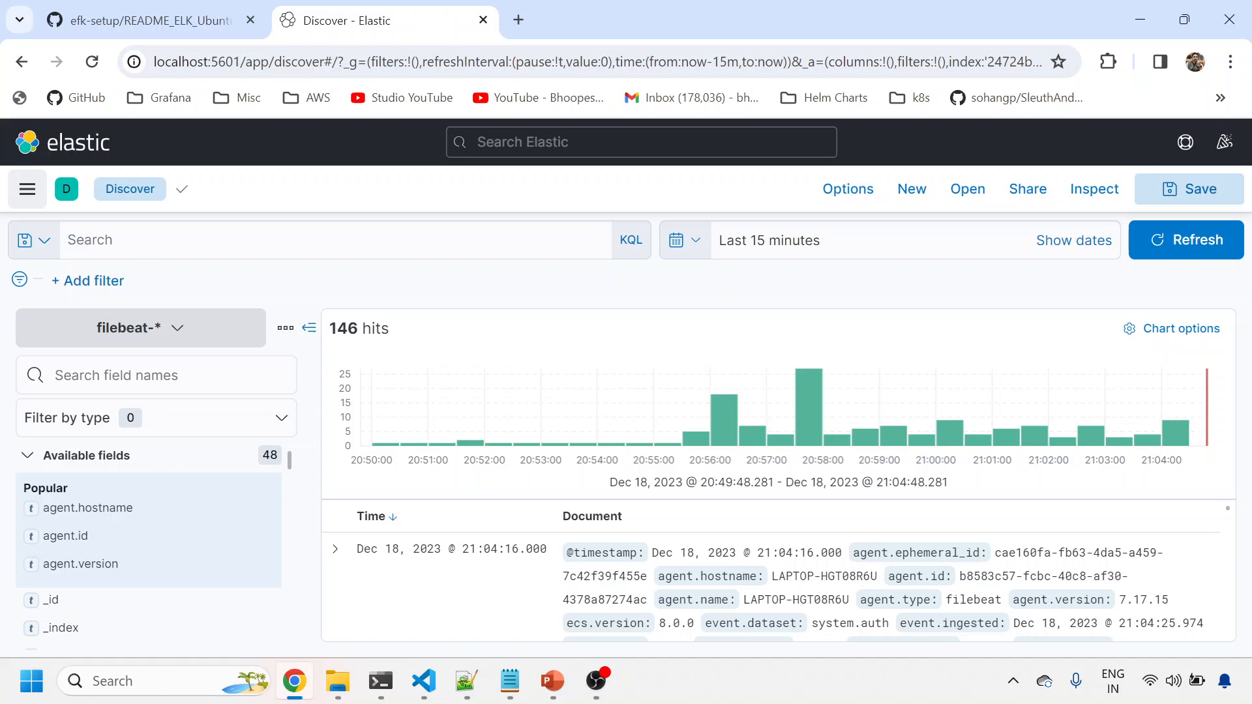
# - Search 'index' to reach Index Management and check the Data Streams list, then return to Indices
pyautogui.click(28, 189)
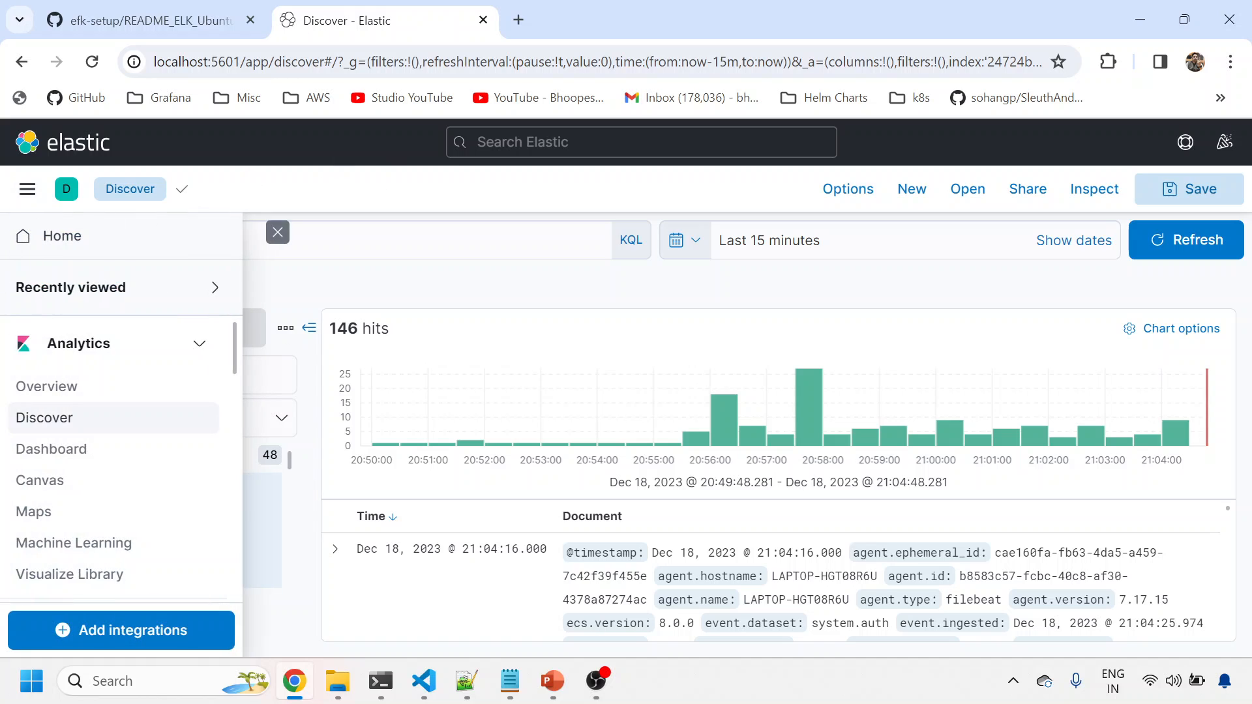
pyautogui.click(538, 147)
pyautogui.write('i')
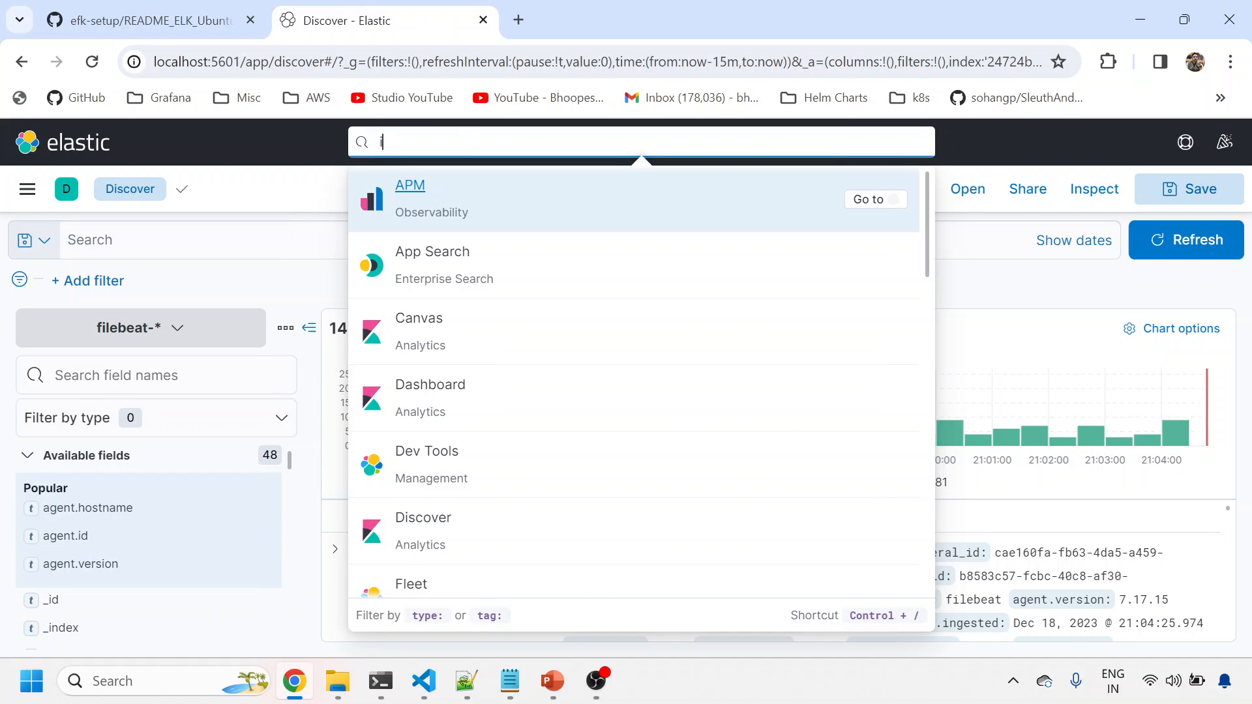
pyautogui.write('ndex')
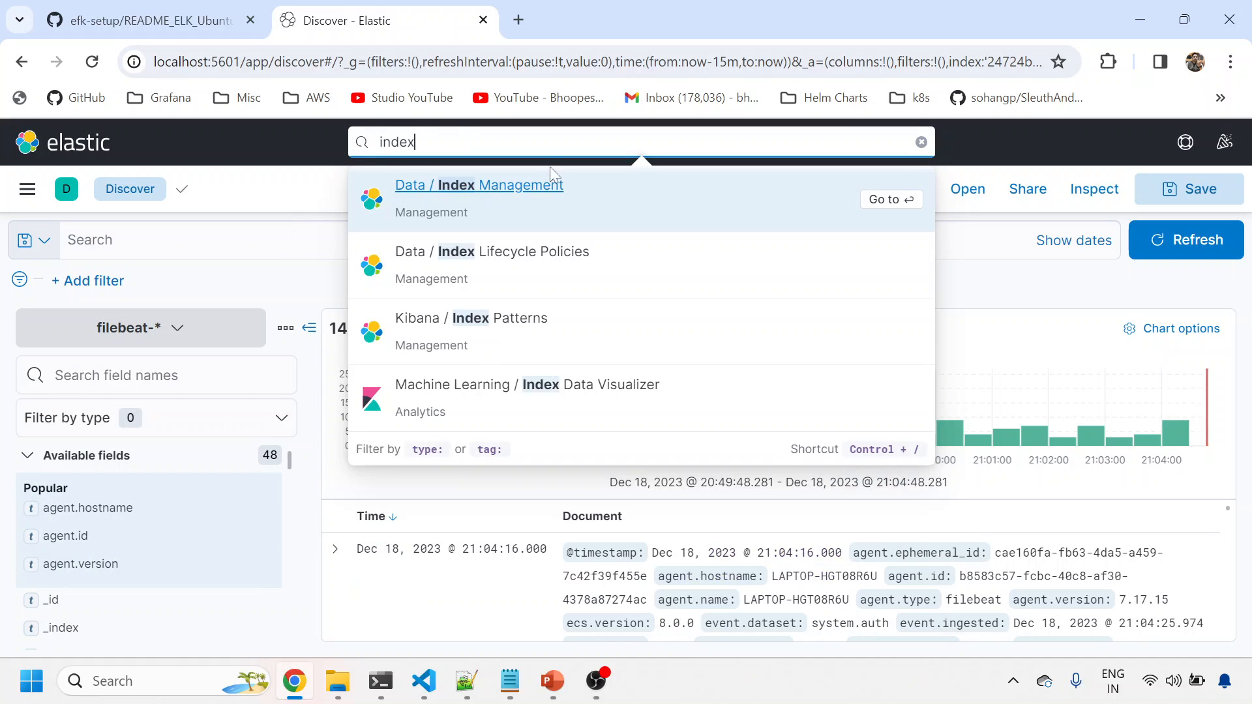
pyautogui.click(551, 185)
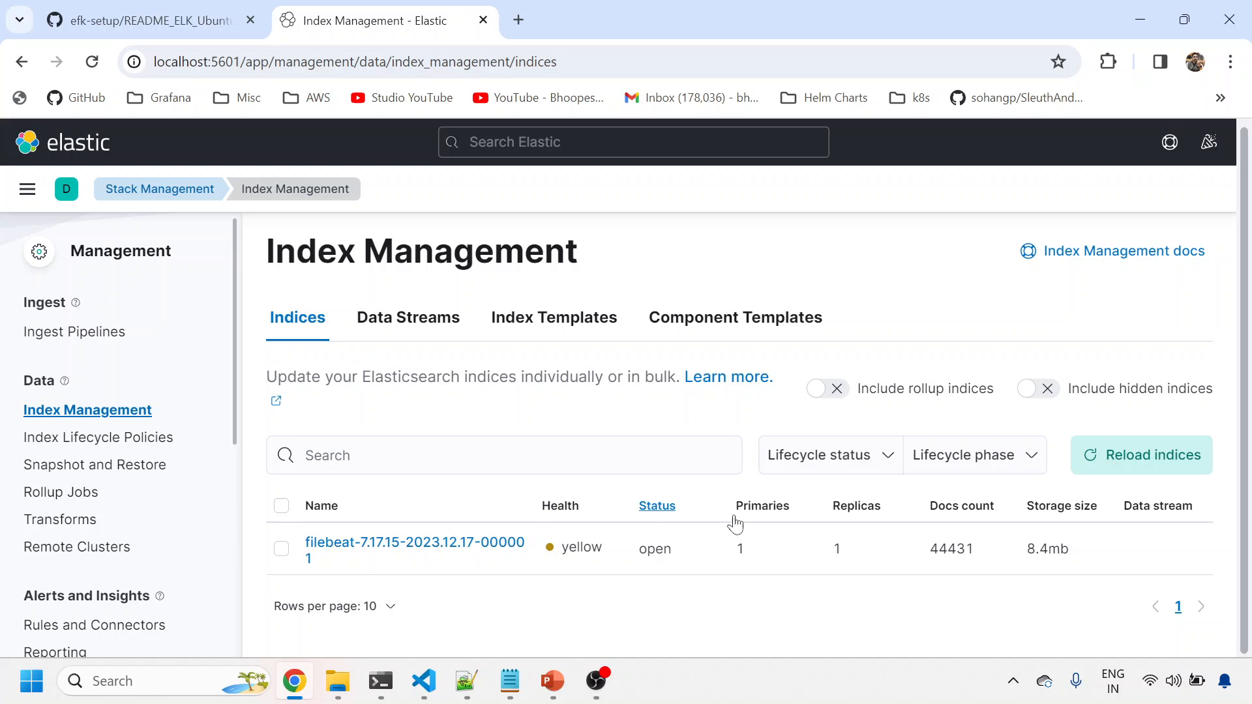
pyautogui.click(408, 317)
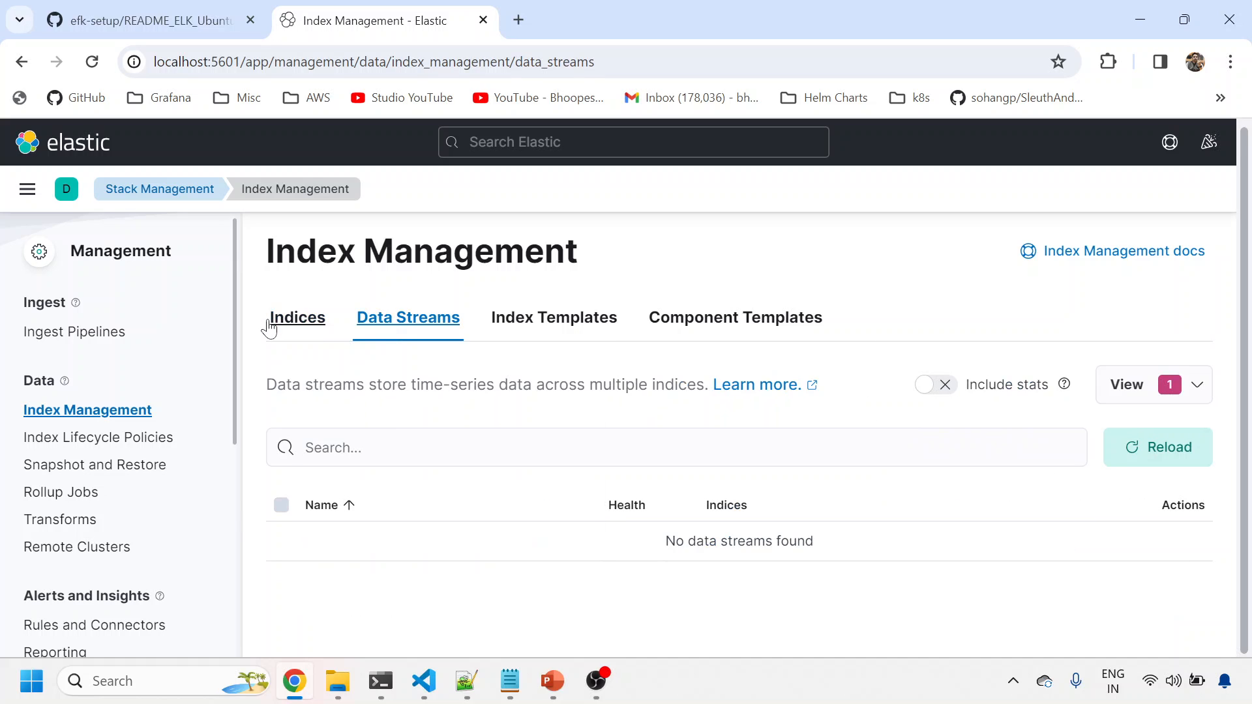
pyautogui.click(296, 317)
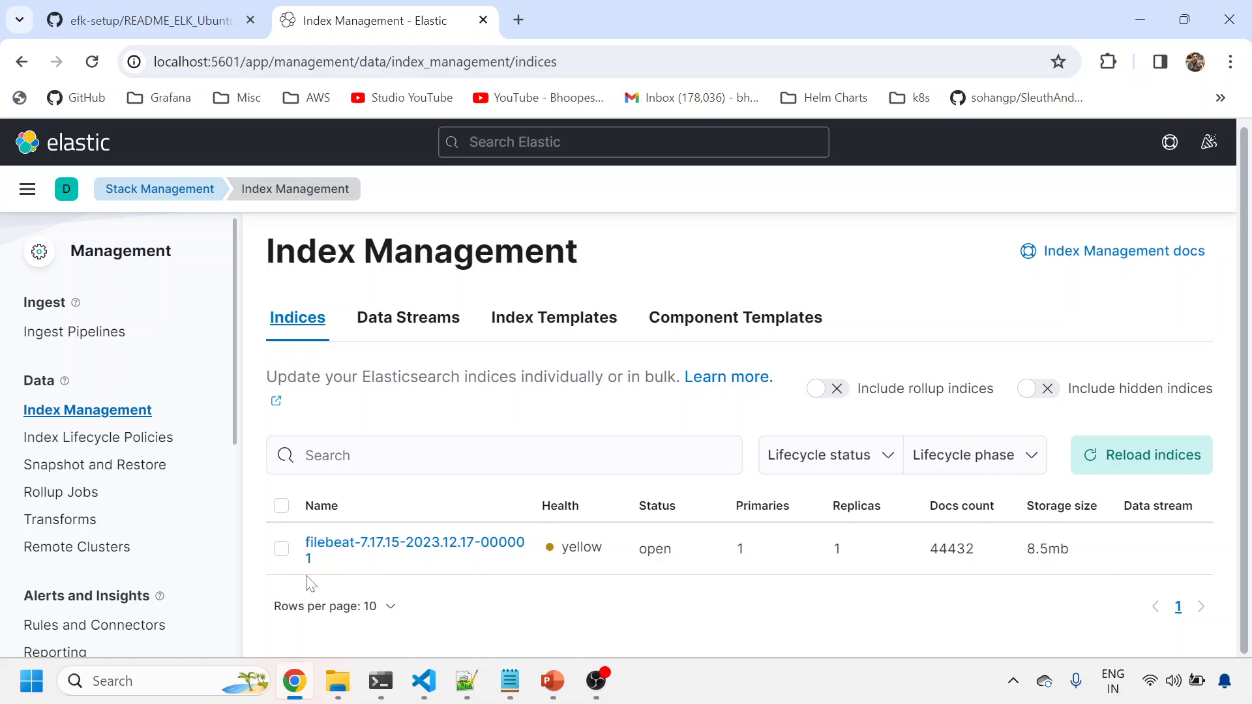
# - Inspect the filebeat-7.17.15-2023.12.17-000001 index's editable settings, Summary and Mappings via Manage index
pyautogui.click(281, 549)
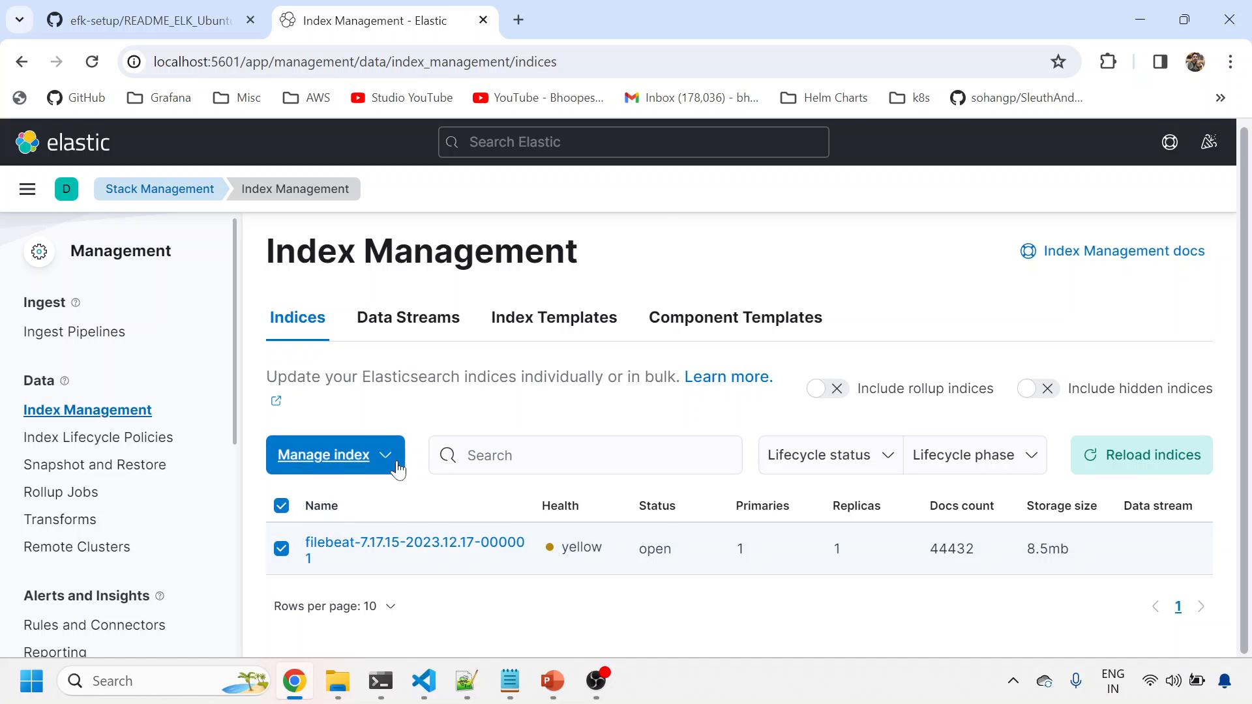
pyautogui.click(389, 455)
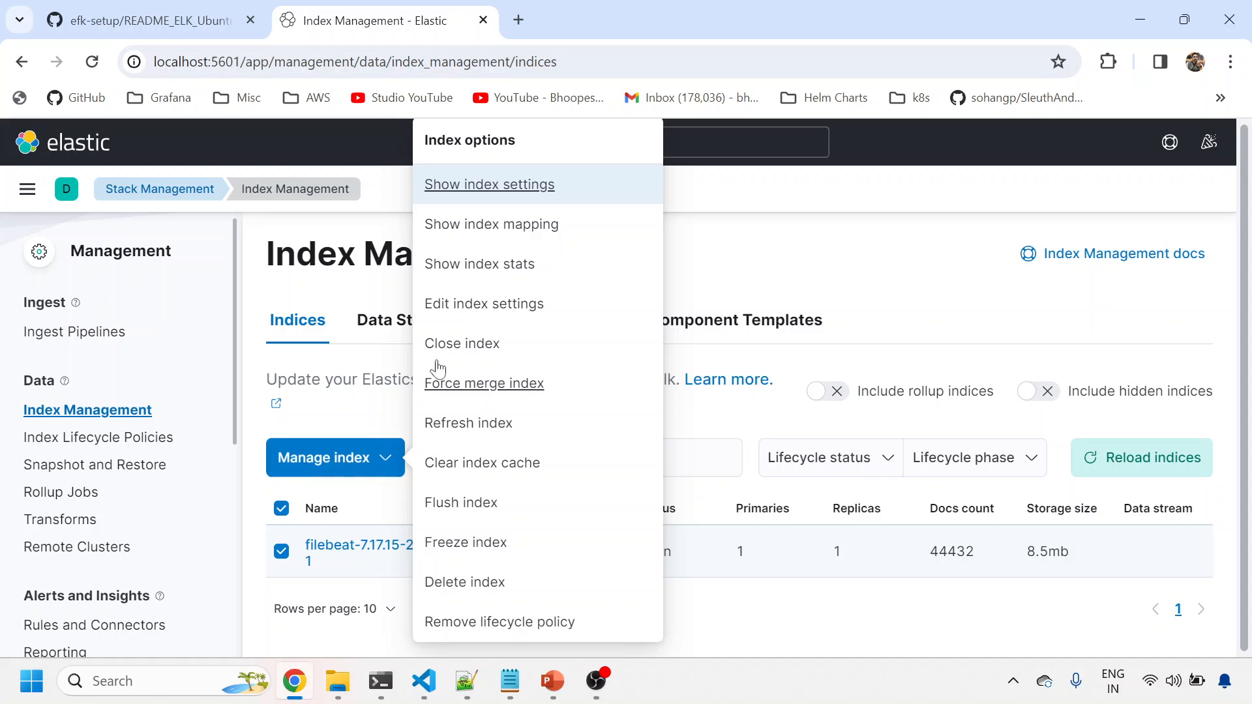
pyautogui.click(484, 304)
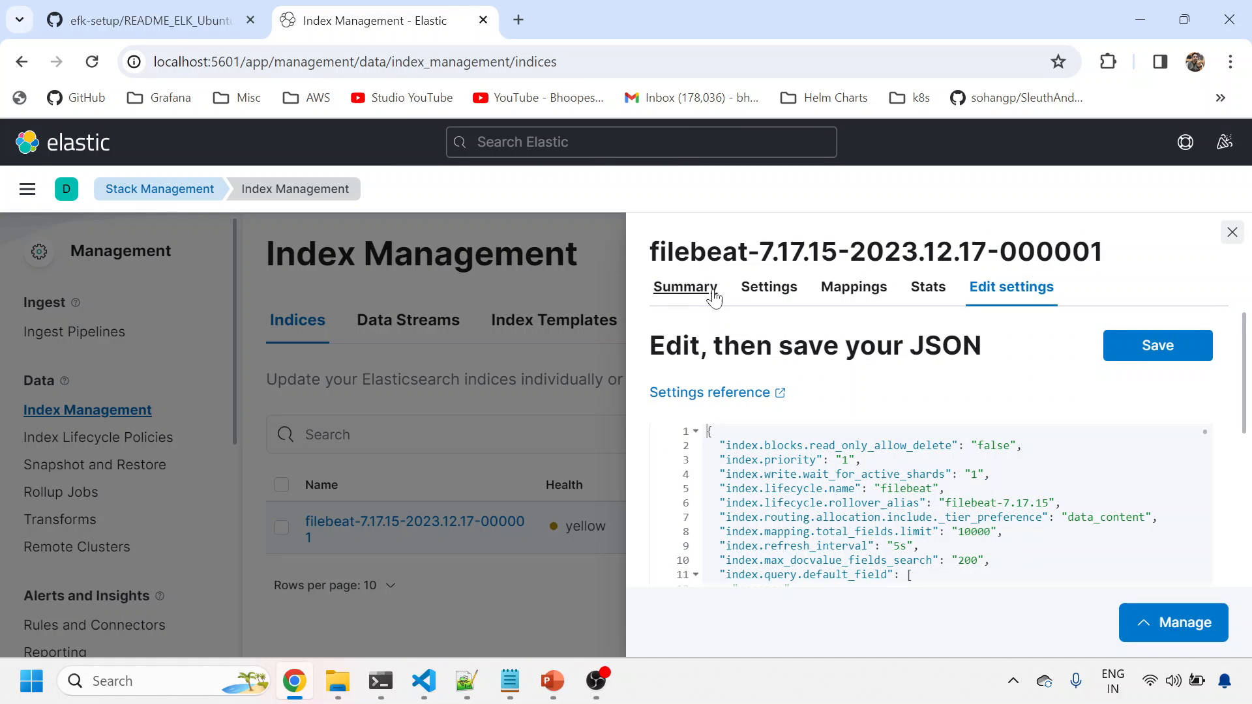
pyautogui.click(686, 287)
pyautogui.click(855, 287)
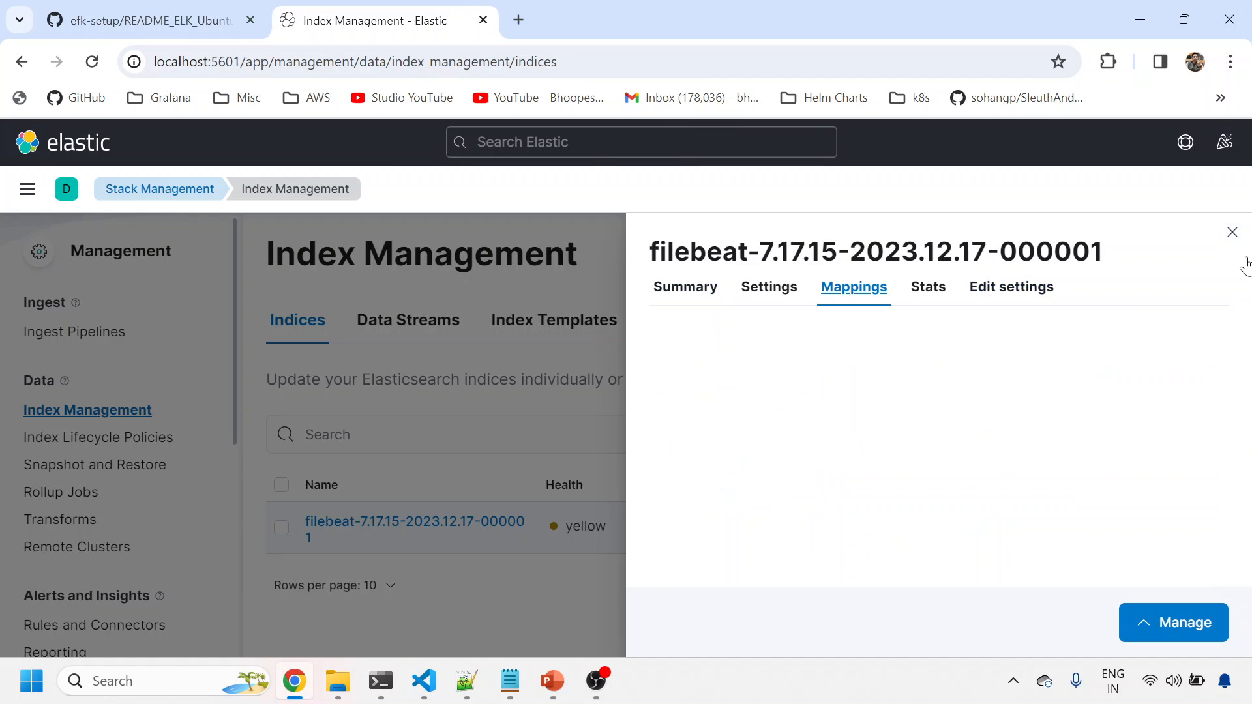
pyautogui.click(1232, 230)
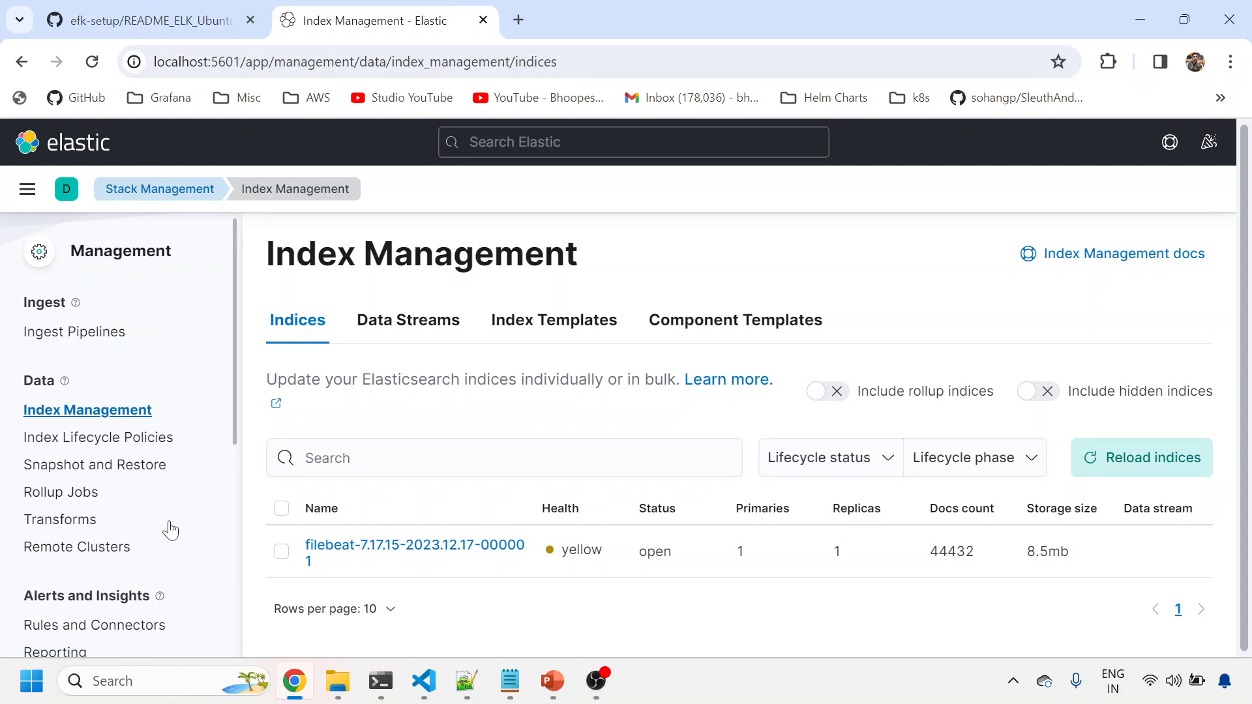
pyautogui.click(28, 189)
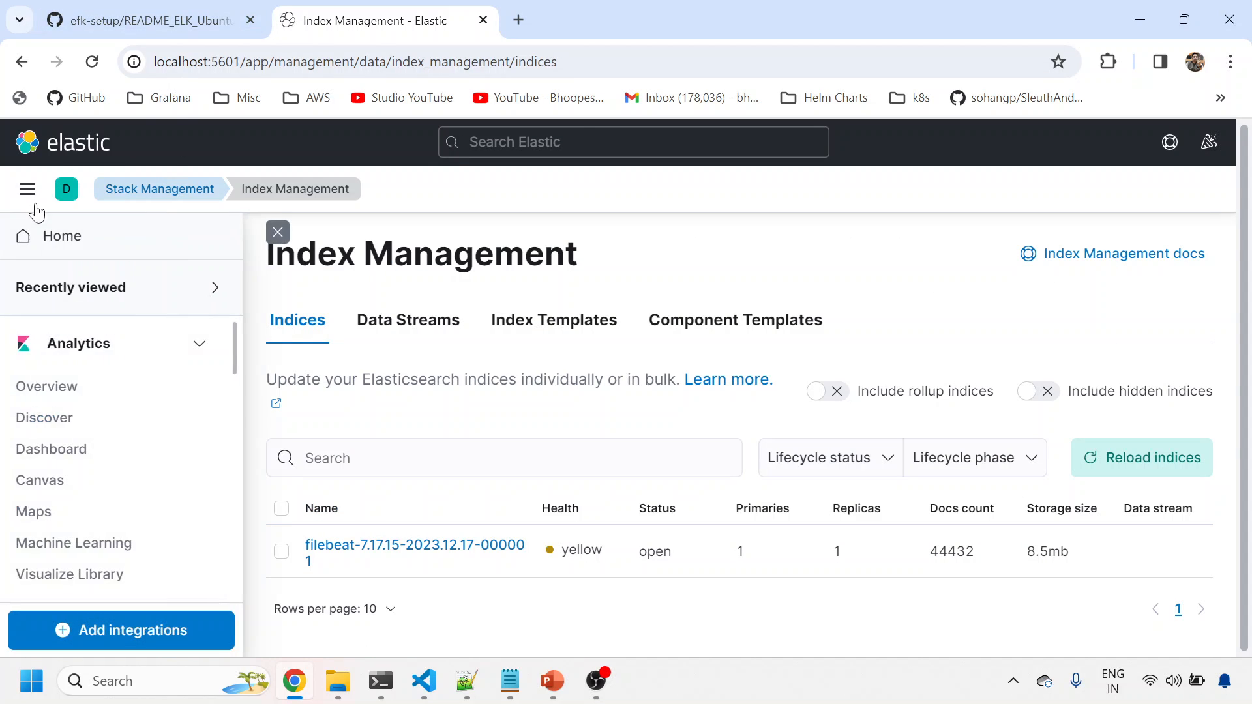
# - In Discover, set the time range start to 5 minutes ago and update the results
pyautogui.click(44, 418)
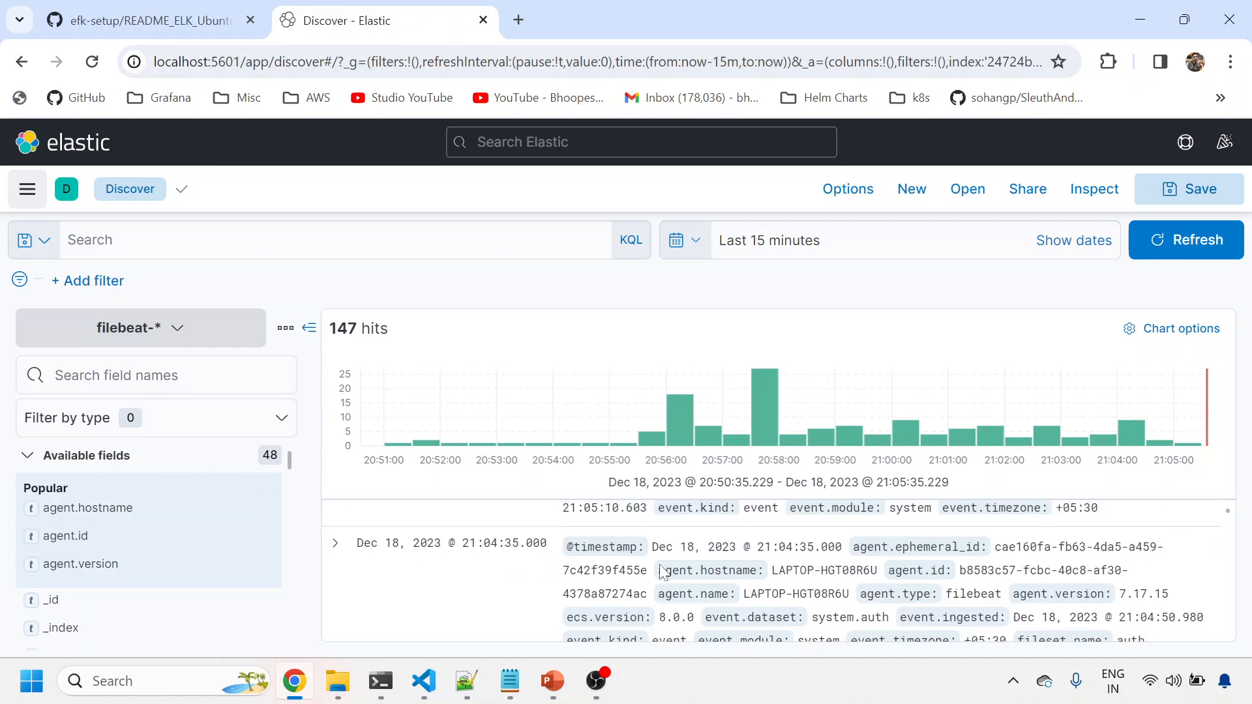
pyautogui.scroll(-2, 685, 567)
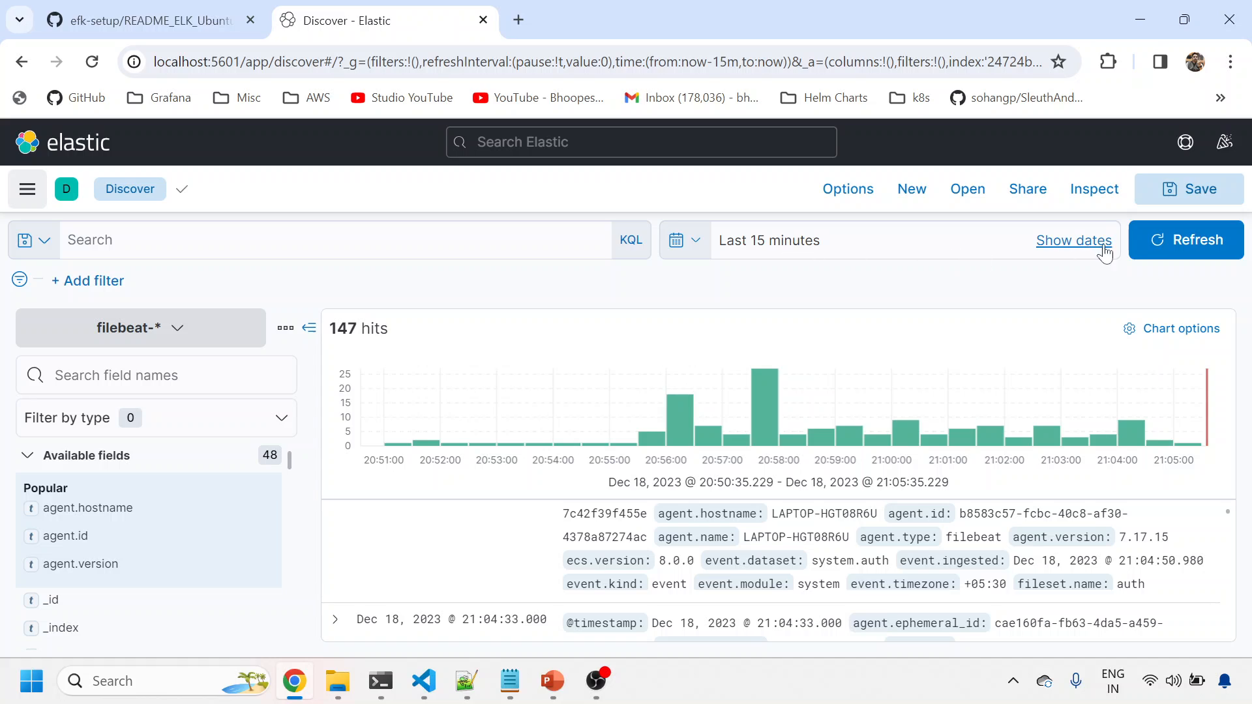
pyautogui.click(1073, 239)
pyautogui.click(820, 242)
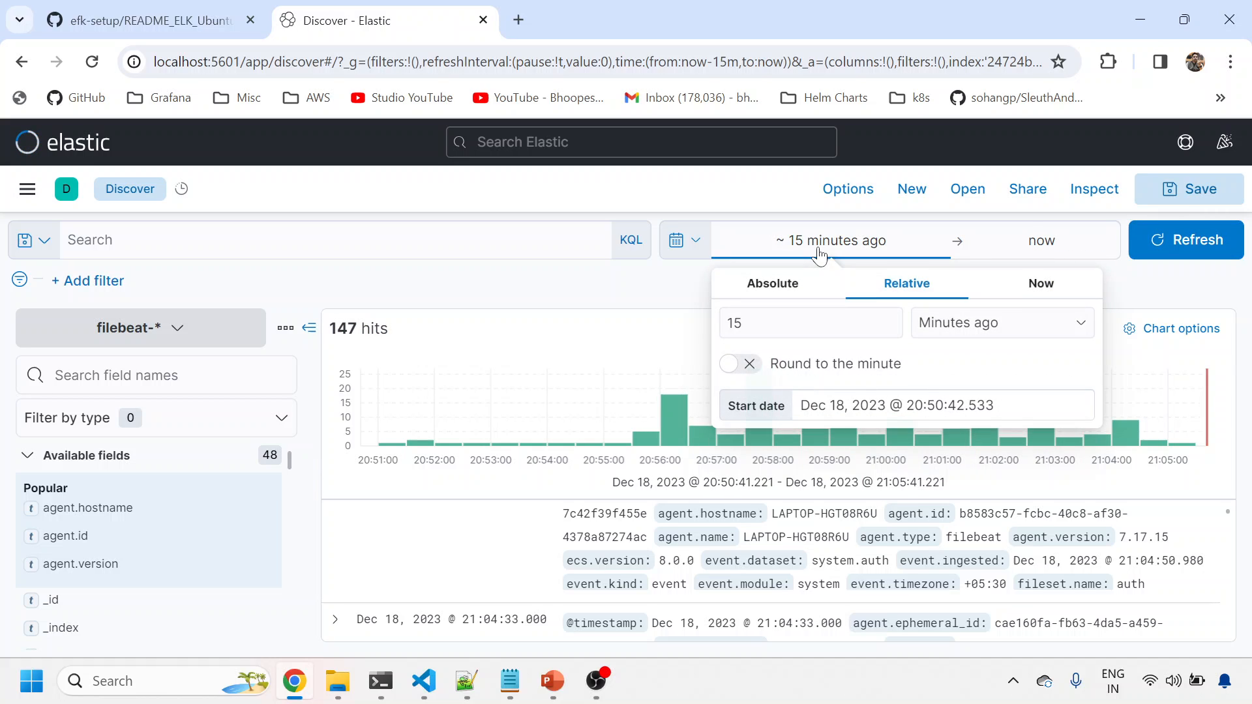
pyautogui.doubleClick(783, 321)
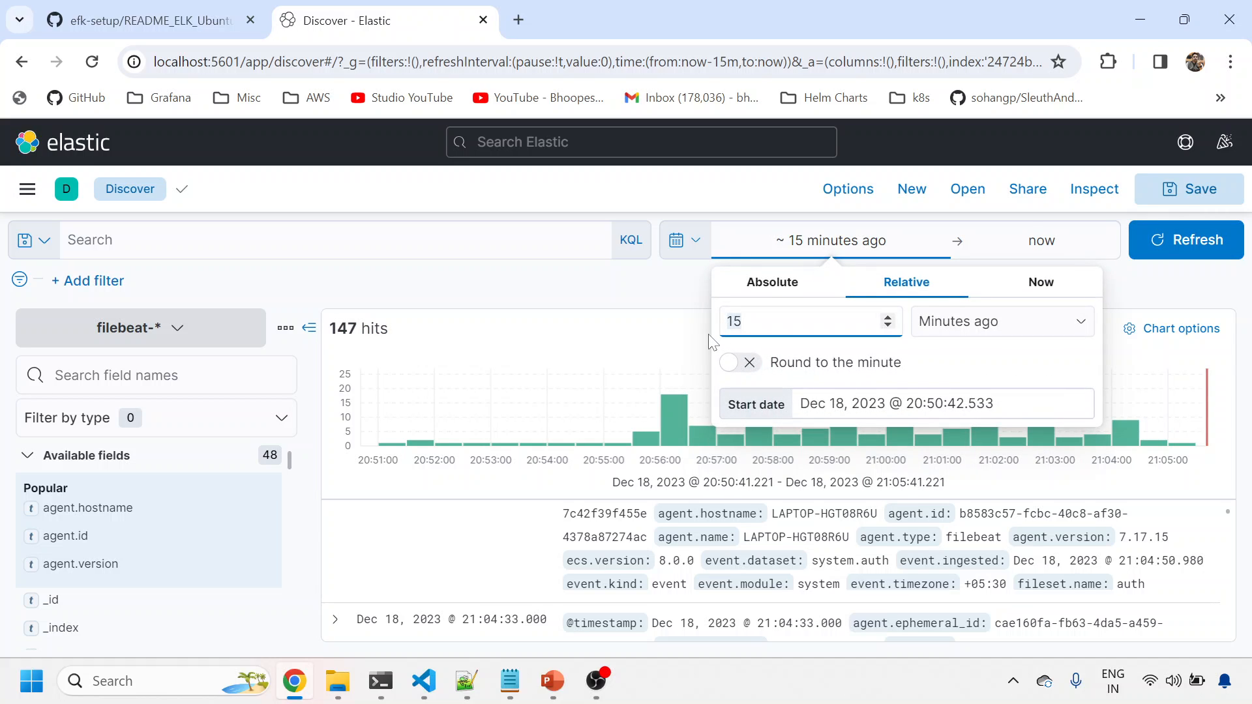
pyautogui.write('5')
pyautogui.click(1186, 240)
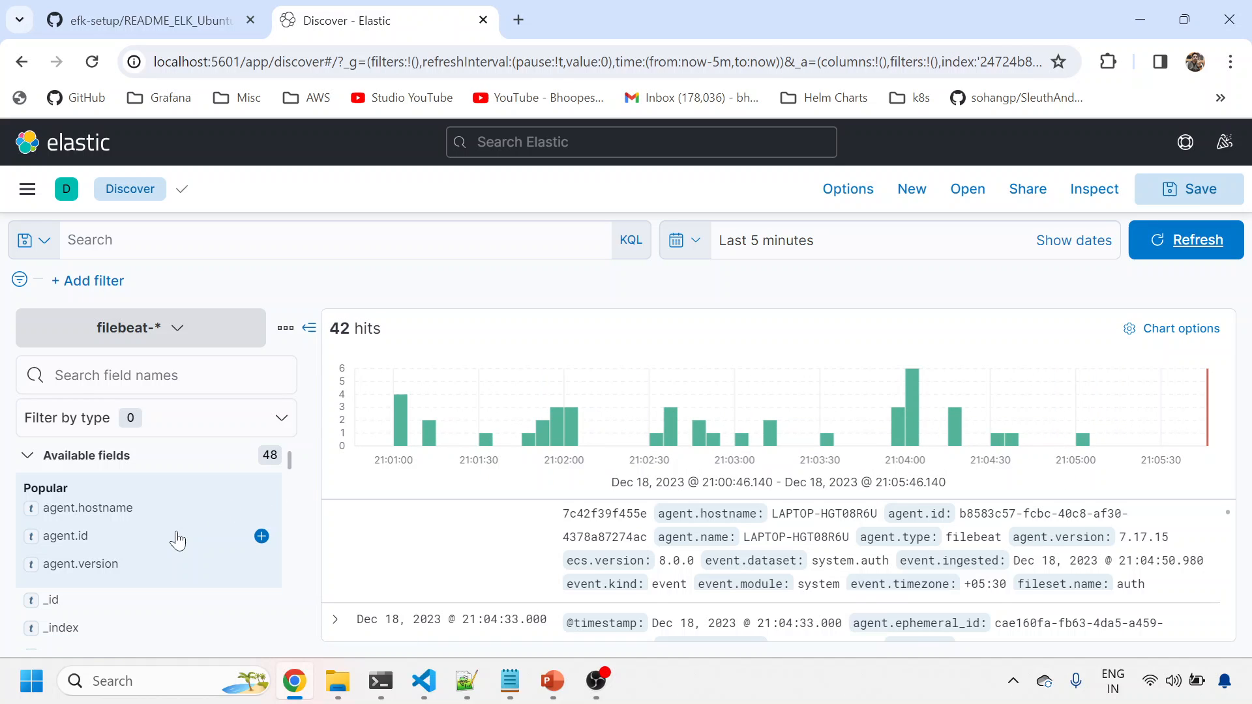
pyautogui.scroll(-2, 657, 572)
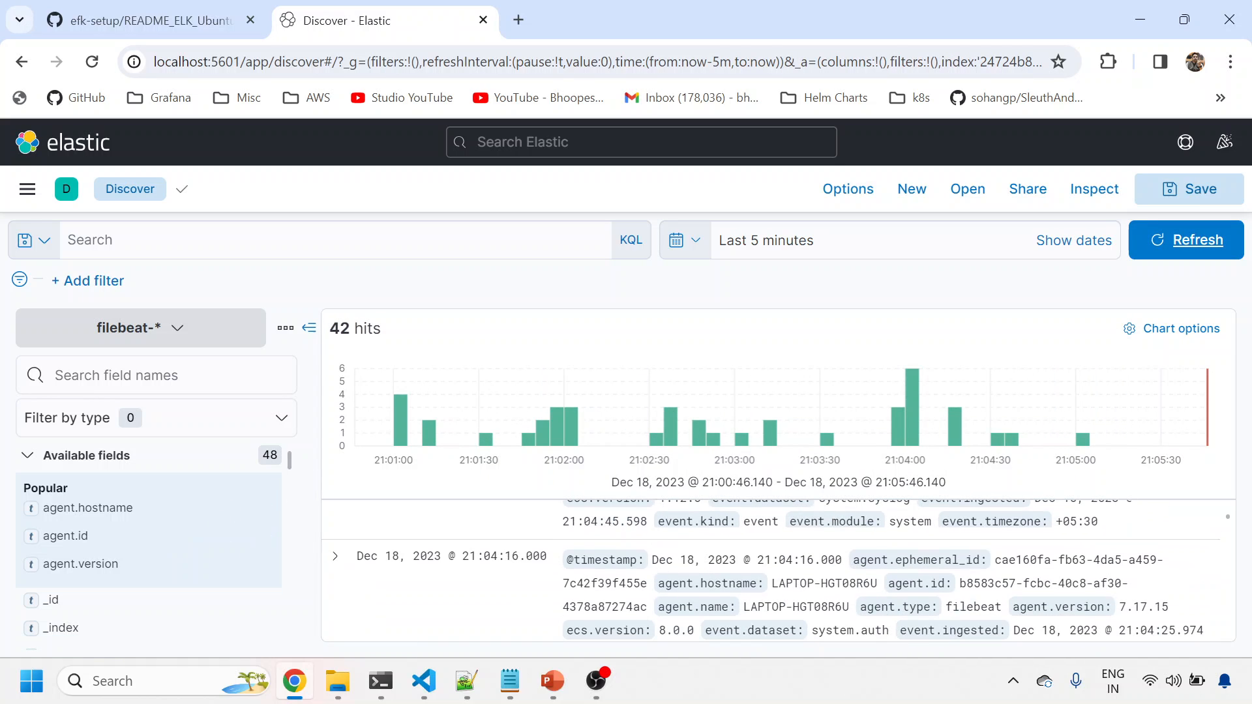
# - Add agent.hostname, agent.name, ecs.version, _index and host.os.kernel as table columns
pyautogui.click(260, 509)
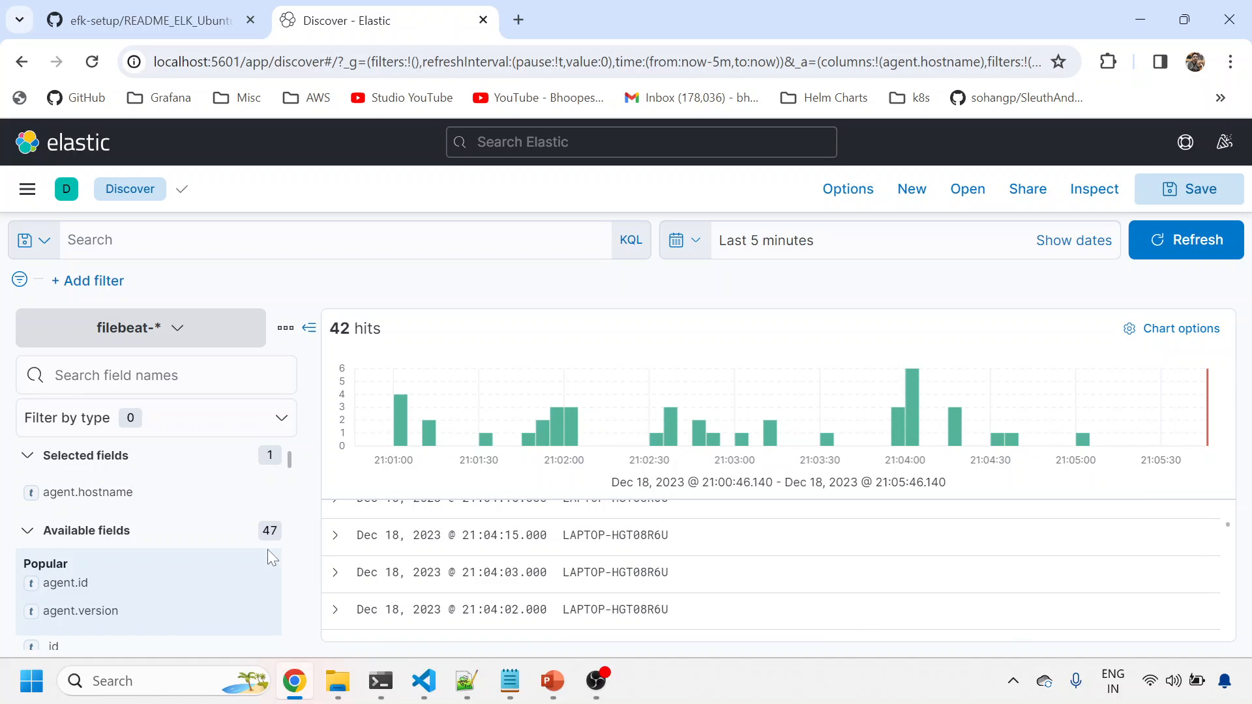
pyautogui.scroll(-1, 262, 613)
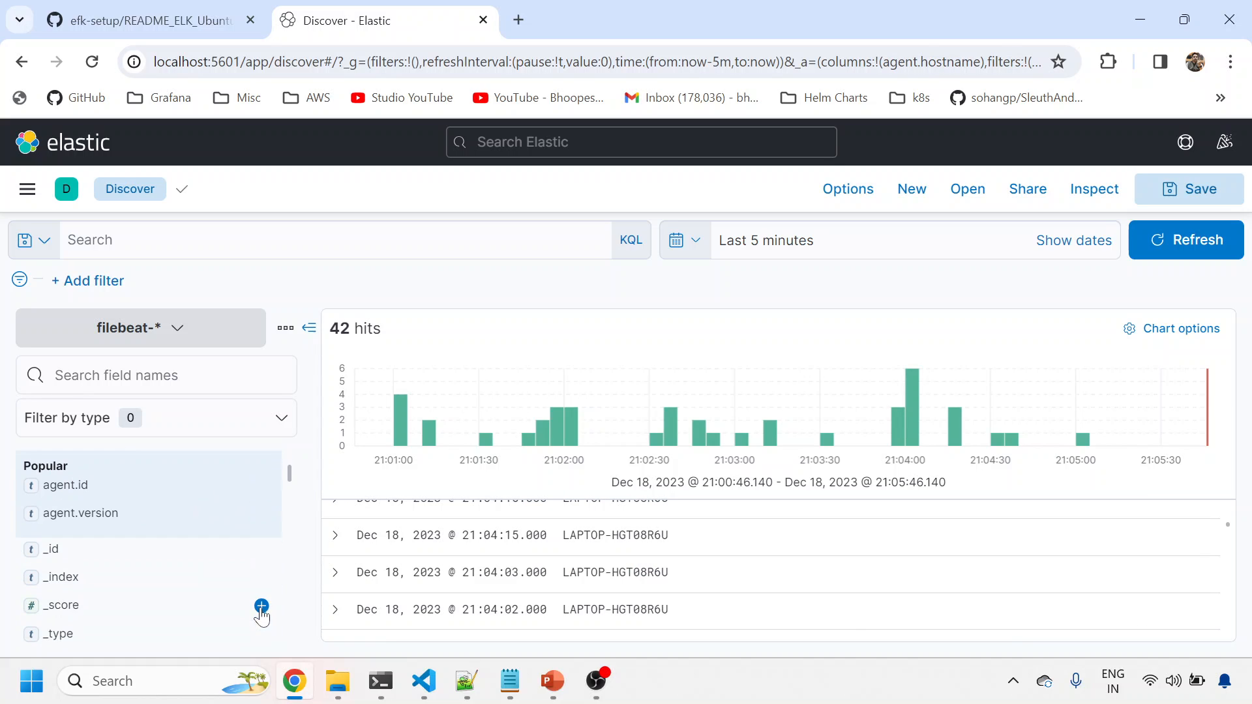
pyautogui.scroll(-1, 261, 608)
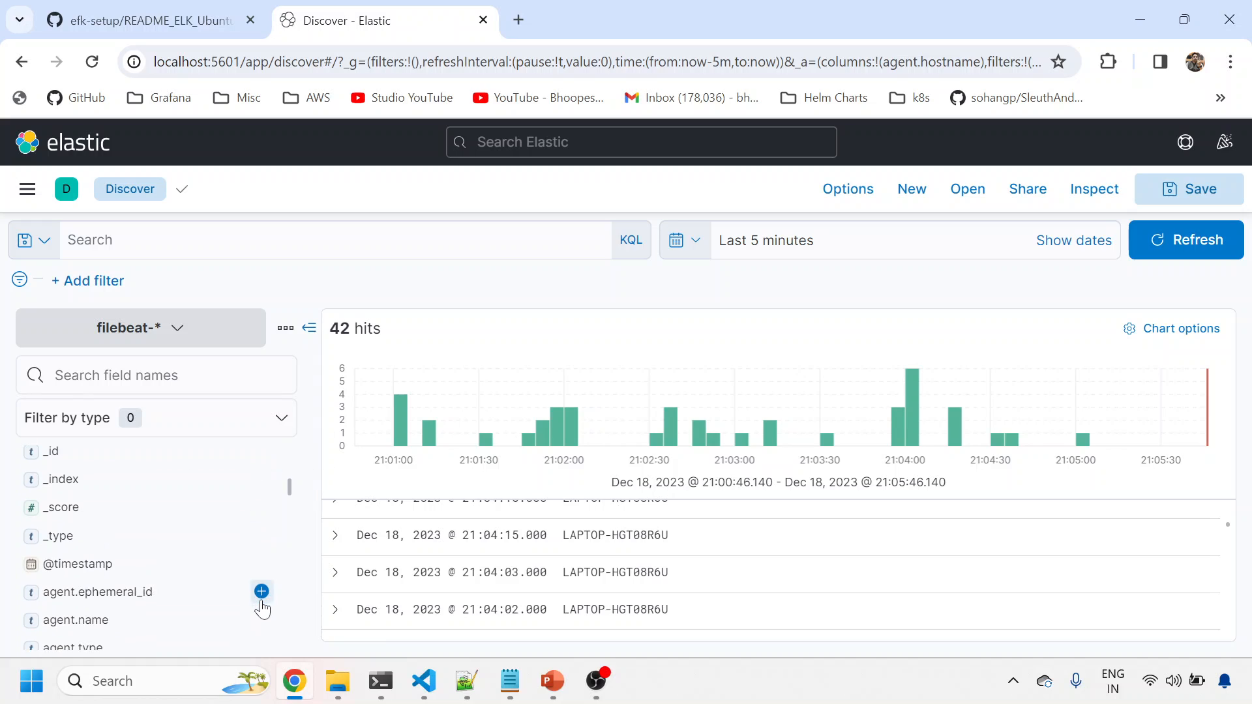
pyautogui.click(261, 619)
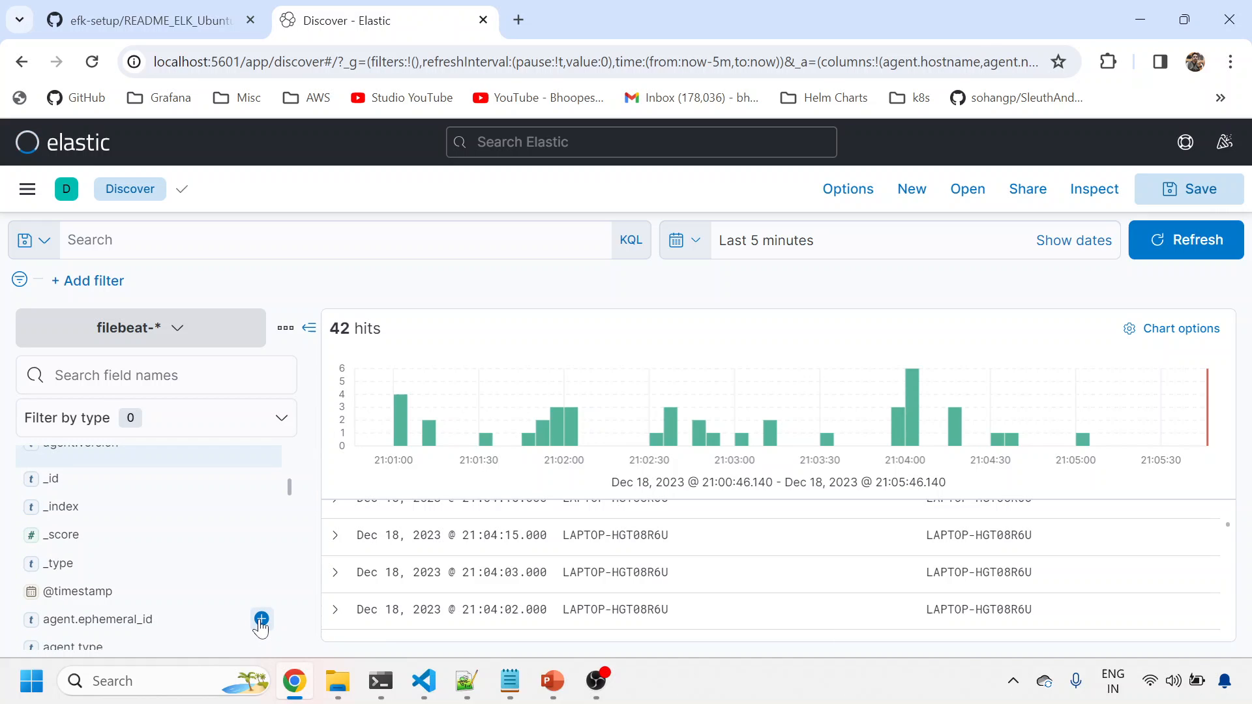
pyautogui.scroll(-1, 262, 617)
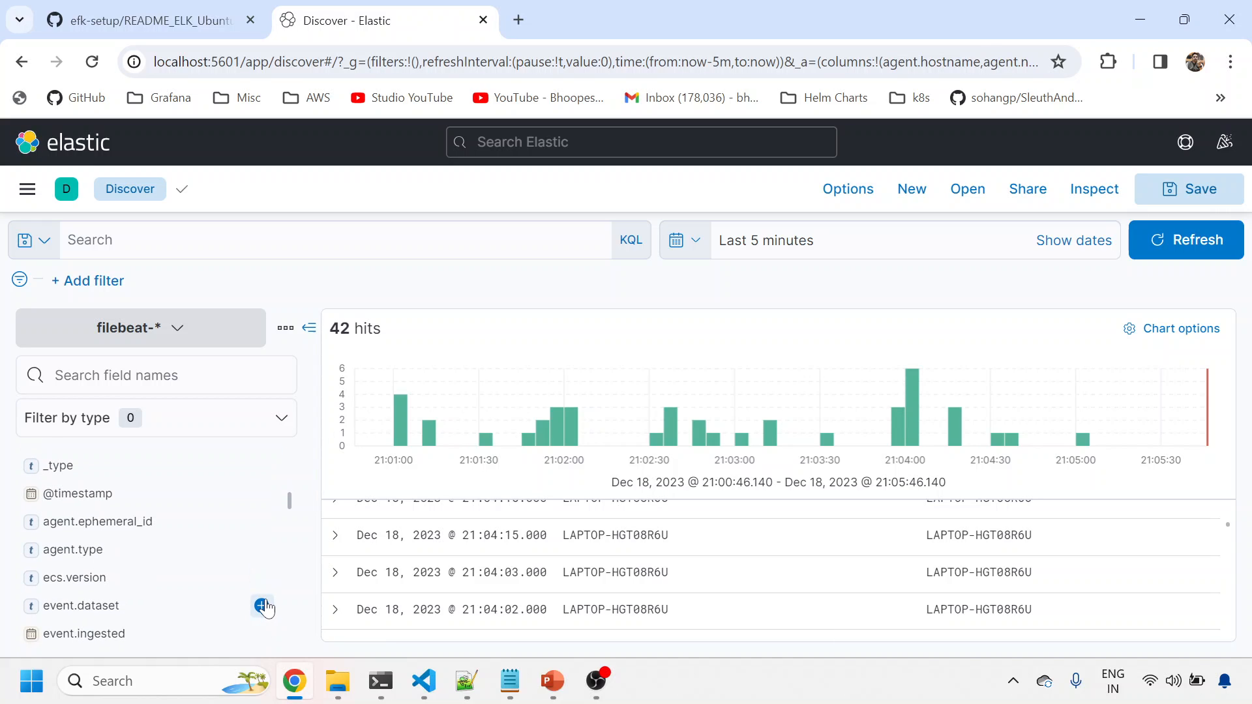
pyautogui.click(262, 579)
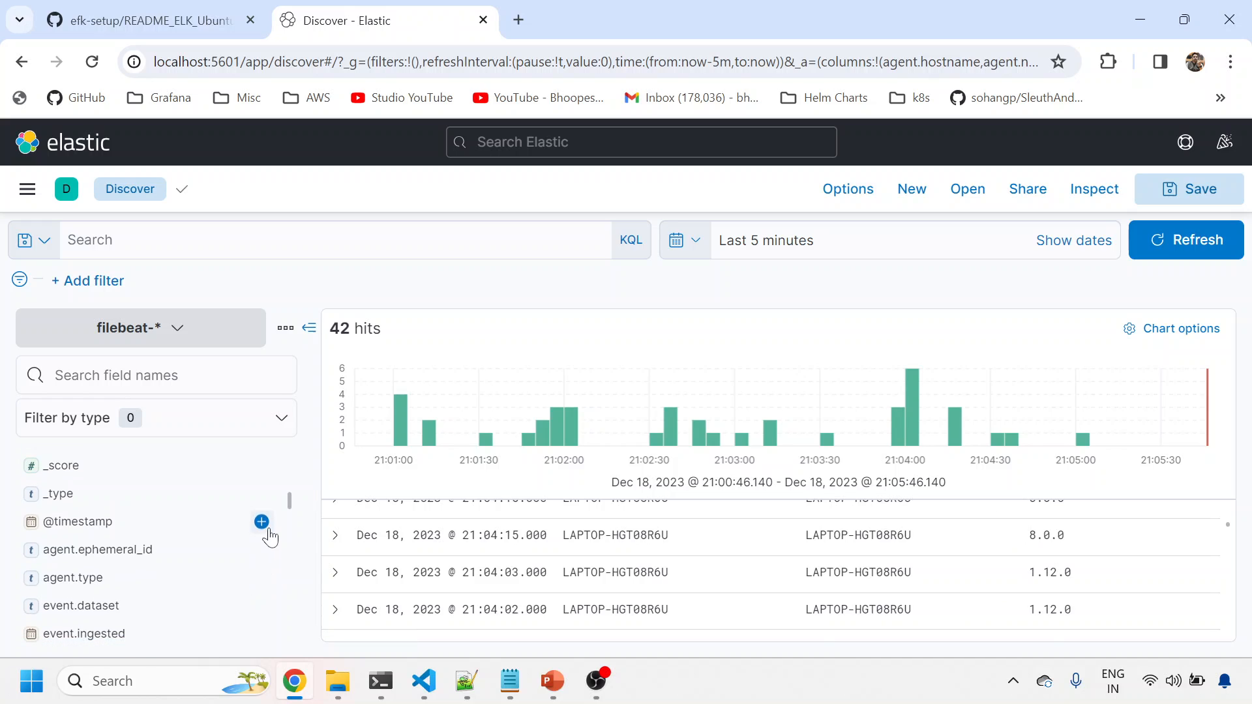
pyautogui.scroll(2, 269, 533)
pyautogui.scroll(-1, 274, 548)
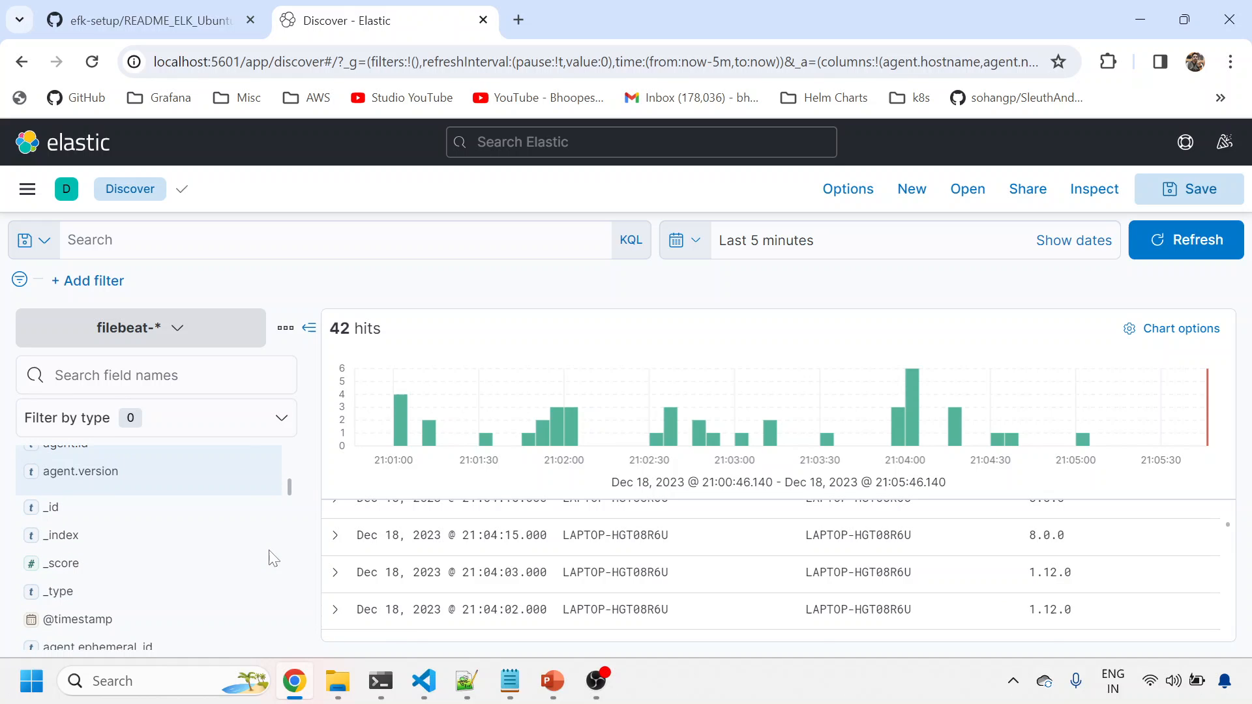
pyautogui.click(264, 537)
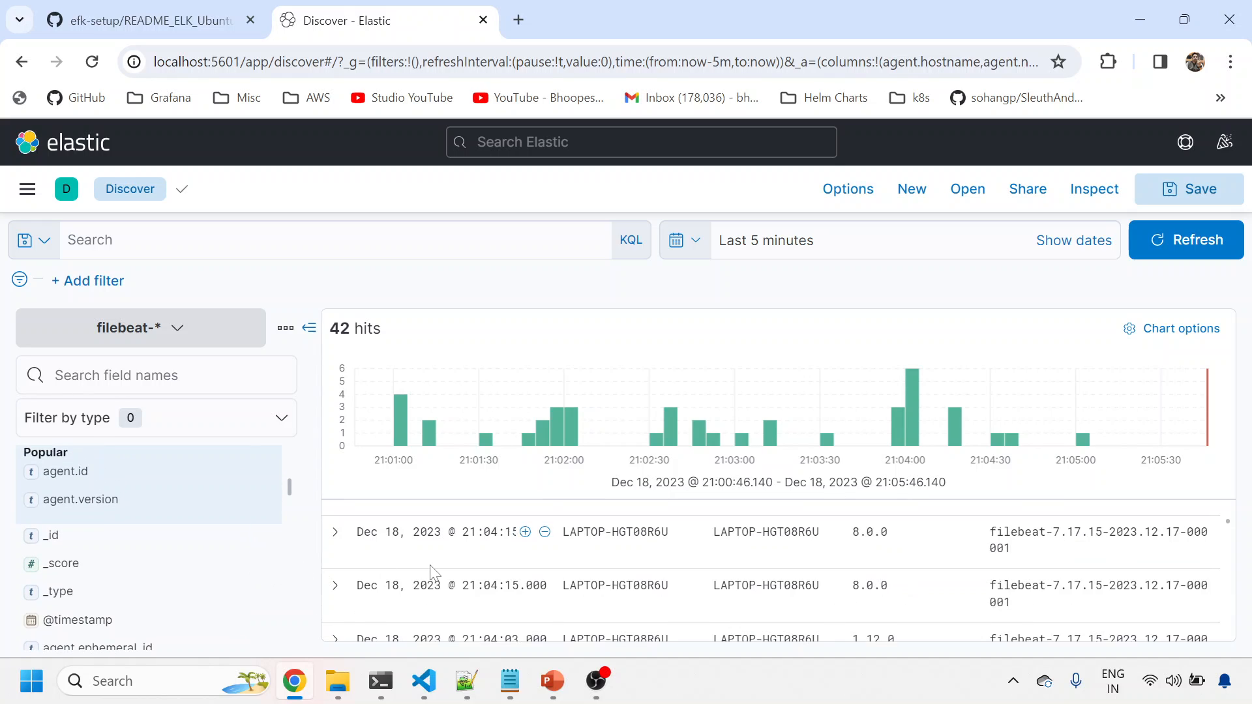
pyautogui.scroll(-5, 244, 587)
pyautogui.scroll(-3, 245, 587)
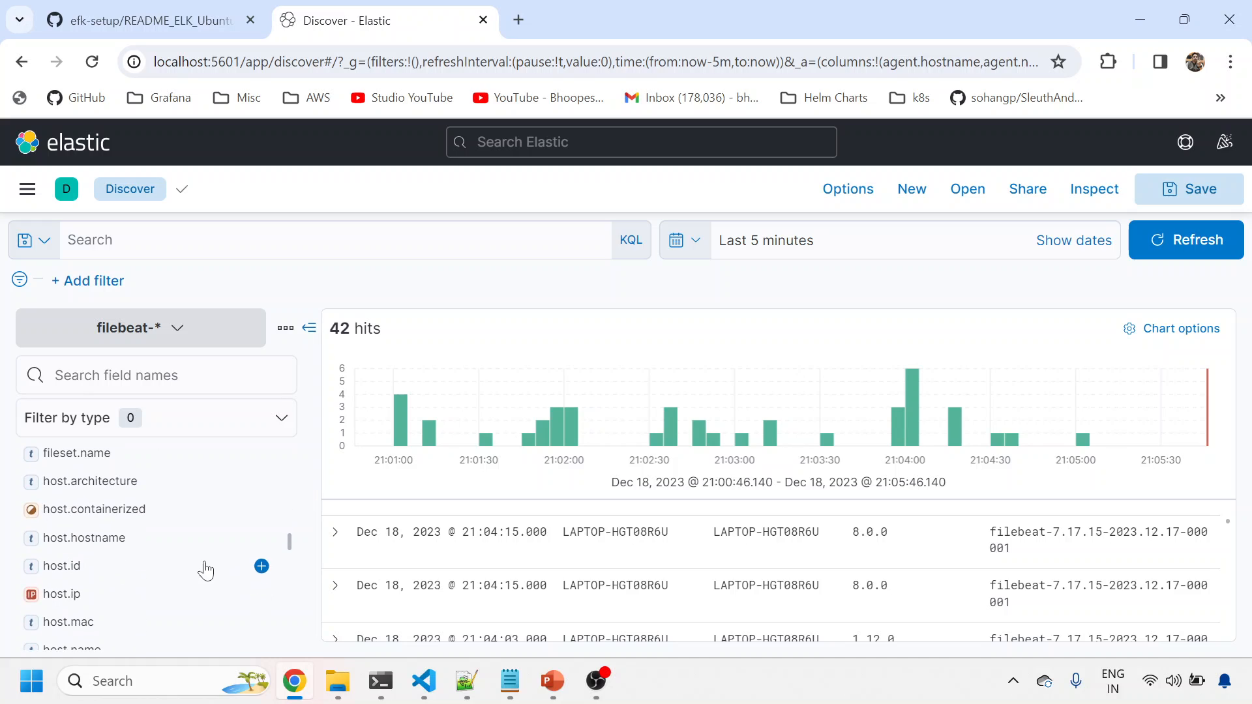
pyautogui.scroll(-3, 206, 570)
pyautogui.scroll(-3, 186, 592)
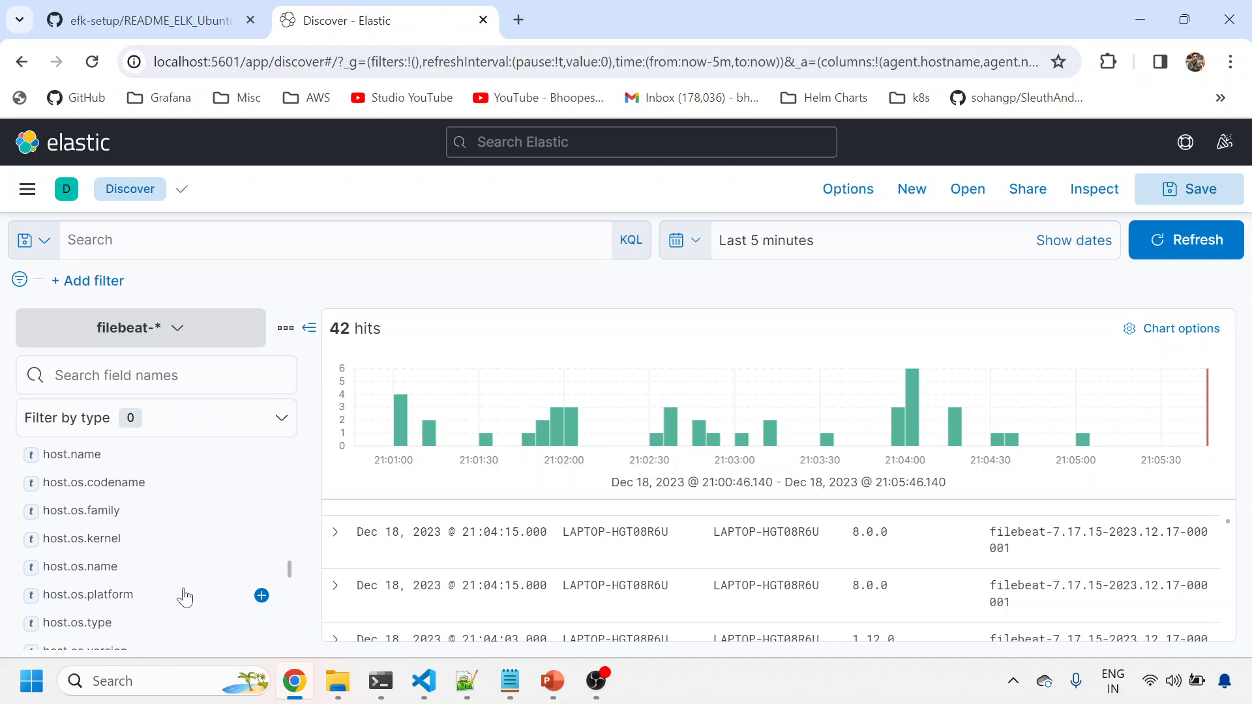
pyautogui.click(262, 540)
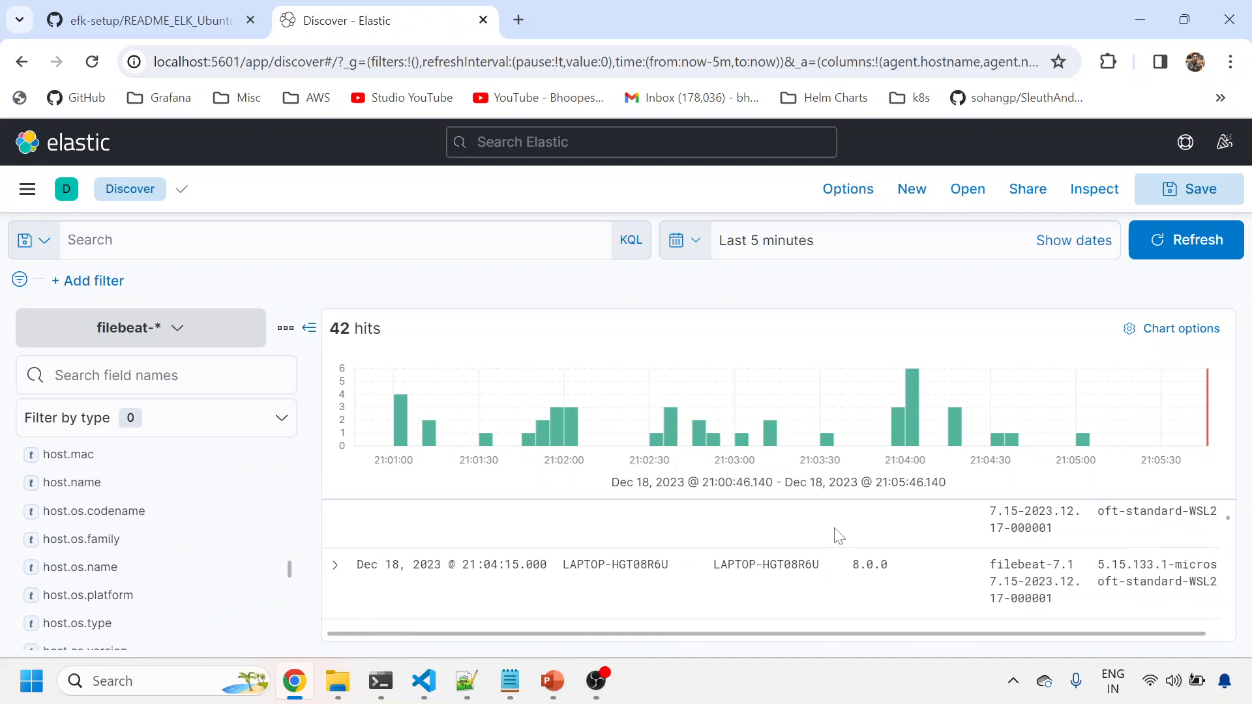
pyautogui.scroll(3, 837, 536)
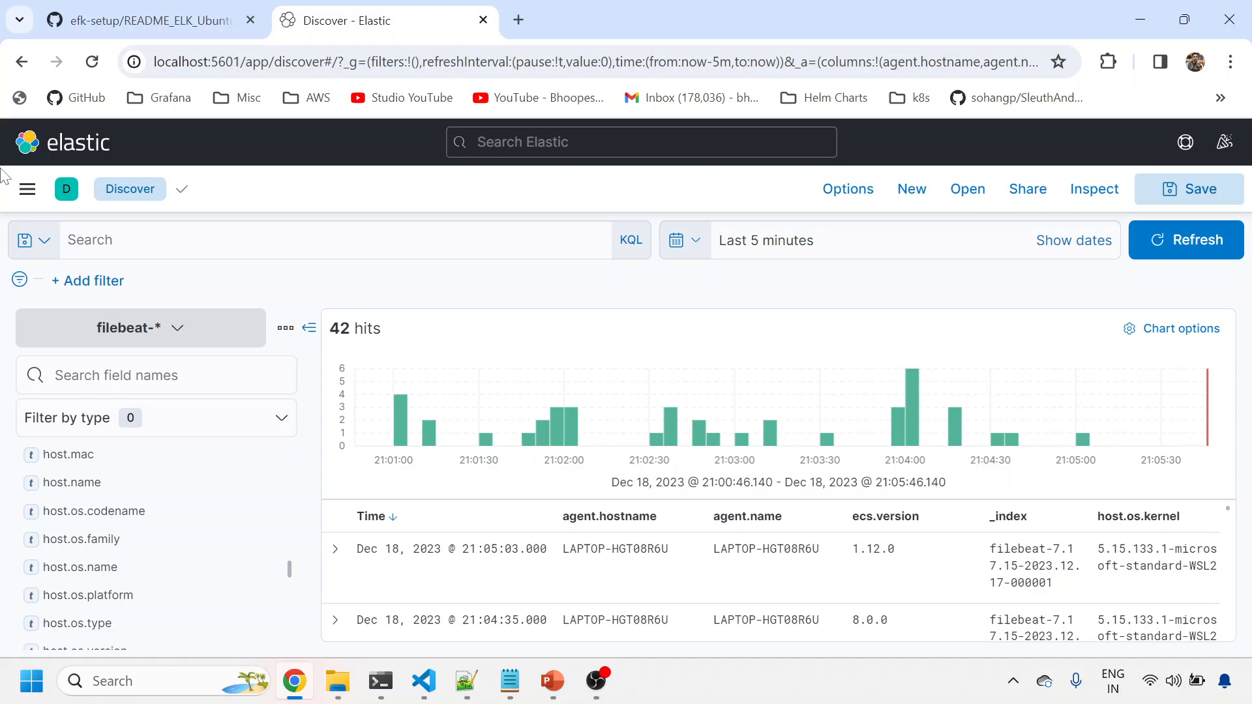
# - In Index Management, delete the filebeat-7.17.15-2023.12.17-000001 index via Manage index and reload to show no indices
pyautogui.click(587, 142)
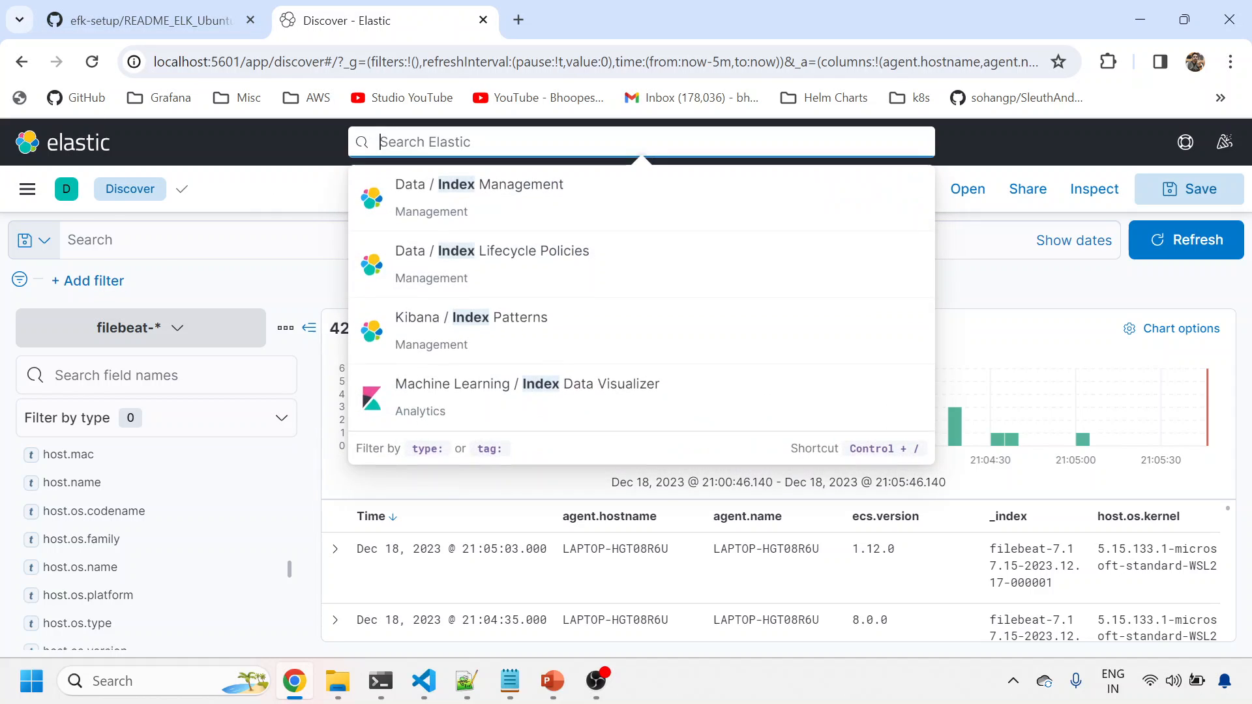
pyautogui.click(477, 187)
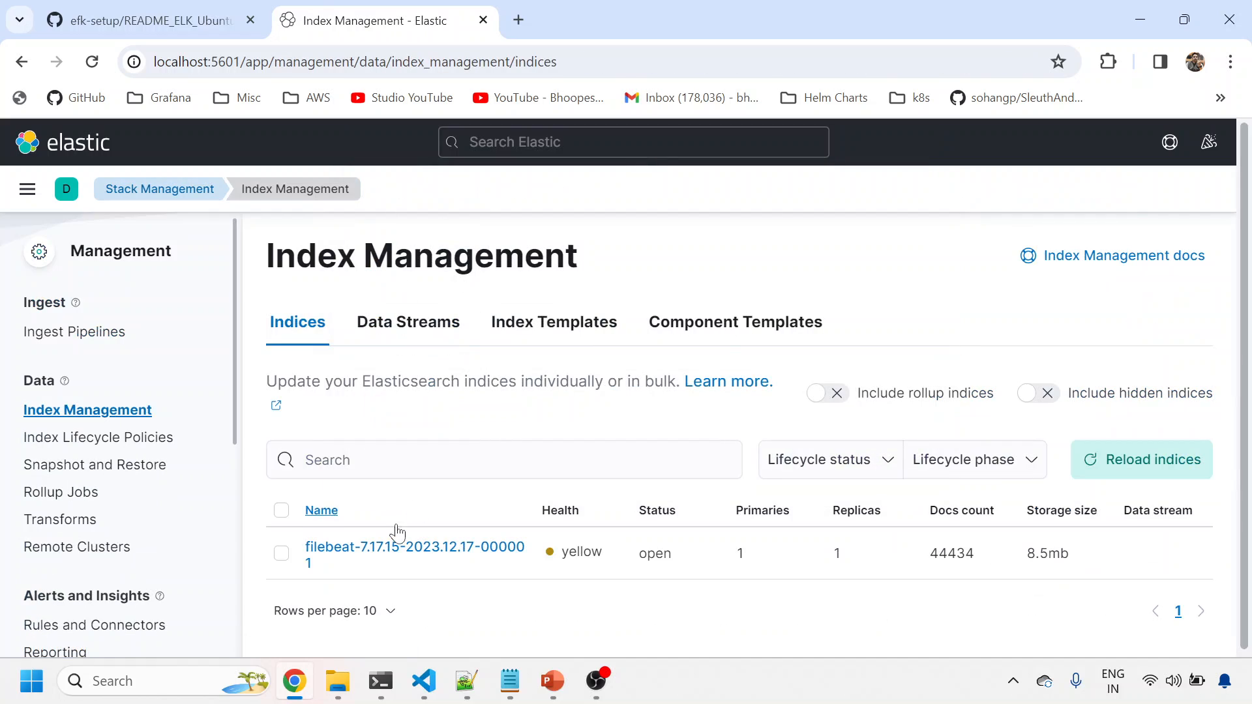
pyautogui.click(281, 554)
pyautogui.click(324, 459)
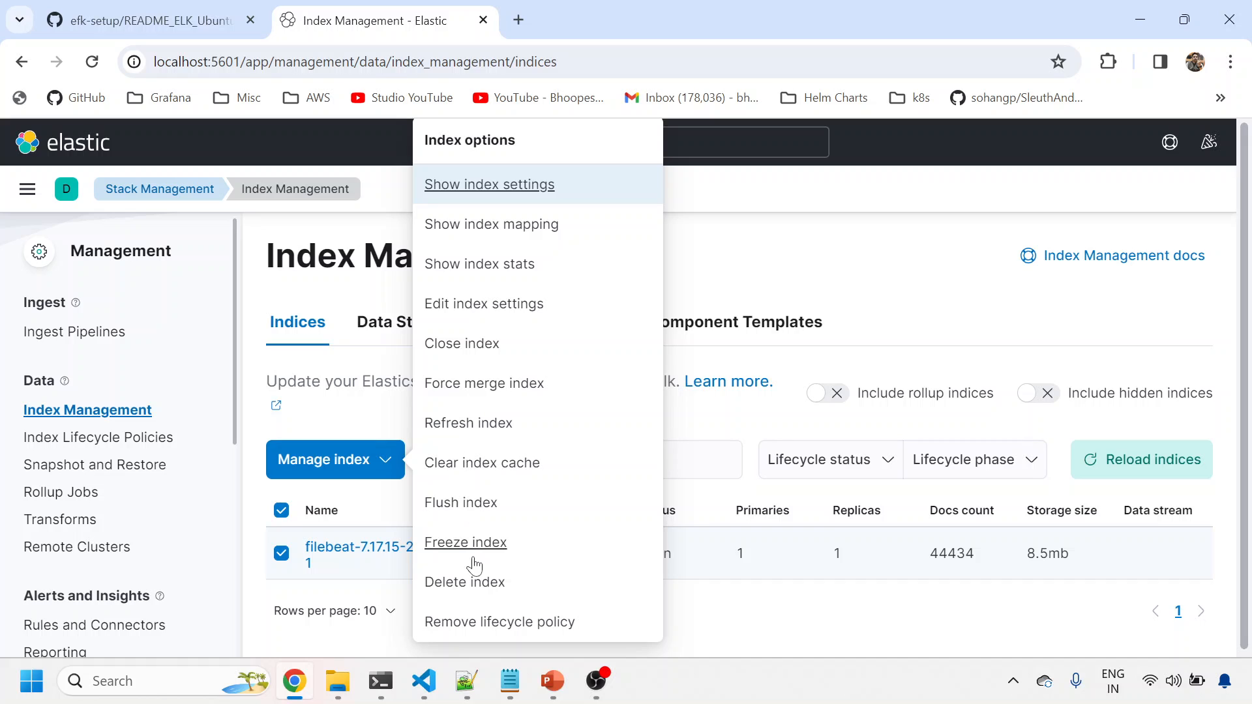
pyautogui.click(465, 582)
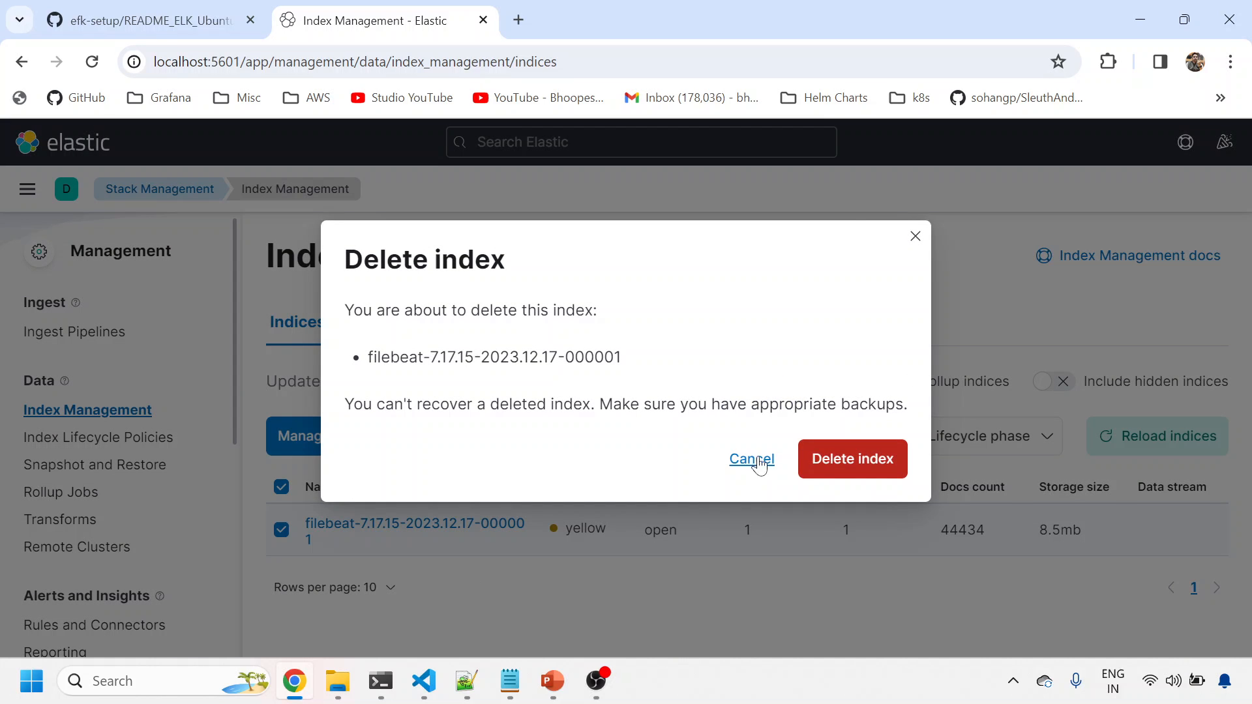
pyautogui.click(851, 456)
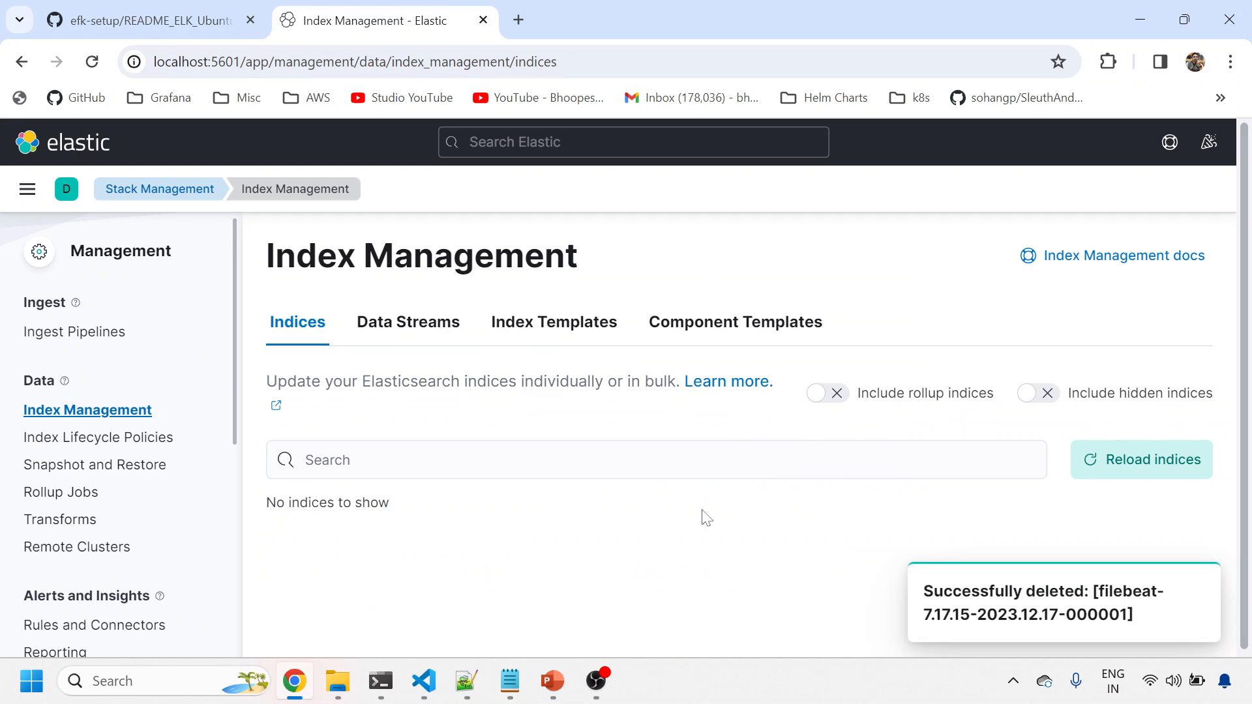
pyautogui.click(92, 62)
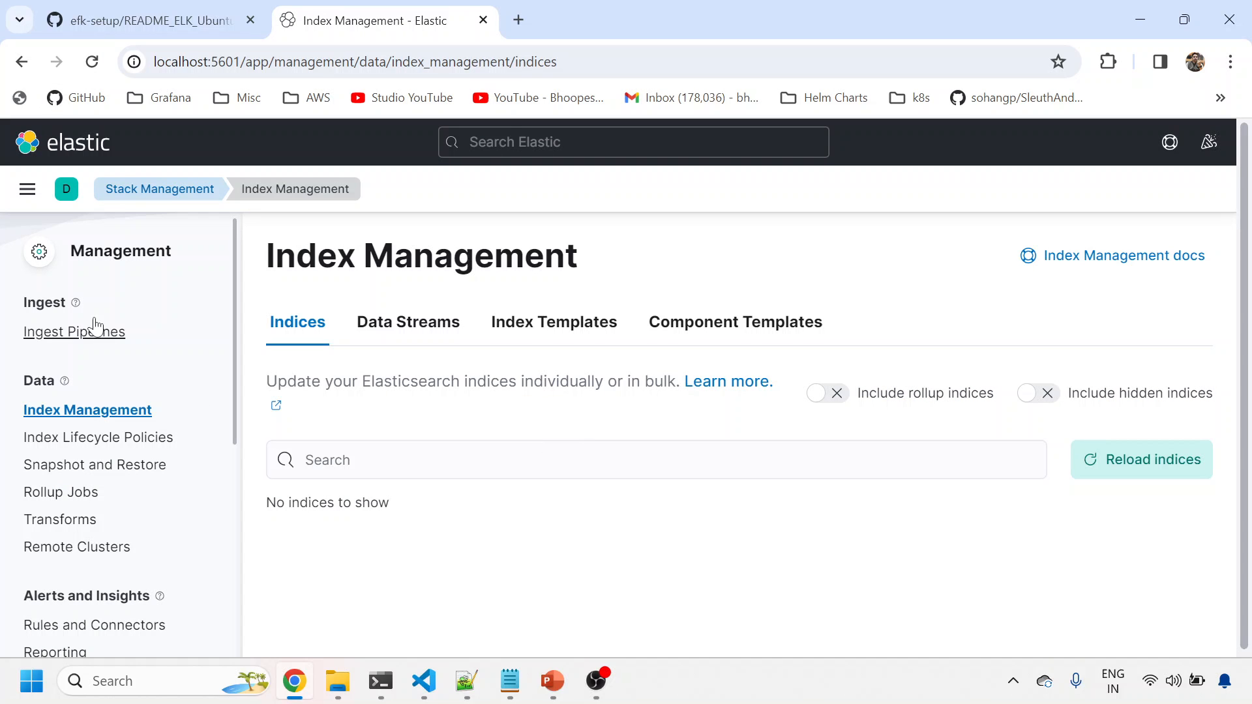
# - In Discover, switch to the filebeat-* index pattern to check new logs are arriving
pyautogui.click(27, 193)
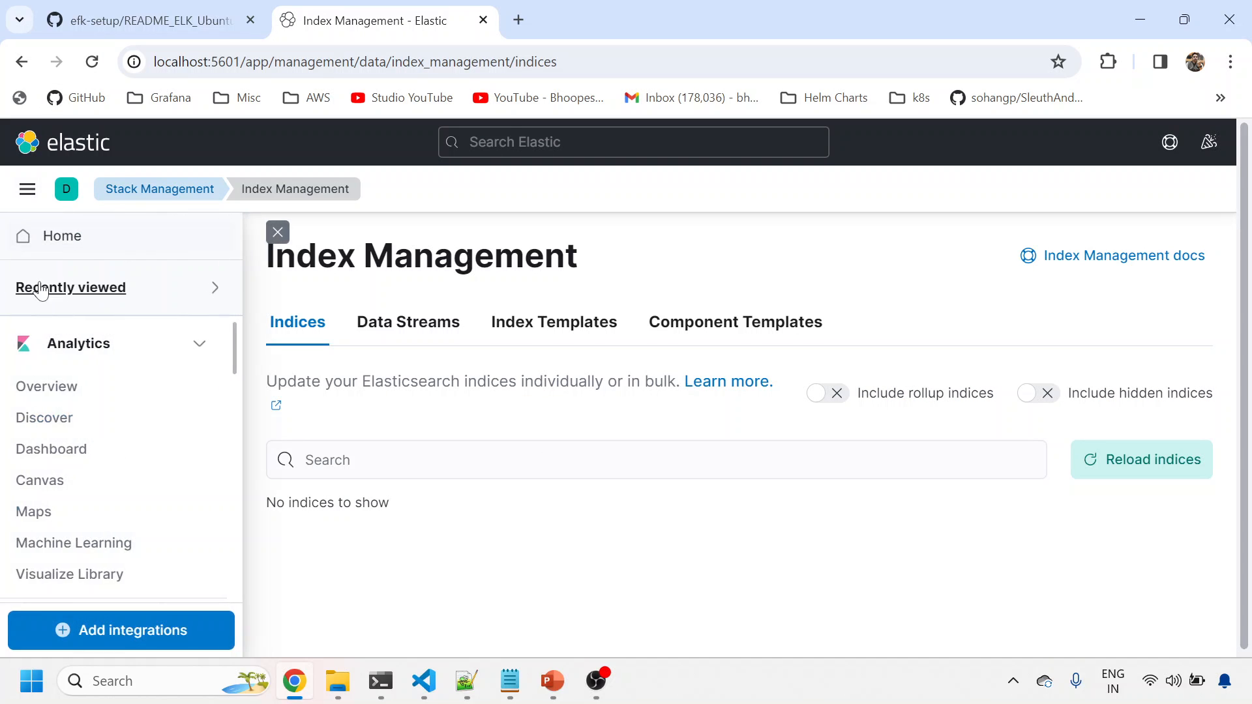
pyautogui.click(46, 419)
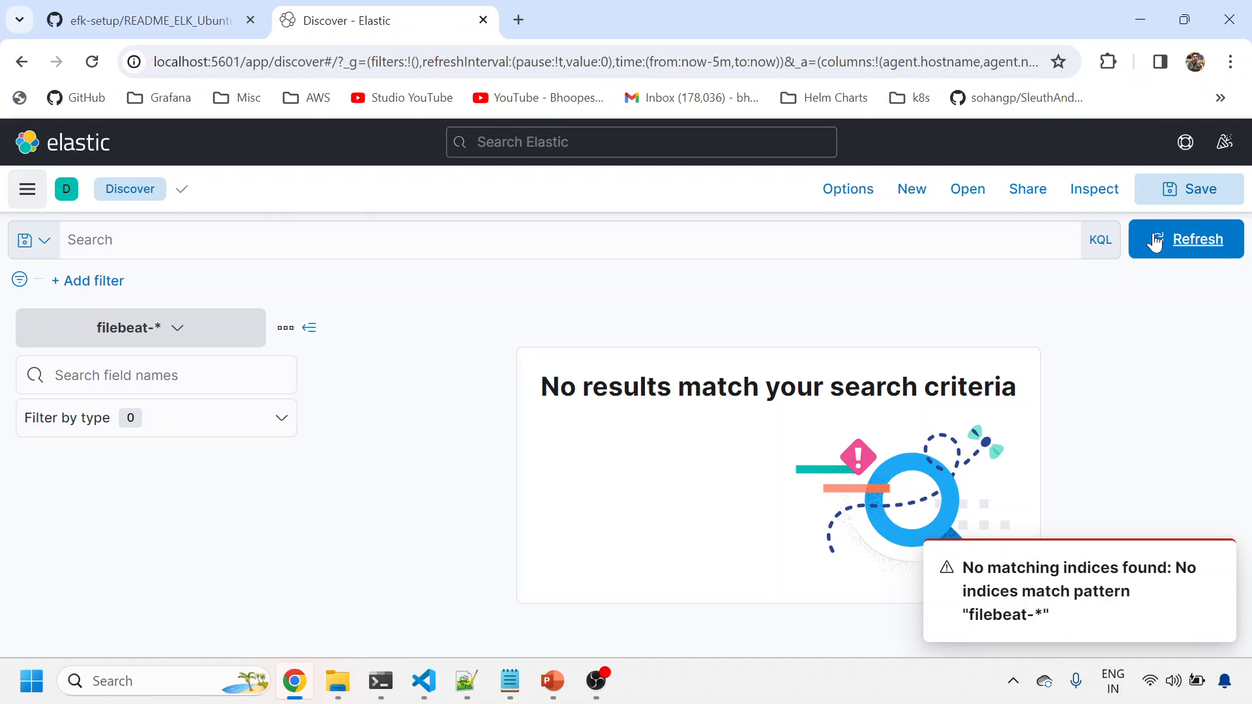
pyautogui.click(173, 336)
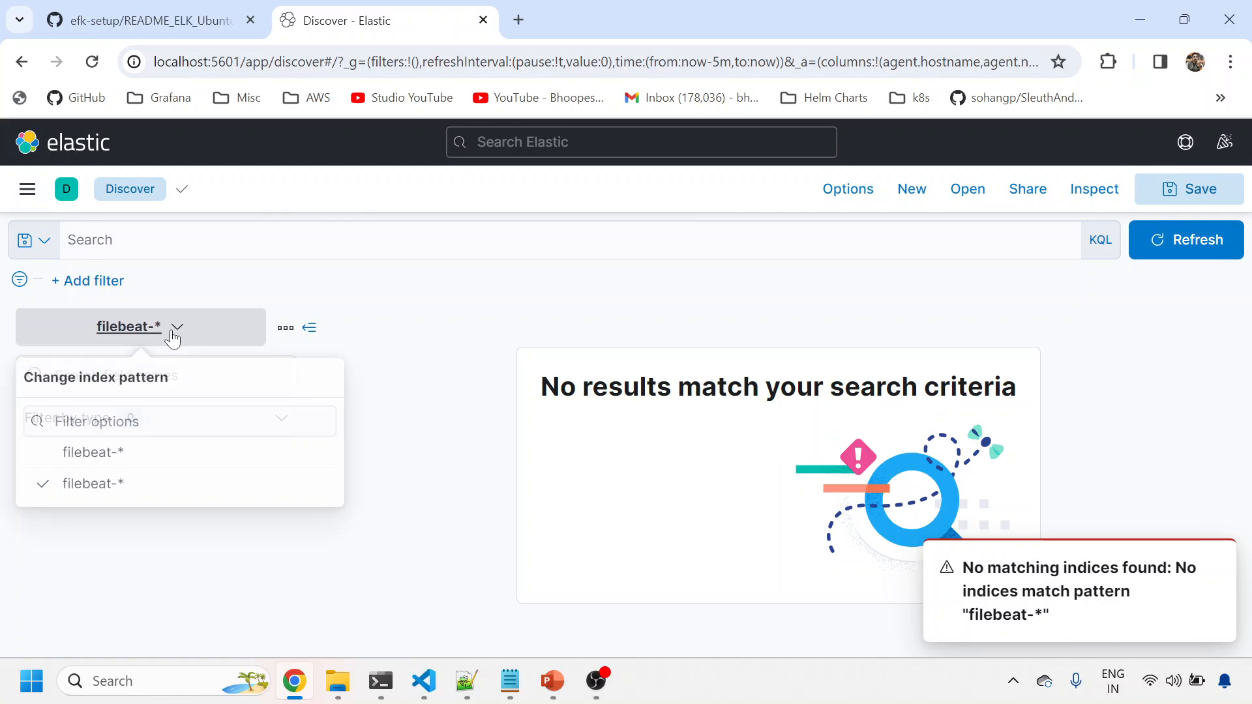
pyautogui.click(95, 452)
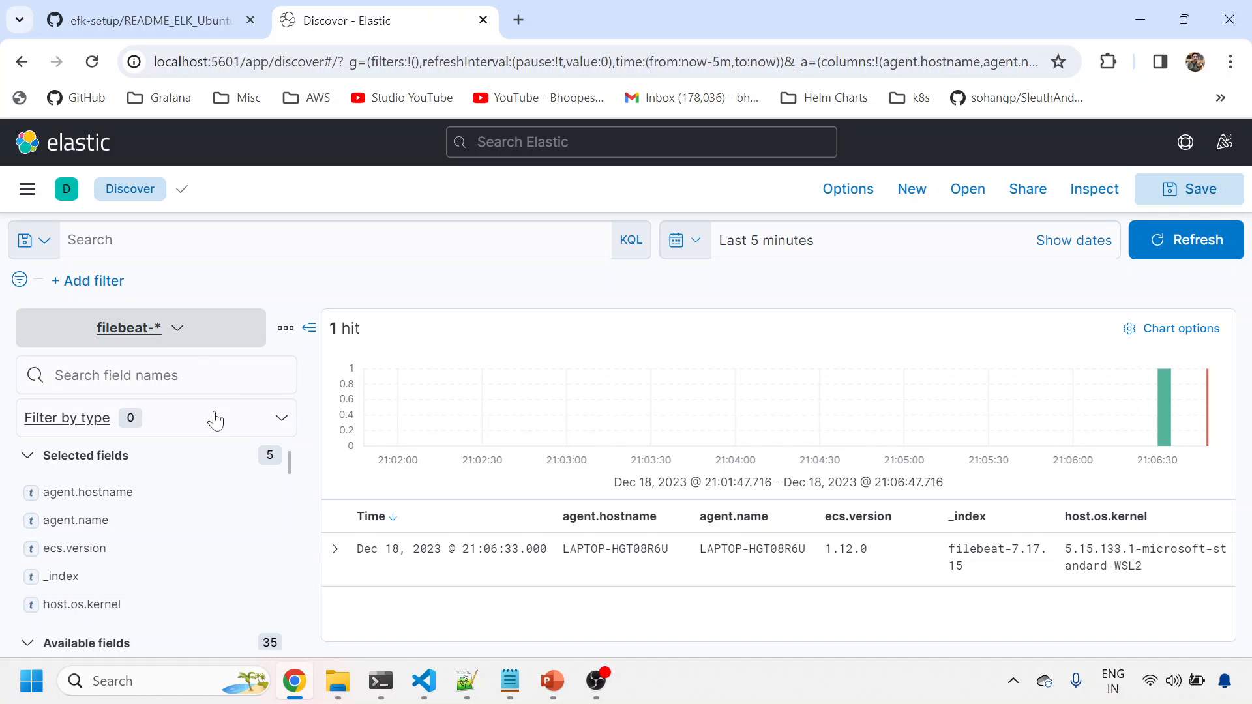
pyautogui.click(166, 331)
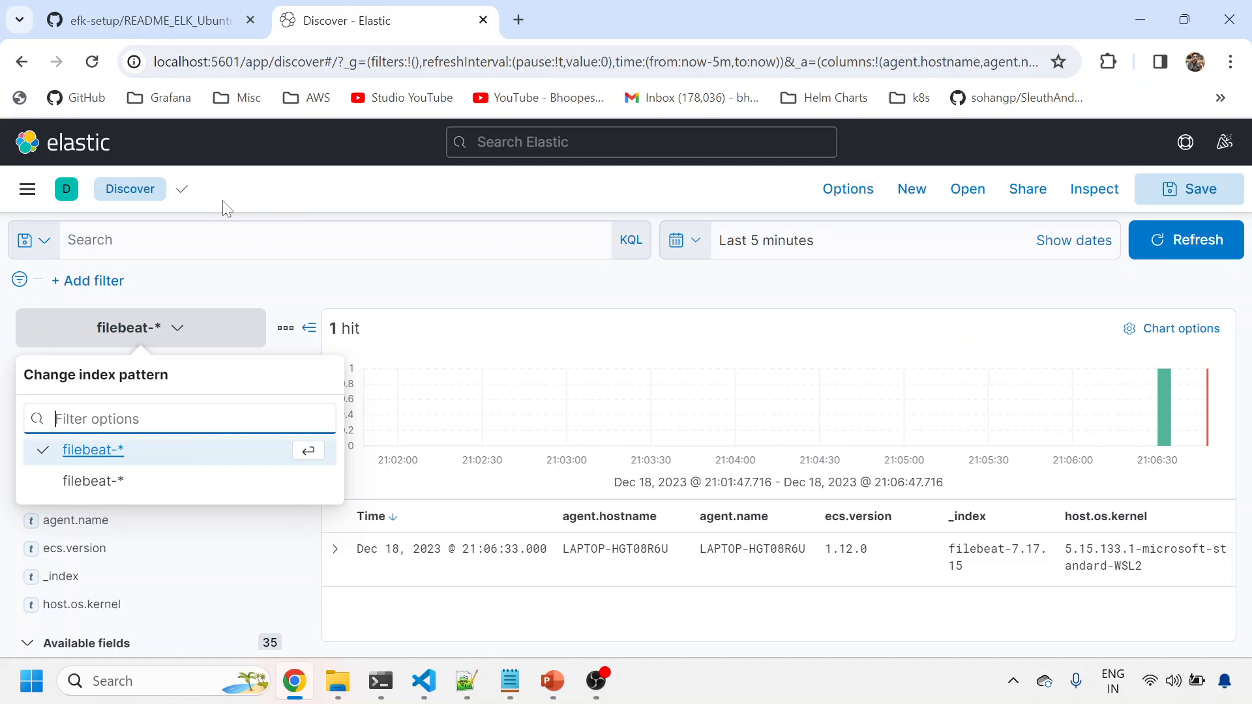
pyautogui.click(28, 188)
# - Return to Index Management and reload indices, showing a recreated filebeat-7.17.15 index with 1 doc
pyautogui.click(641, 142)
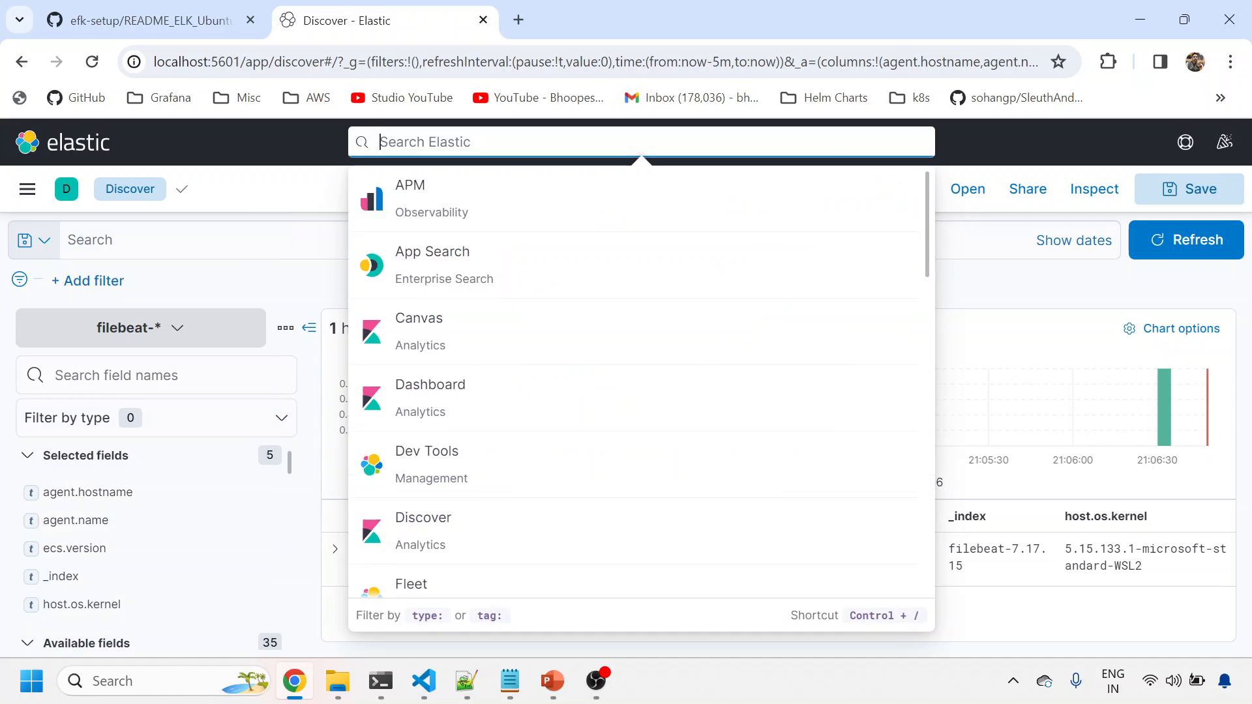
pyautogui.write('inde')
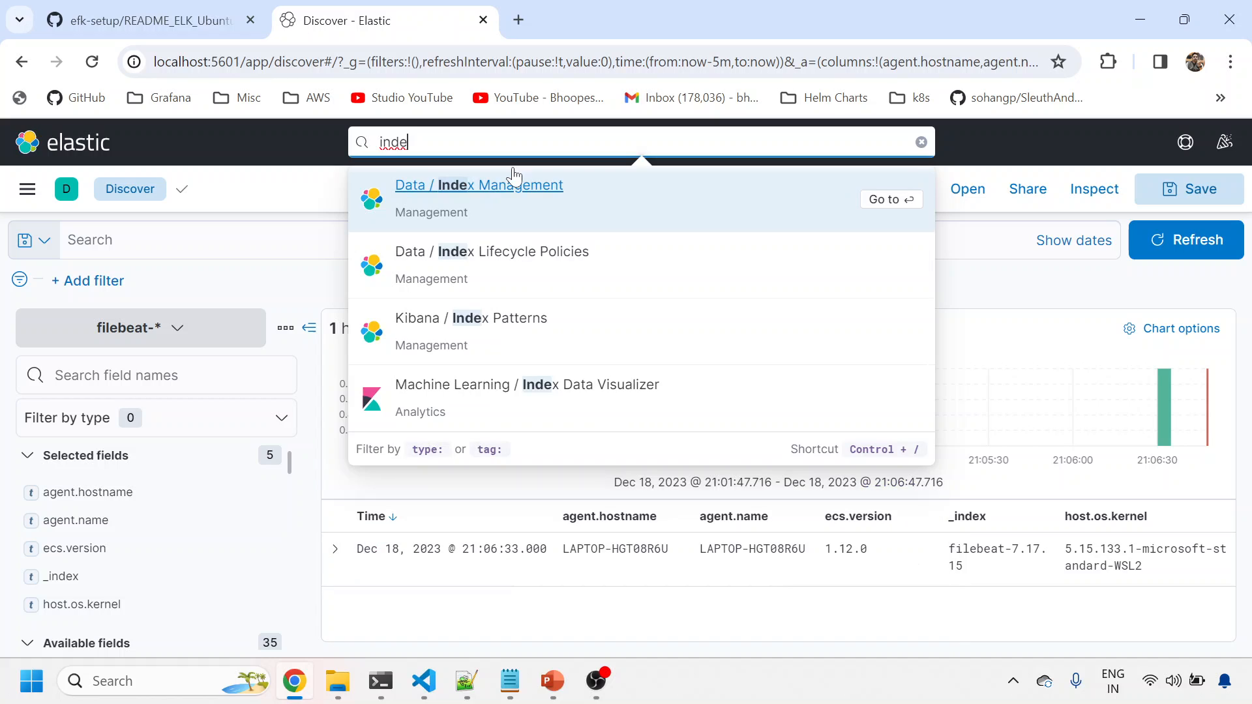
pyautogui.click(514, 189)
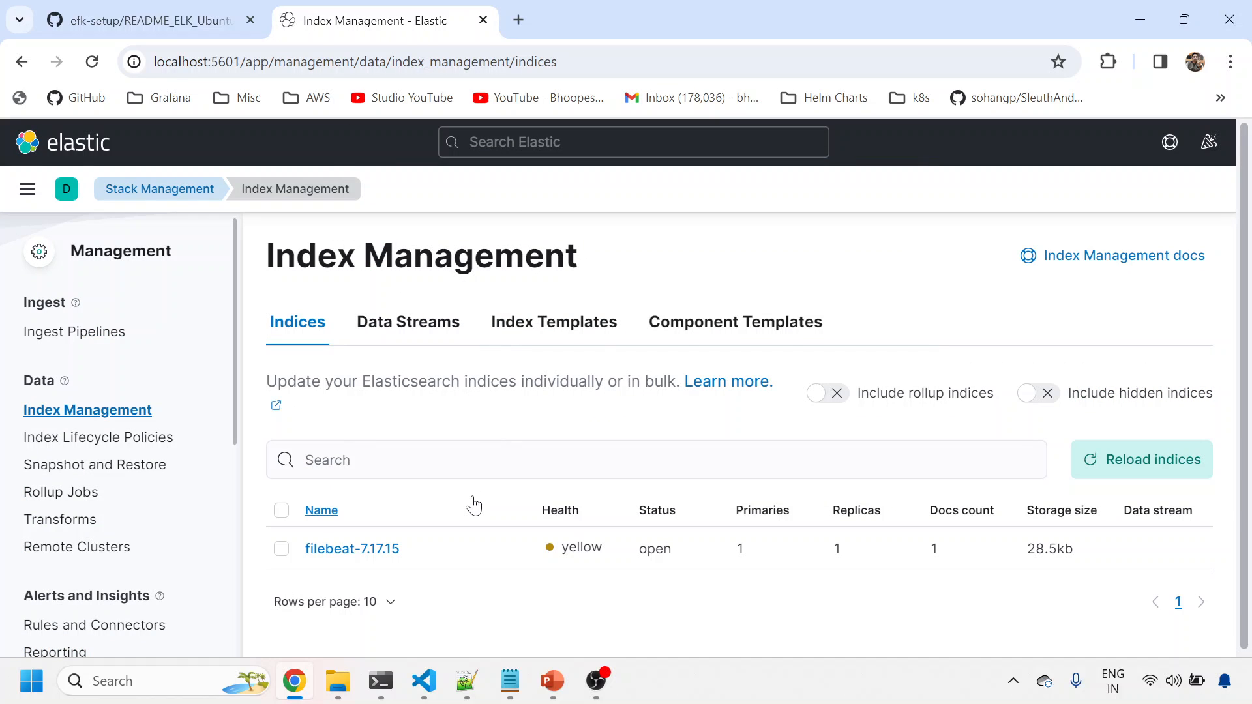
pyautogui.click(1142, 459)
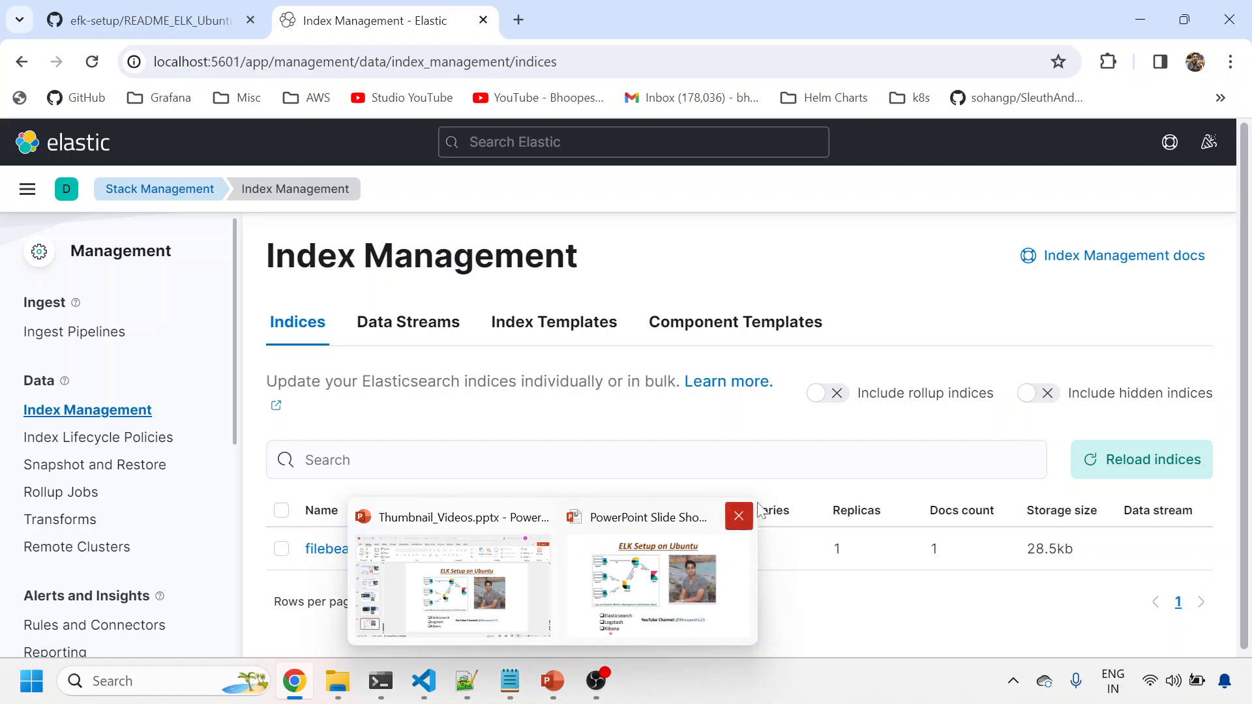
# - Review README_ELK_Ubuntu.md, highlighting Elasticsearch, Logstash, Kibana and Beats in the components list
pyautogui.click(424, 681)
pyautogui.scroll(5, 685, 391)
pyautogui.scroll(5, 685, 391)
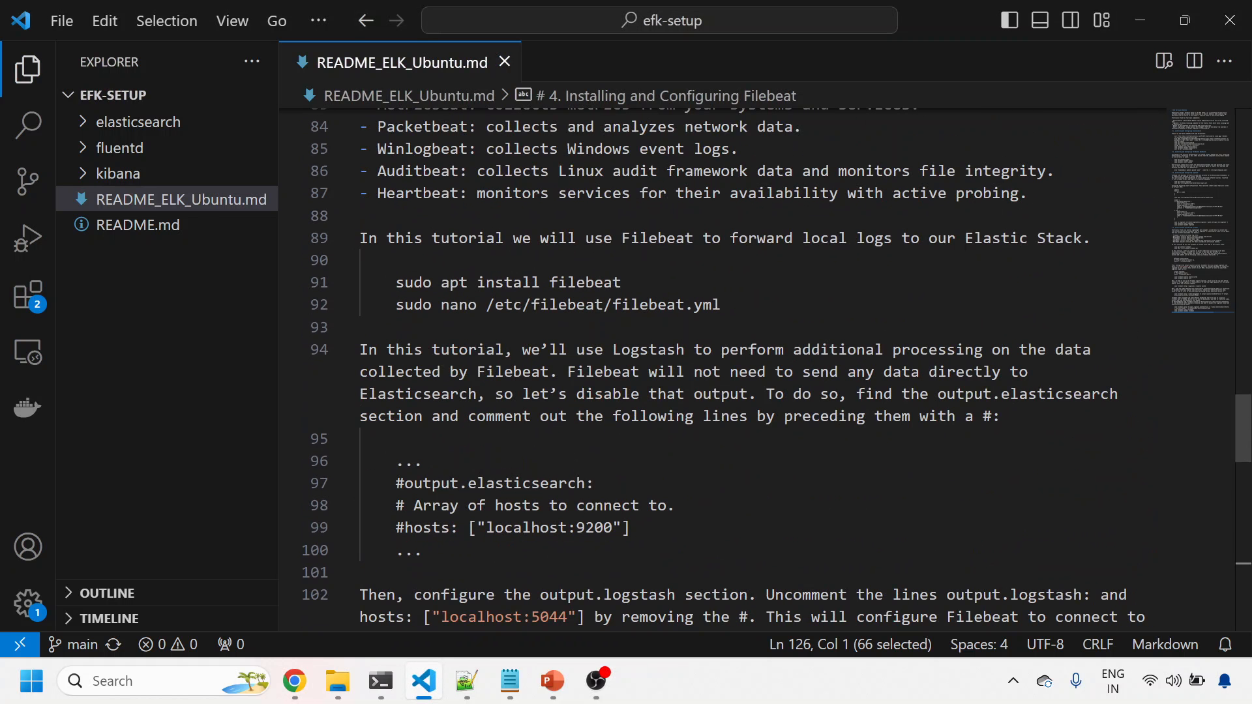
pyautogui.scroll(8, 684, 391)
pyautogui.scroll(8, 686, 392)
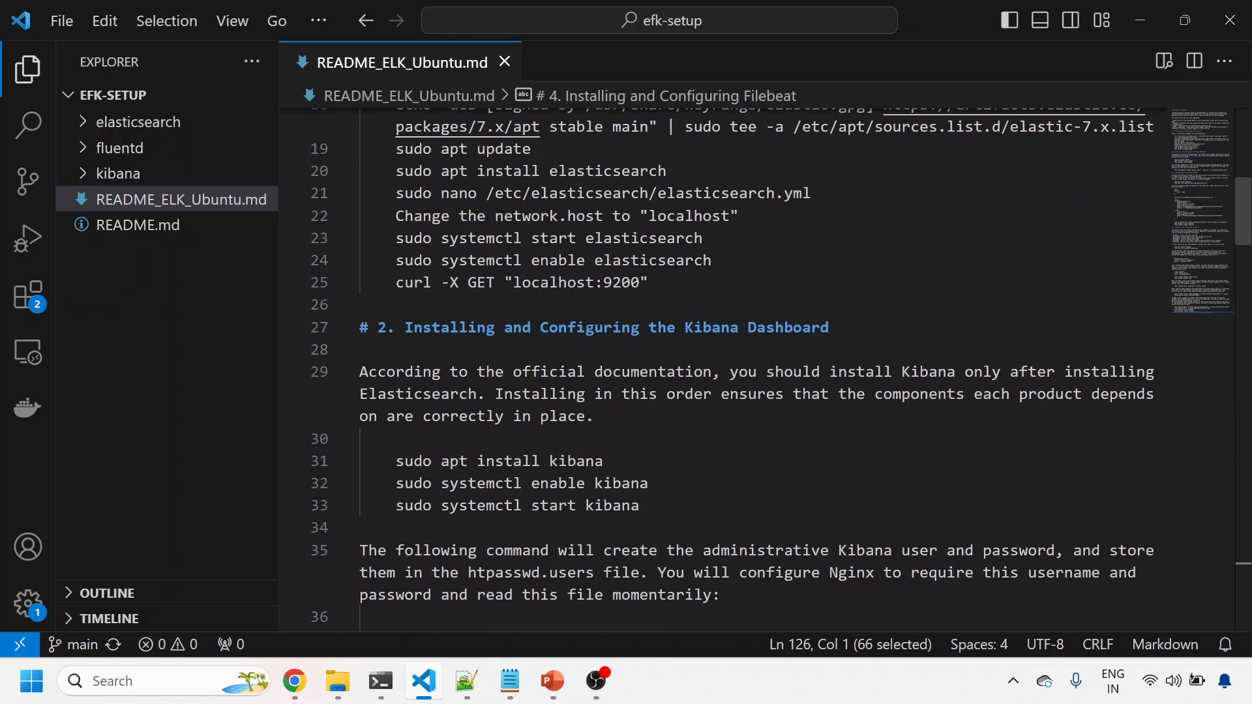
pyautogui.scroll(3, 685, 392)
pyautogui.scroll(3, 684, 392)
pyautogui.scroll(3, 685, 392)
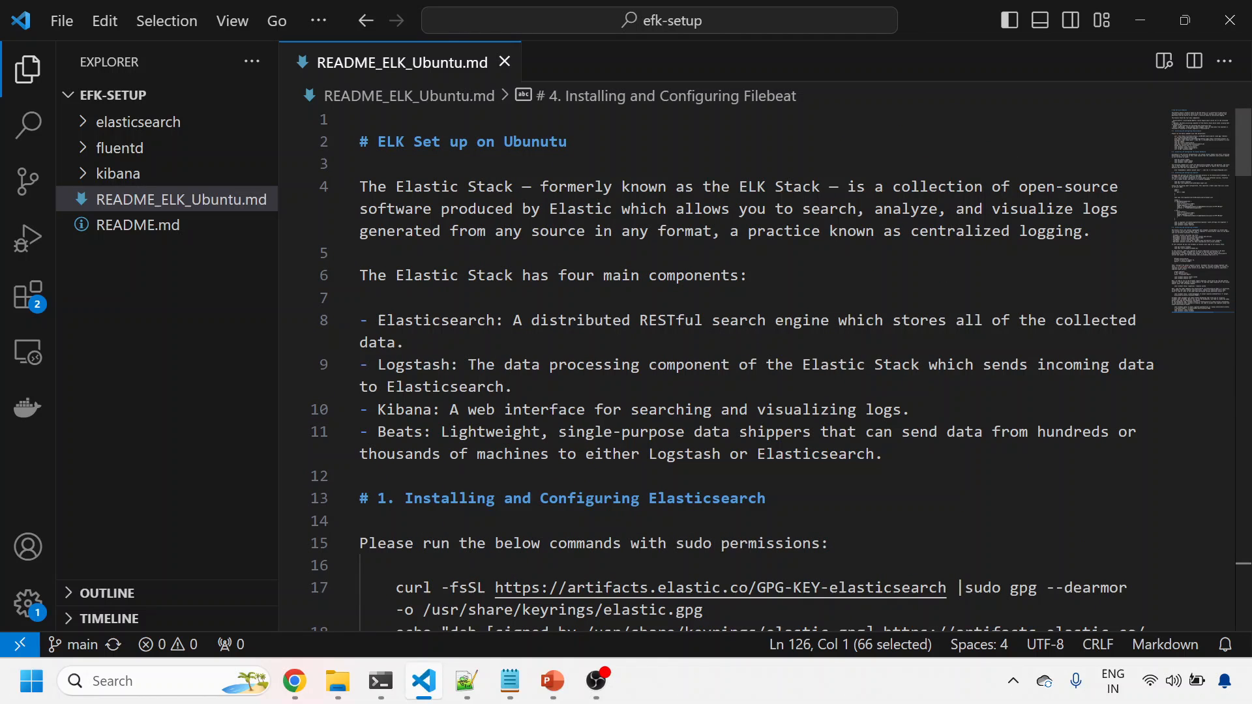
pyautogui.doubleClick(437, 320)
pyautogui.doubleClick(413, 365)
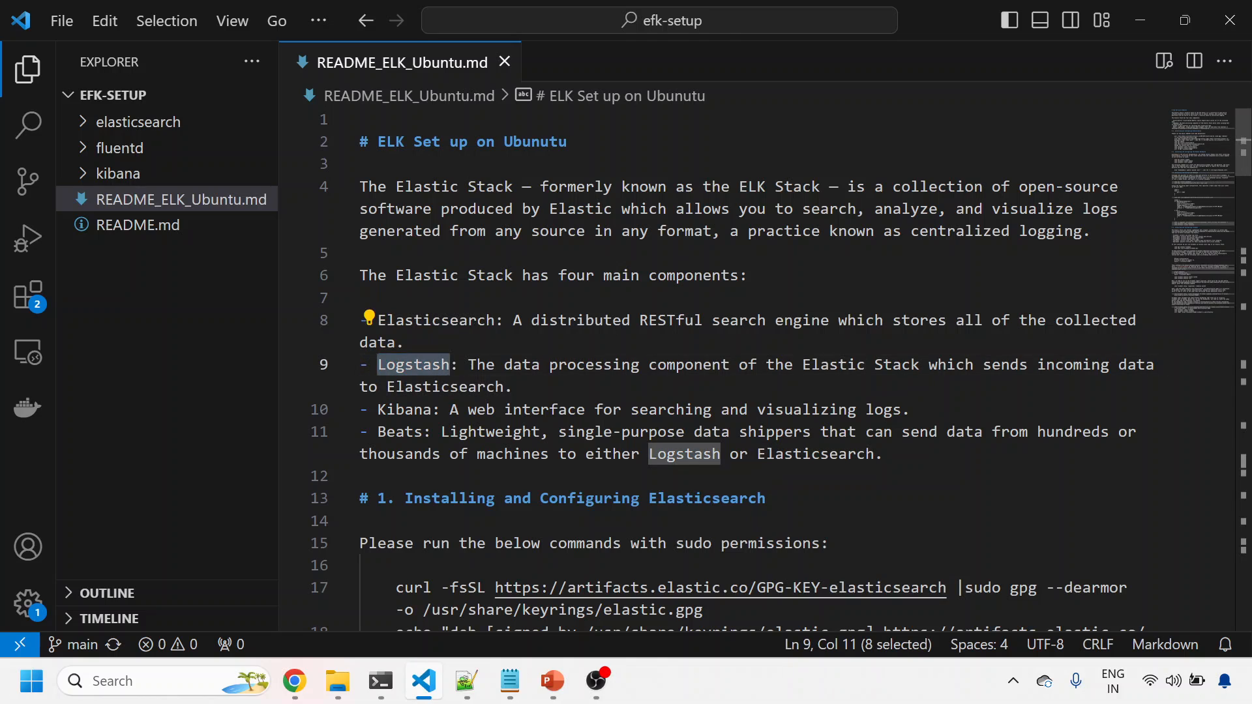
pyautogui.doubleClick(404, 410)
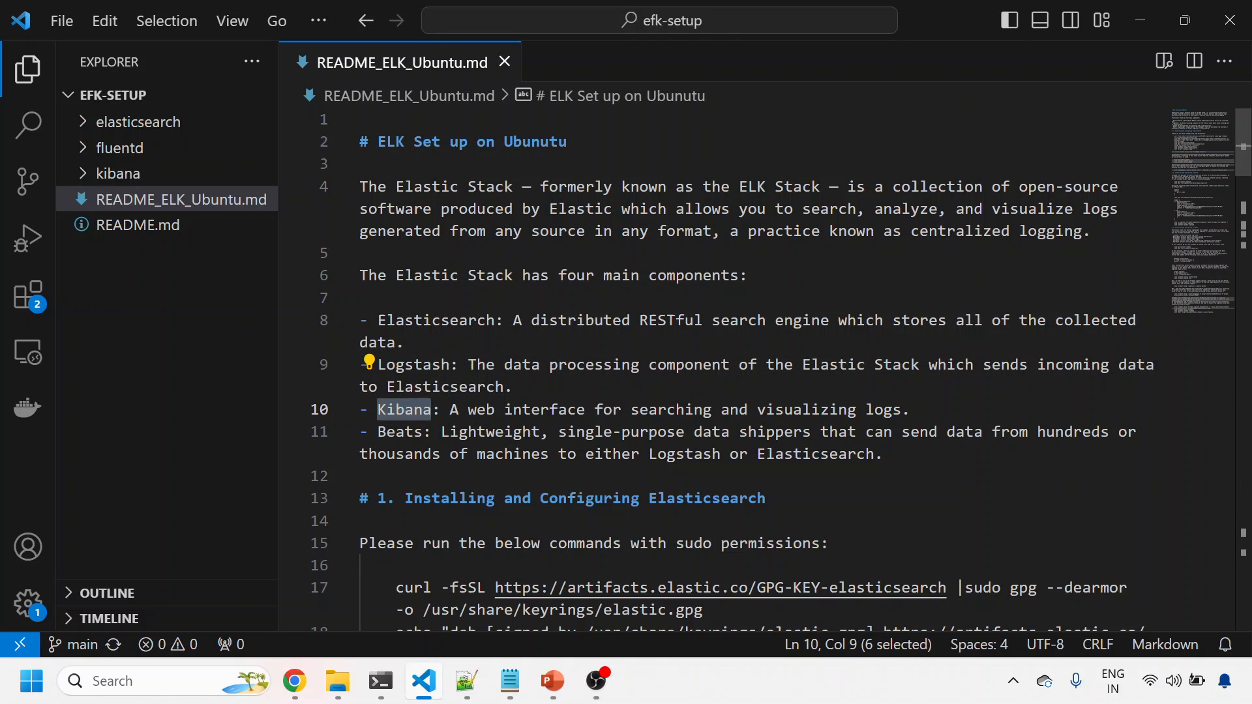
pyautogui.doubleClick(399, 431)
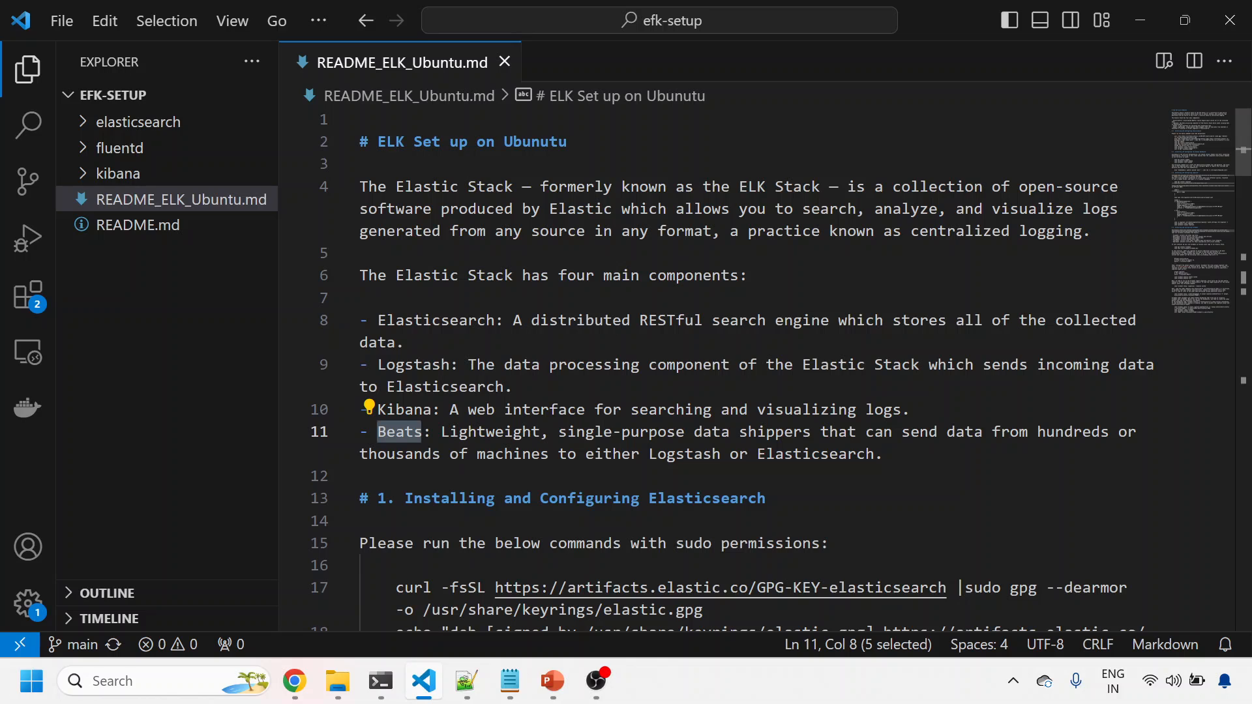
pyautogui.moveTo(377, 320); pyautogui.dragTo(362, 475)
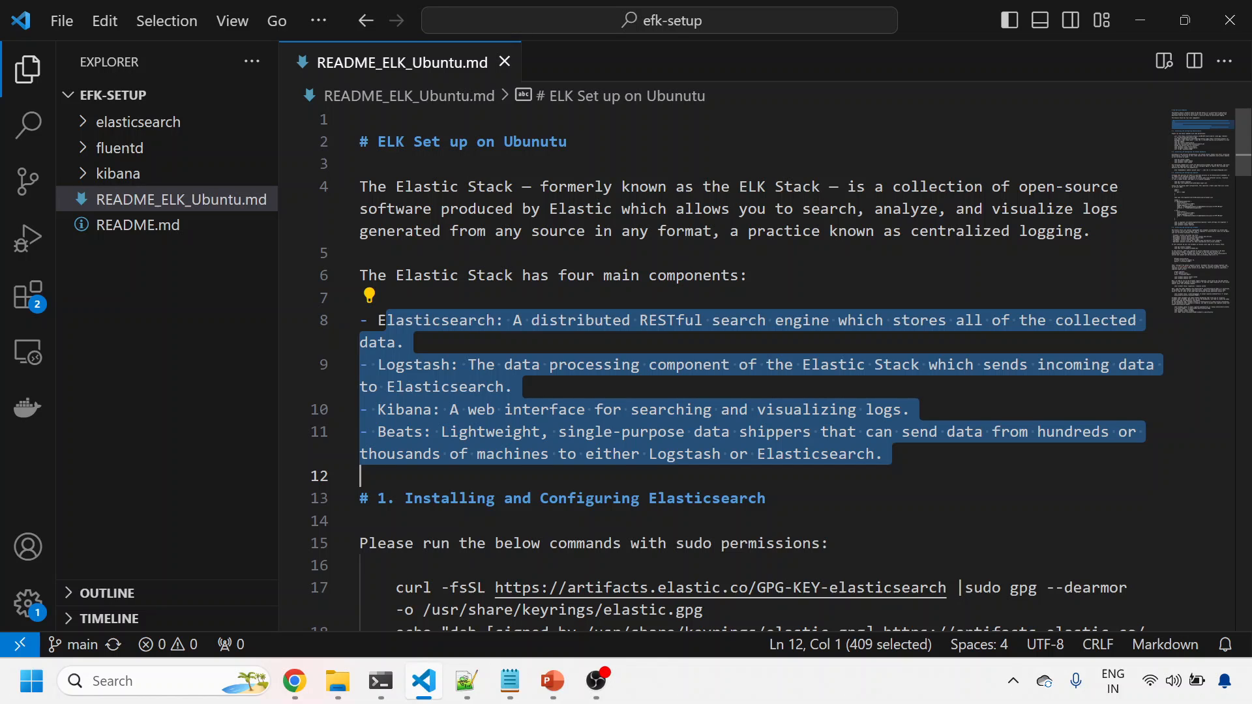
pyautogui.press('Escape')
pyautogui.scroll(-15, 754, 372)
pyautogui.scroll(-10, 753, 372)
pyautogui.scroll(-8, 753, 372)
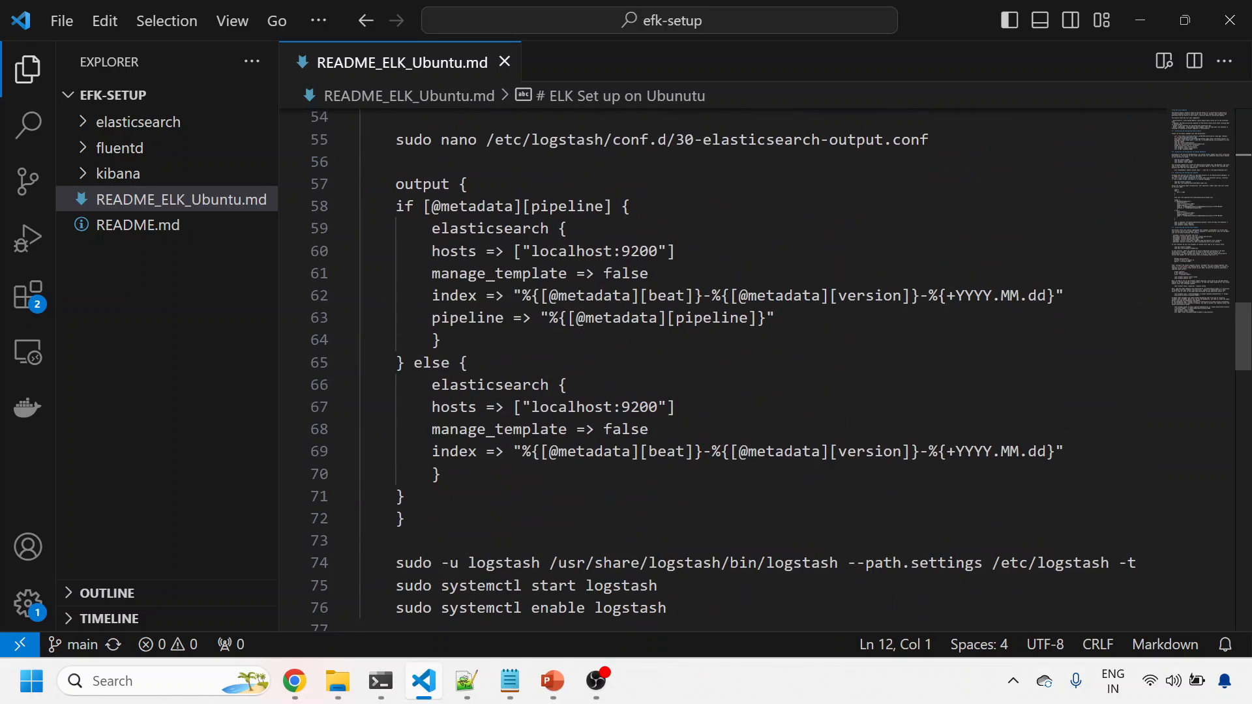
pyautogui.scroll(-10, 753, 372)
pyautogui.scroll(-5, 753, 371)
pyautogui.scroll(-4, 753, 372)
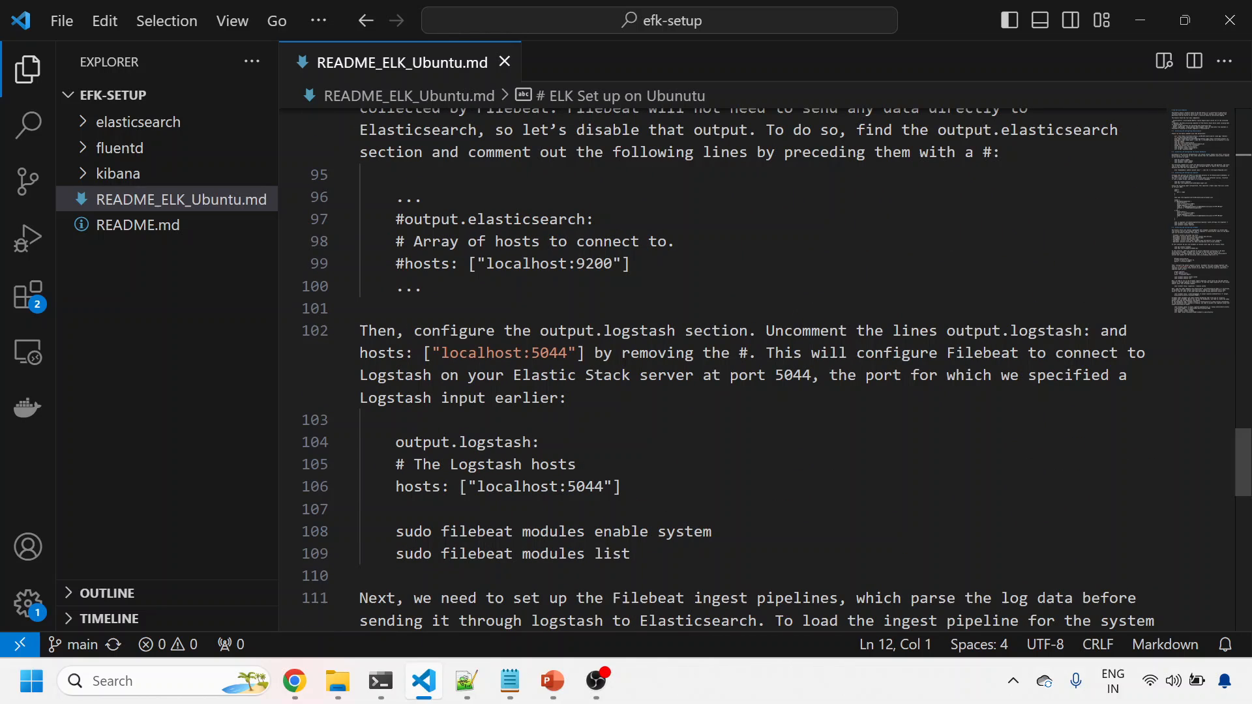
pyautogui.scroll(-5, 753, 373)
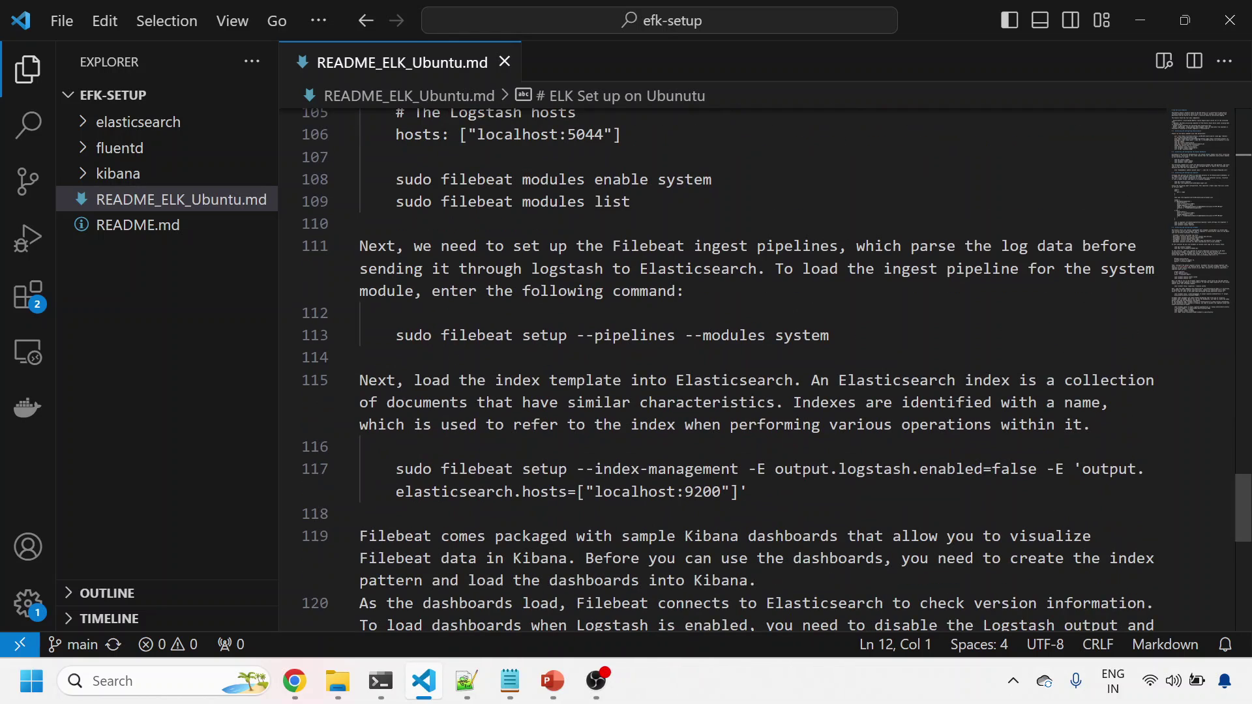
# - Search Google for 'elk ealstic server' and open the Elastic Stack result
pyautogui.click(294, 681)
pyautogui.click(517, 20)
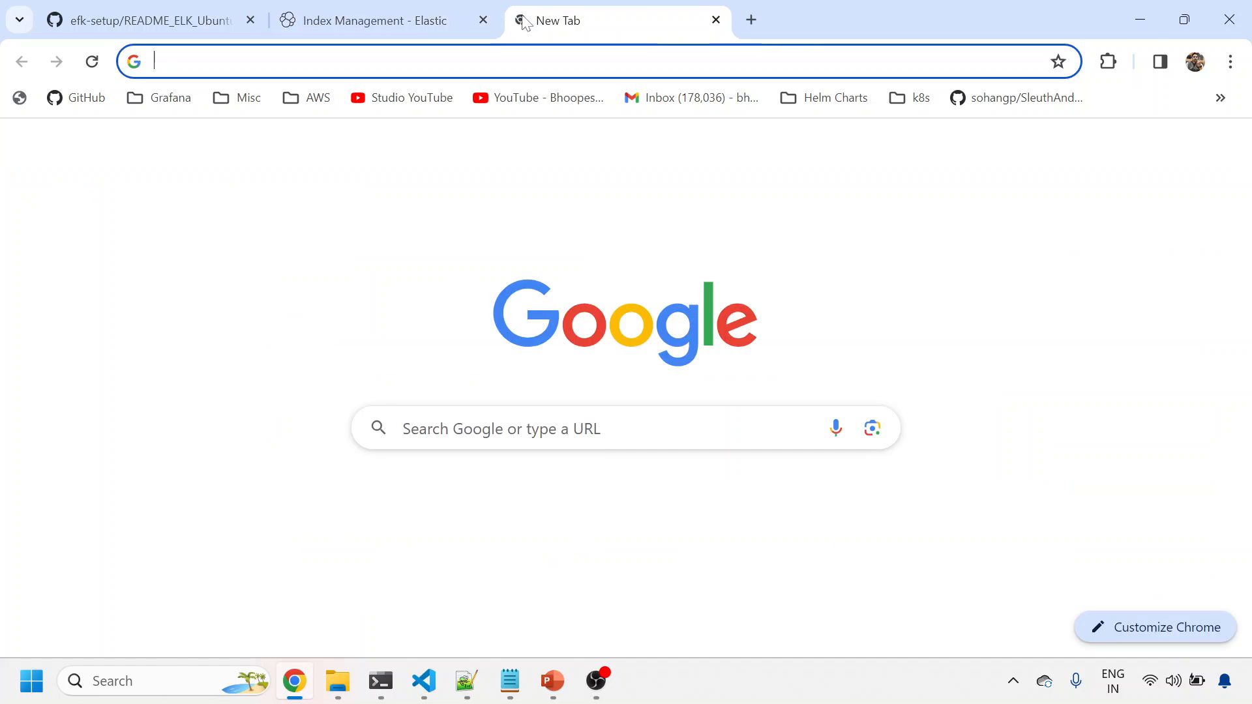
pyautogui.write('e')
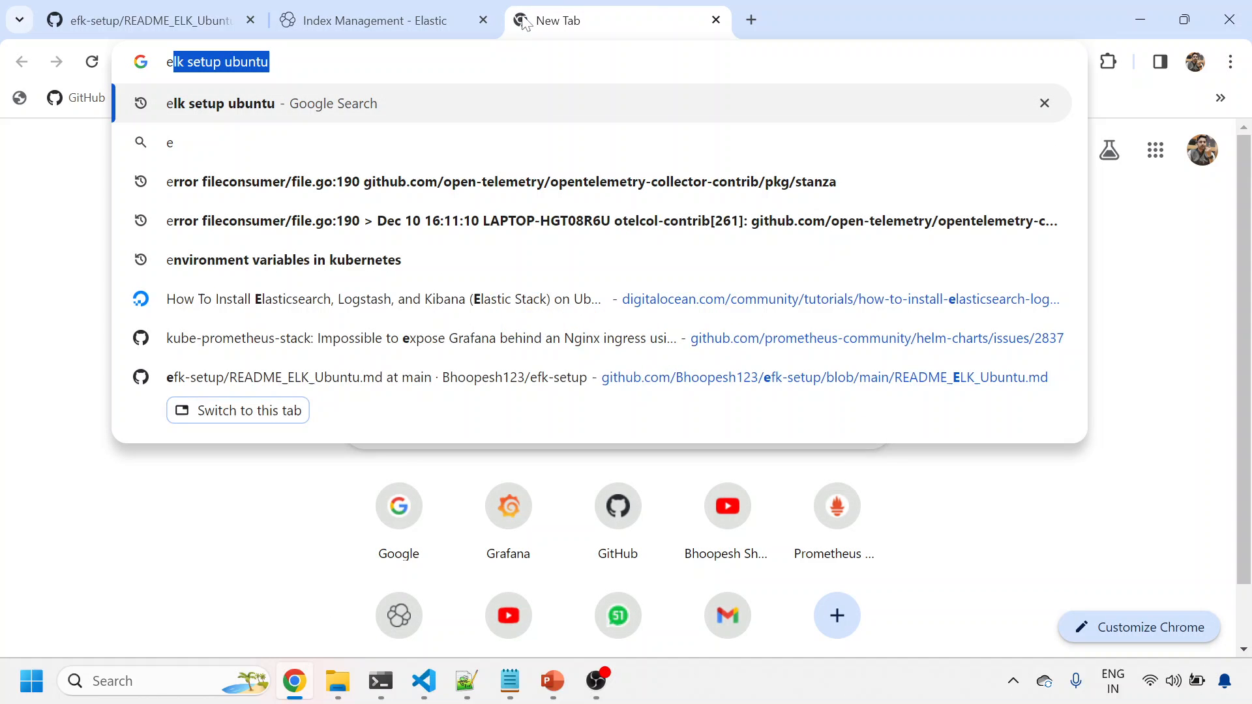
pyautogui.write('lk')
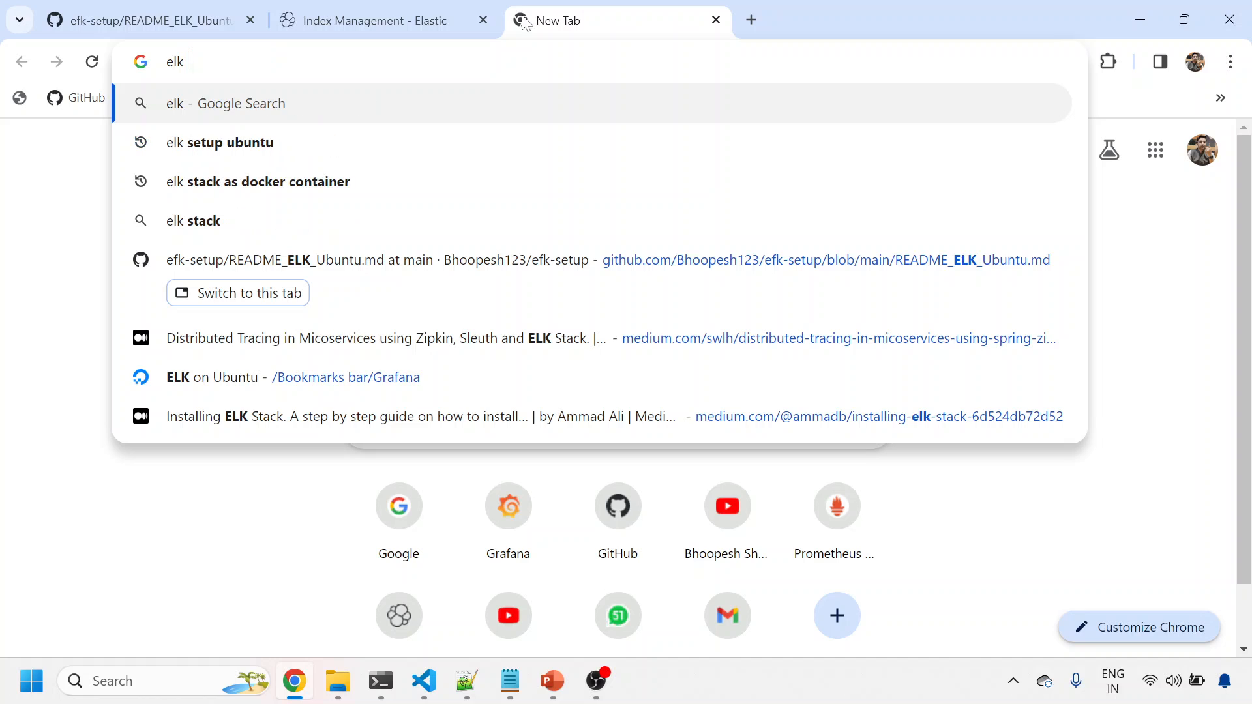
pyautogui.write(' ealsti')
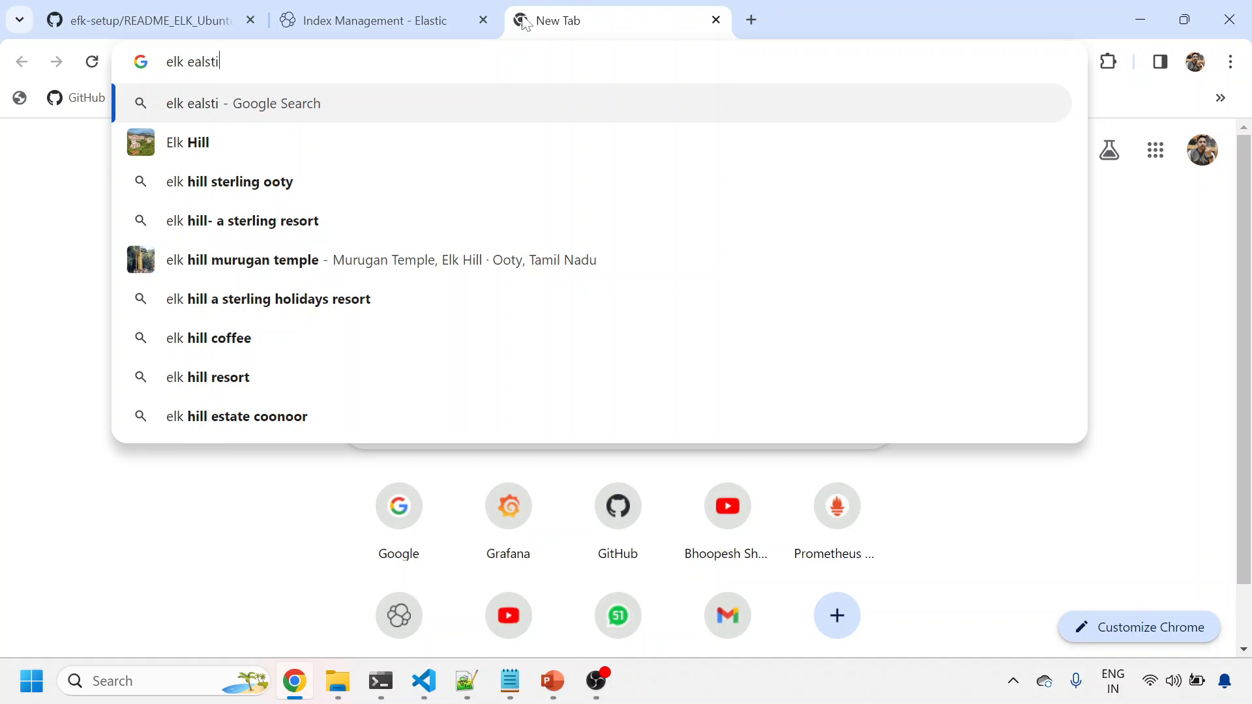
pyautogui.write('c server')
pyautogui.press('Return')
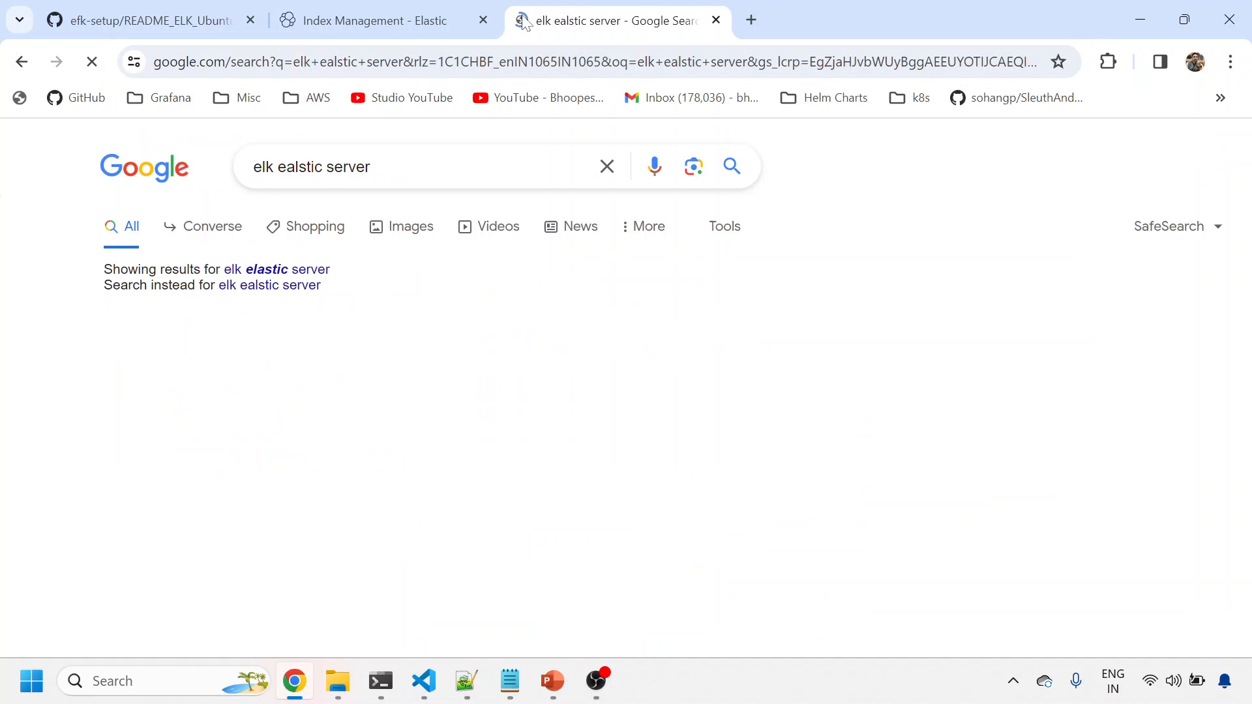
pyautogui.scroll(-5, 284, 479)
pyautogui.scroll(1, 284, 479)
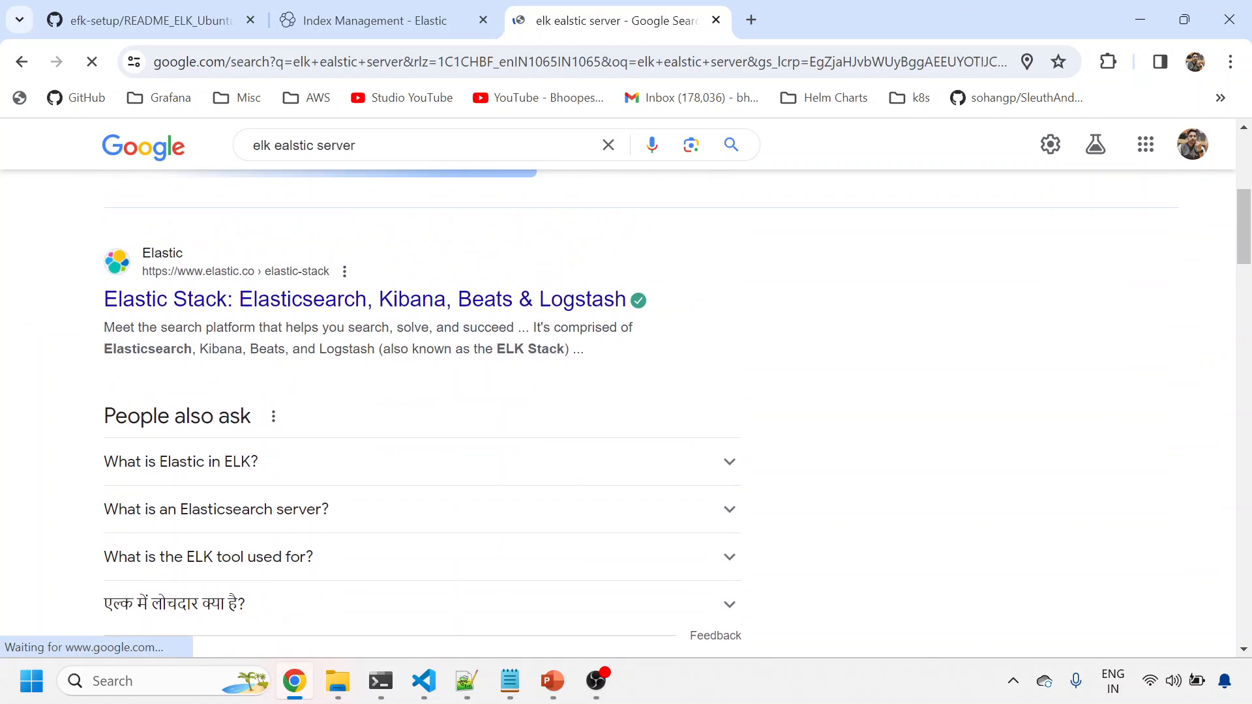
pyautogui.click(313, 300)
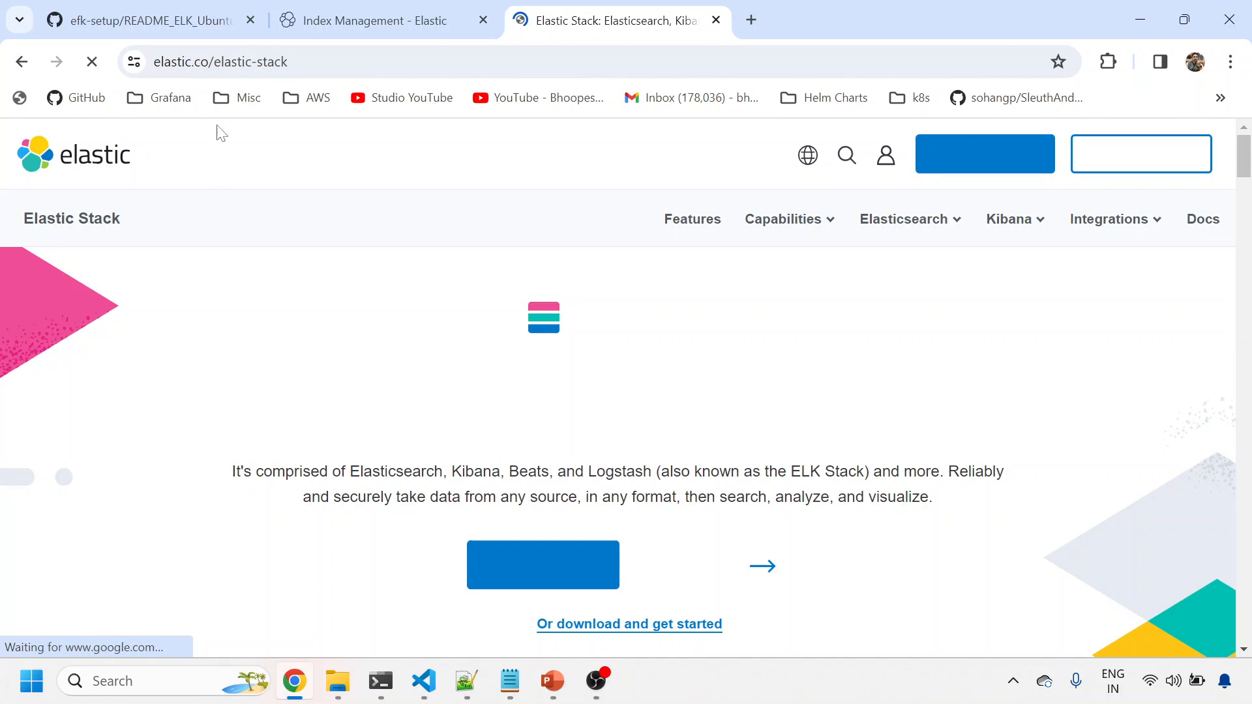
pyautogui.scroll(-5, 441, 376)
pyautogui.scroll(-4, 441, 377)
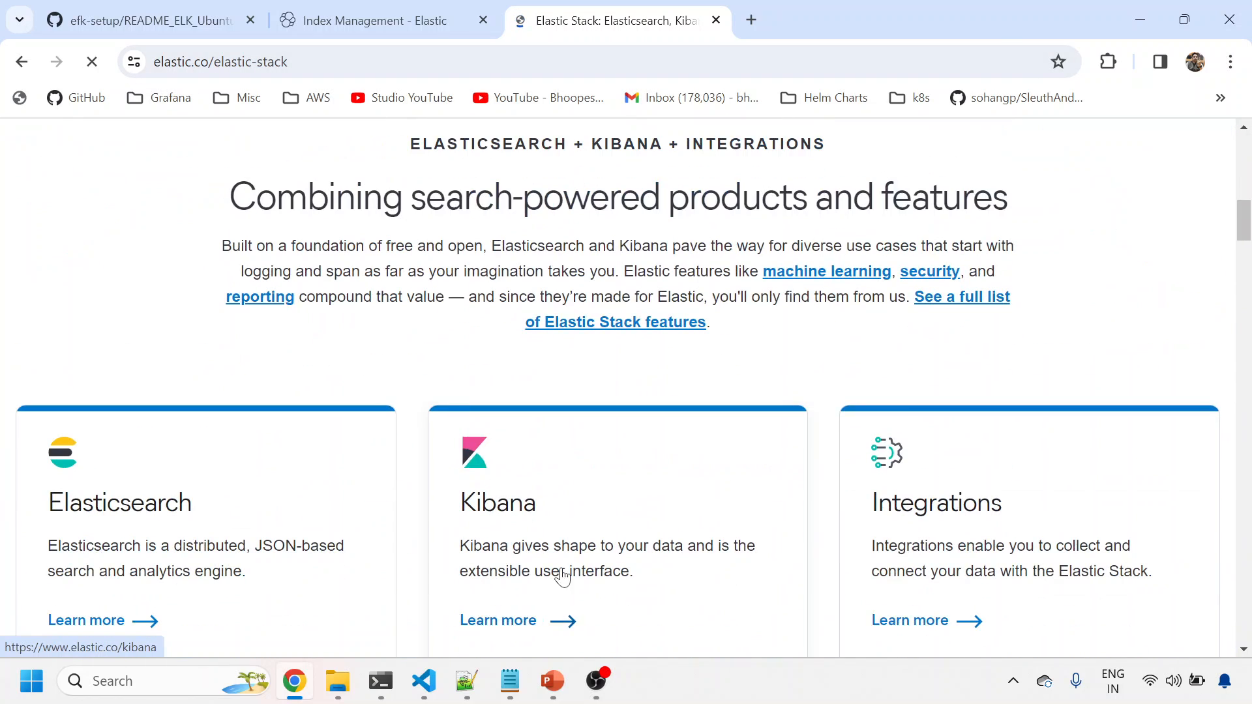